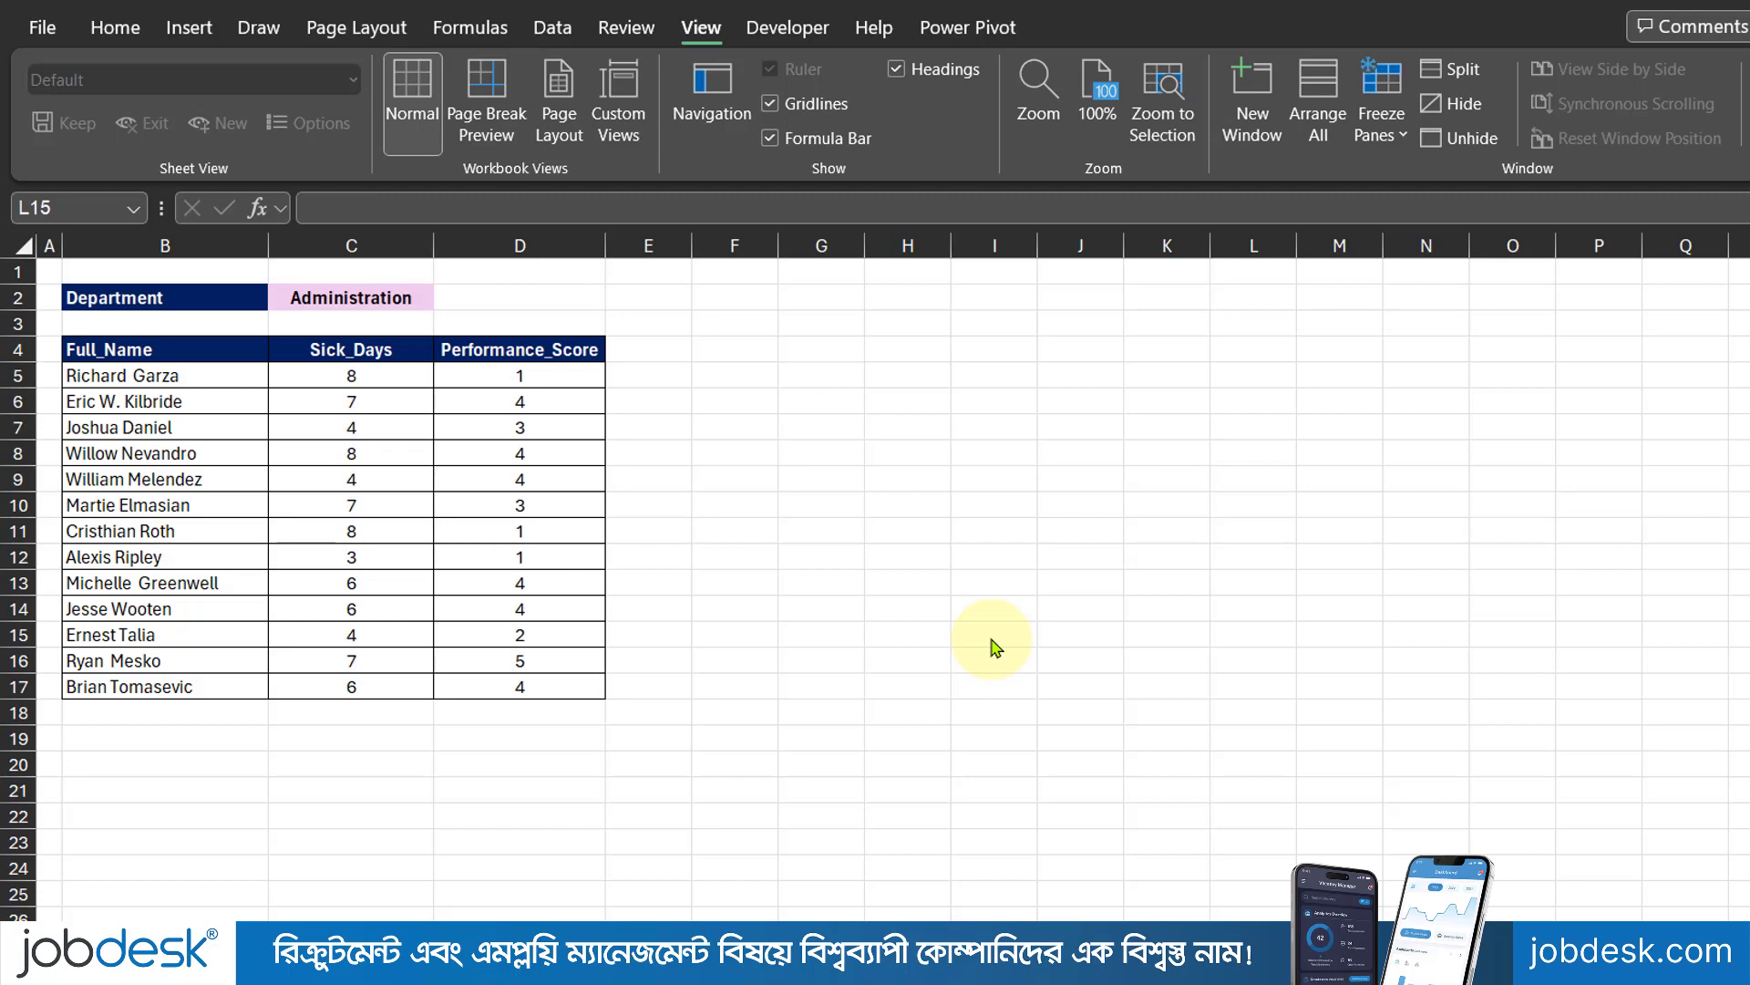
pyautogui.hotkey('ctrl', '2')
pyautogui.moveTo(51, 277)
pyautogui.mouseDown()
pyautogui.moveTo(429, 314)
pyautogui.moveTo(762, 255)
pyautogui.mouseUp()
pyautogui.press('Escape')
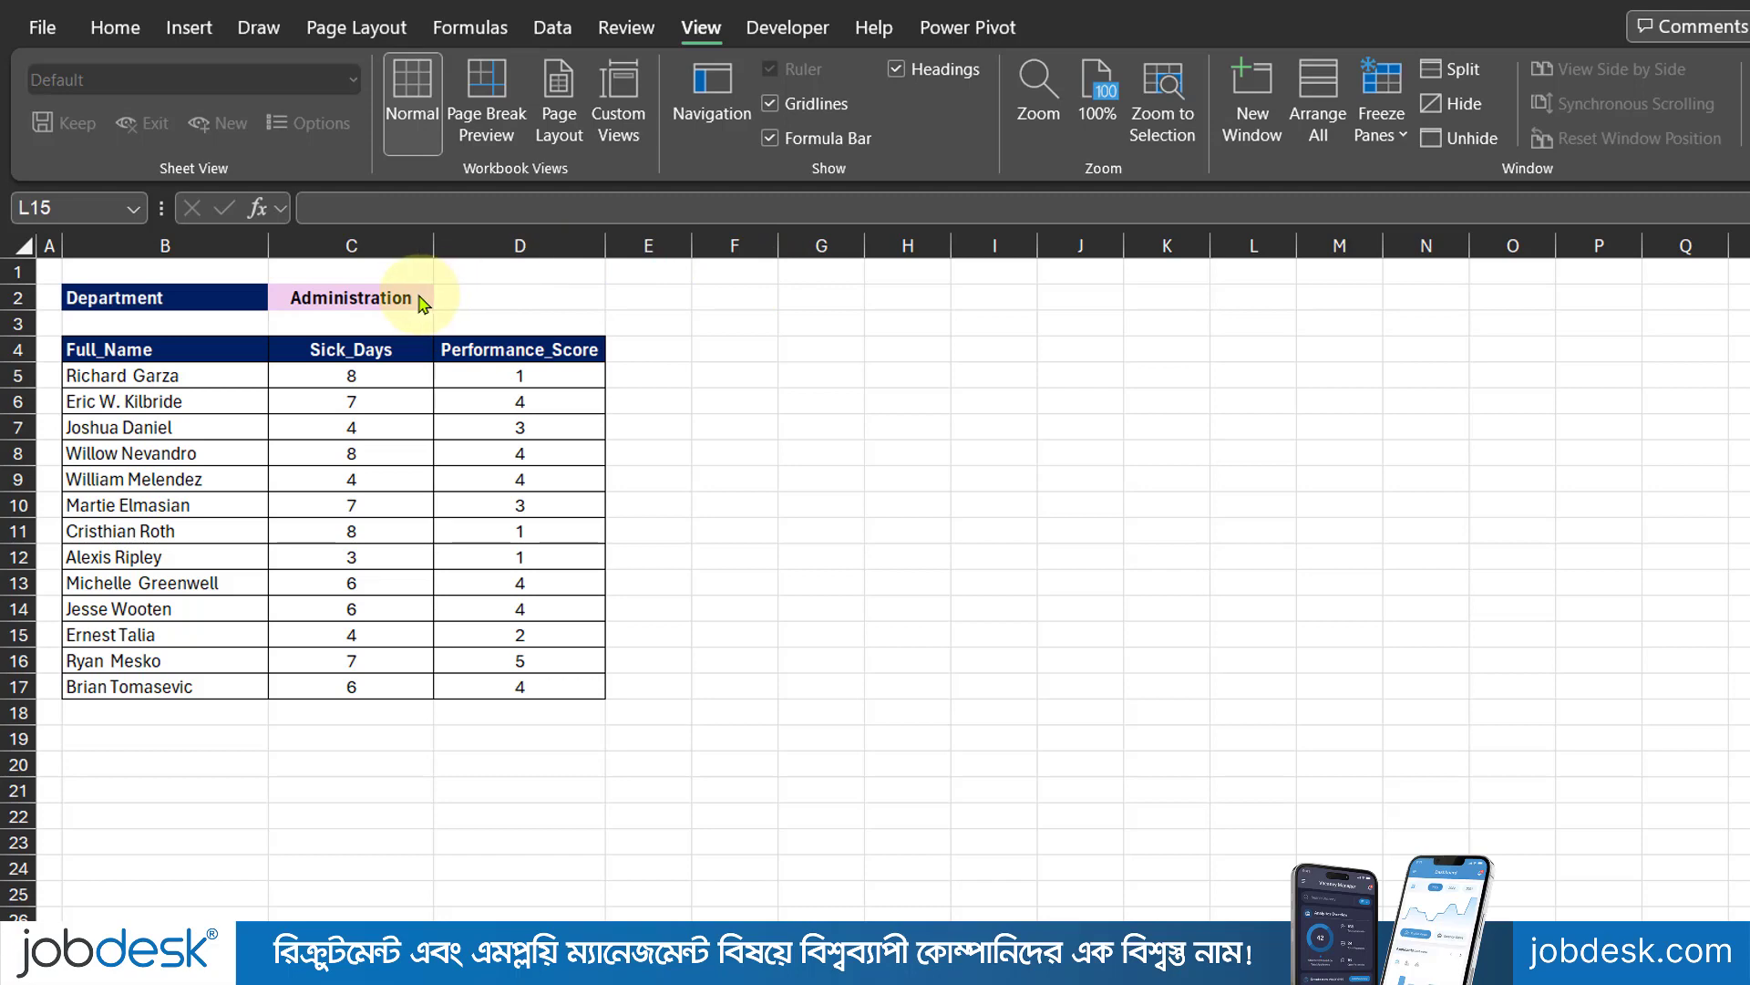
# Step: Switch the department in cell C2 to Finance and after that to Human Resources
pyautogui.click(413, 294)
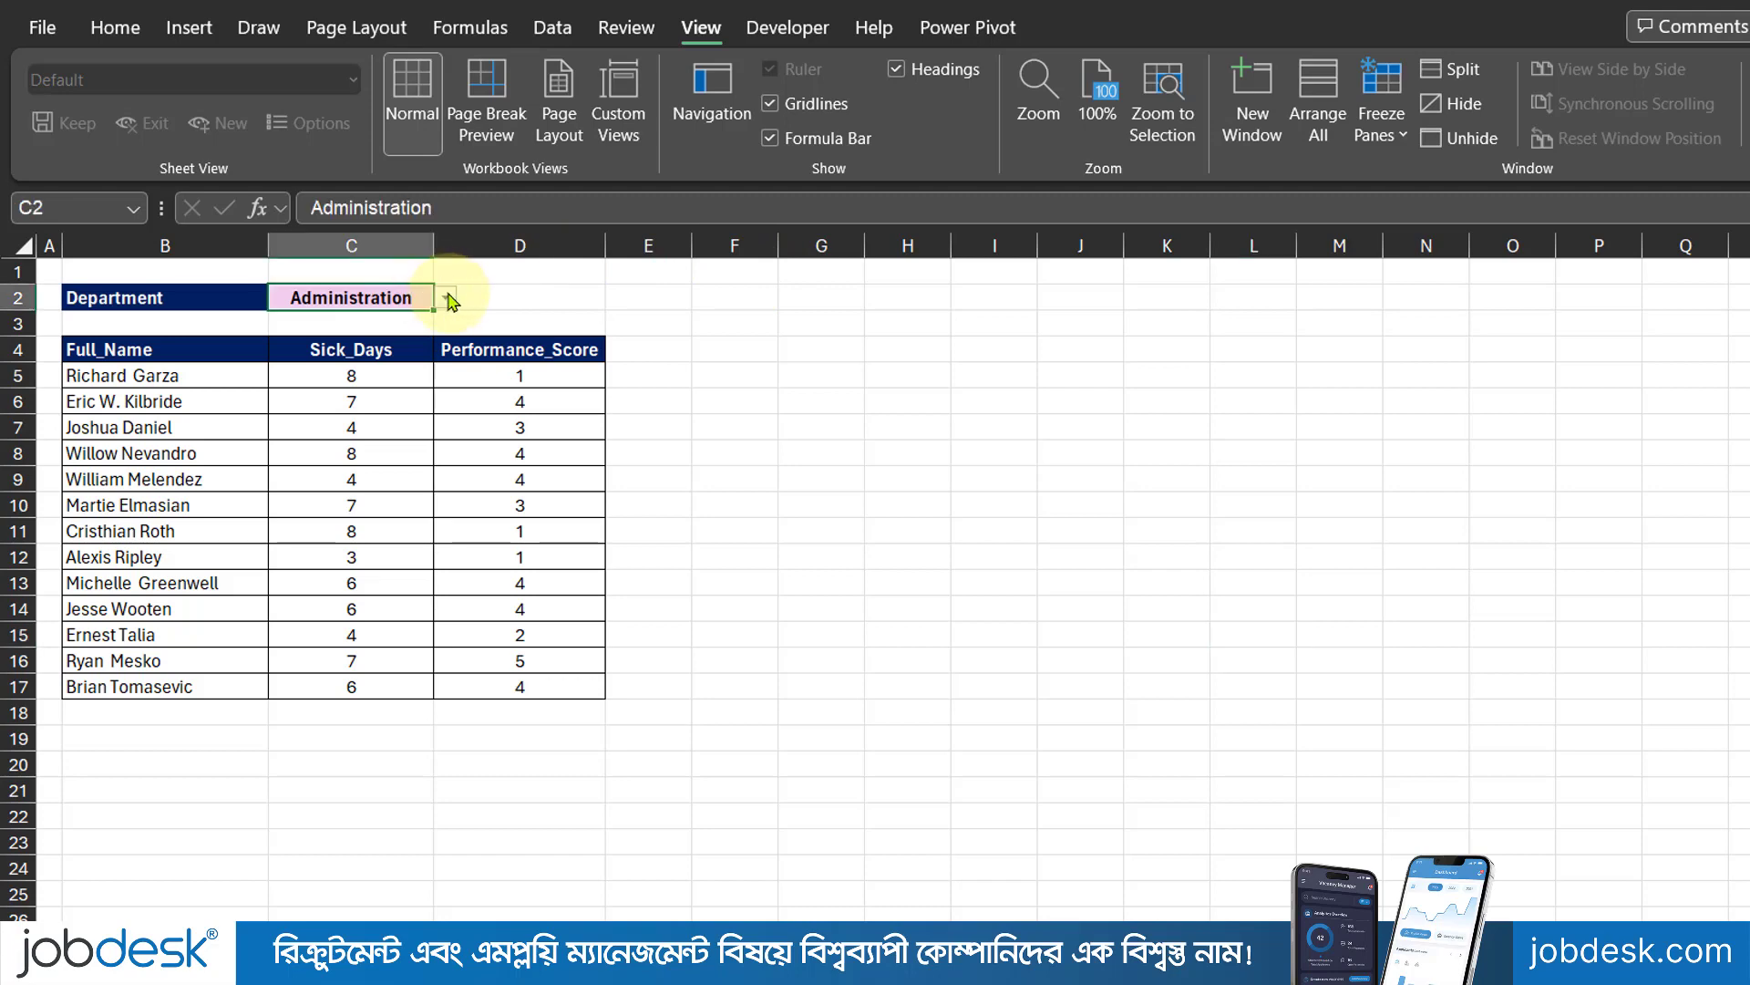
pyautogui.click(448, 300)
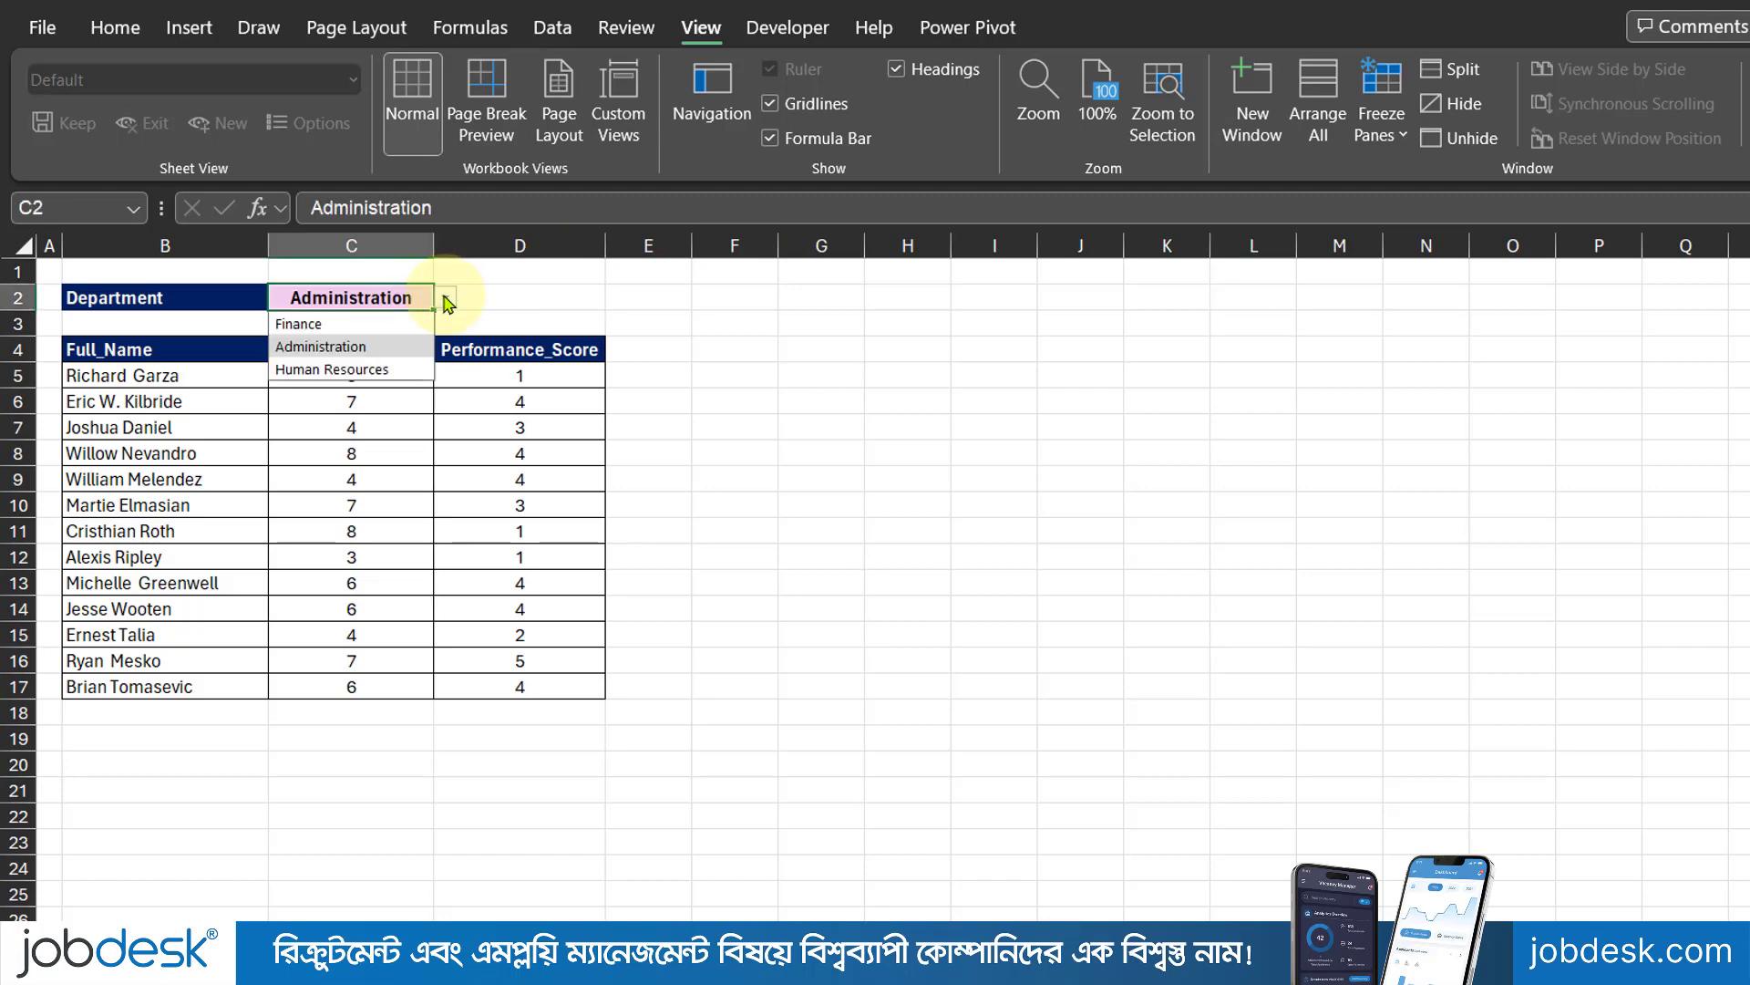
pyautogui.click(339, 326)
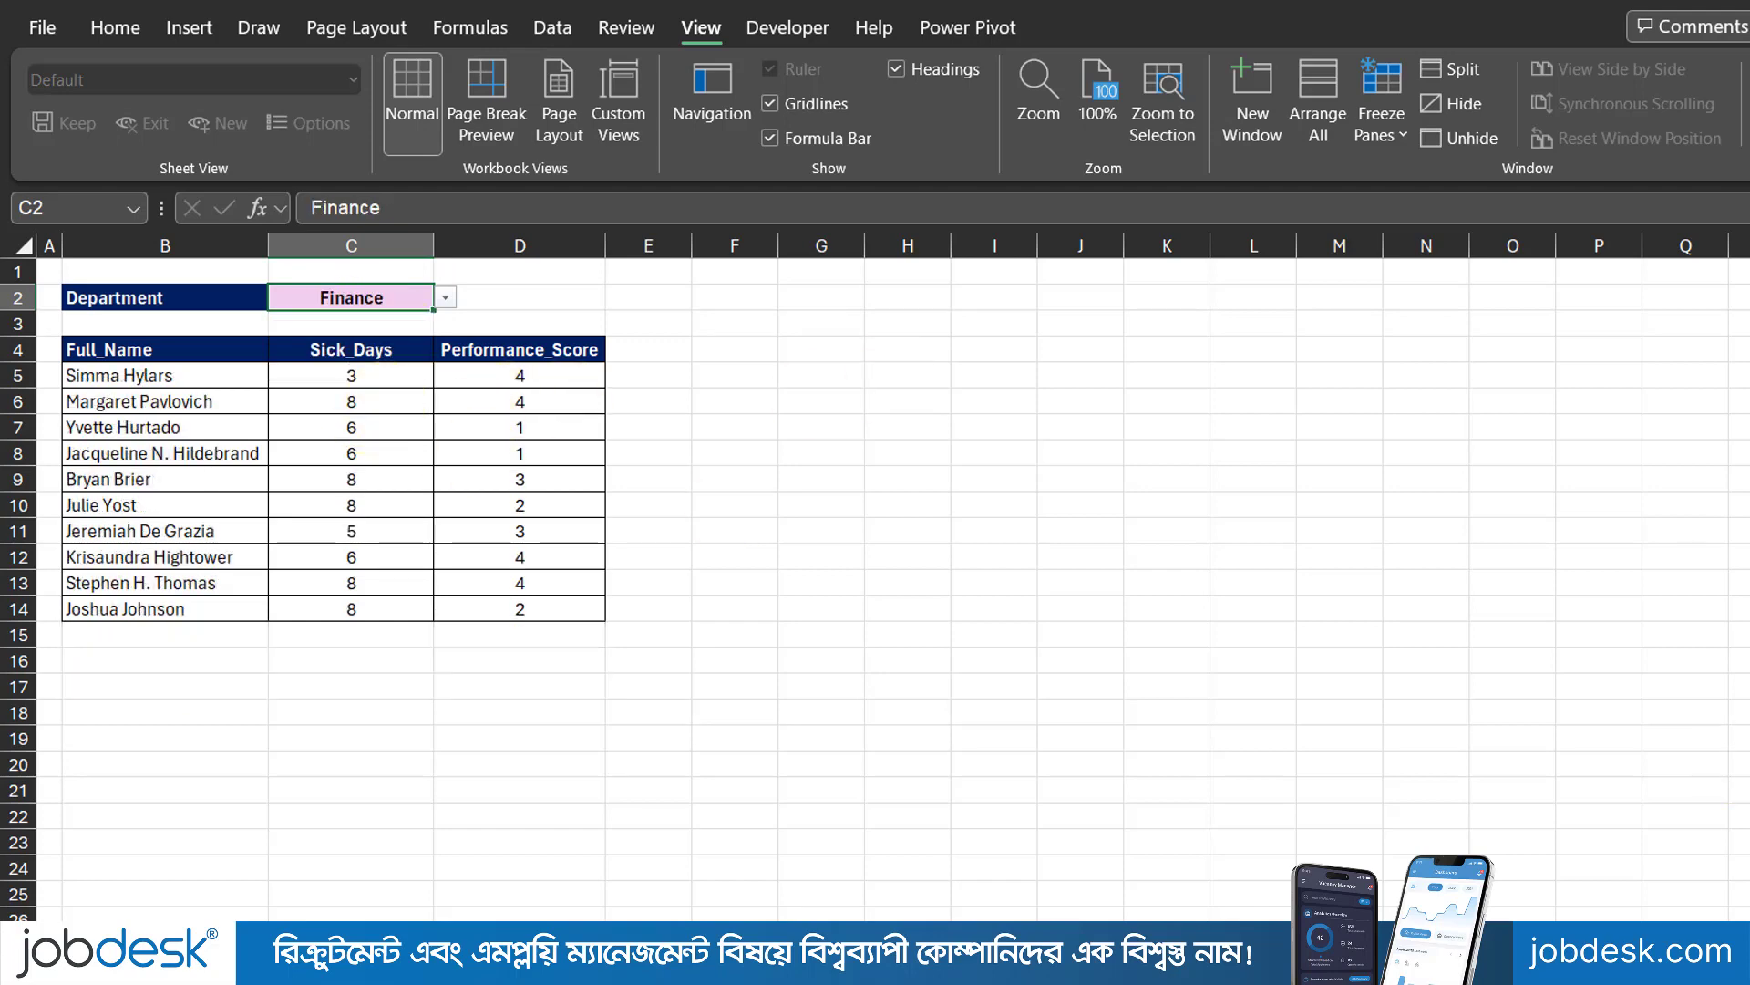
pyautogui.scroll(2, 703, 313)
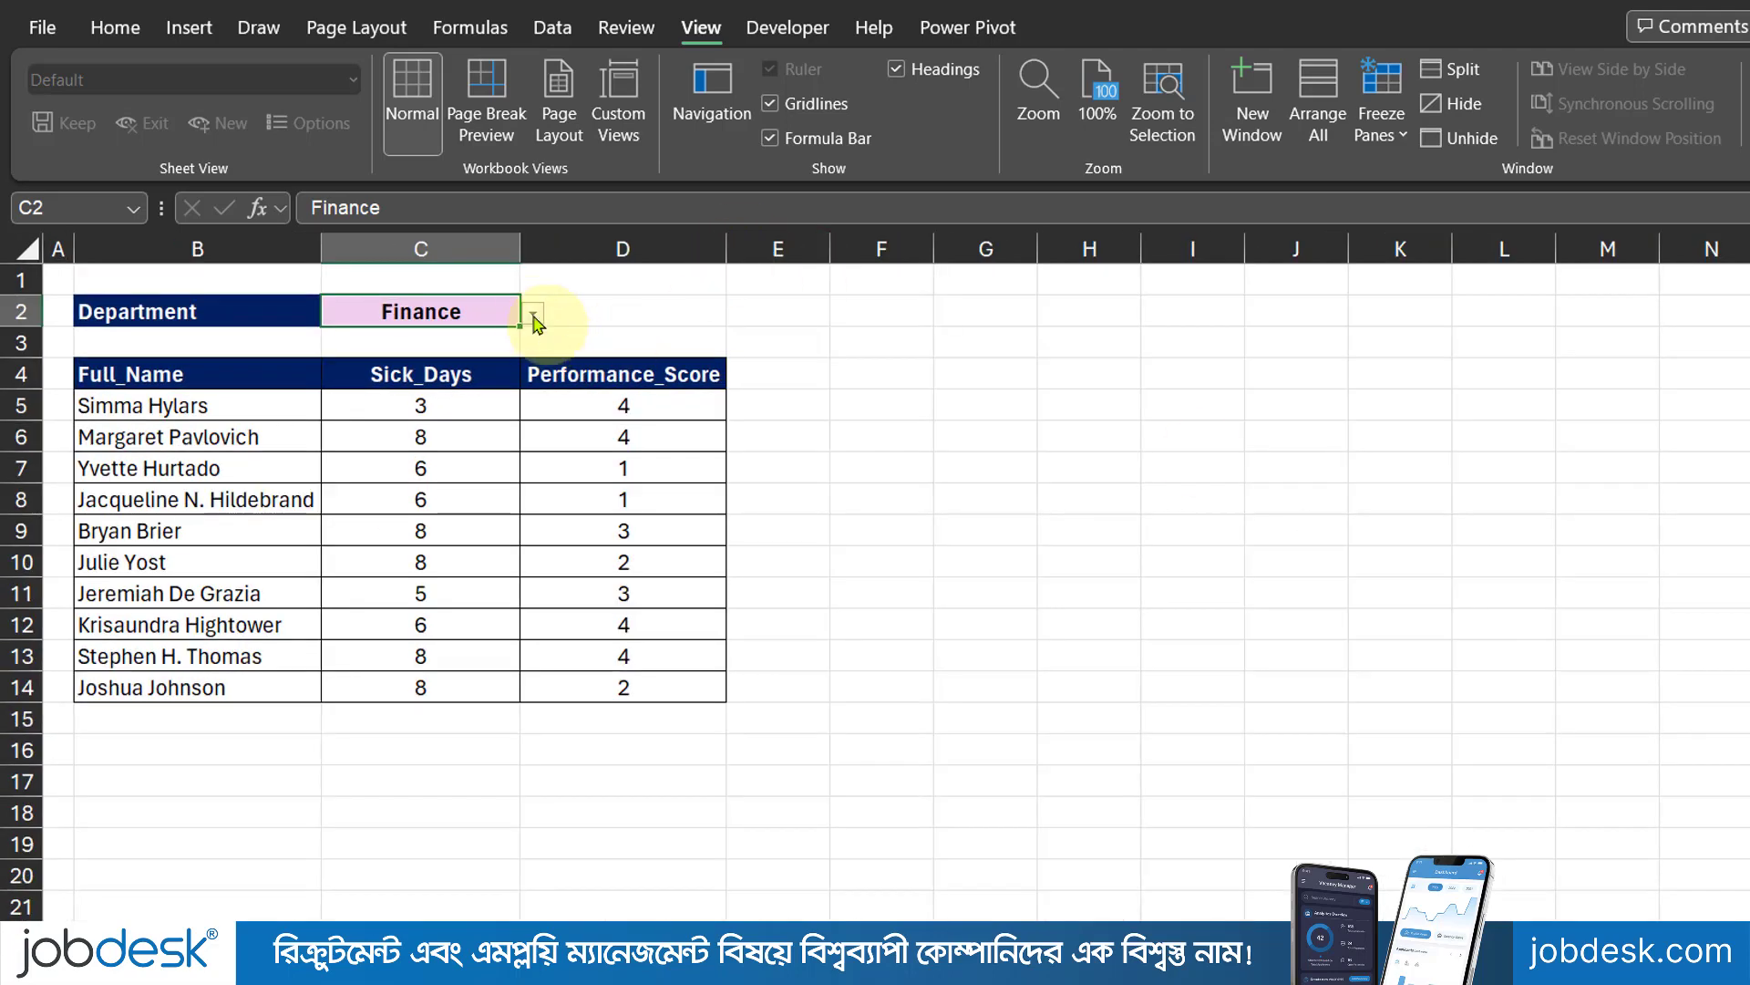
pyautogui.click(532, 316)
pyautogui.click(406, 384)
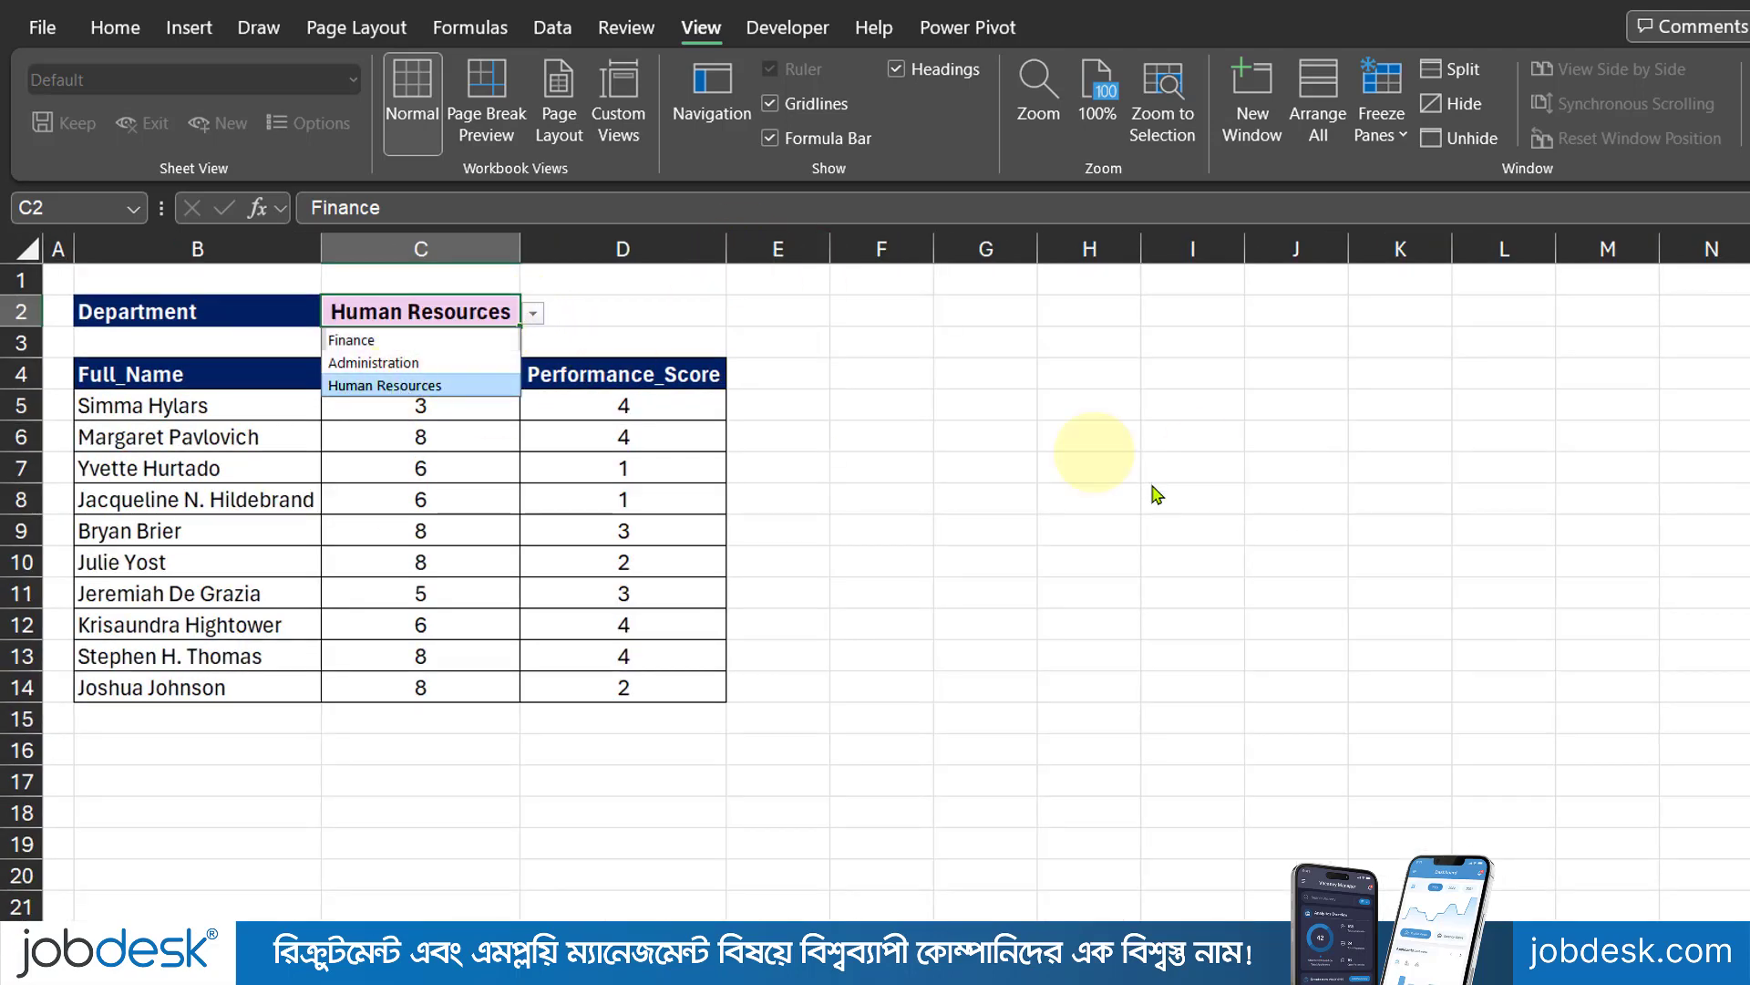
# Step: Change the department in cell C2 to Administration and after that back to Finance
pyautogui.click(532, 314)
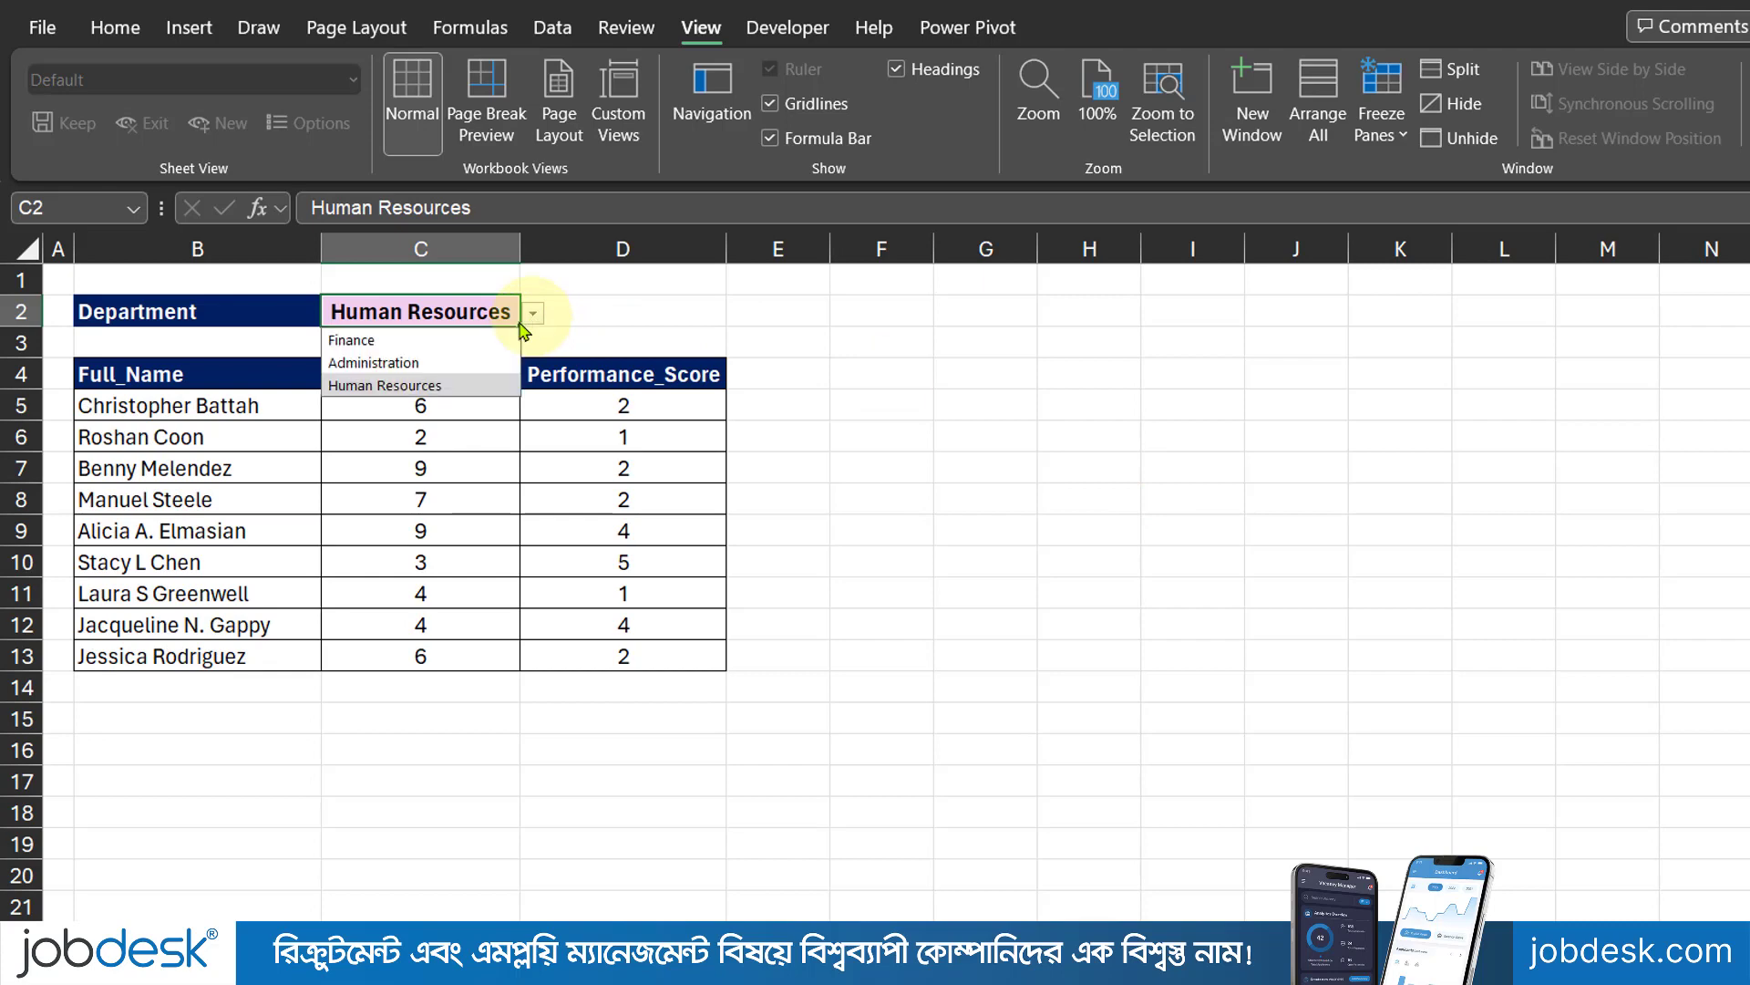
pyautogui.click(435, 365)
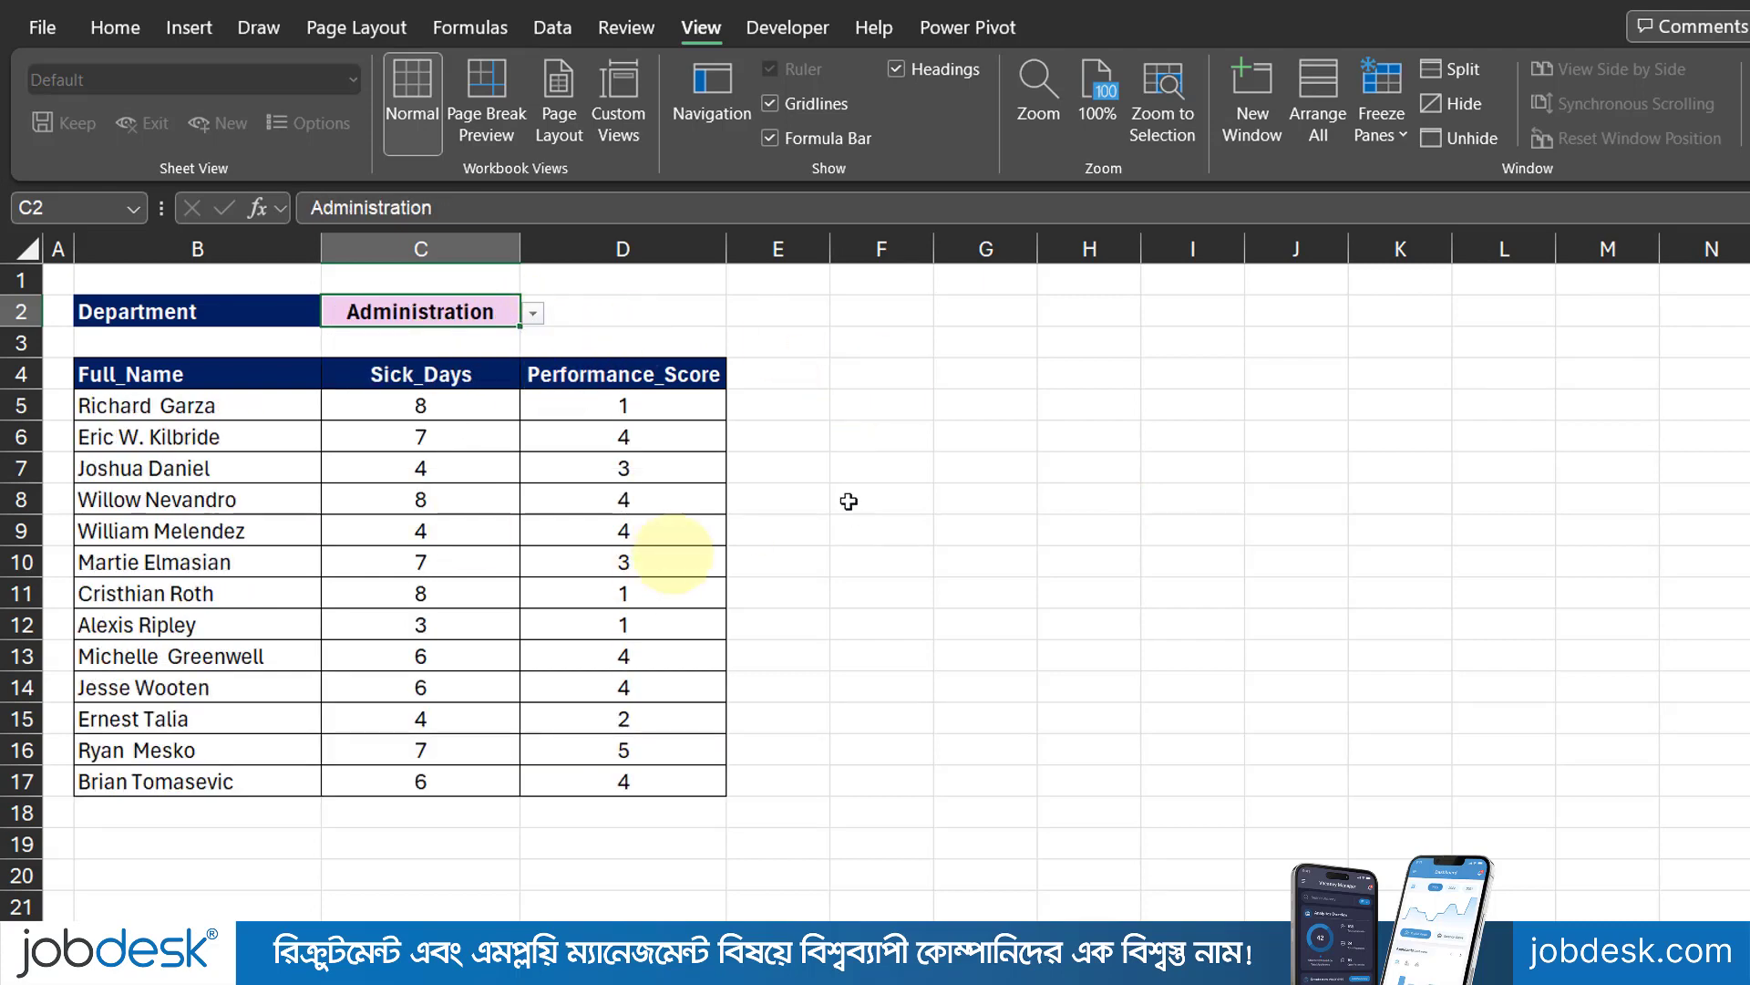
pyautogui.click(533, 313)
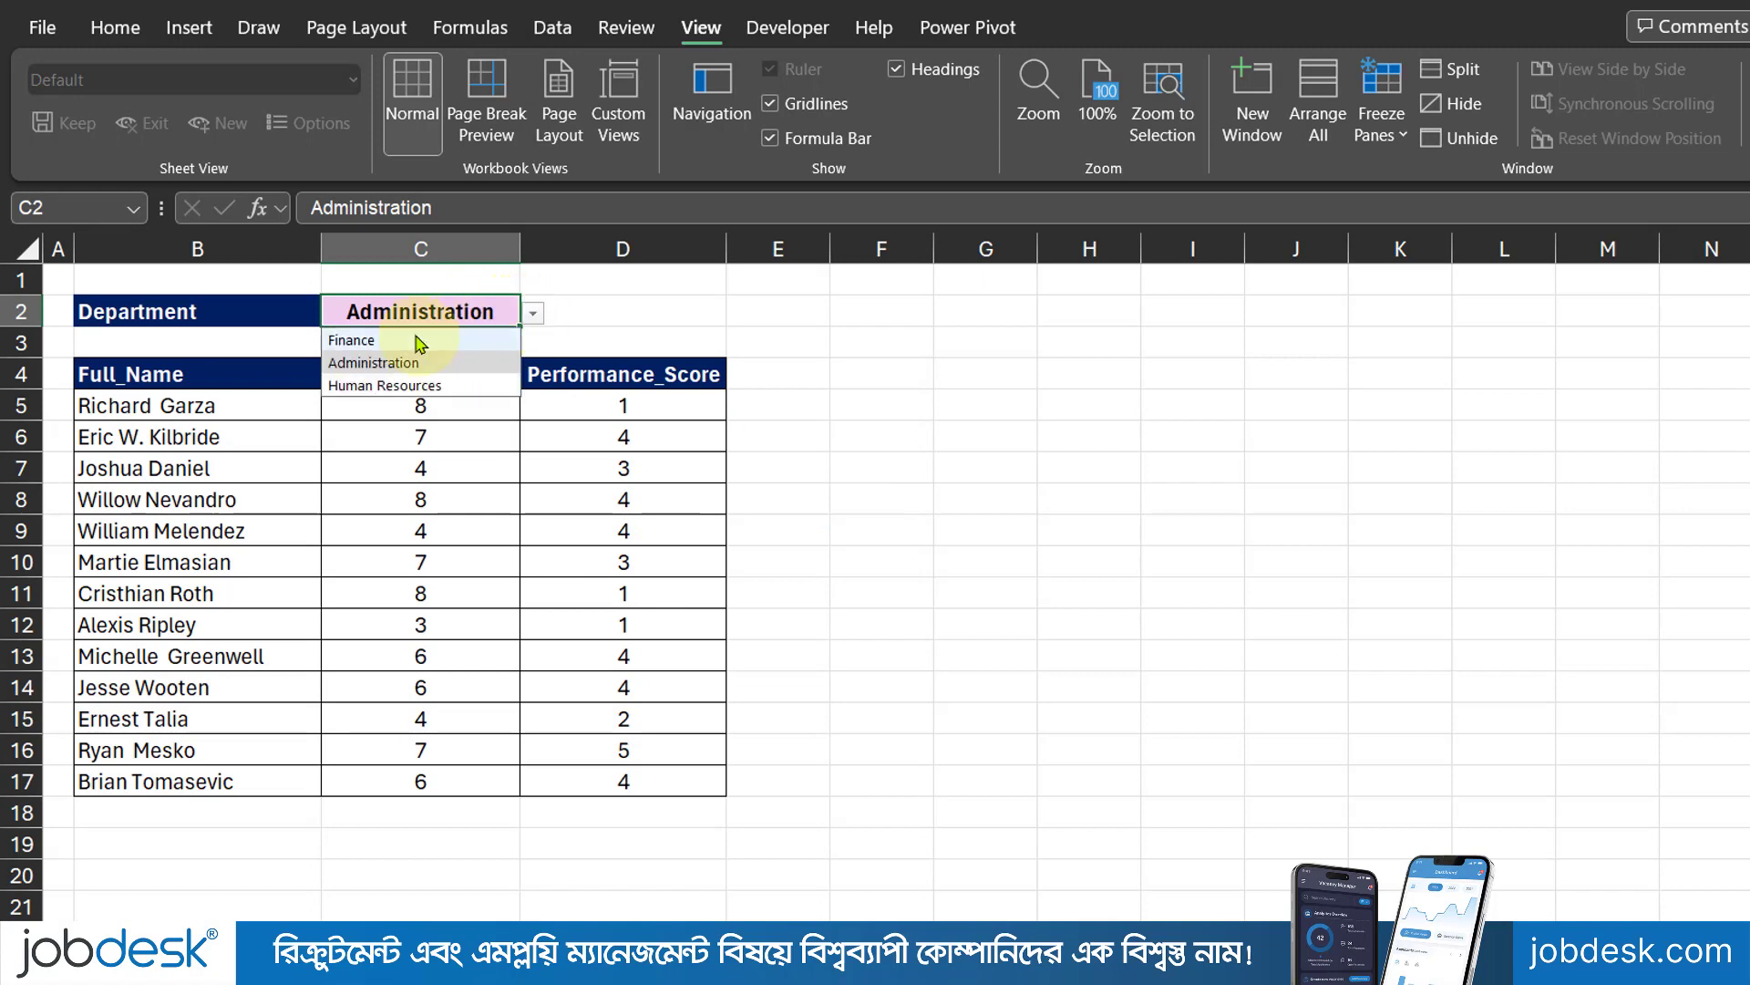
pyautogui.click(419, 340)
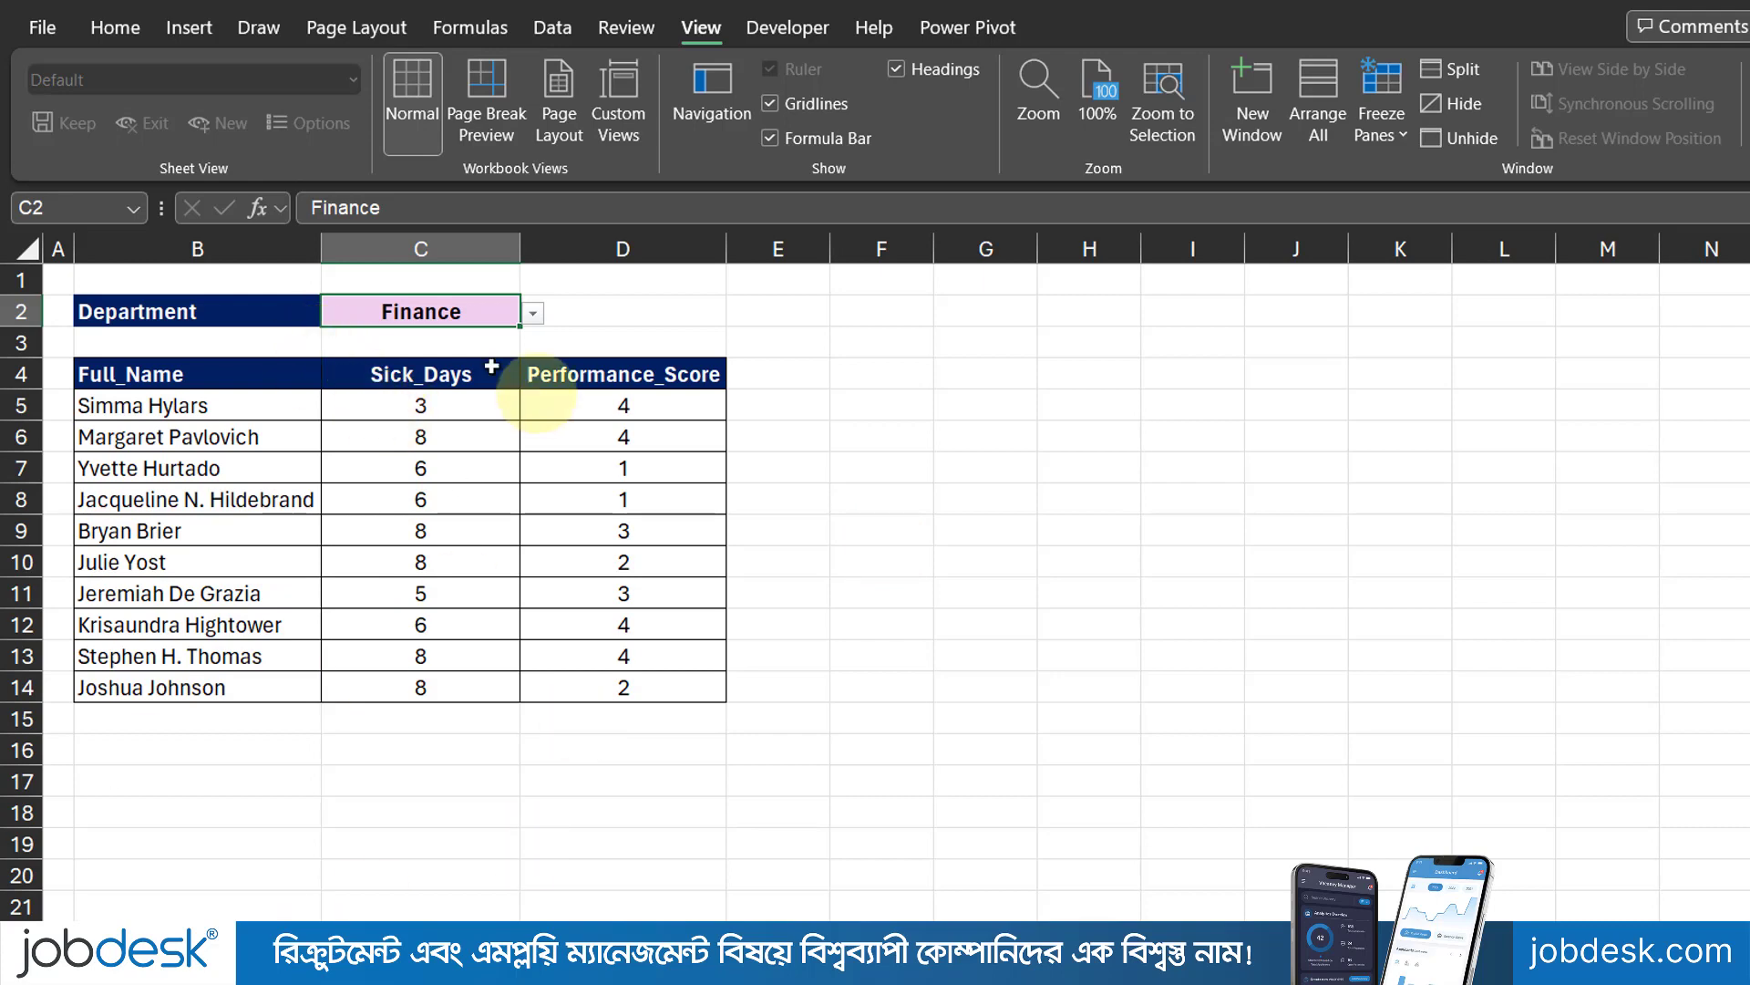
# Step: Show the Employee Data sheet and highlight its table range B2:I17
pyautogui.click(173, 939)
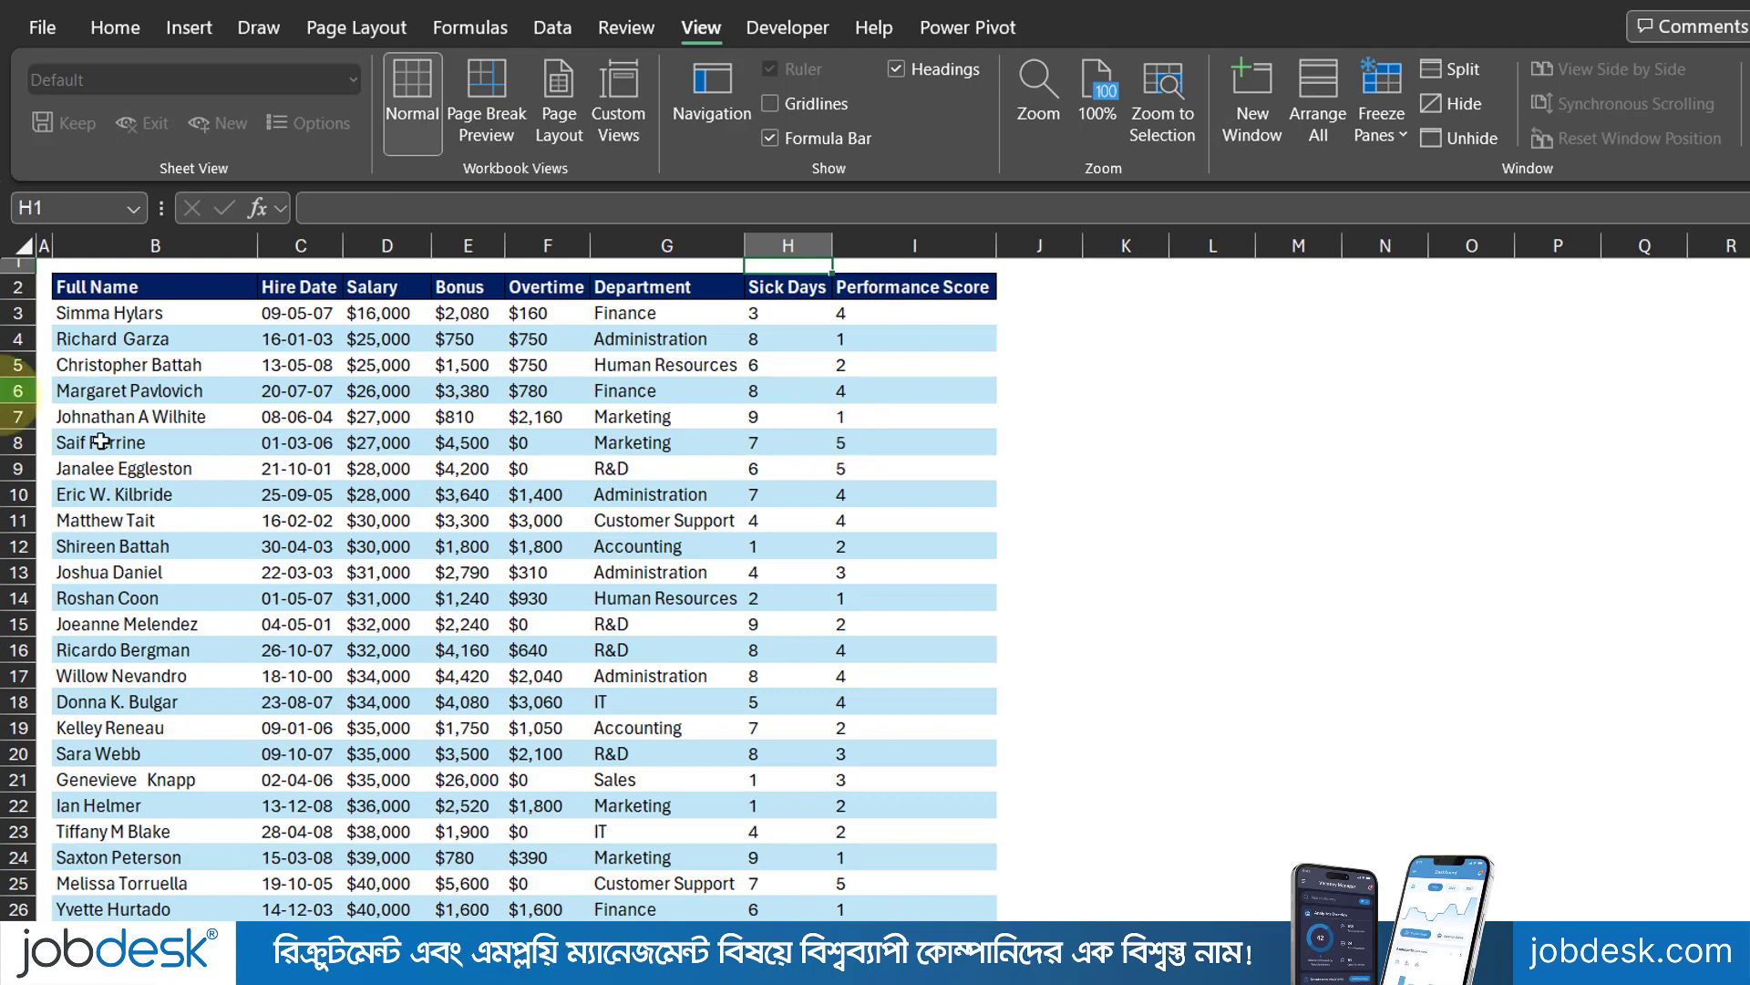
pyautogui.moveTo(116, 284); pyautogui.dragTo(118, 339)
pyautogui.moveTo(738, 590); pyautogui.dragTo(912, 680)
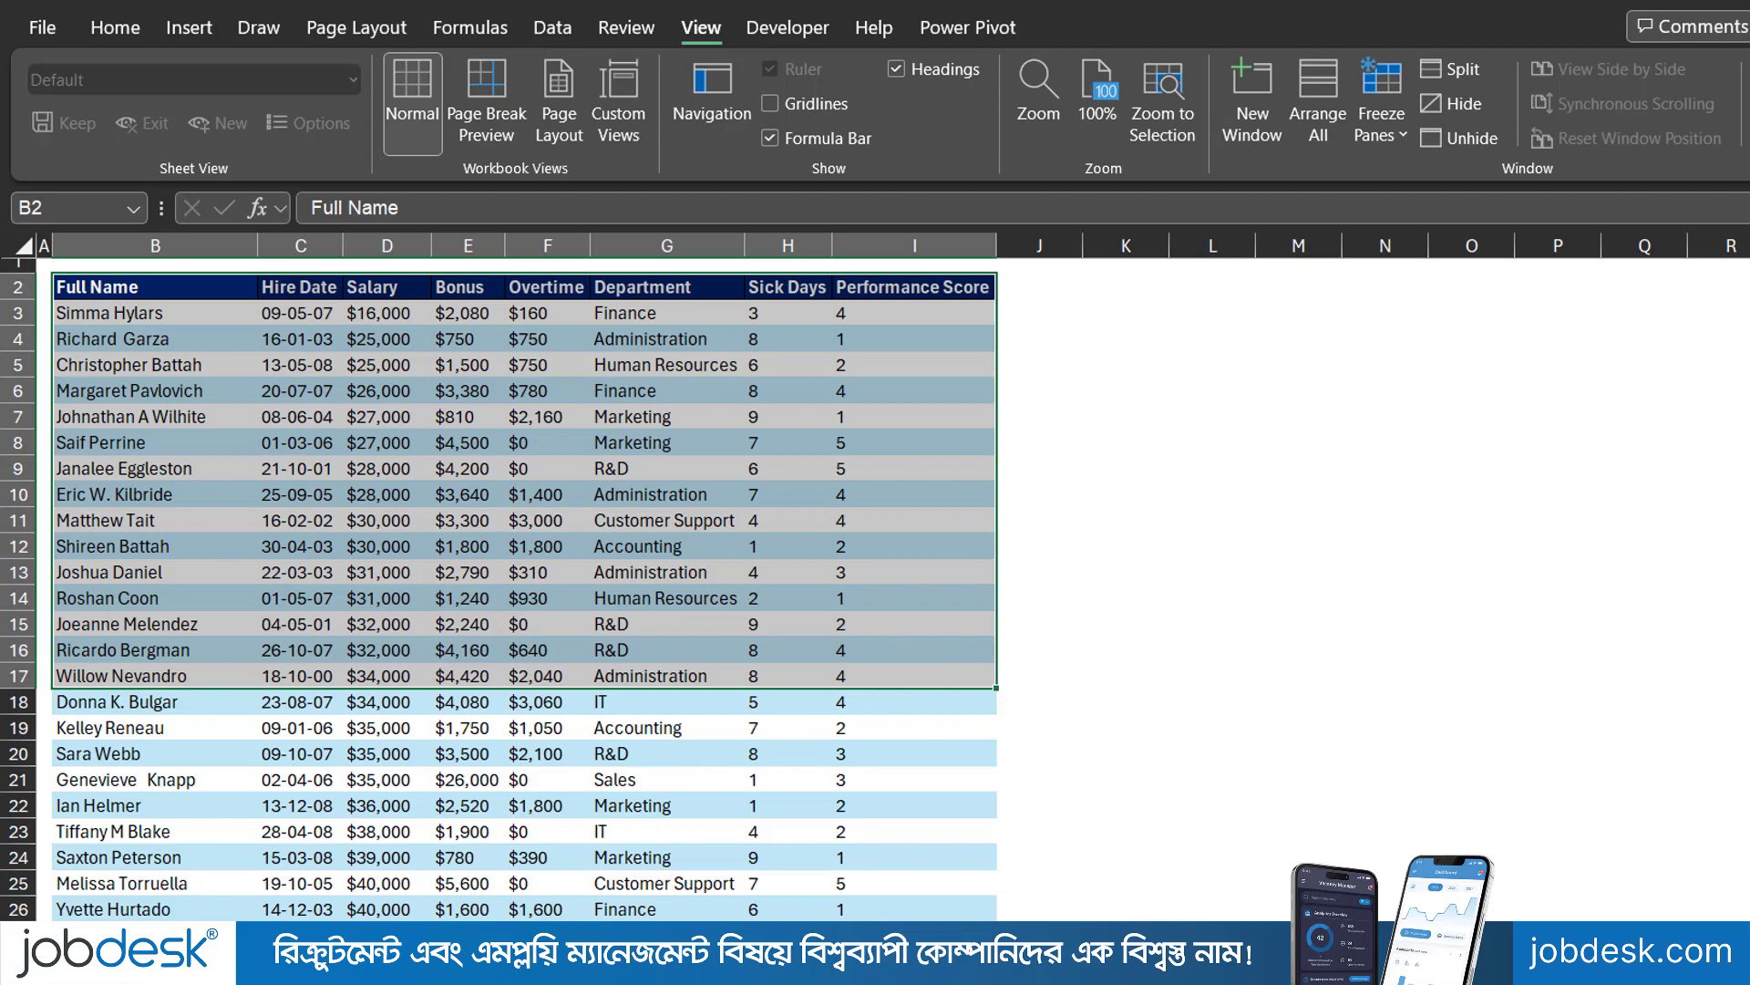
# Step: Return to the department report sheet and set the department in cell C2 to Administration
pyautogui.click(314, 955)
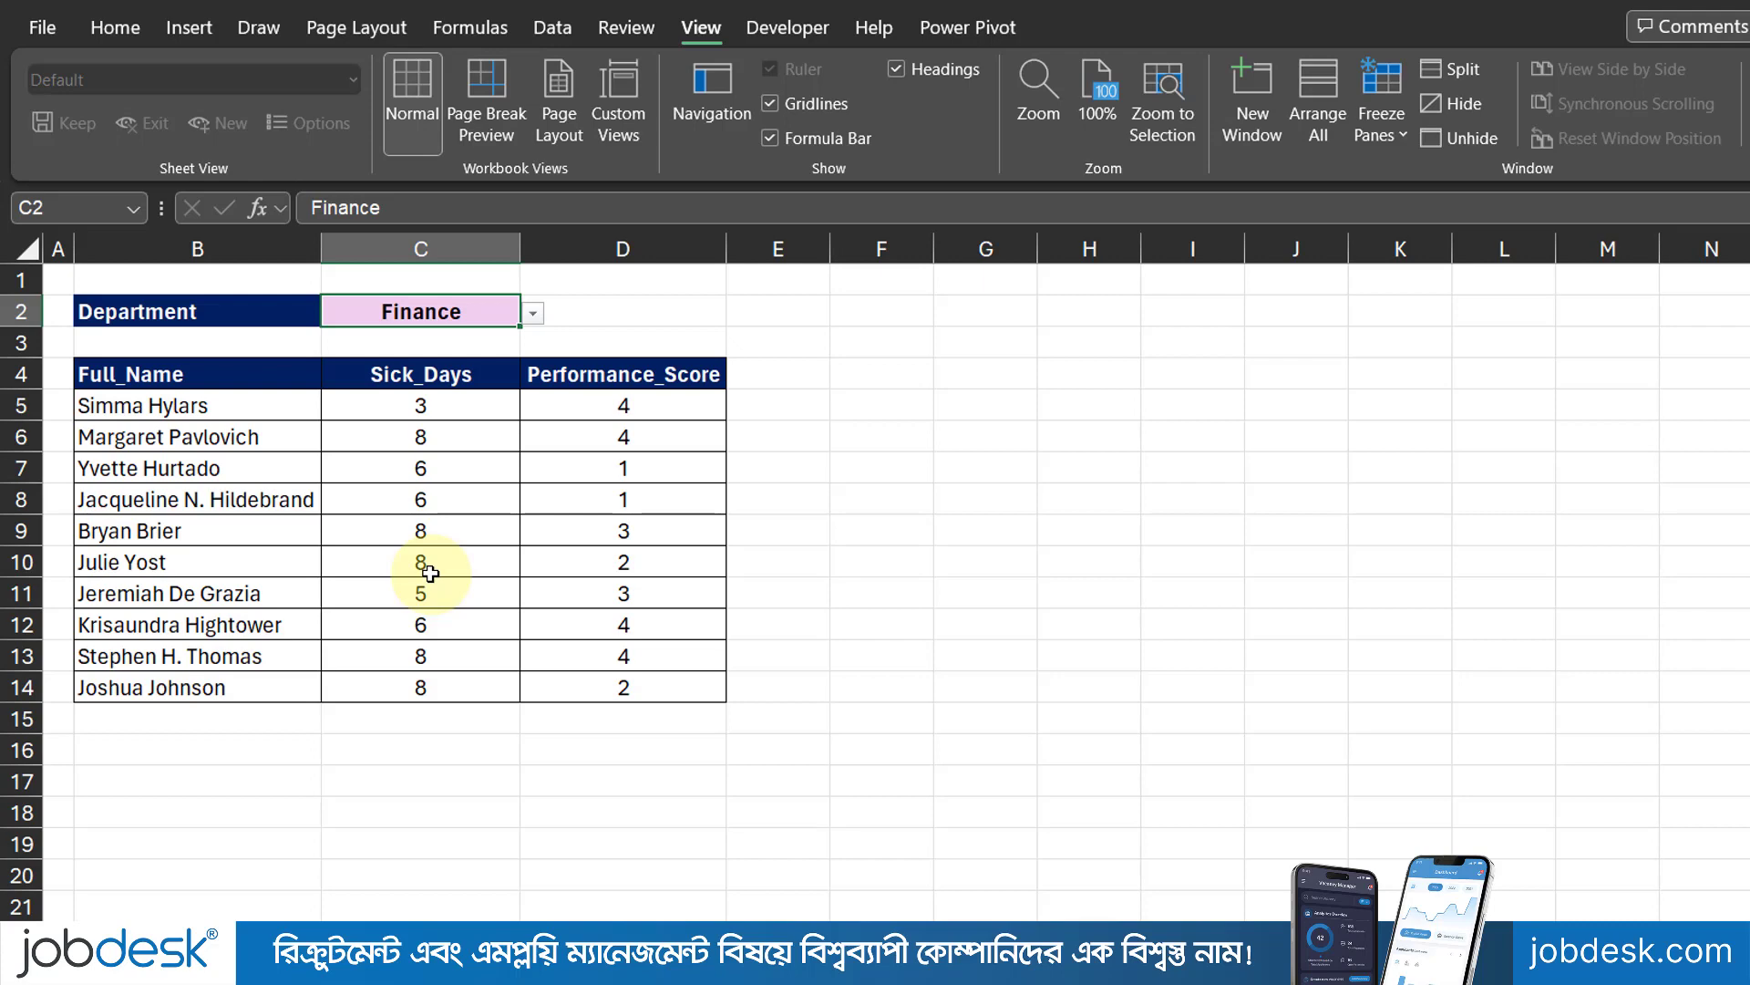
pyautogui.click(538, 313)
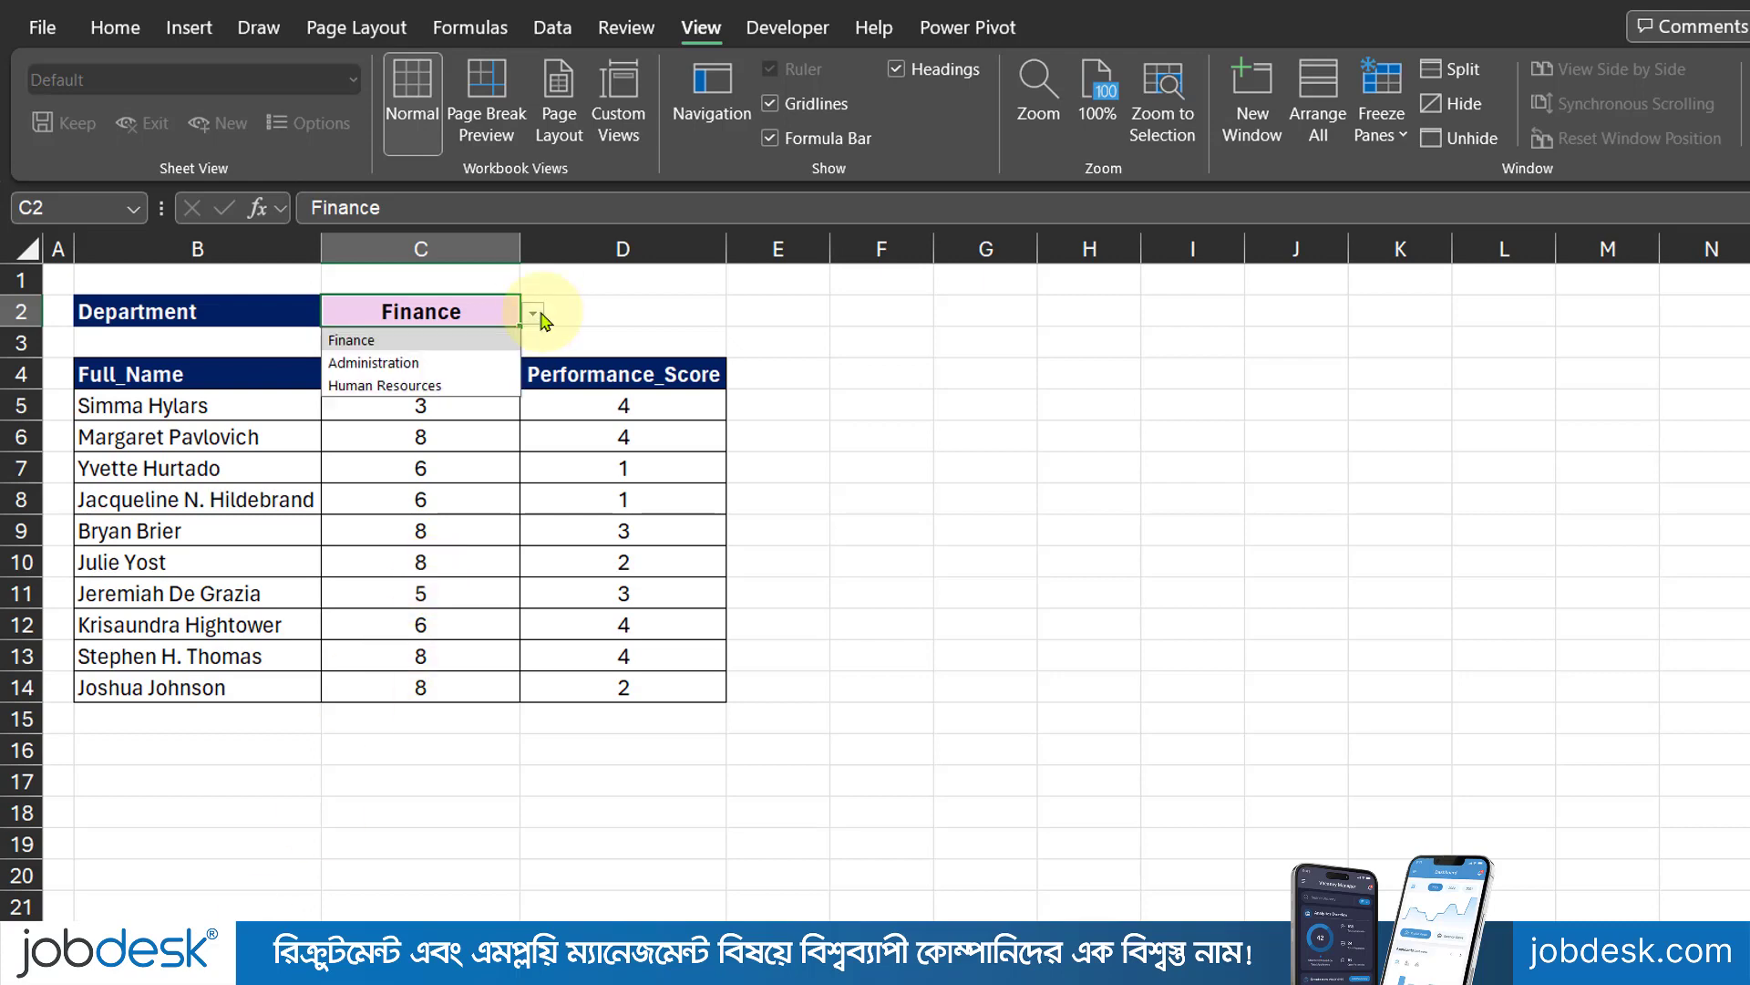
pyautogui.click(461, 362)
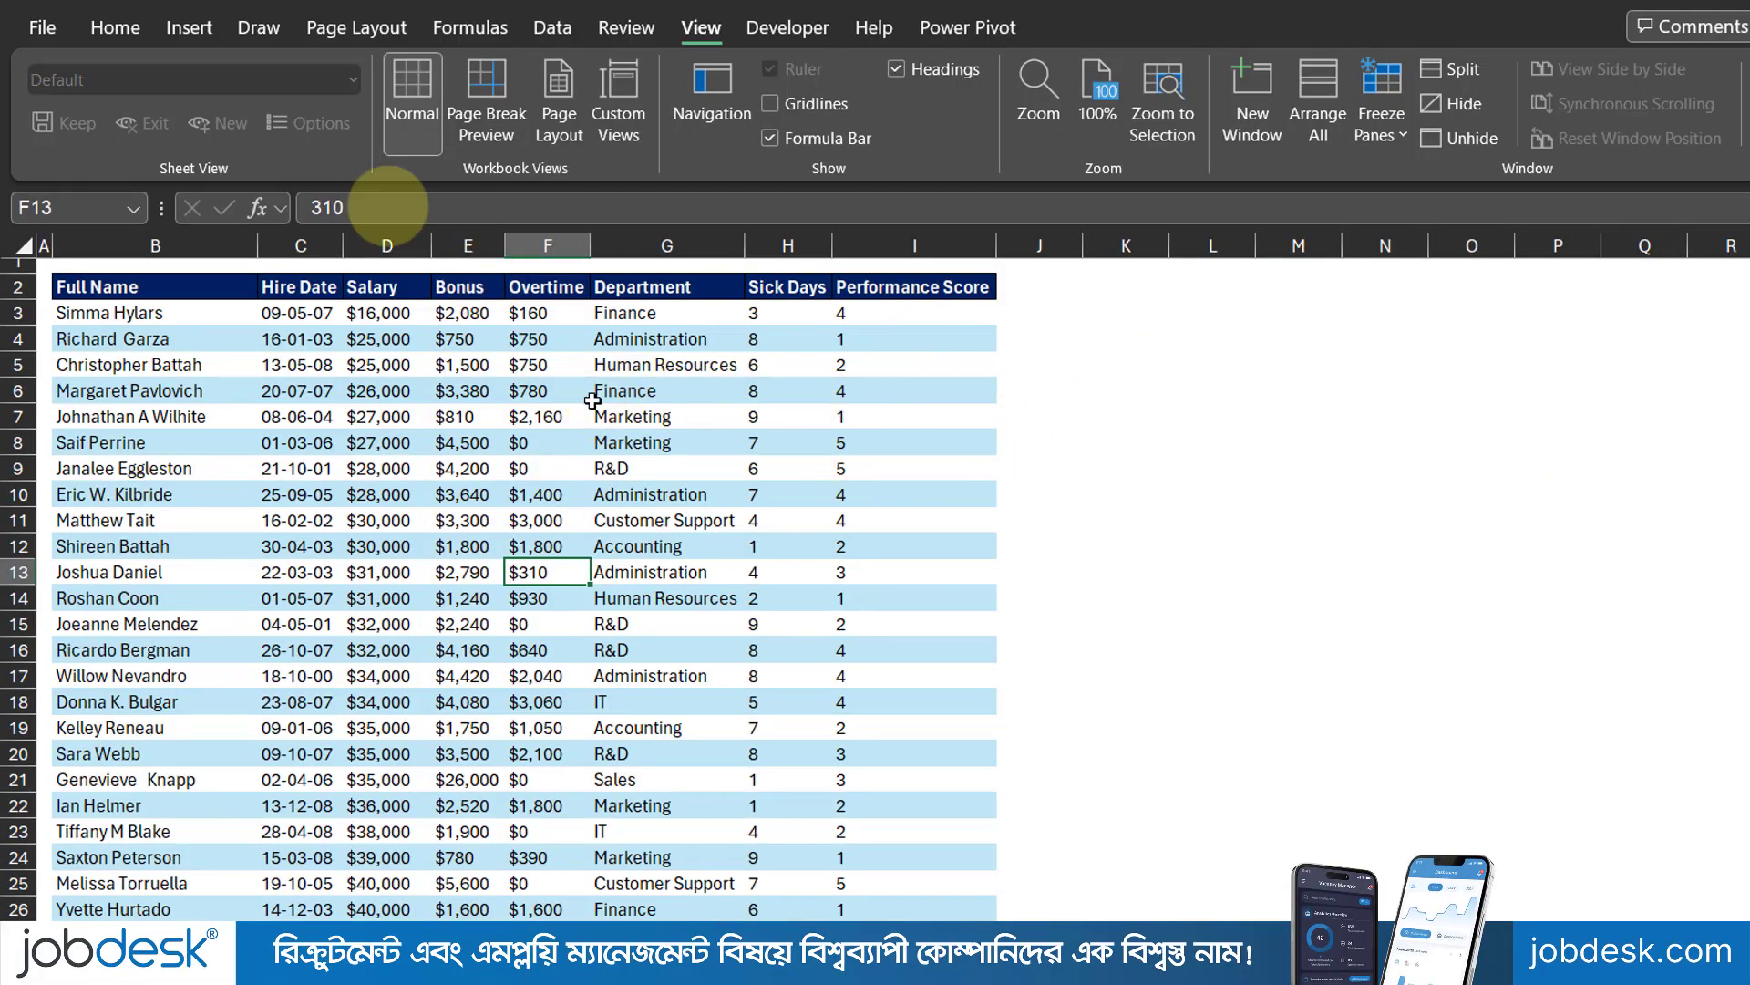
# Step: Examine the employee table's columns, including Full Name, Hire Date, Salary and Overtime
pyautogui.click(546, 415)
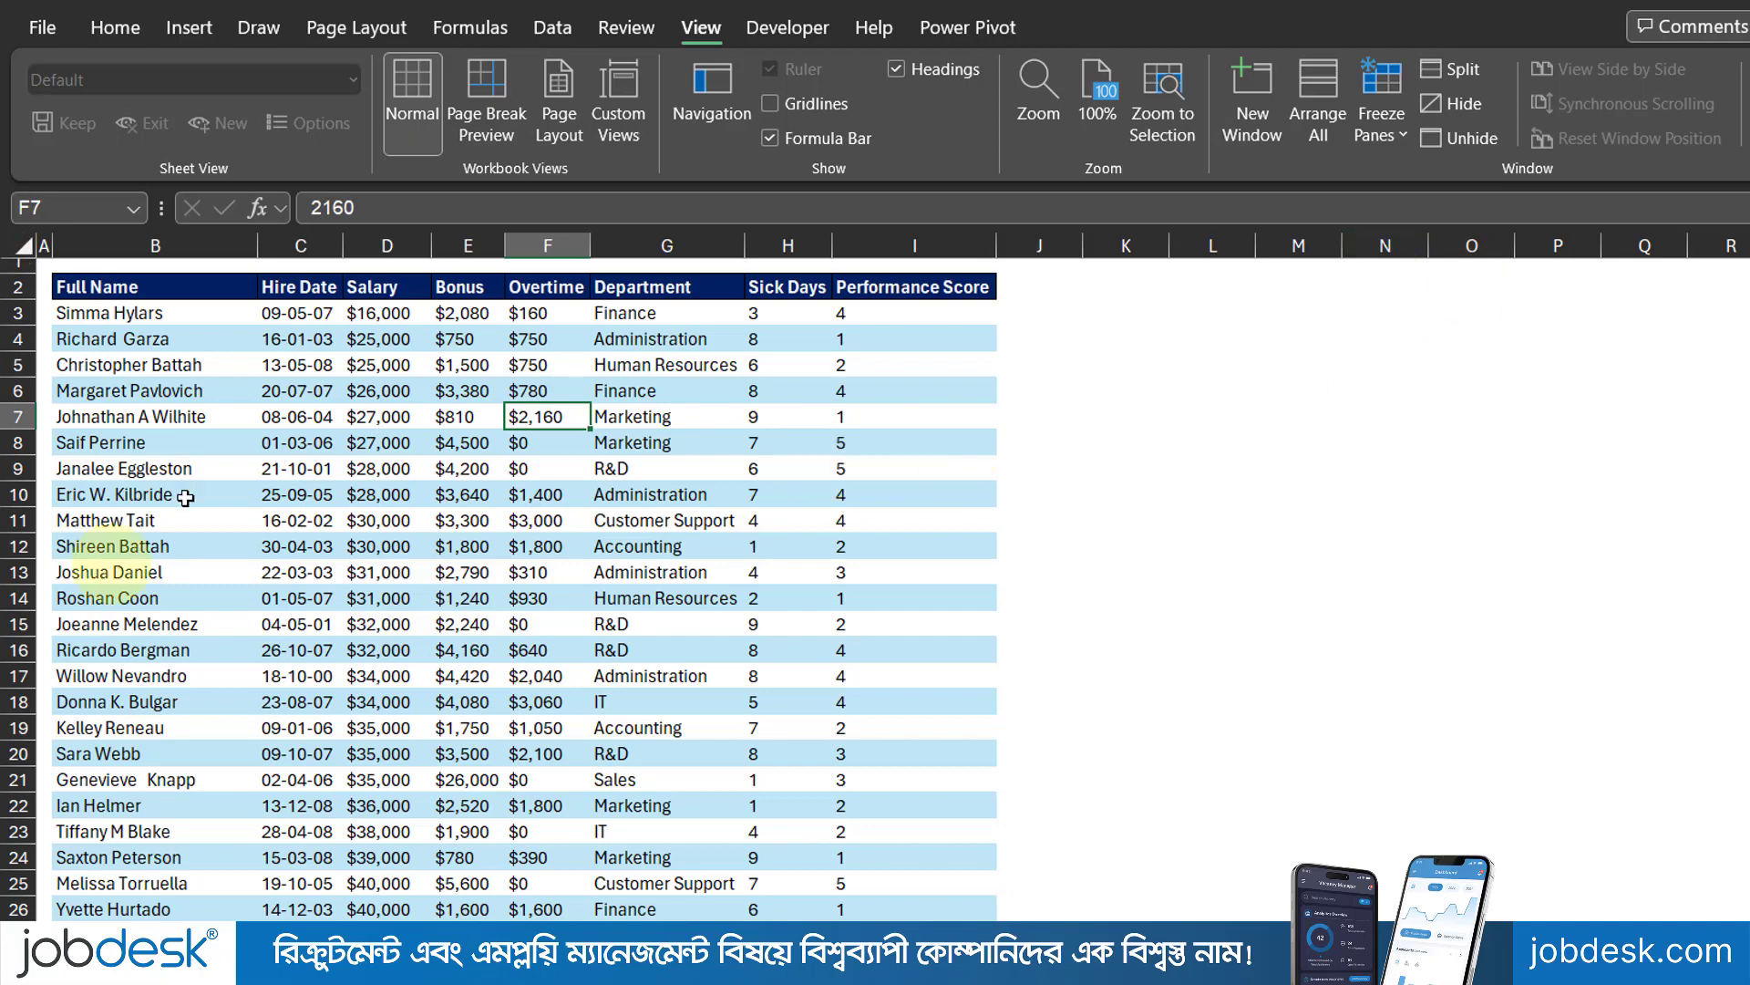
pyautogui.moveTo(186, 287); pyautogui.dragTo(232, 781)
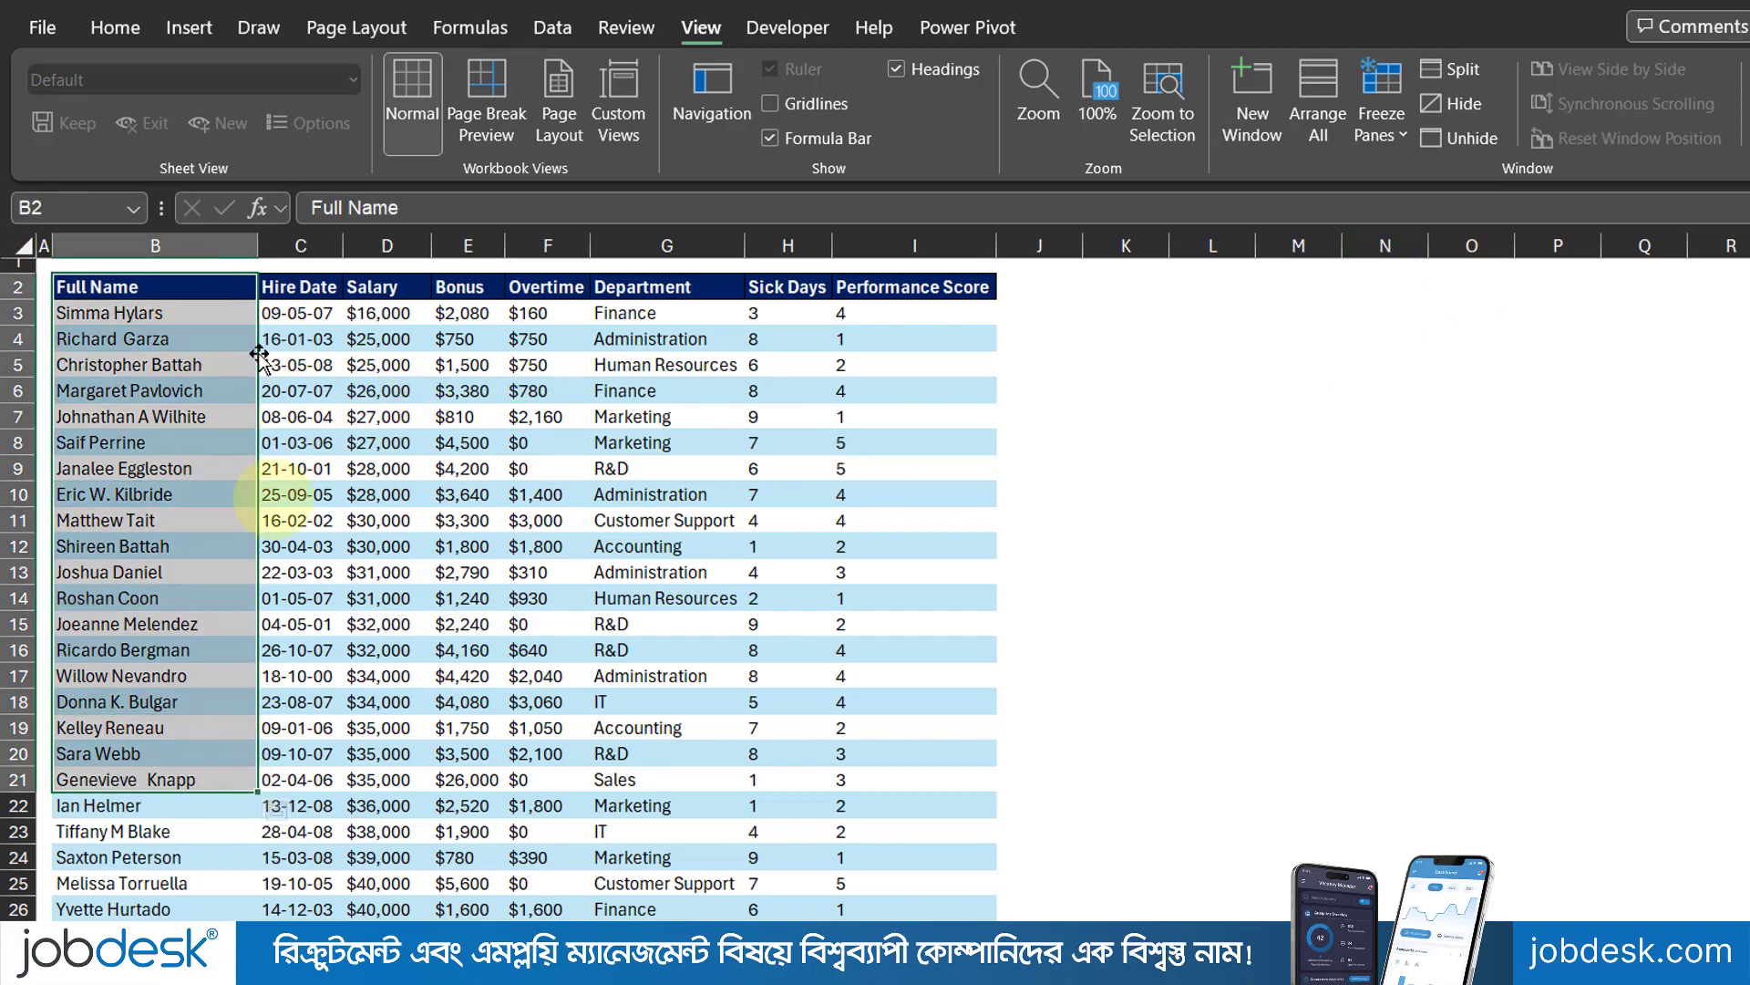
pyautogui.moveTo(299, 286); pyautogui.dragTo(319, 701)
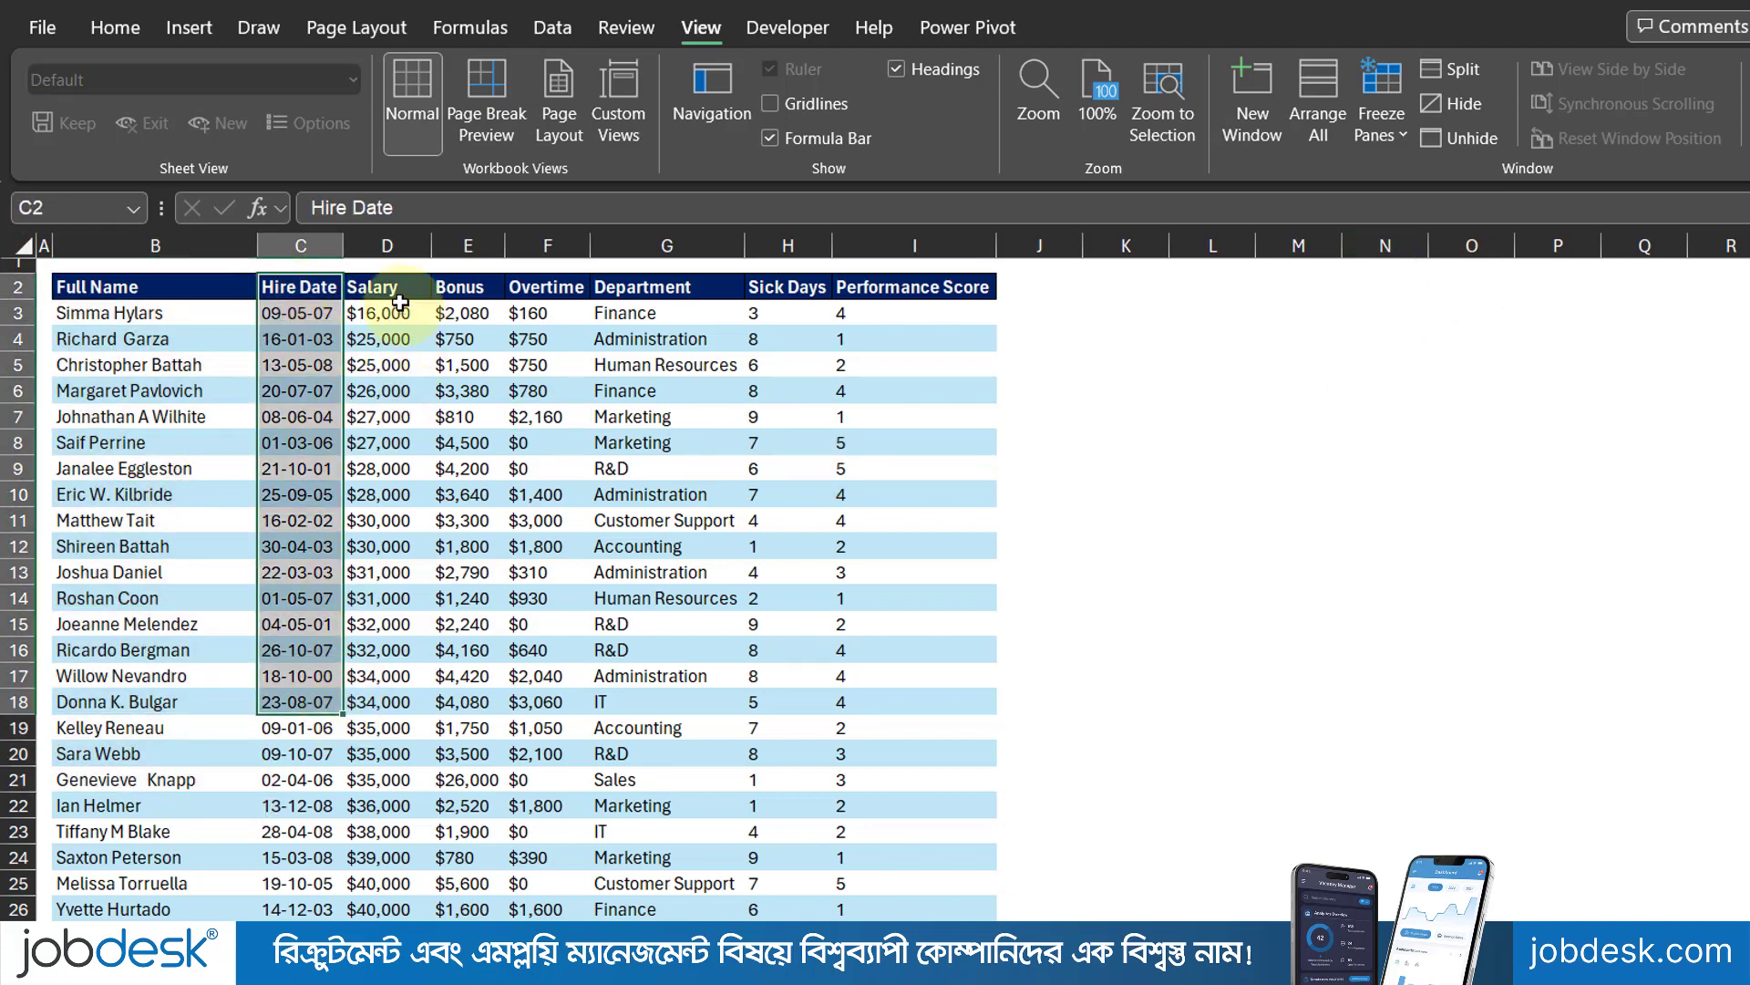
pyautogui.click(194, 286)
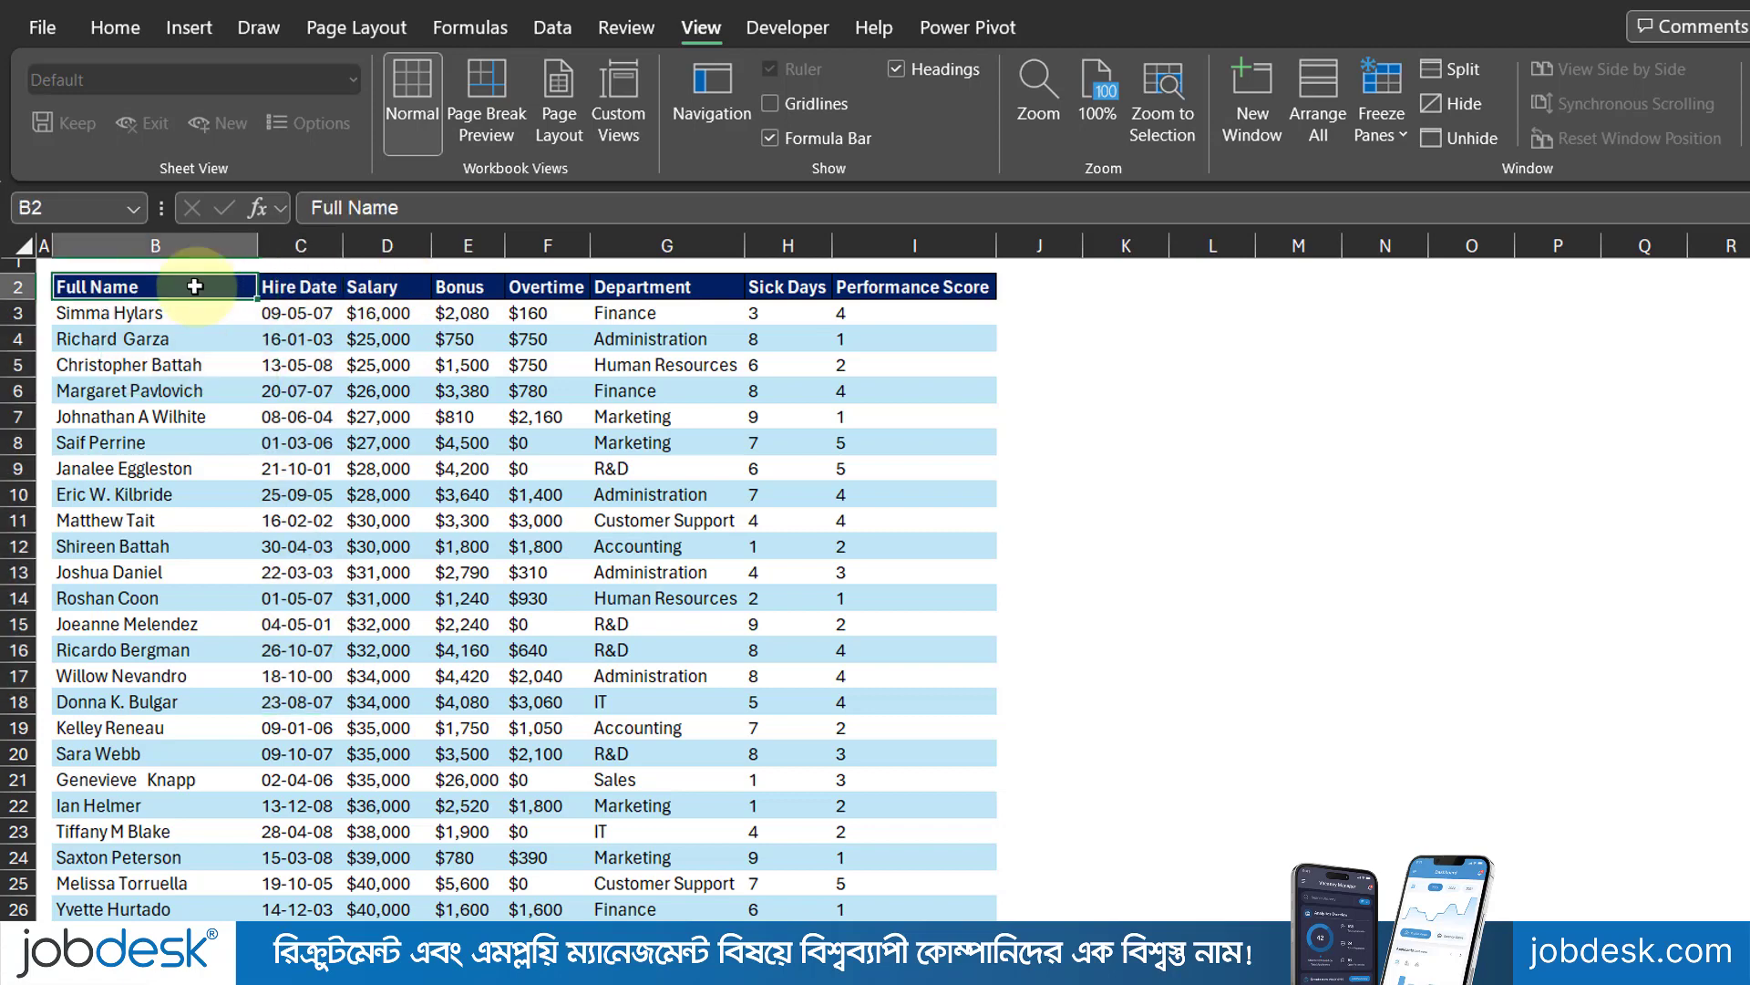
pyautogui.click(301, 286)
pyautogui.click(420, 286)
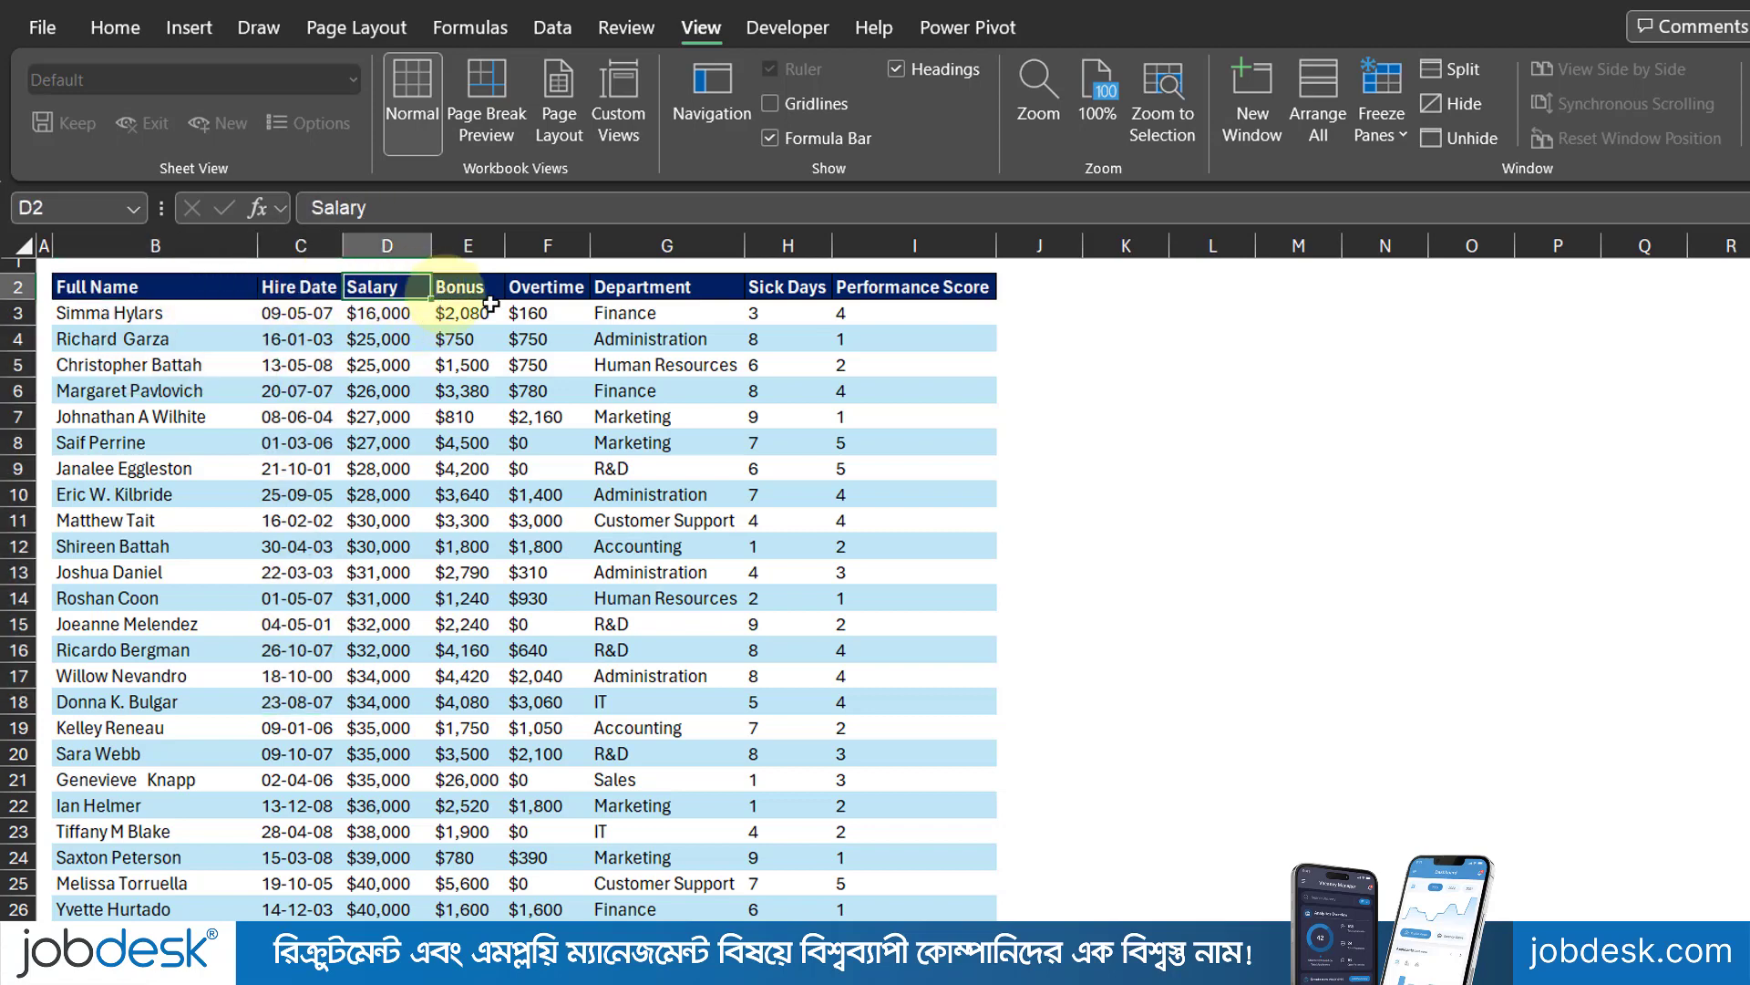
pyautogui.click(545, 339)
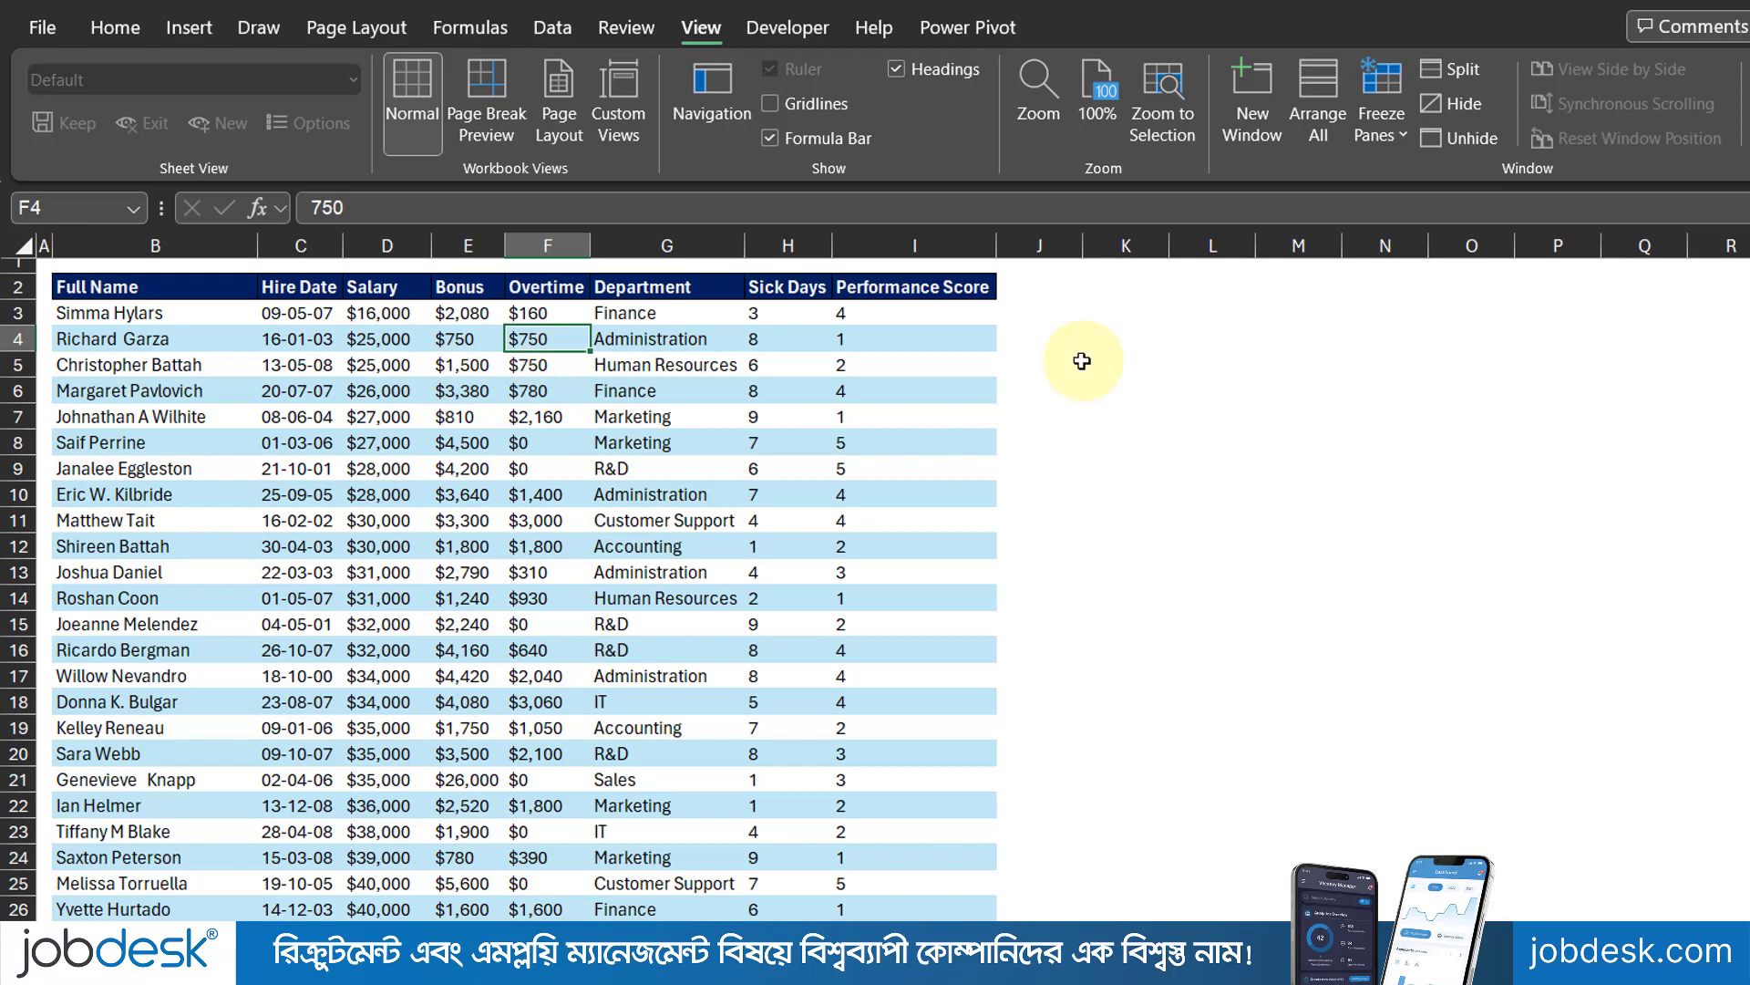
# Step: Enter the formula =Full_Name in cell L2 to list the named range beside the employee table
pyautogui.click(1207, 310)
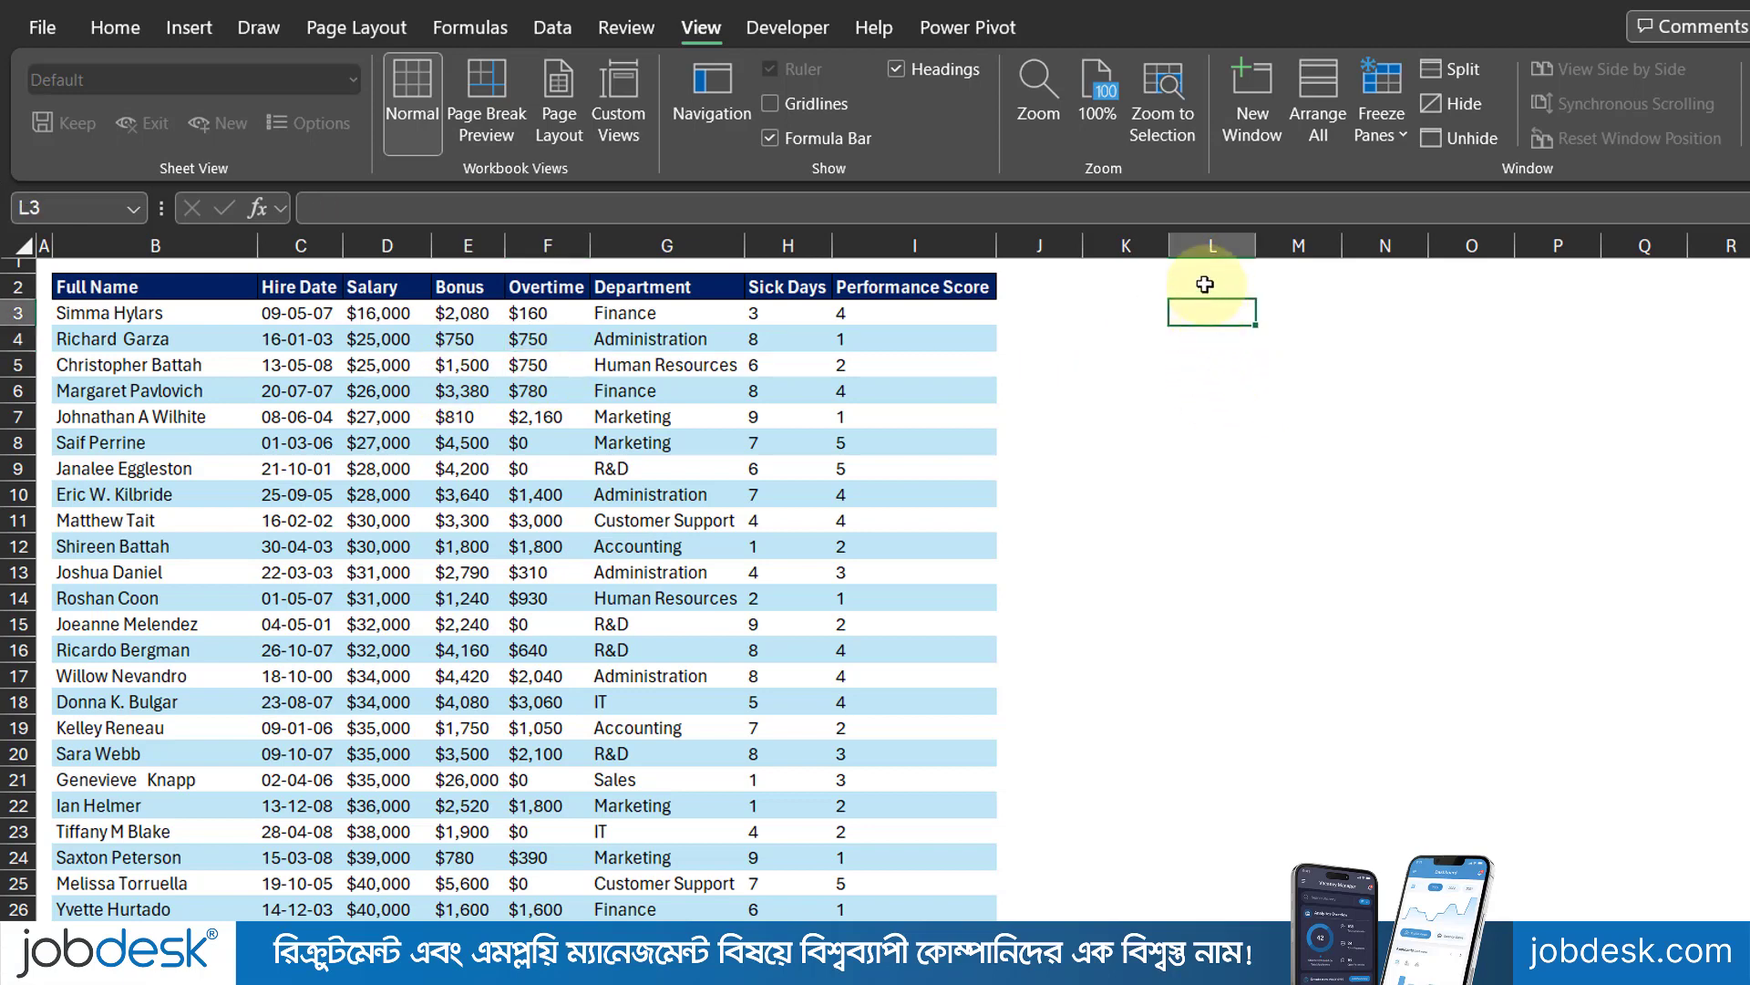
pyautogui.click(1206, 284)
pyautogui.write('=ful')
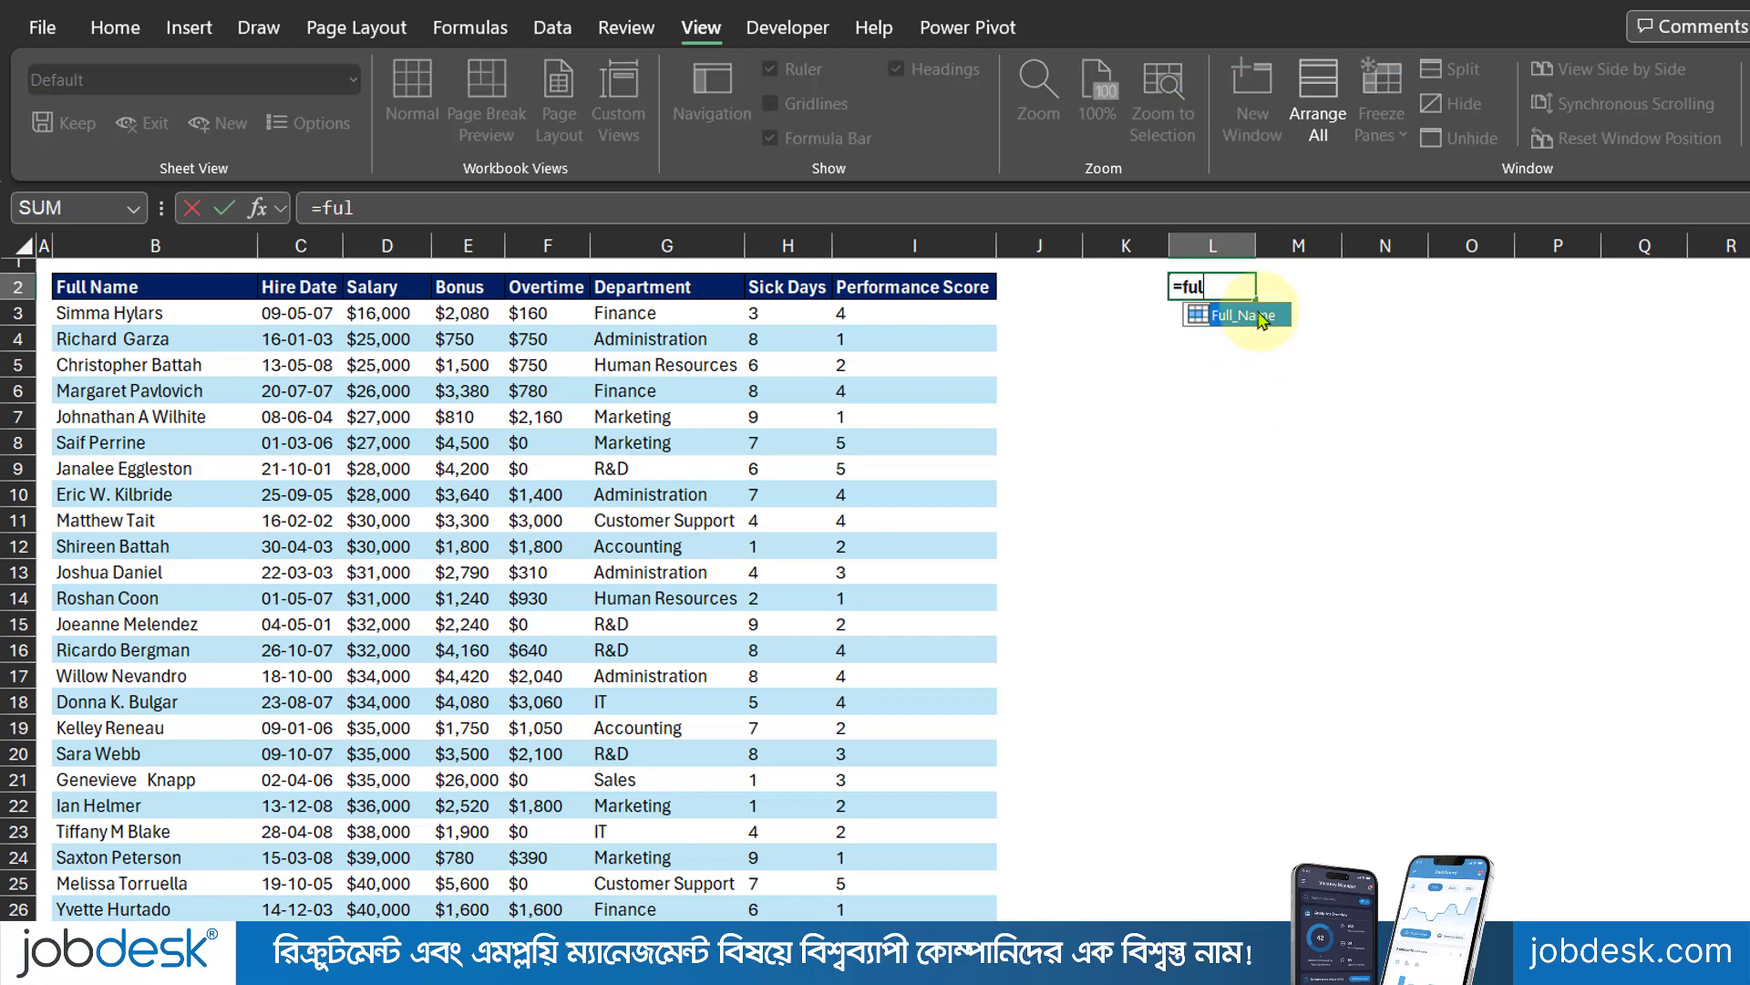
pyautogui.doubleClick(1266, 319)
pyautogui.press('Return')
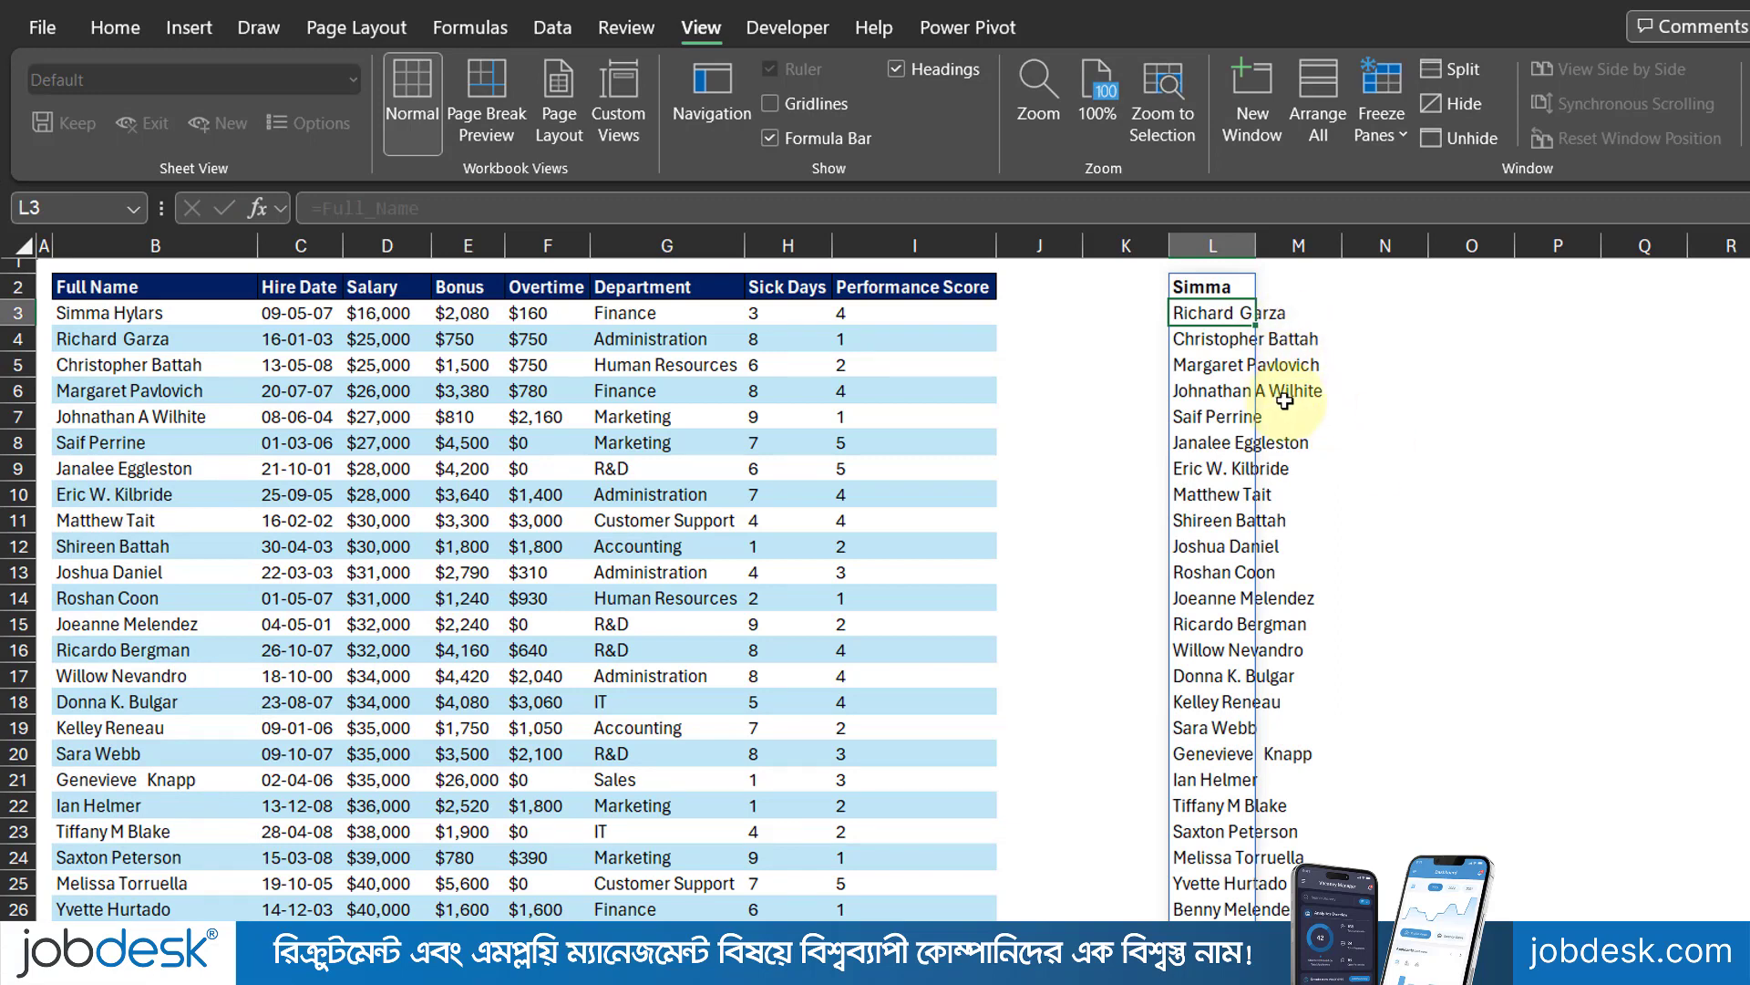
# Step: Review the named range reference in cell L2 and clear the formula from the cell
pyautogui.click(1202, 286)
pyautogui.doubleClick(1202, 286)
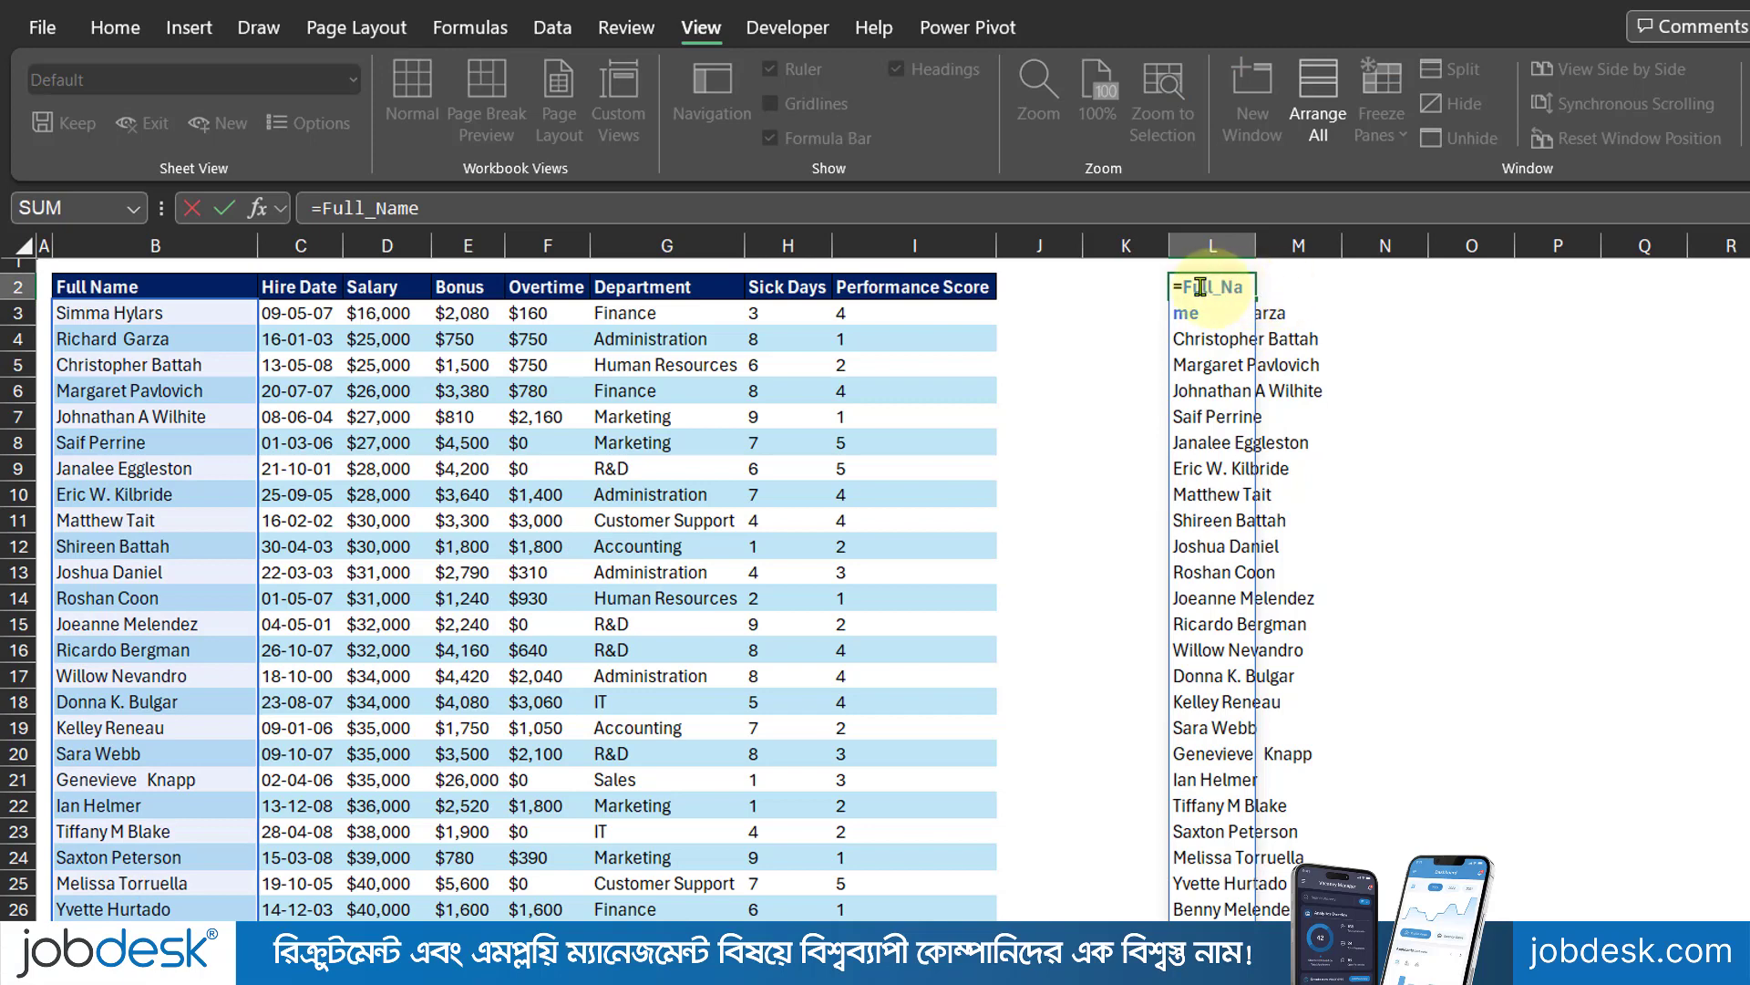
pyautogui.moveTo(1183, 286); pyautogui.dragTo(1244, 285)
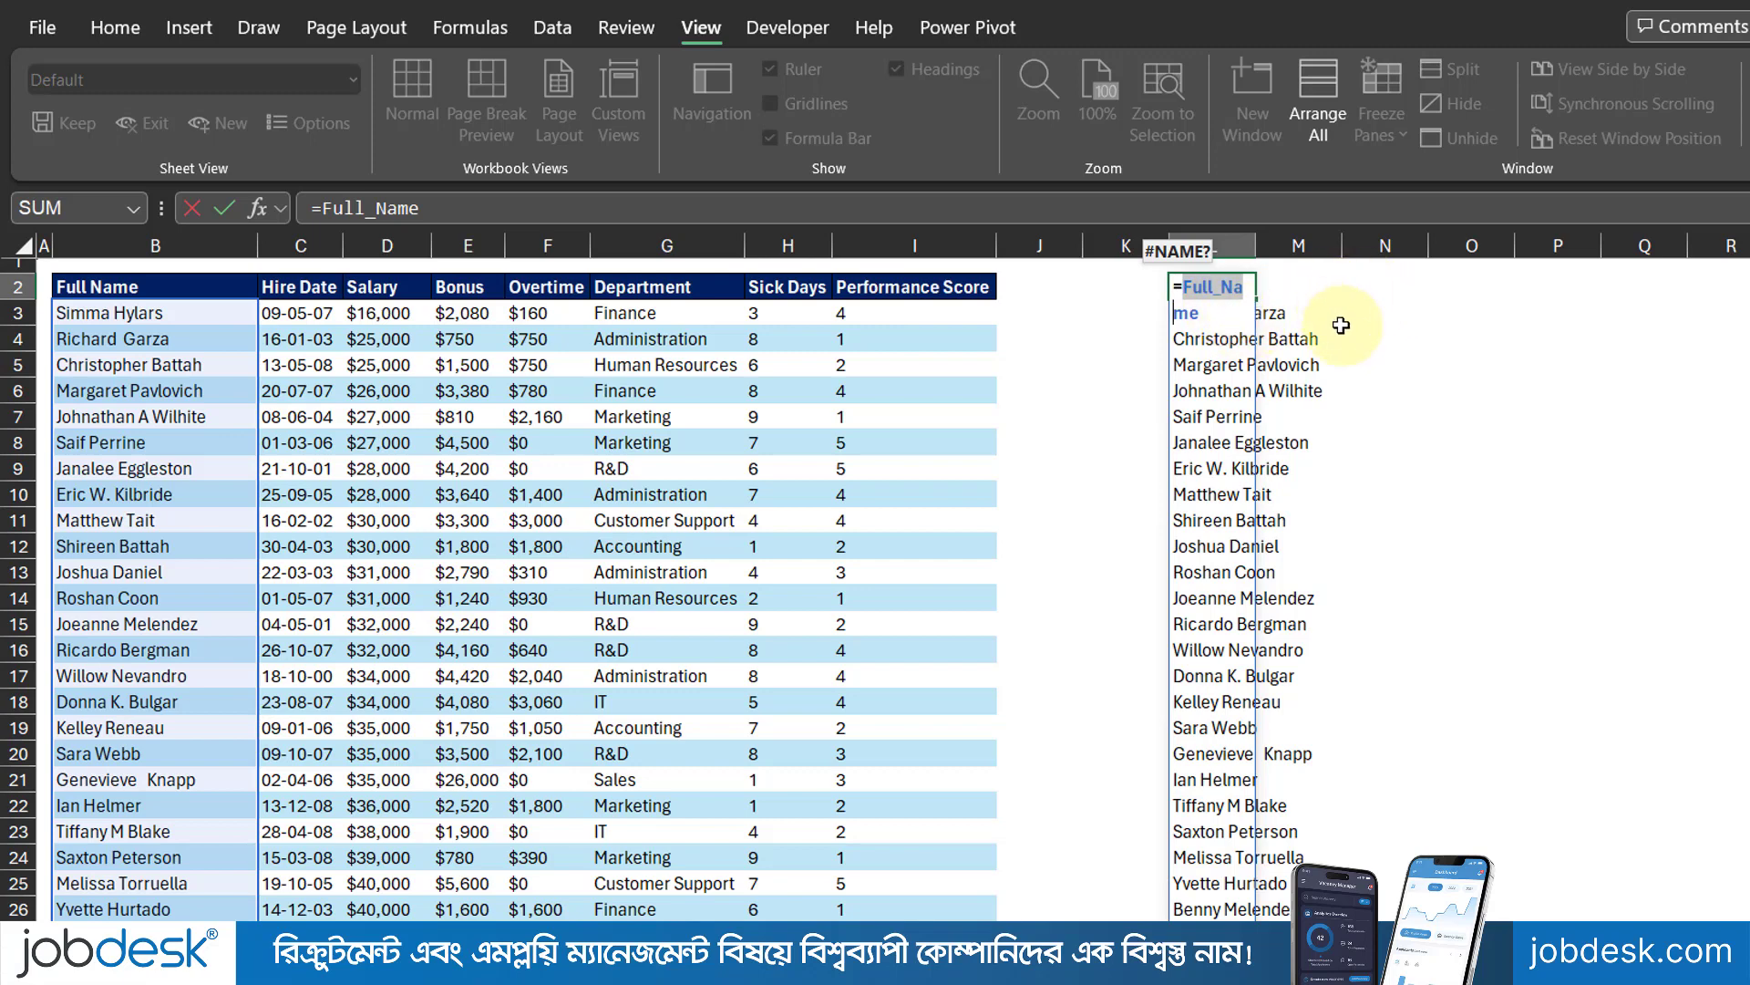
pyautogui.press('BackSpace')
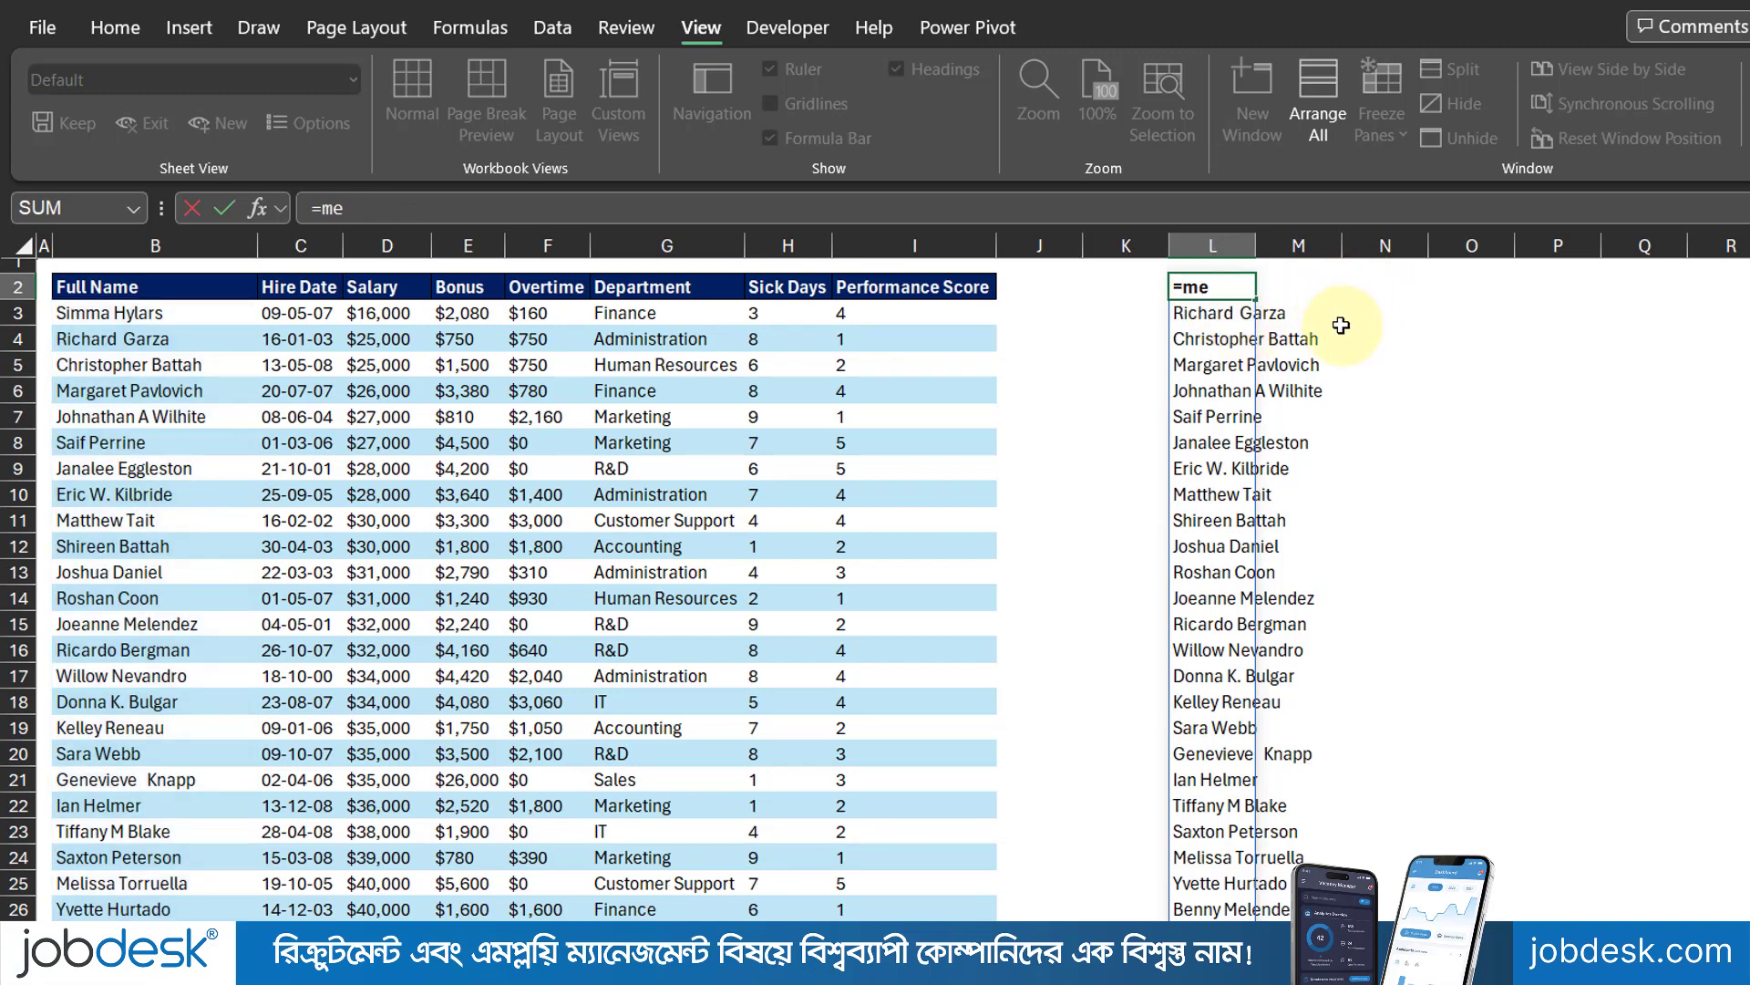
pyautogui.doubleClick(1212, 287)
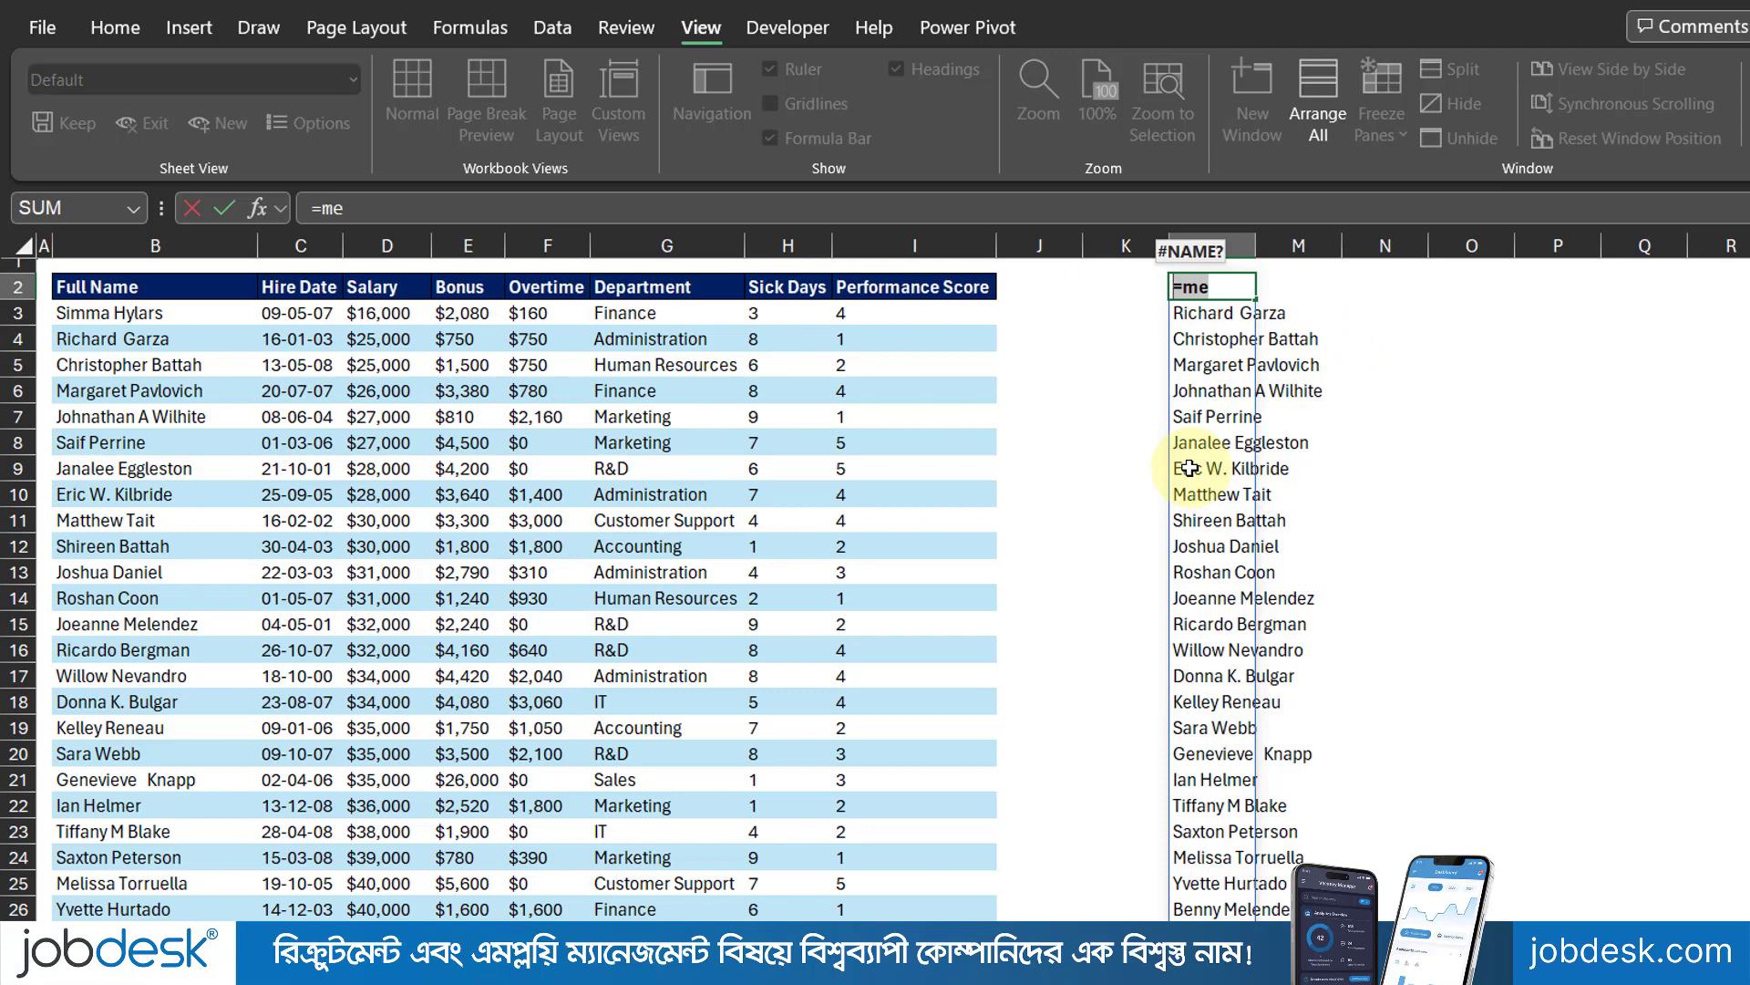
pyautogui.press('BackSpace')
pyautogui.click(1619, 549)
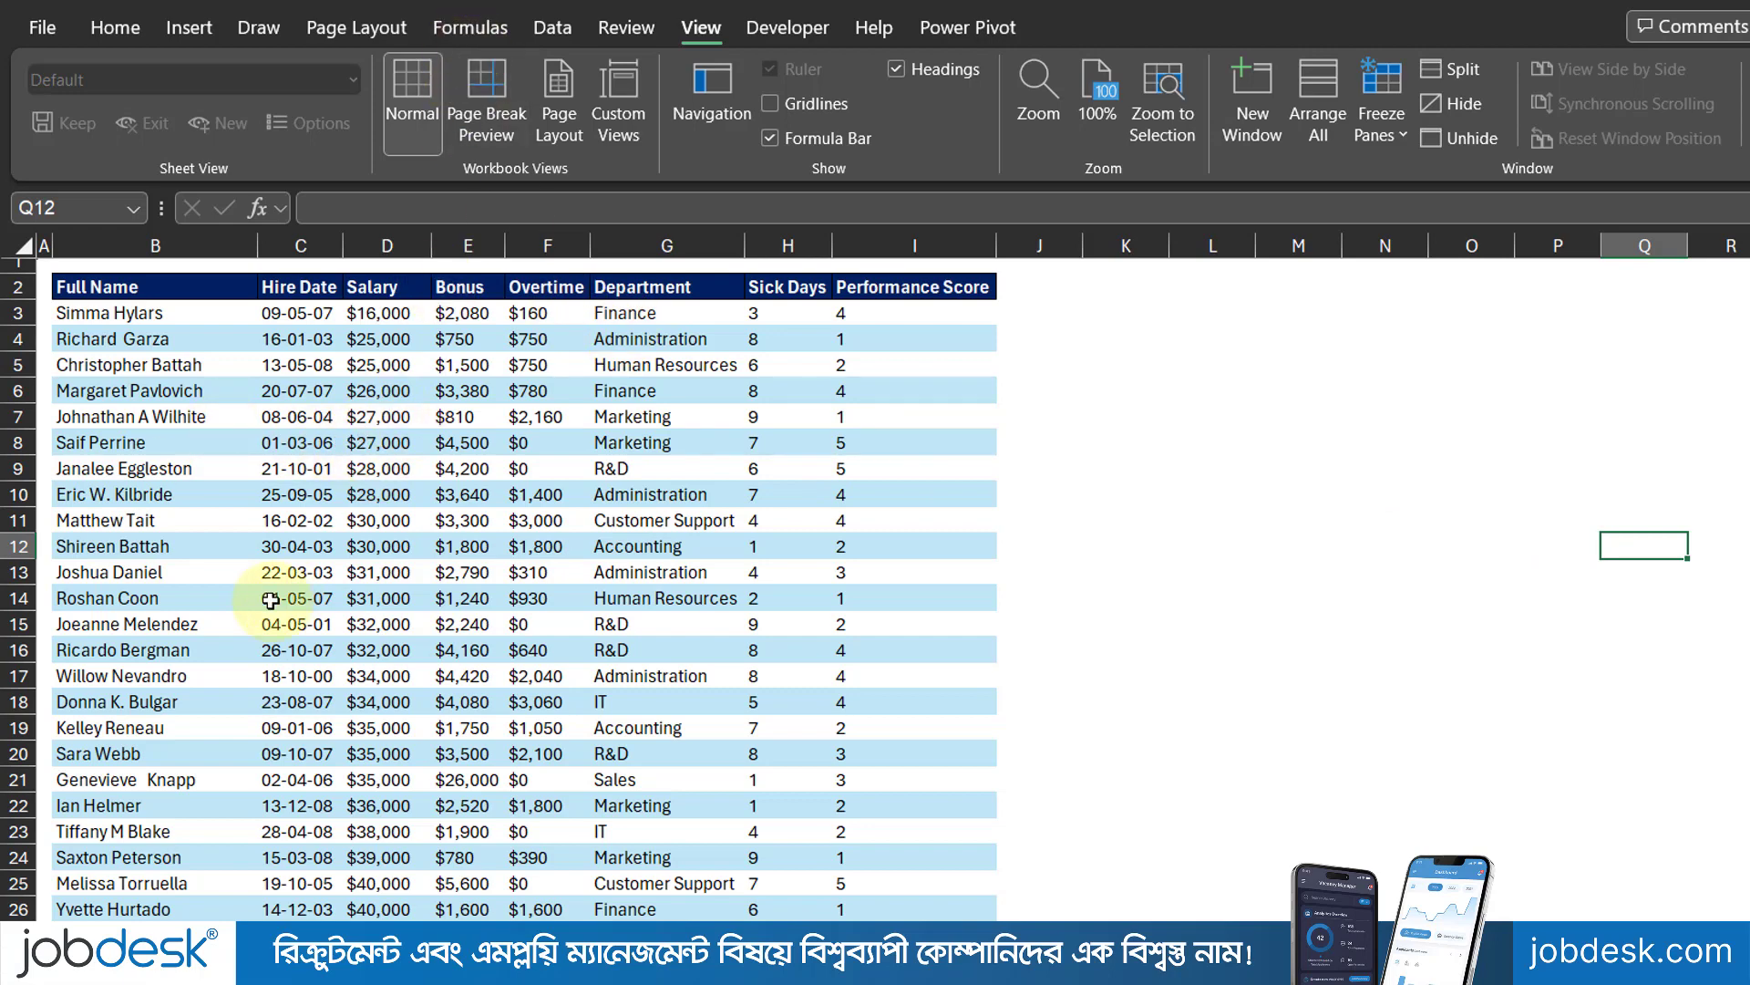
# Step: Delete all defined names from Bonus through Sick_Days in the Name Manager
pyautogui.click(498, 36)
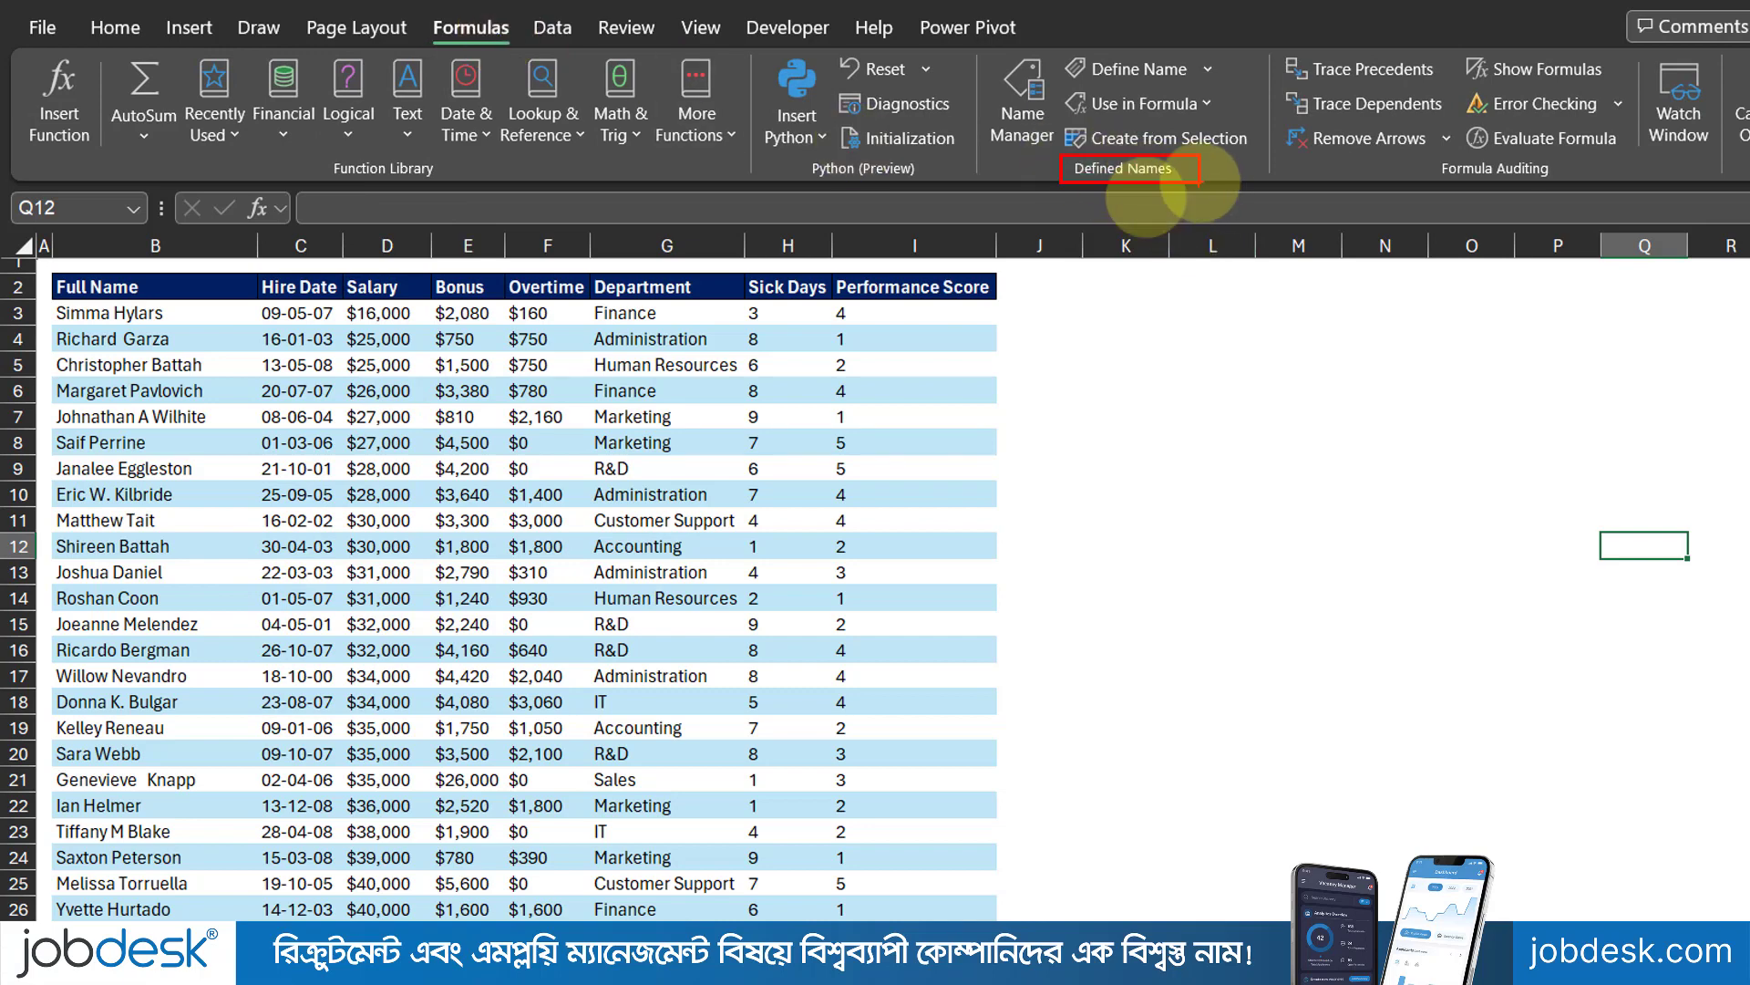
pyautogui.click(1031, 114)
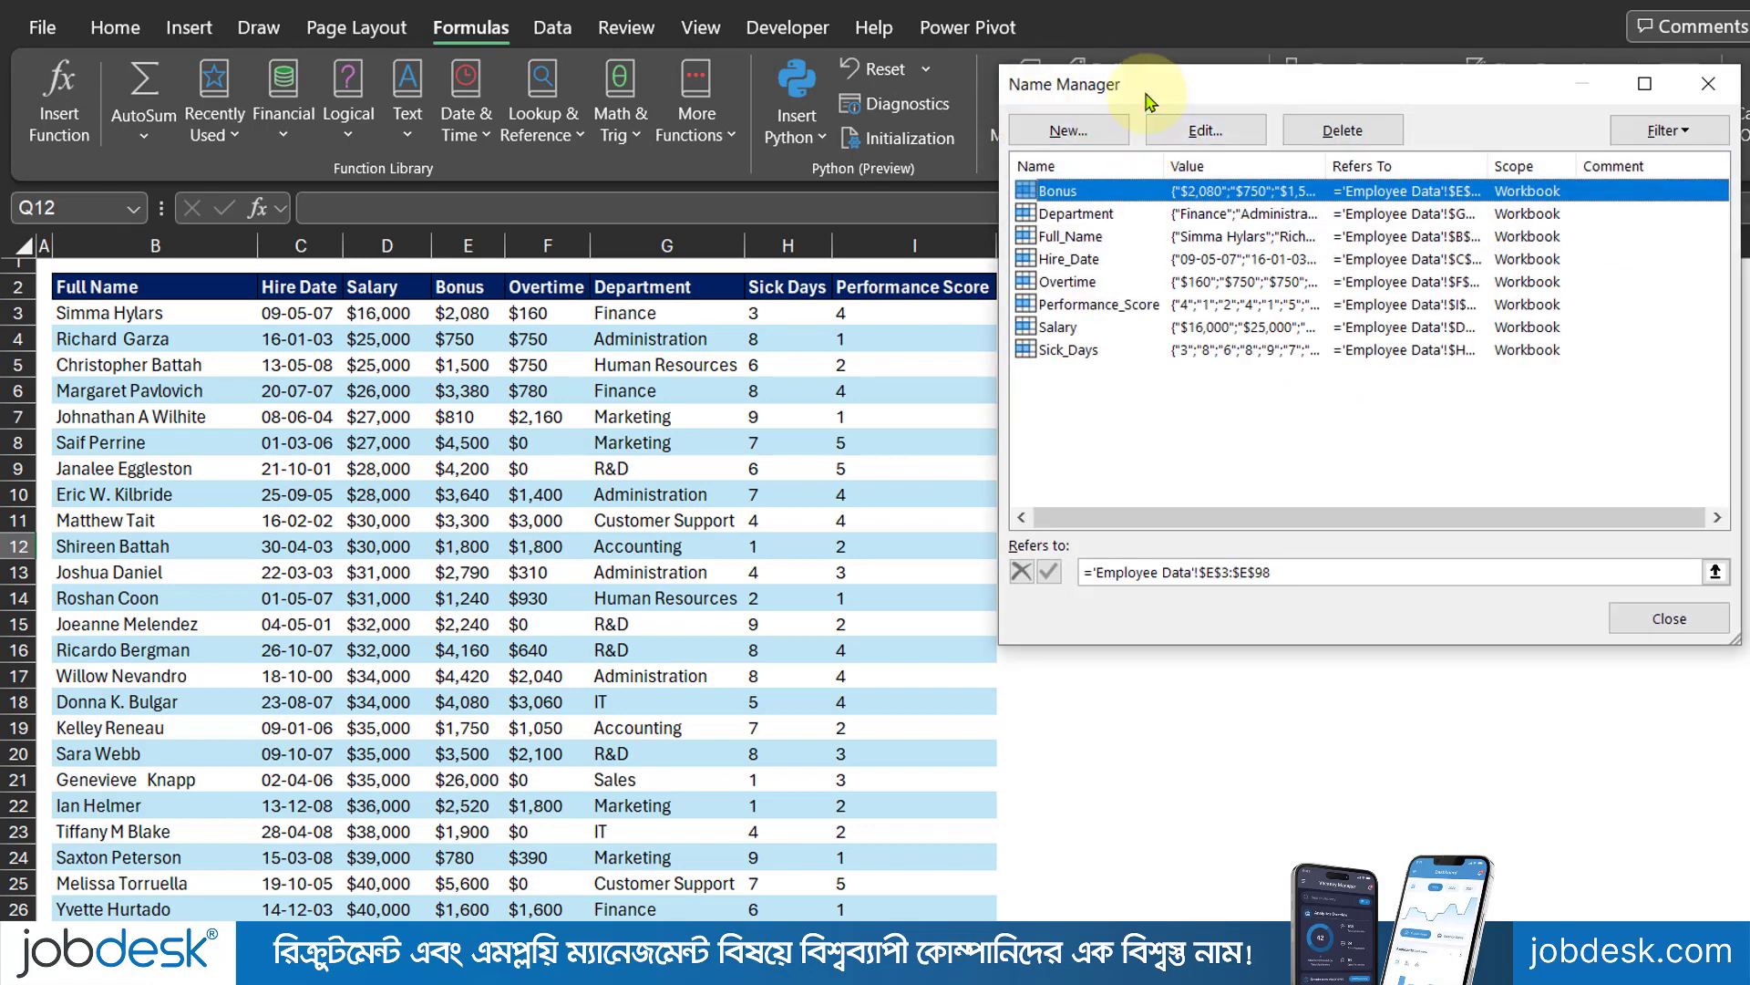
pyautogui.moveTo(1147, 99); pyautogui.dragTo(1111, 181)
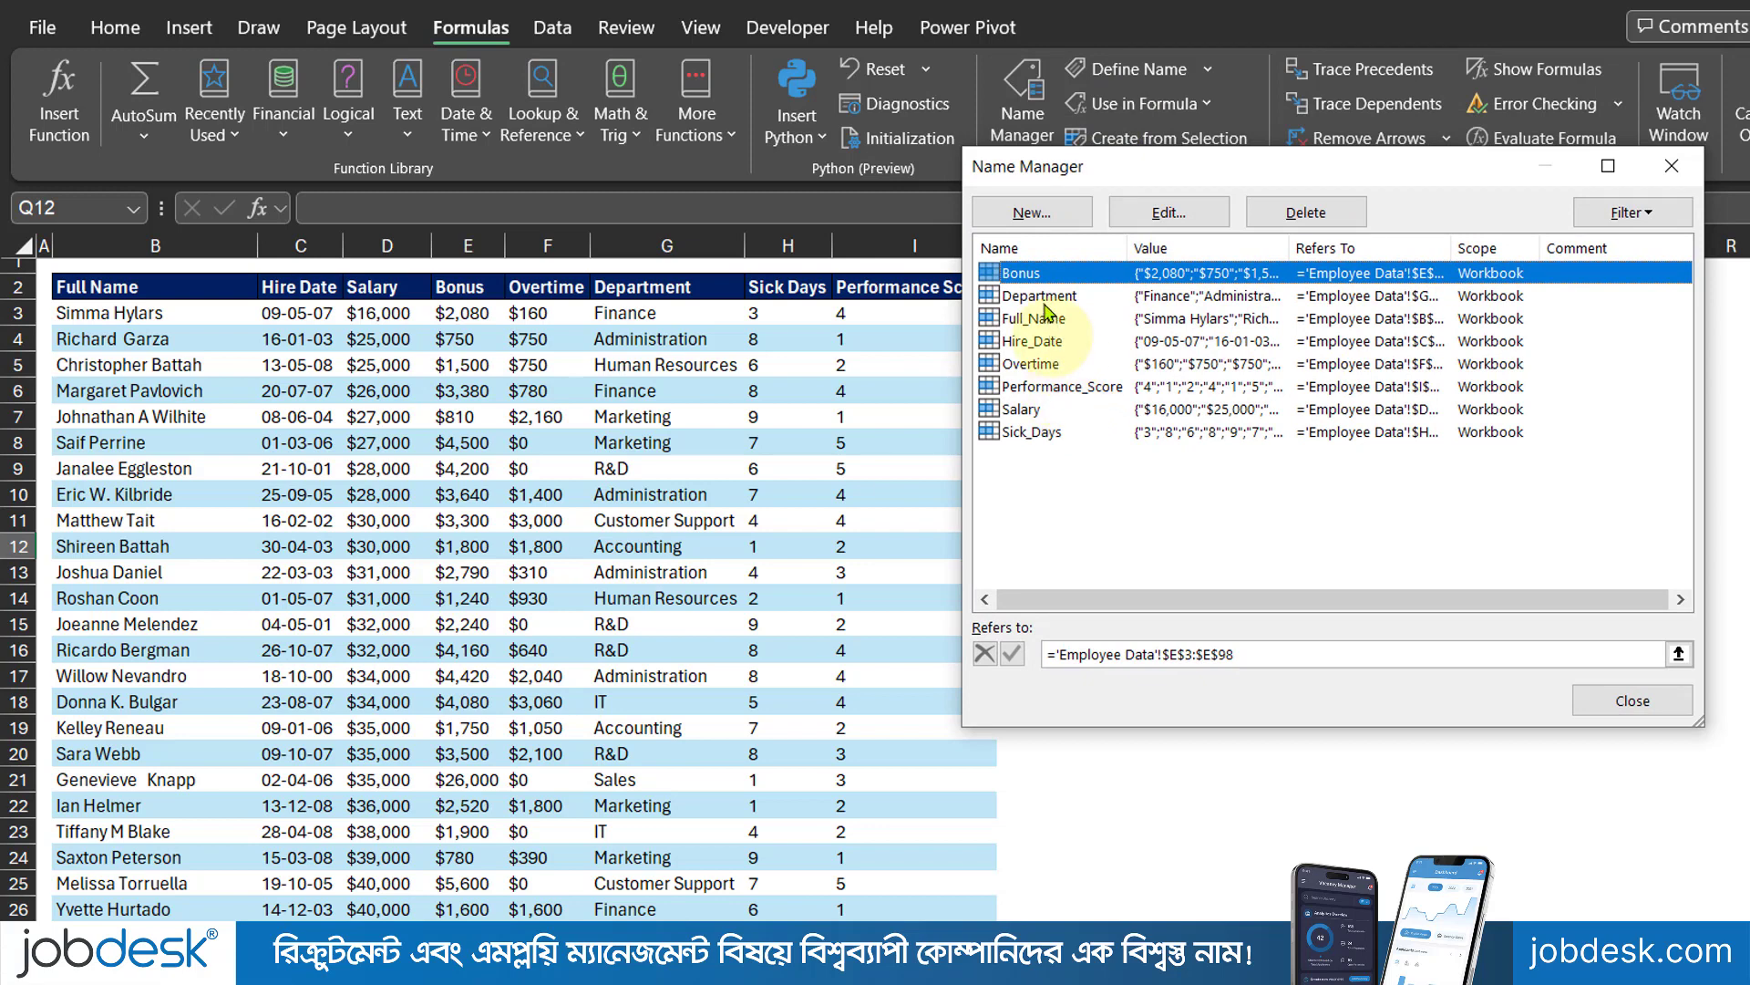
pyautogui.keyDown('shift'); pyautogui.click(1047, 434); pyautogui.keyUp('shift')
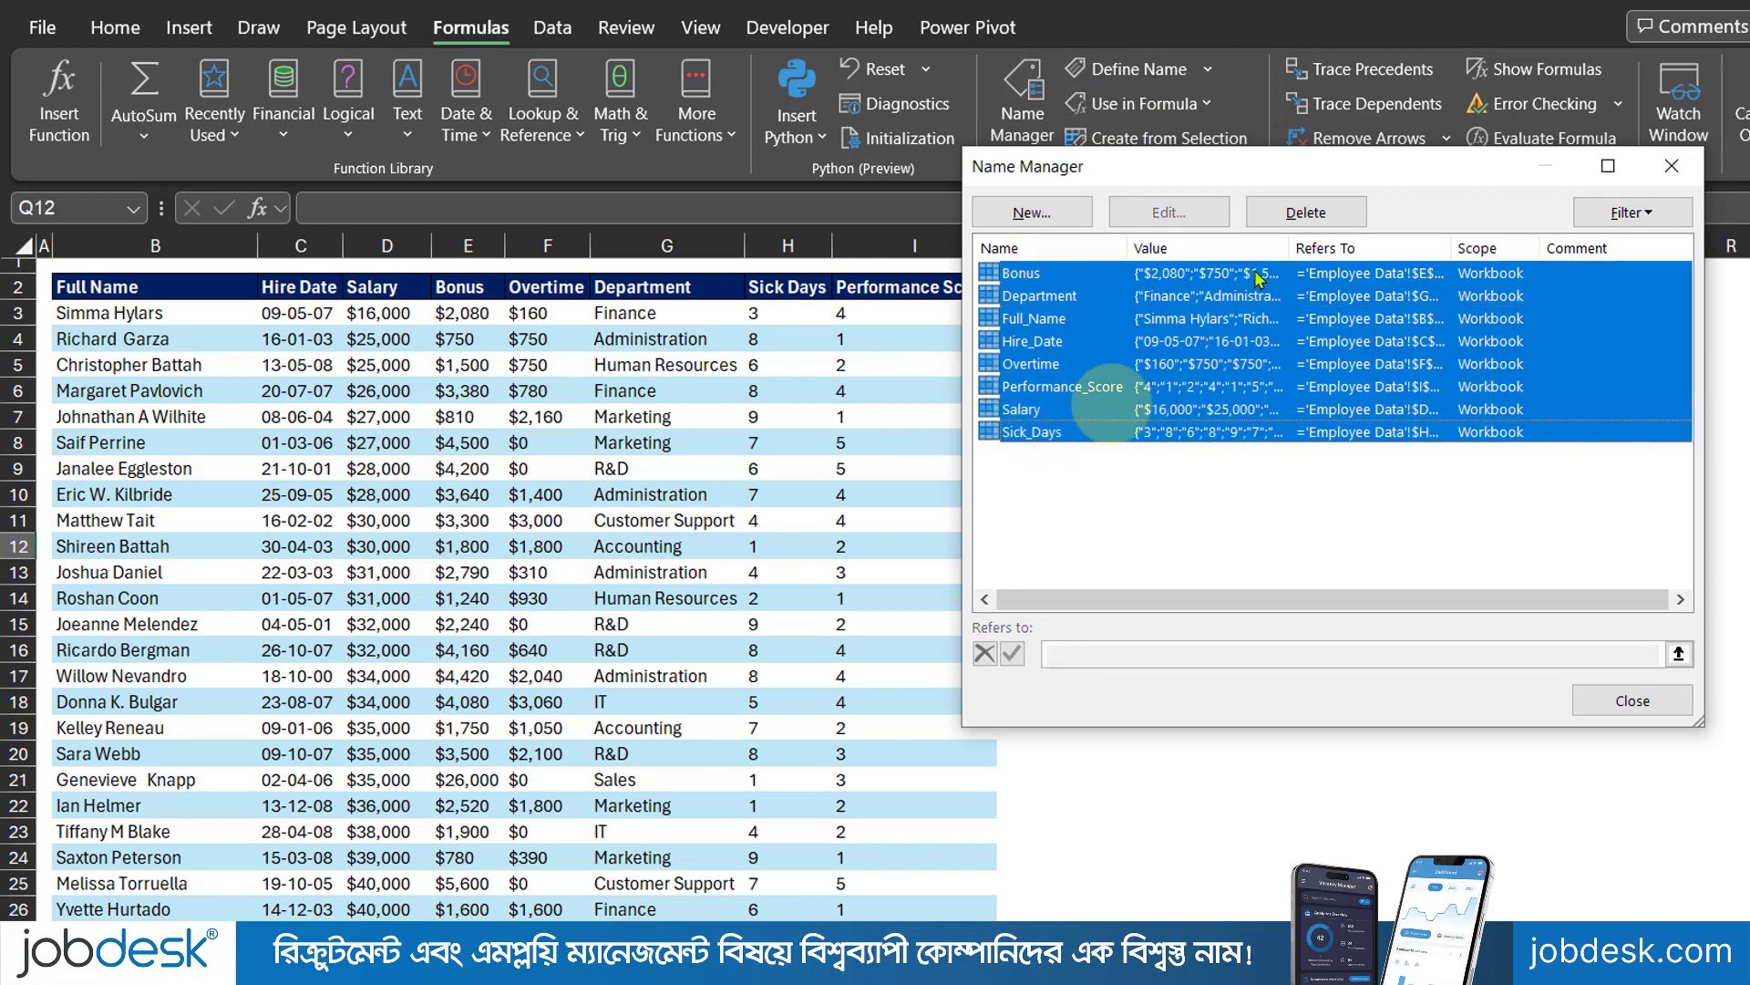
pyautogui.click(1313, 217)
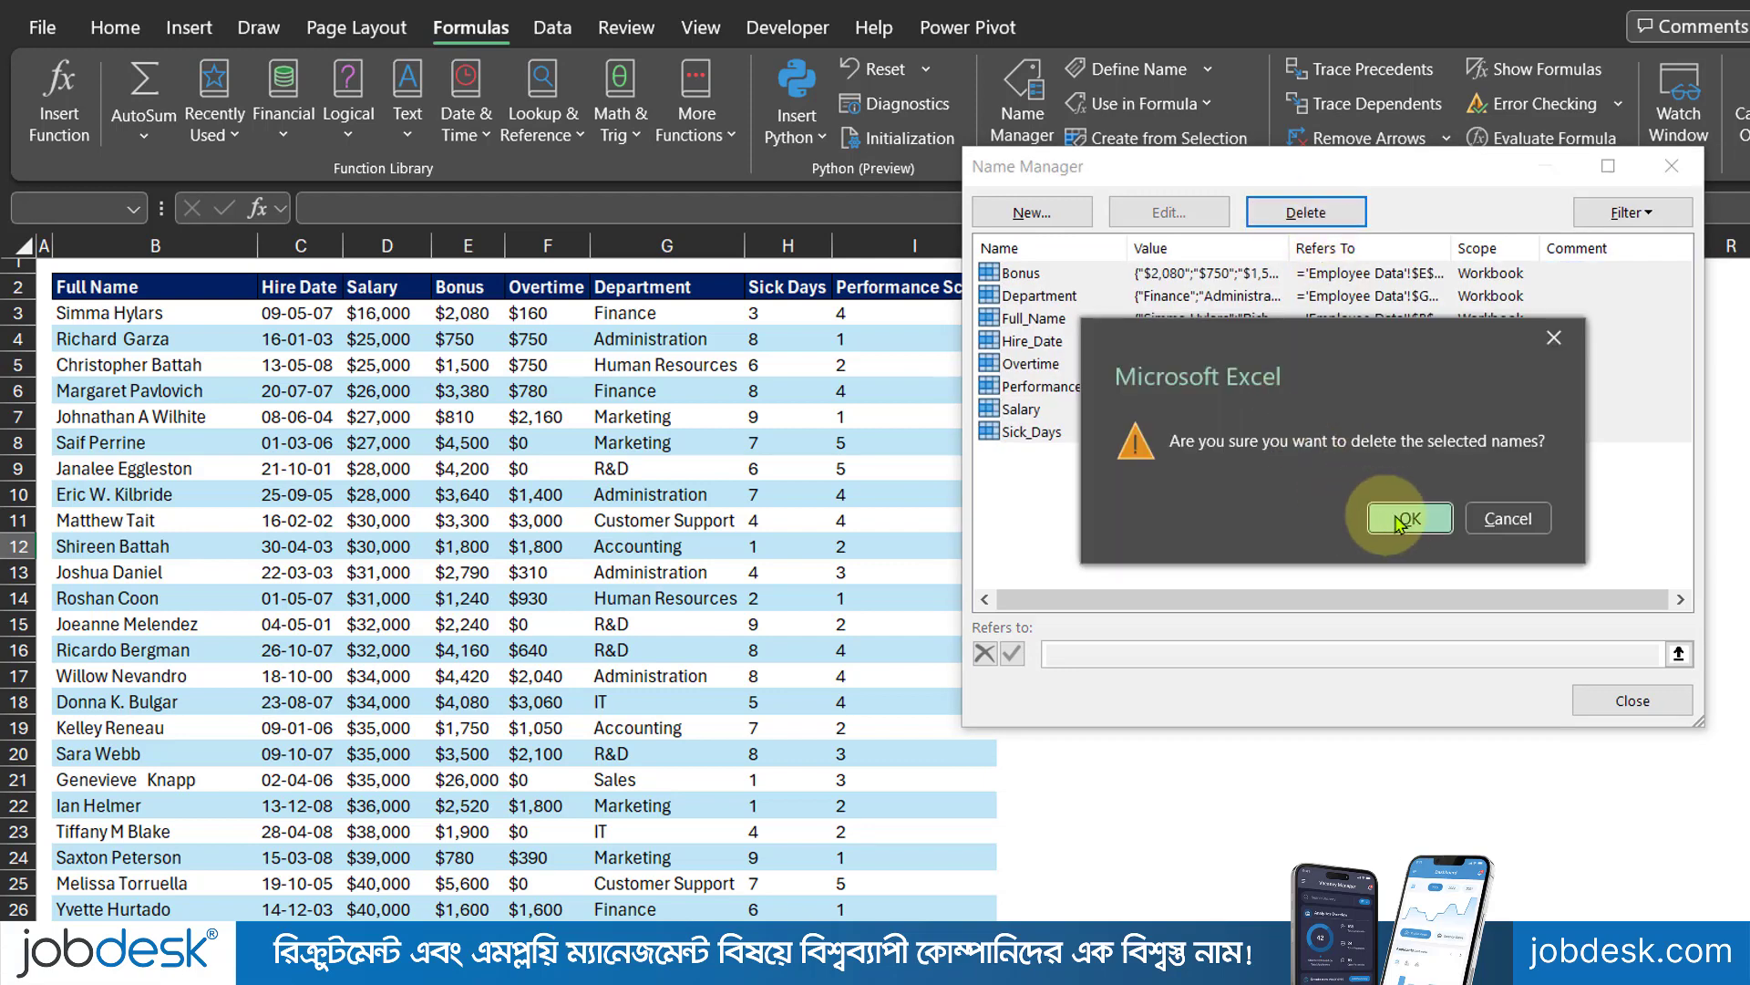
pyautogui.click(1406, 520)
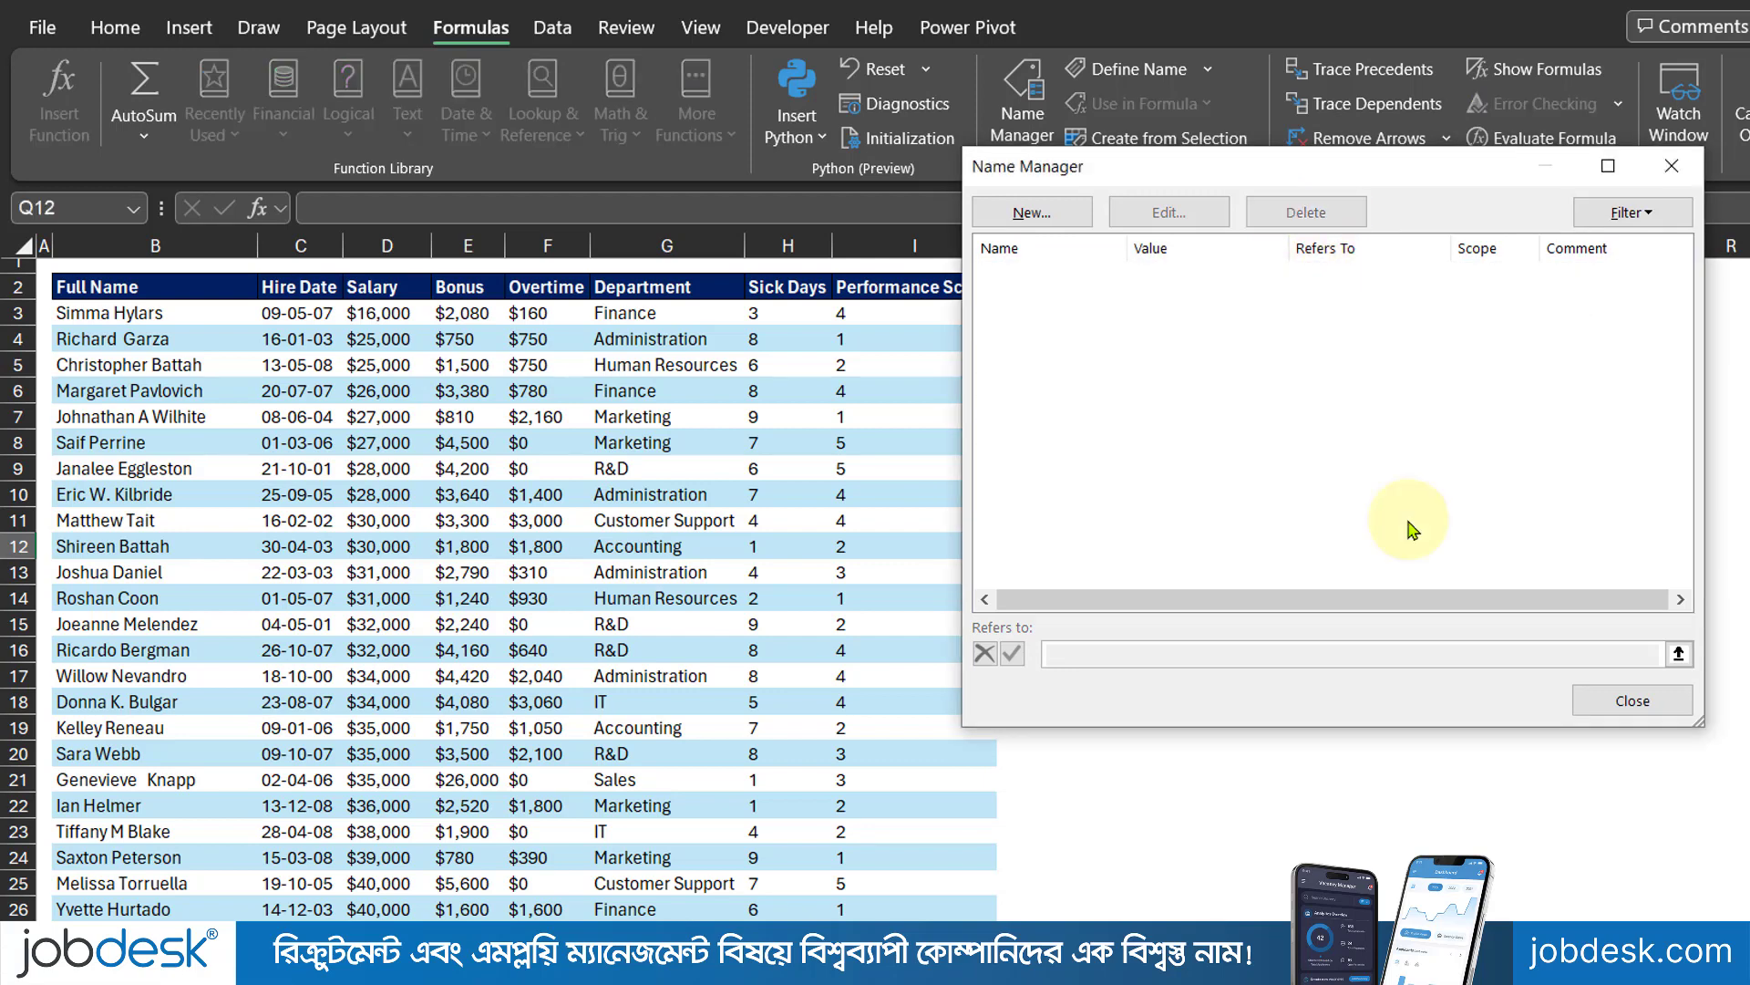
# Step: Create named ranges from the whole employee table, using the top row labels as names
pyautogui.click(1632, 700)
pyautogui.click(771, 570)
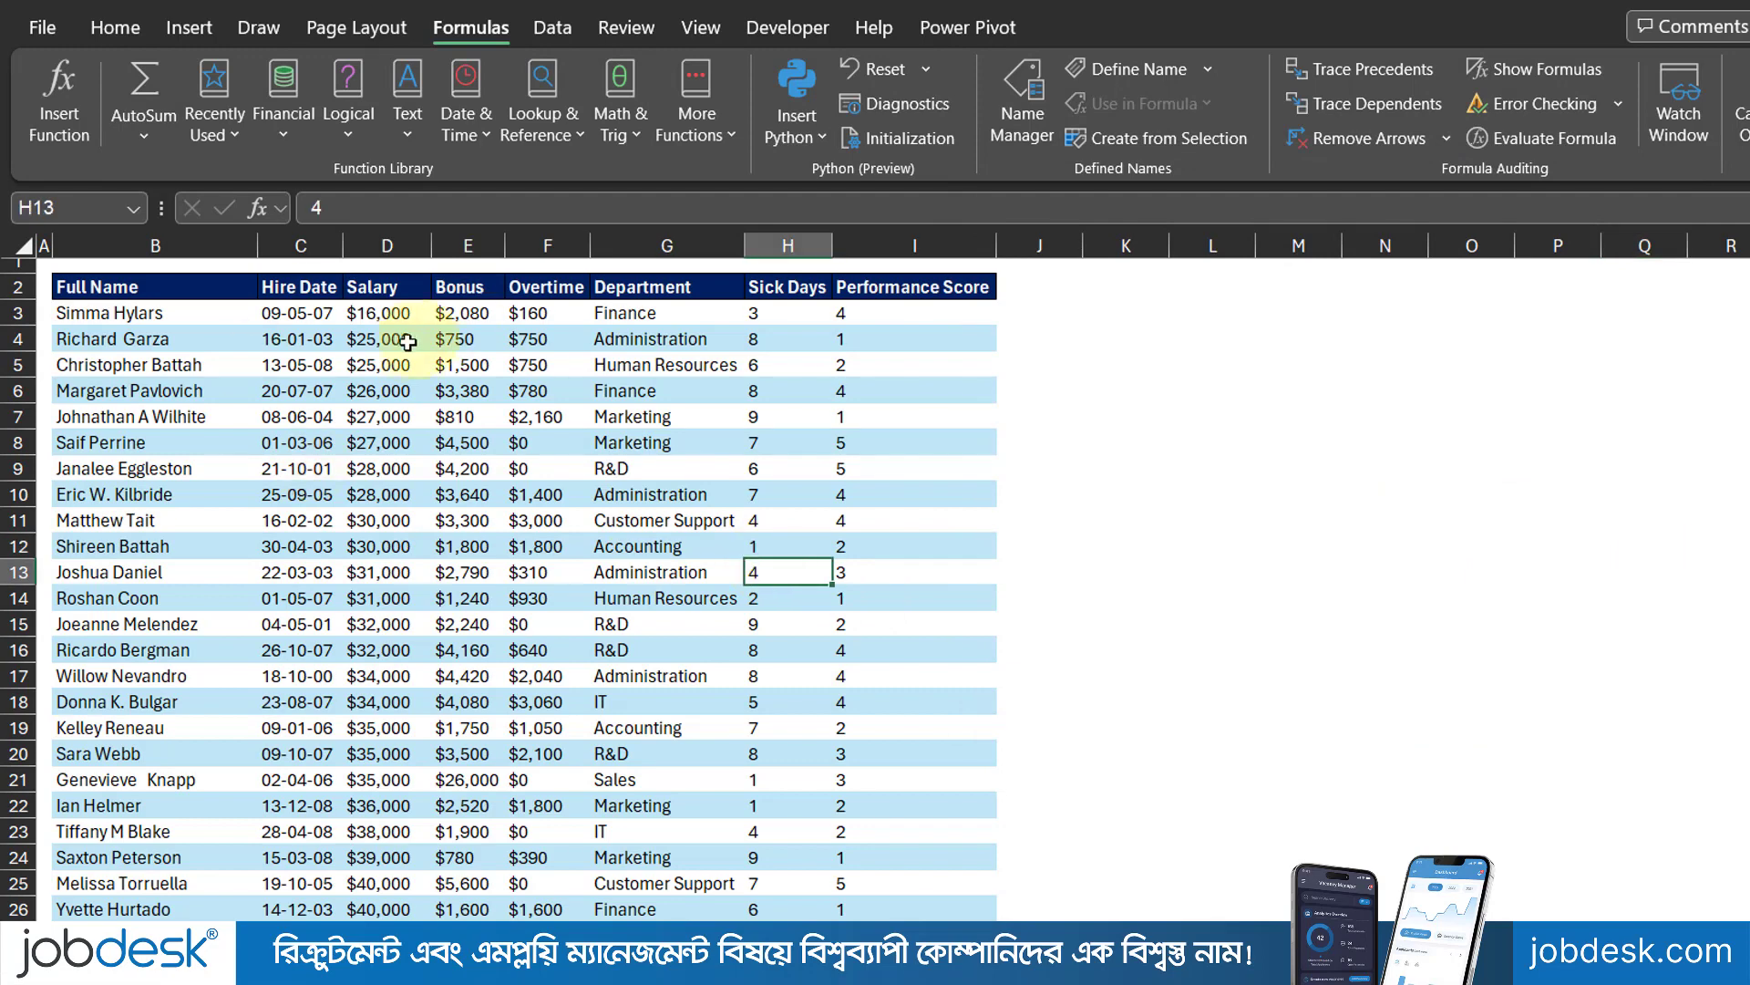
pyautogui.click(196, 363)
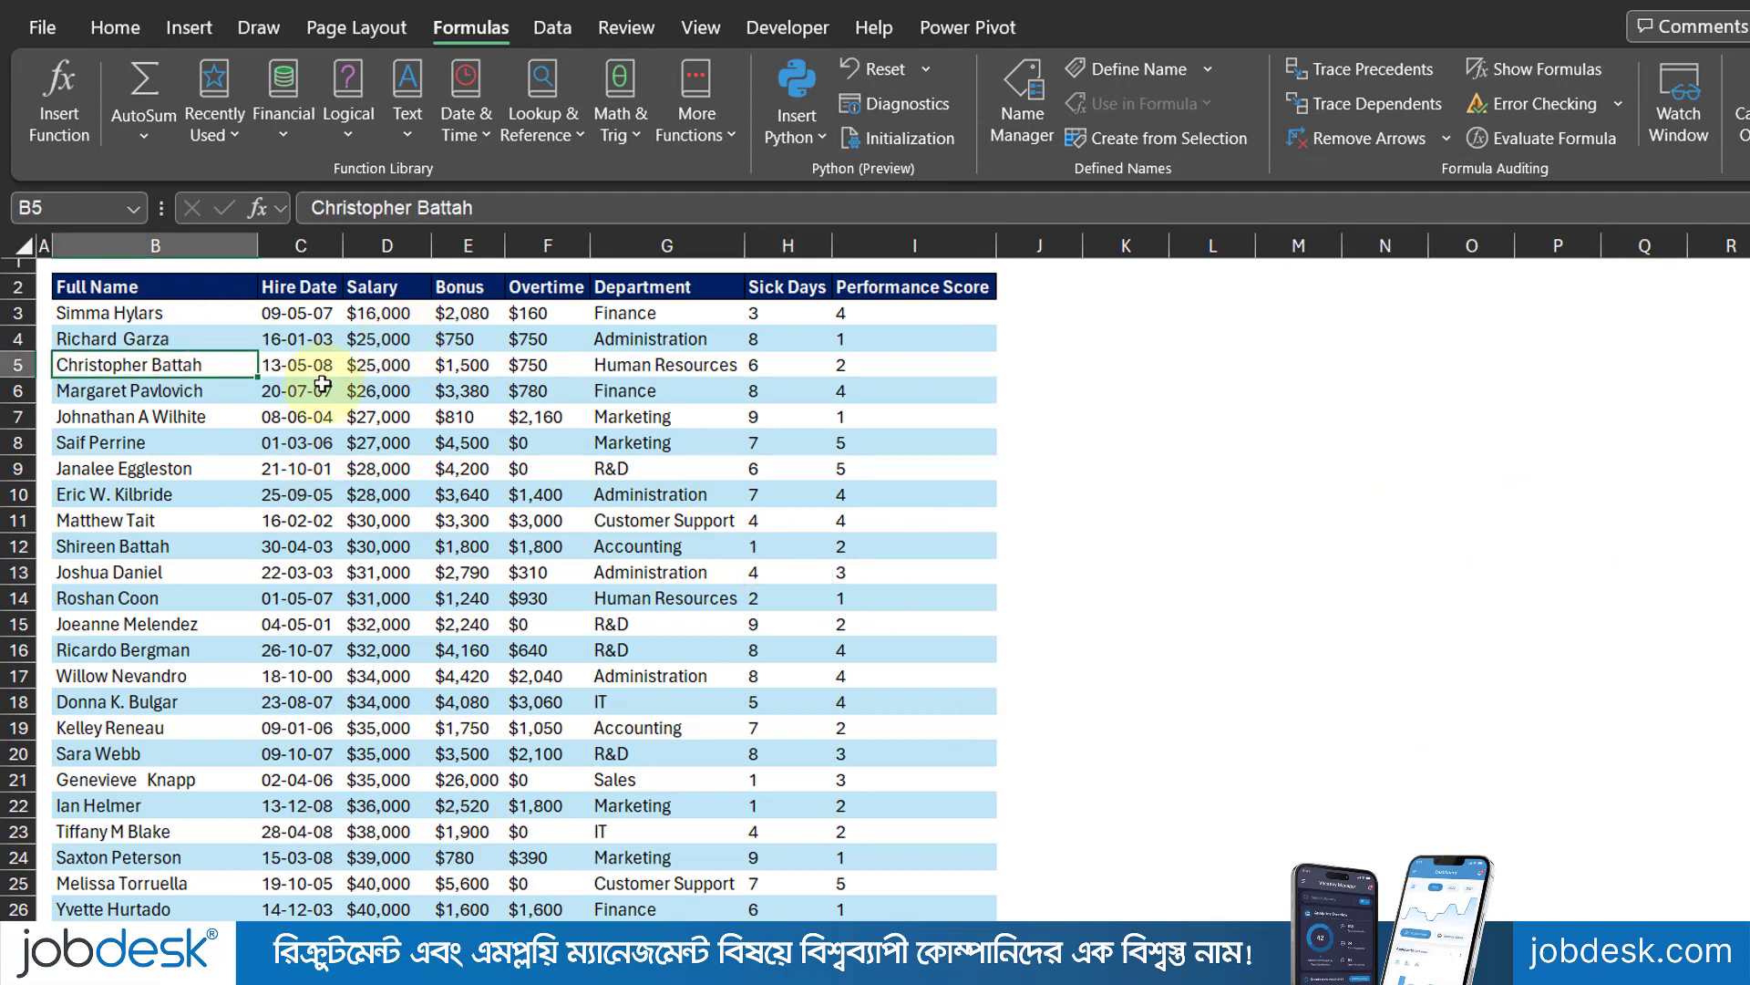
pyautogui.hotkey('ctrl', 'a')
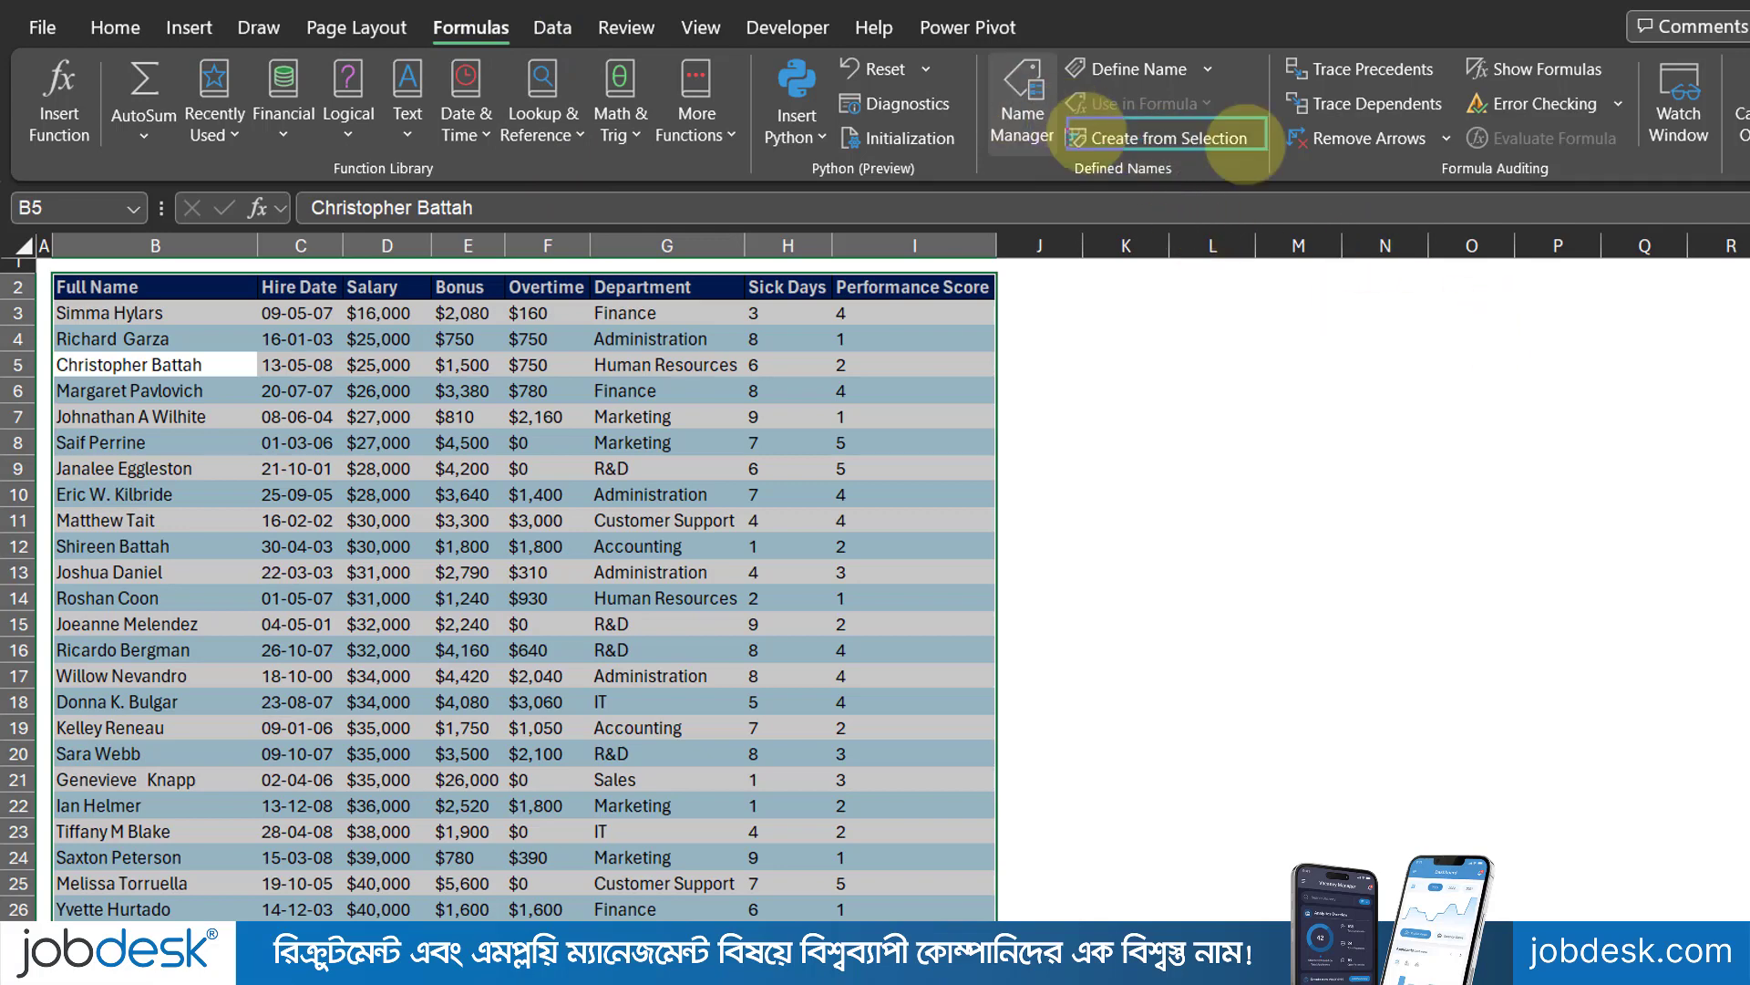
pyautogui.click(1170, 138)
pyautogui.moveTo(1237, 330); pyautogui.dragTo(874, 344)
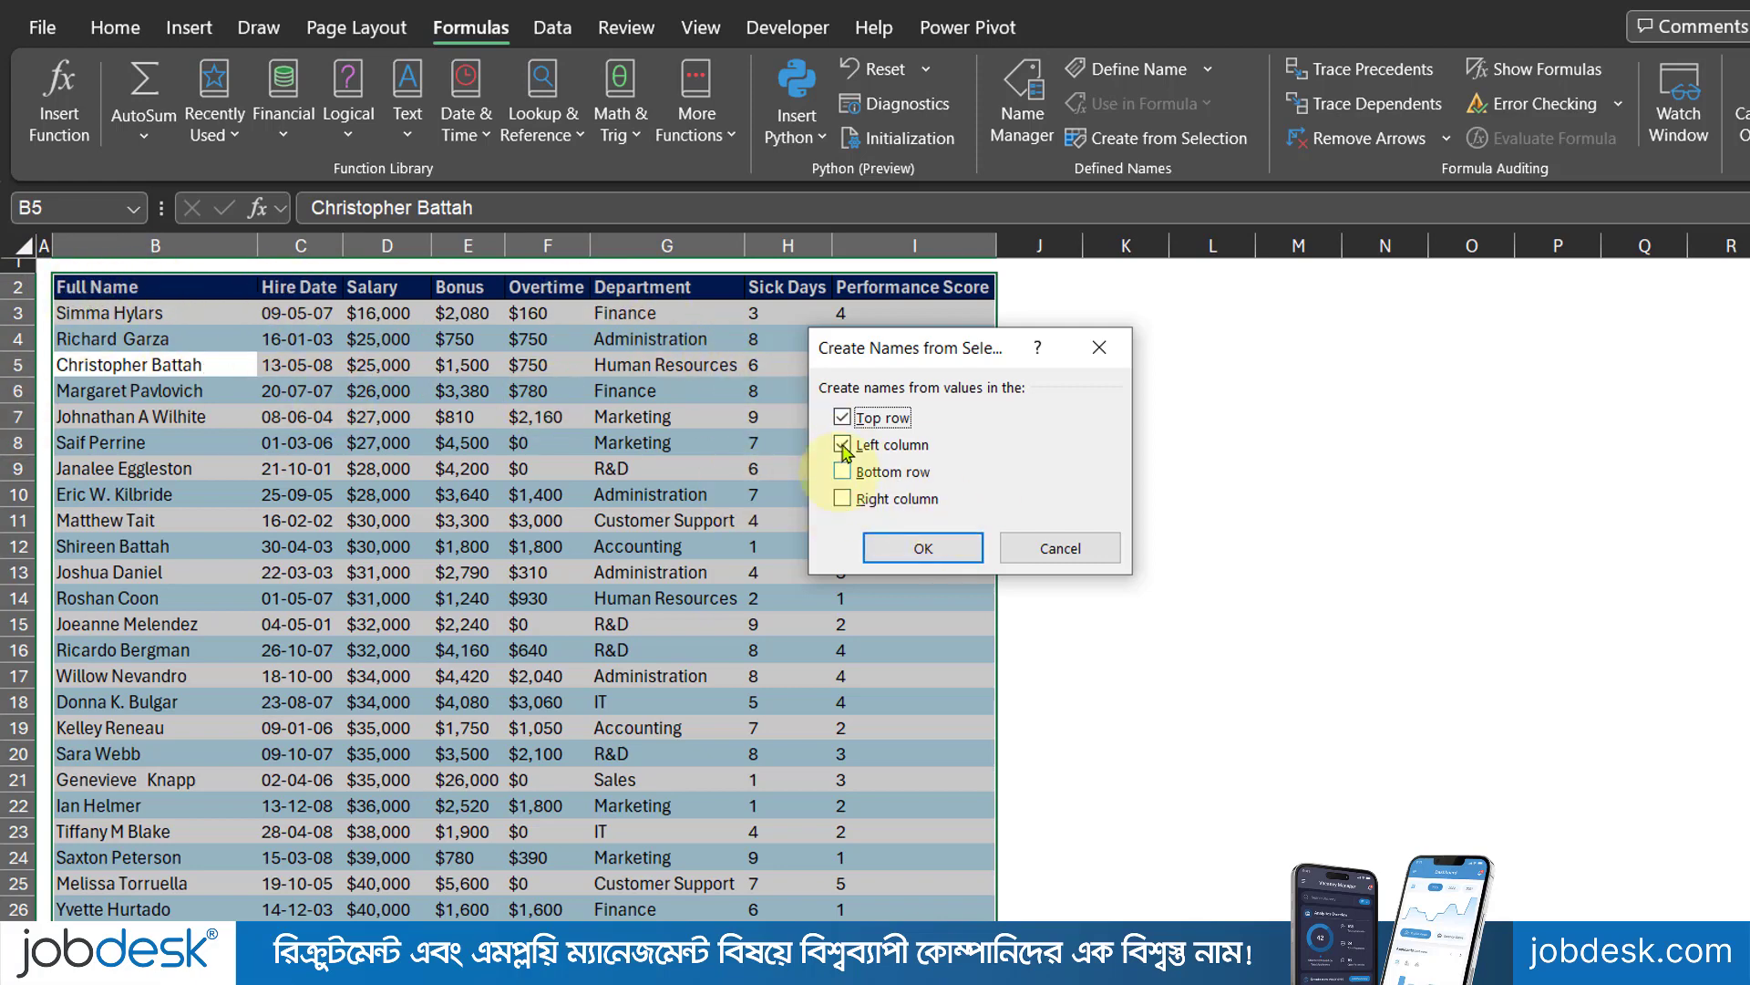
pyautogui.click(903, 542)
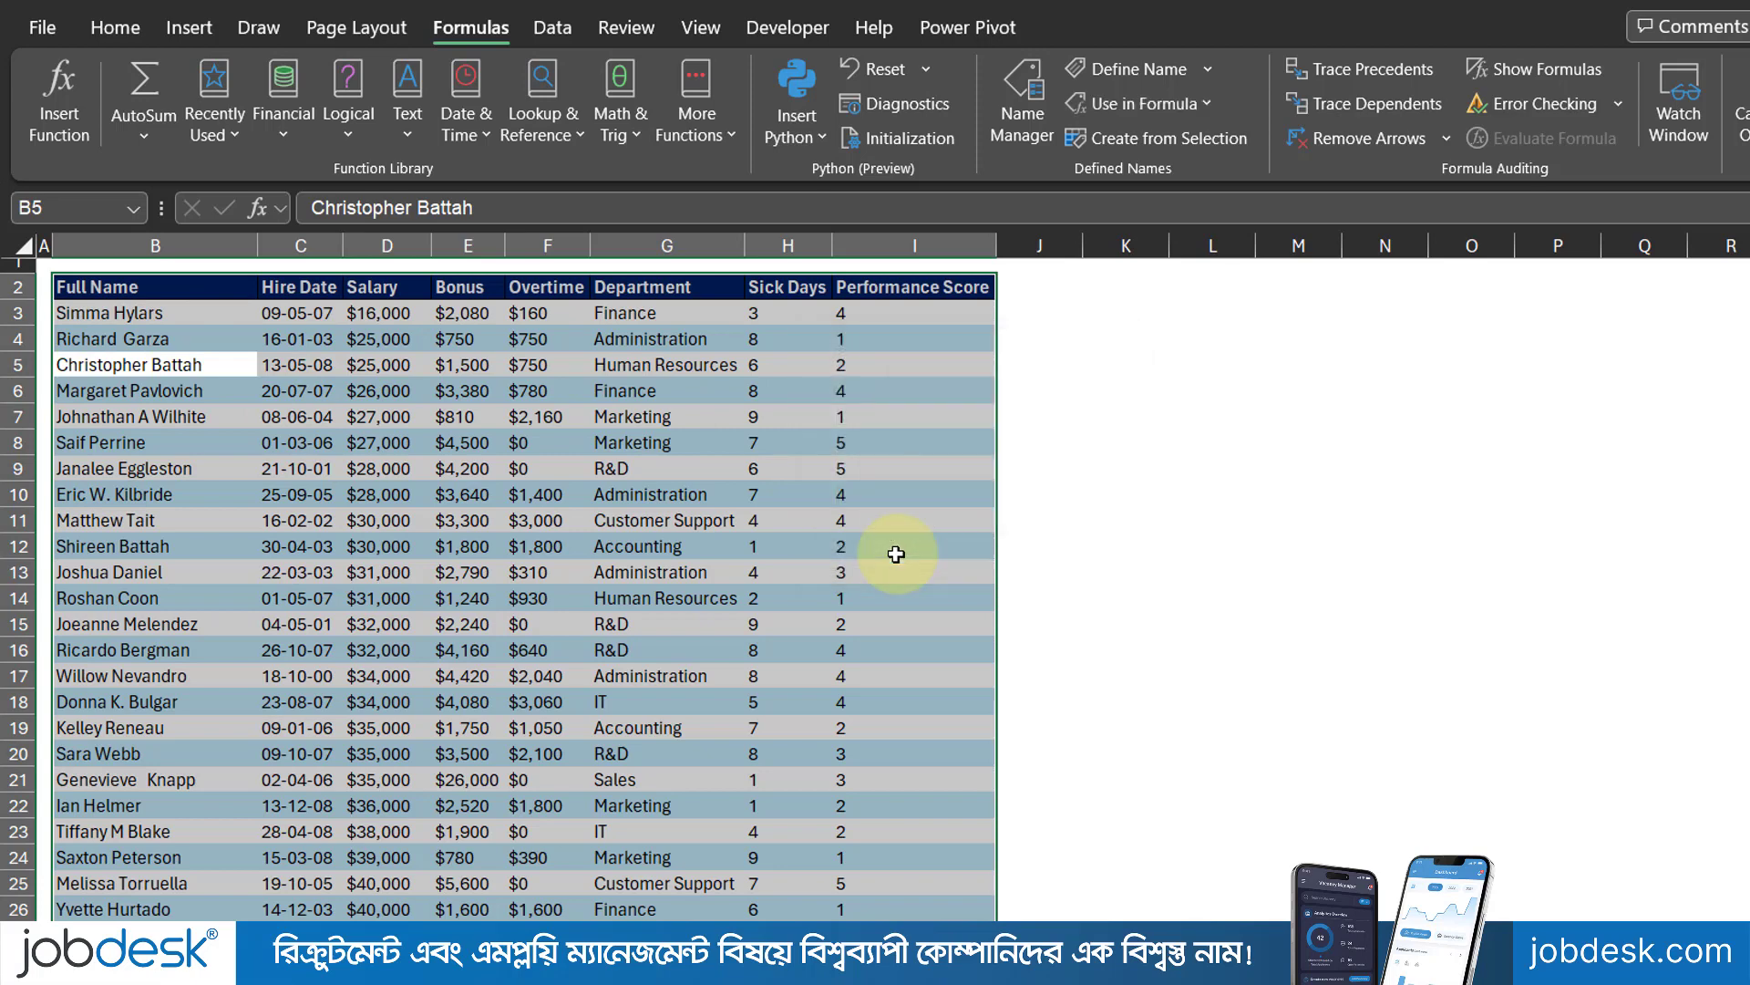
# Step: Review the names created from the employee table in the Name Manager
pyautogui.click(691, 474)
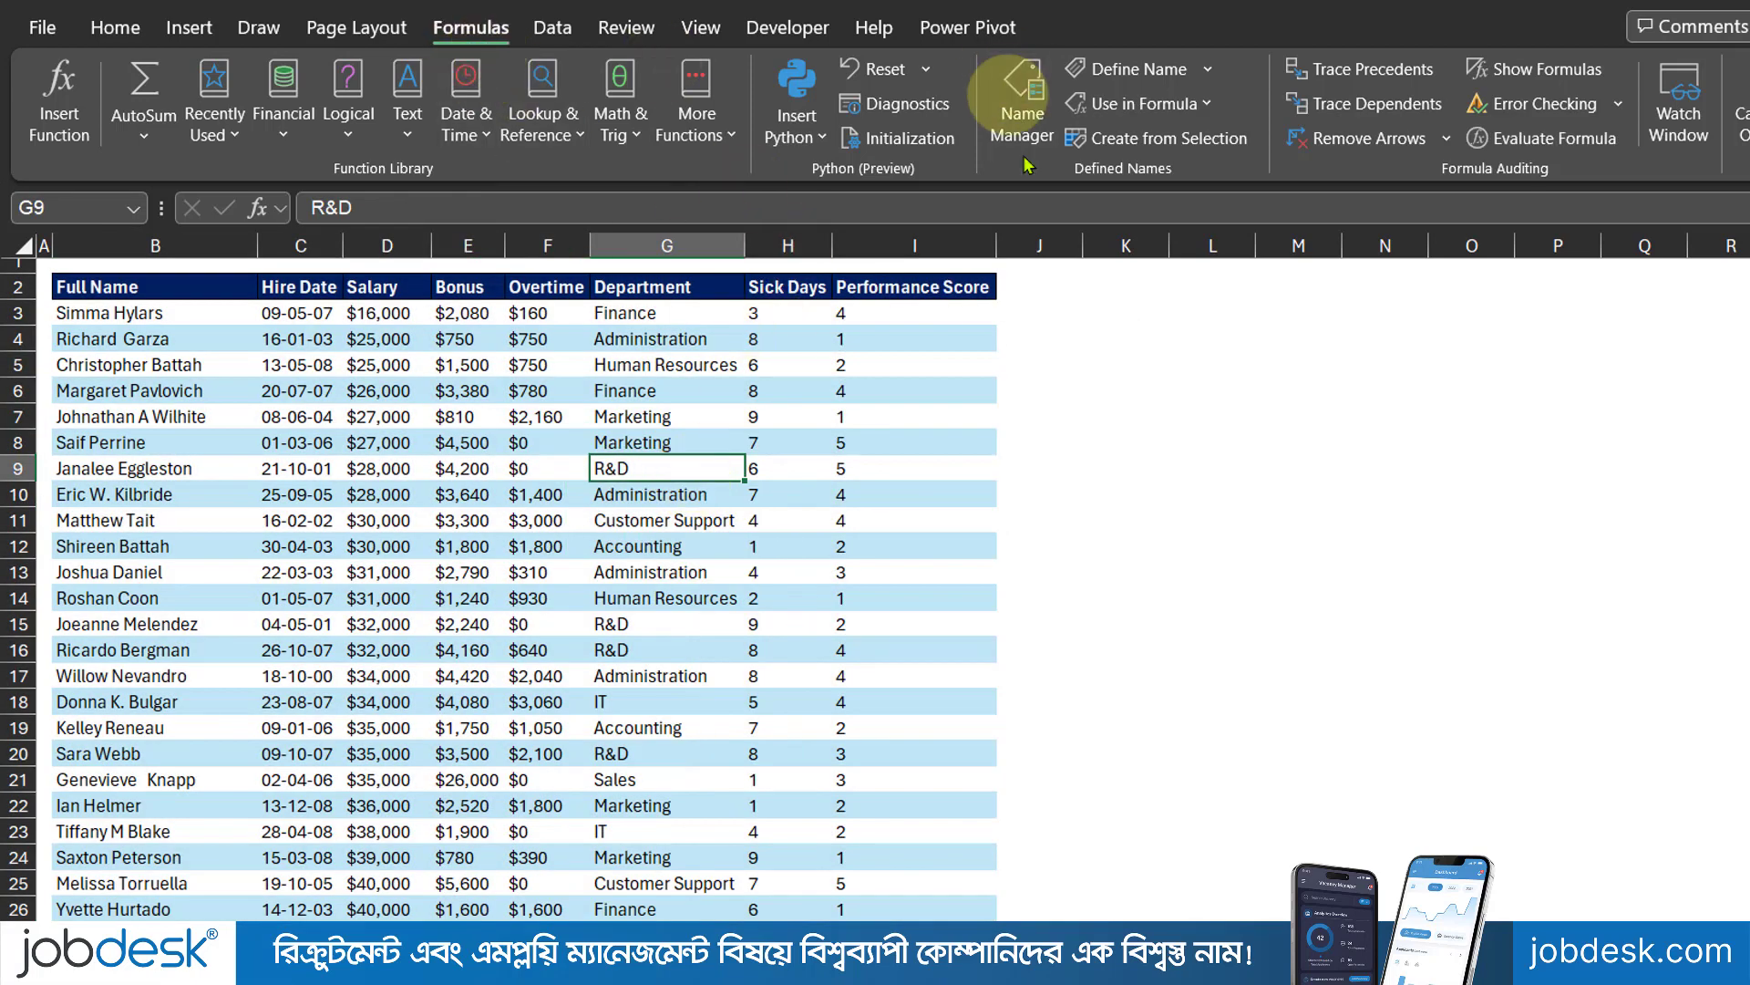
pyautogui.click(1022, 100)
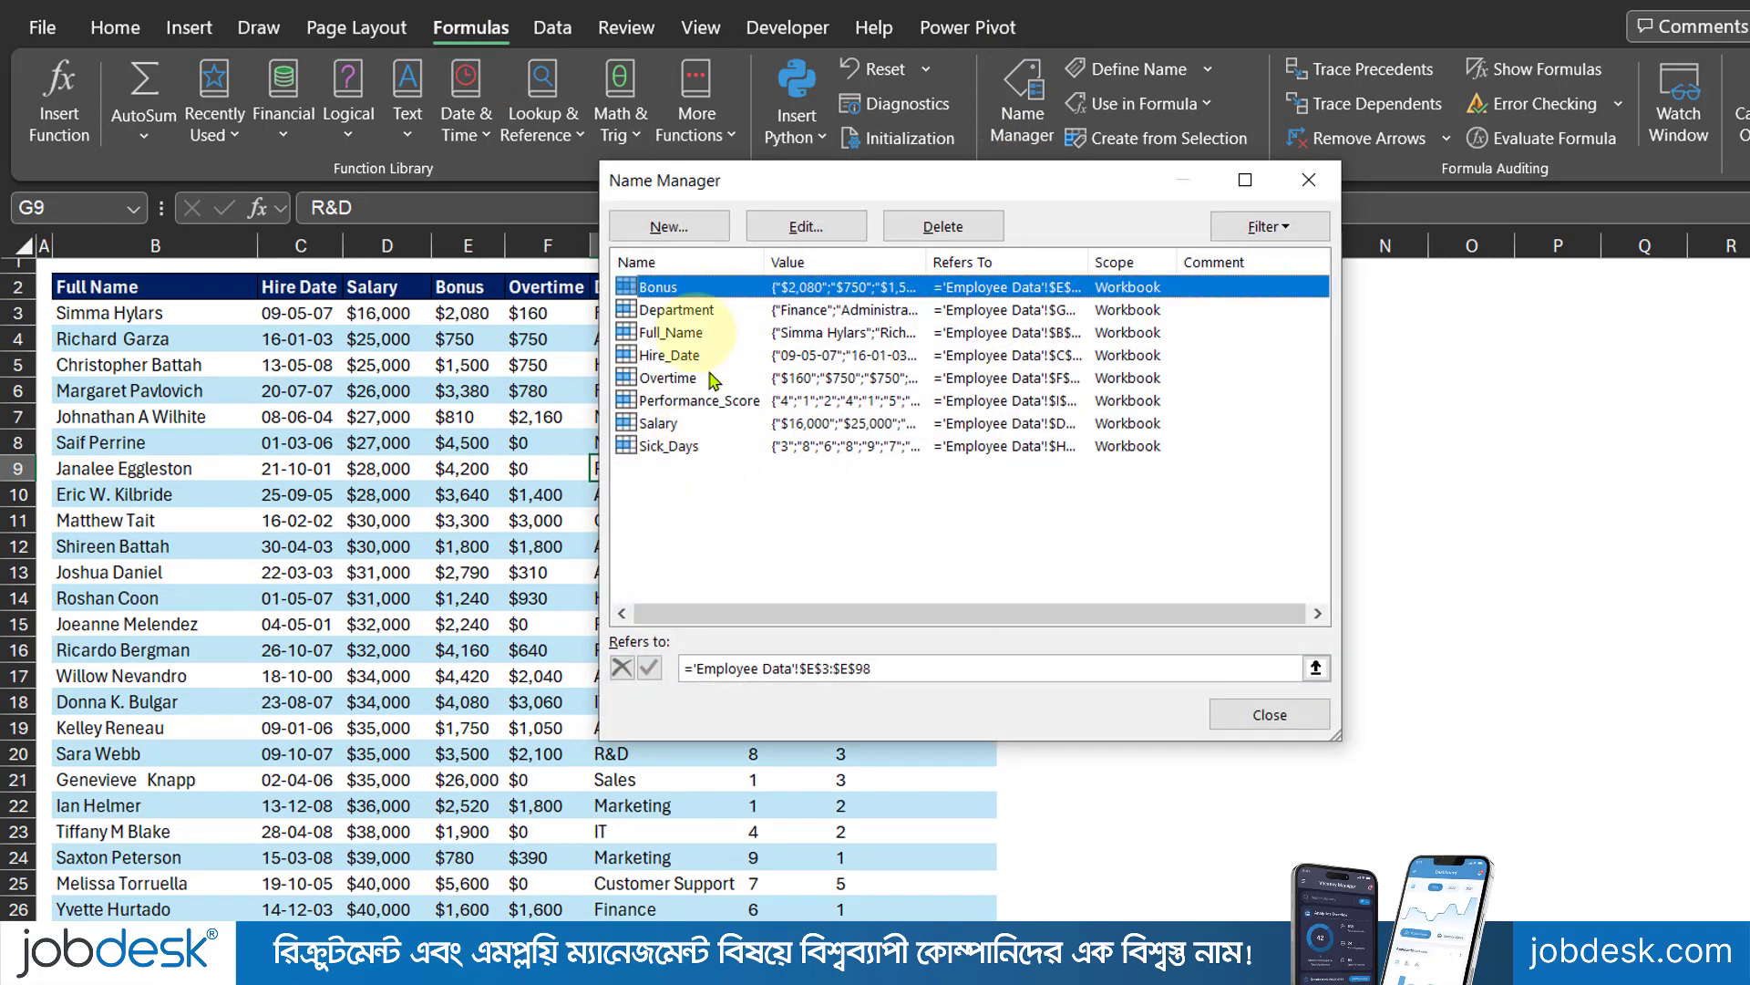
pyautogui.click(1269, 715)
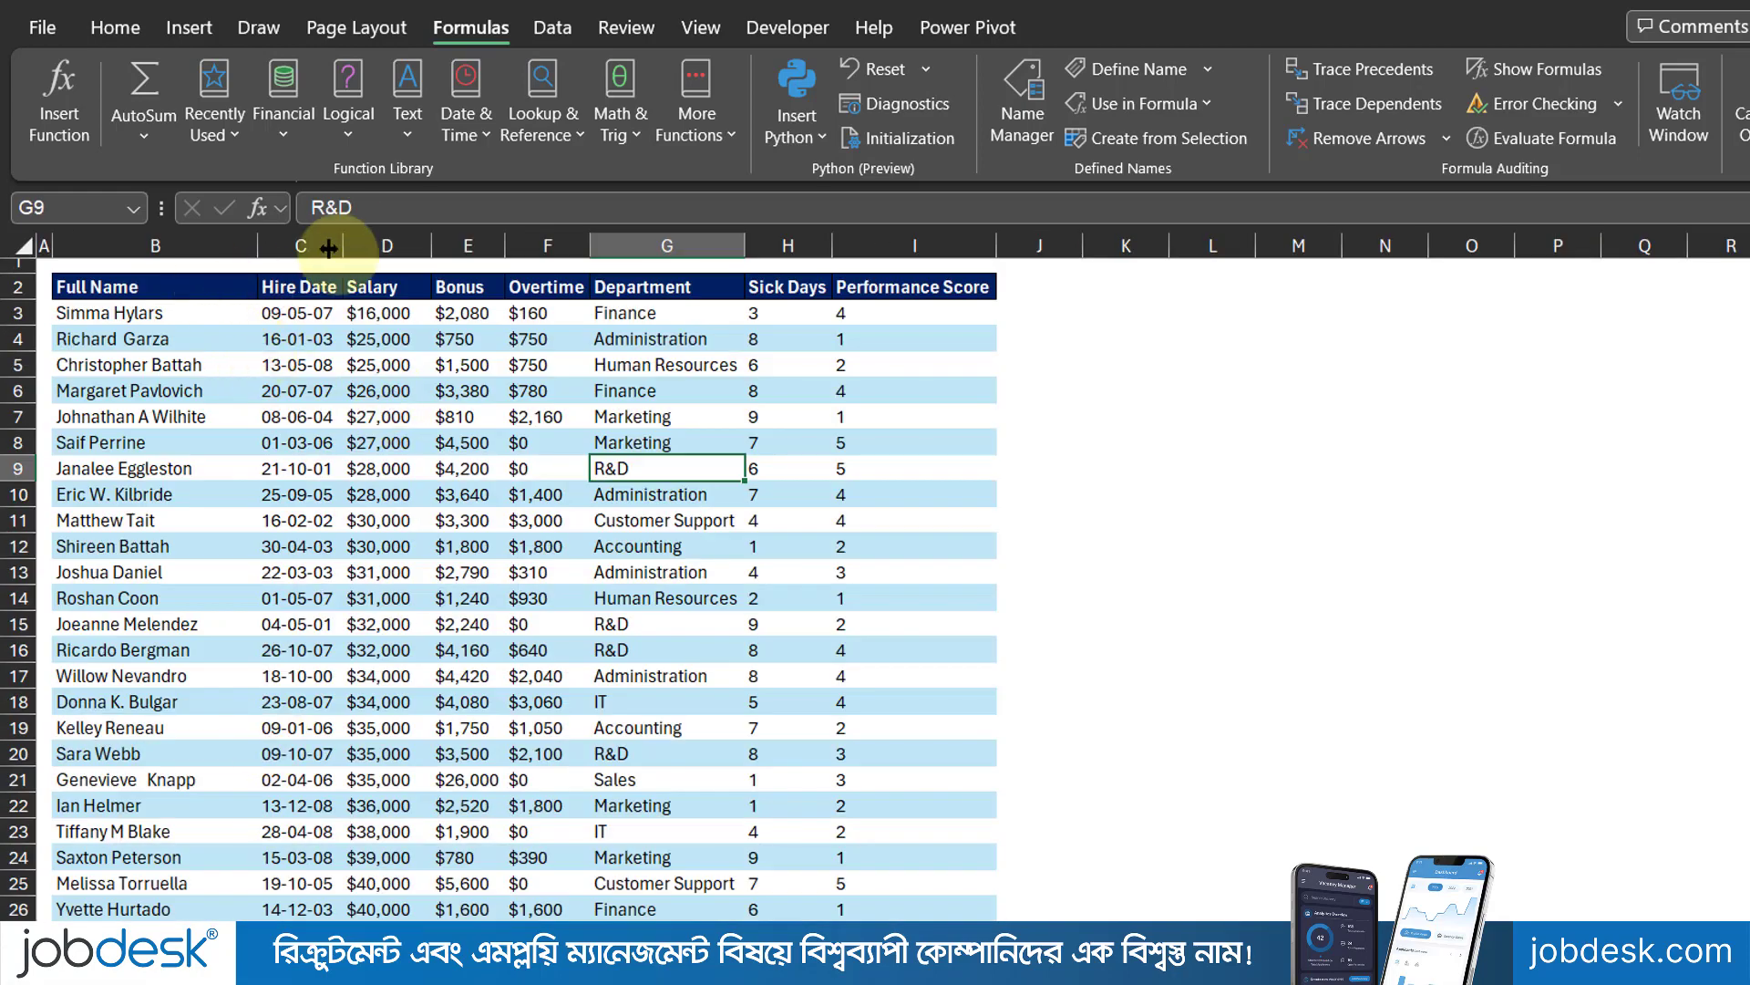
# Step: Examine the Salary, Bonus, Overtime and Department columns of the employee table
pyautogui.click(376, 236)
pyautogui.click(468, 243)
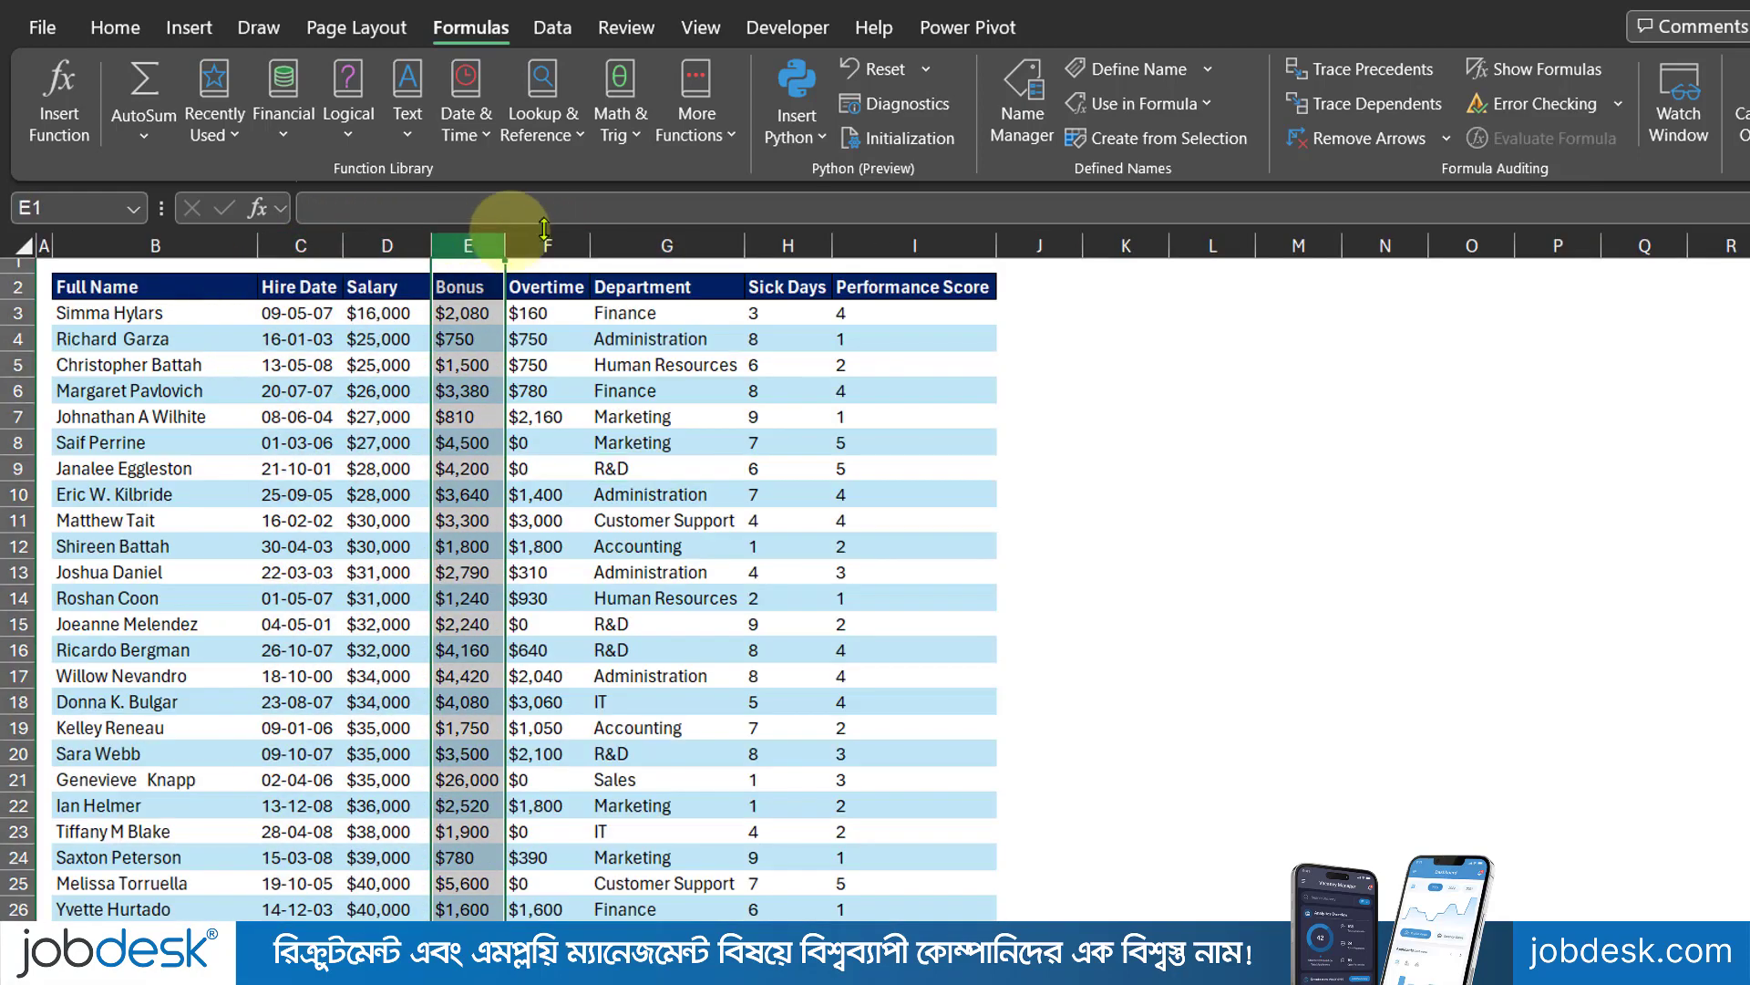
pyautogui.click(547, 245)
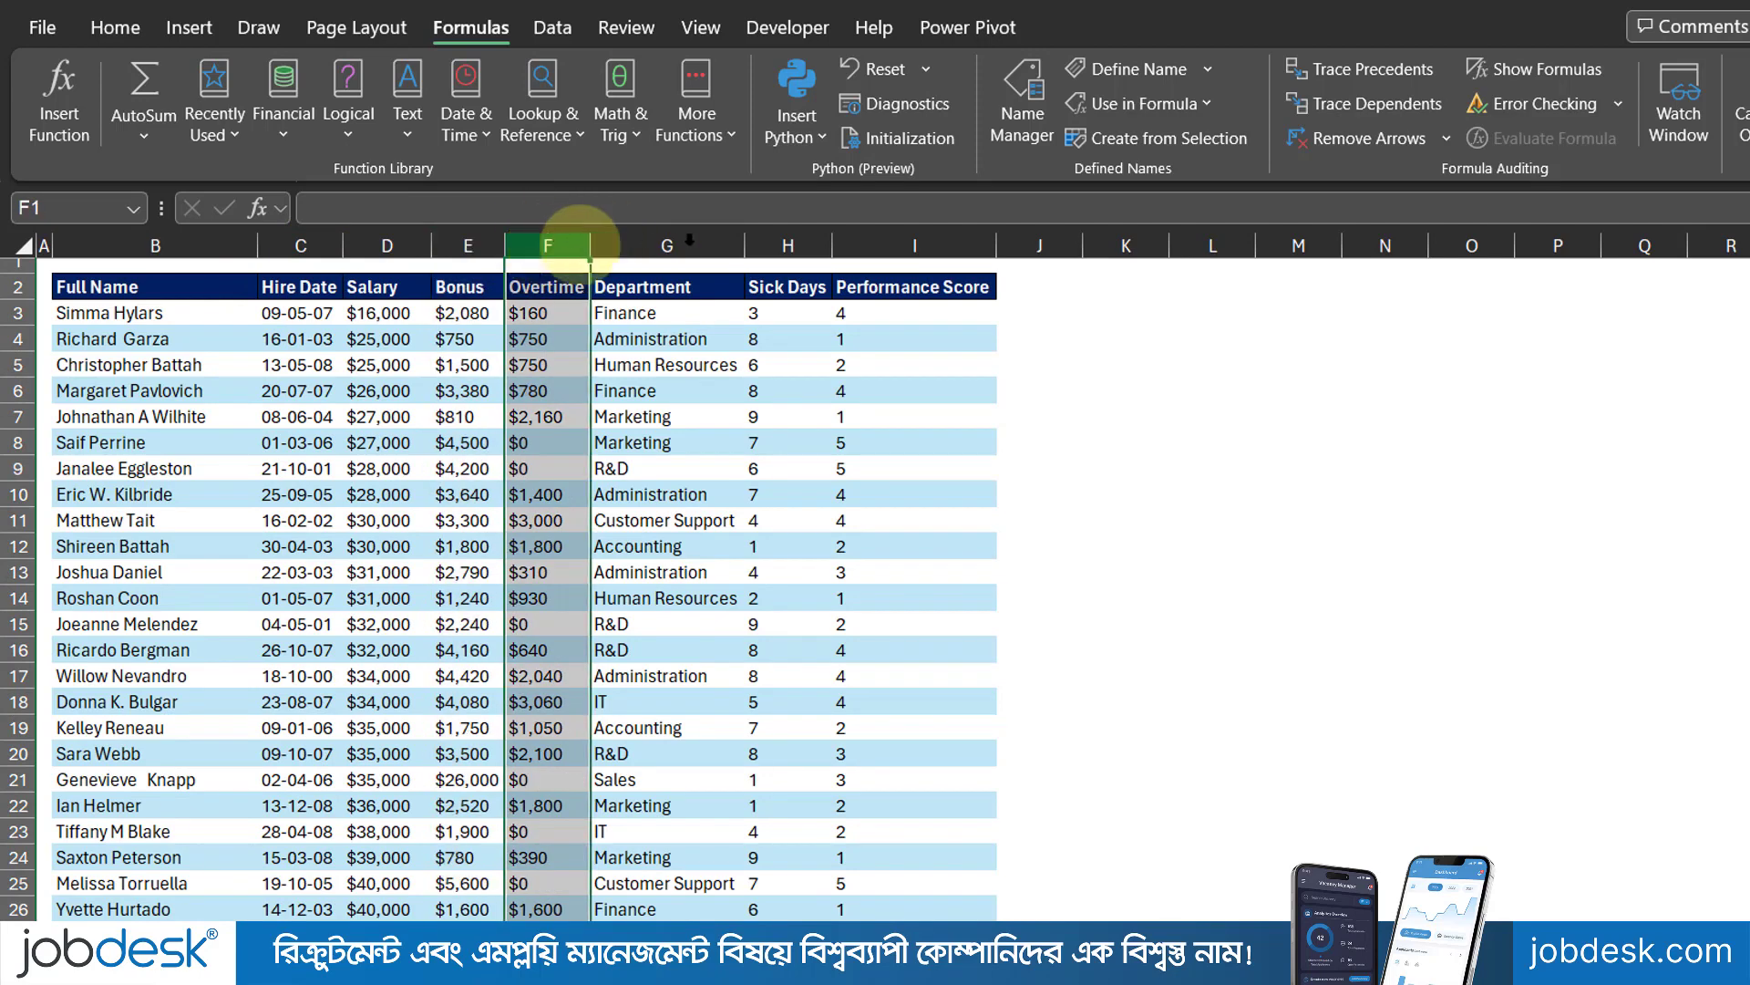
pyautogui.click(679, 245)
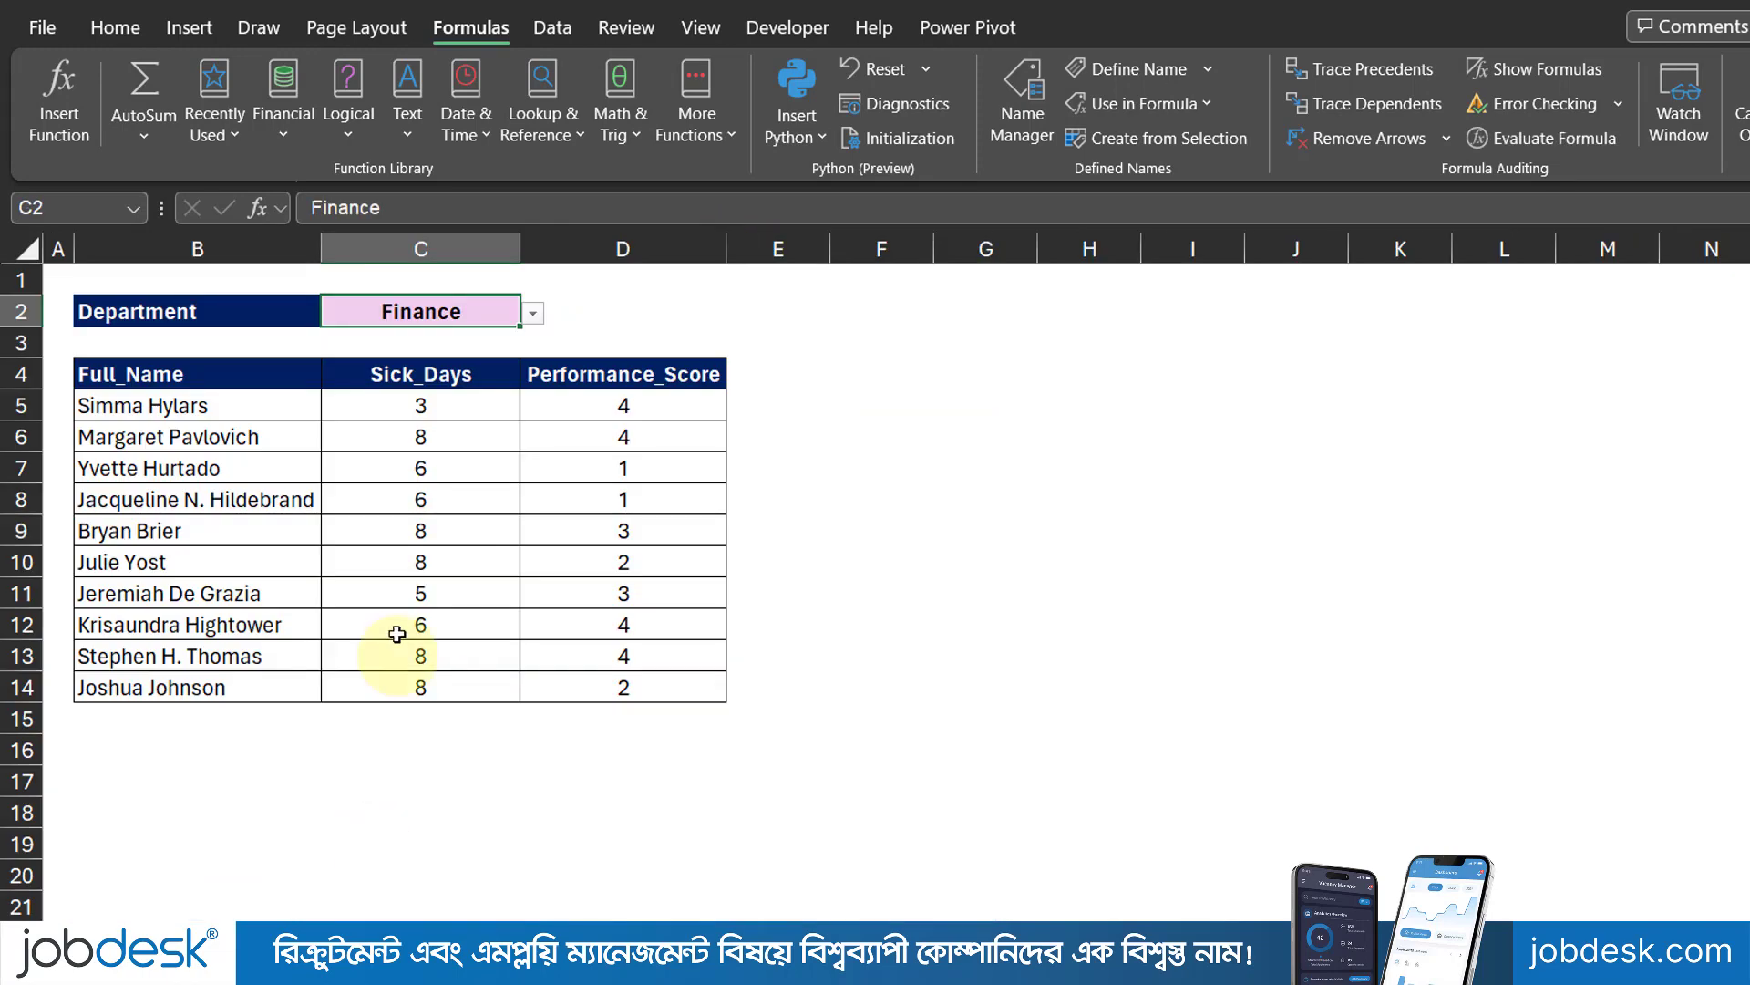
# Step: Clear the existing formulas under the Full_Name, Sick_Days and Performance_Score headers of the report
pyautogui.moveTo(133, 368); pyautogui.dragTo(730, 379)
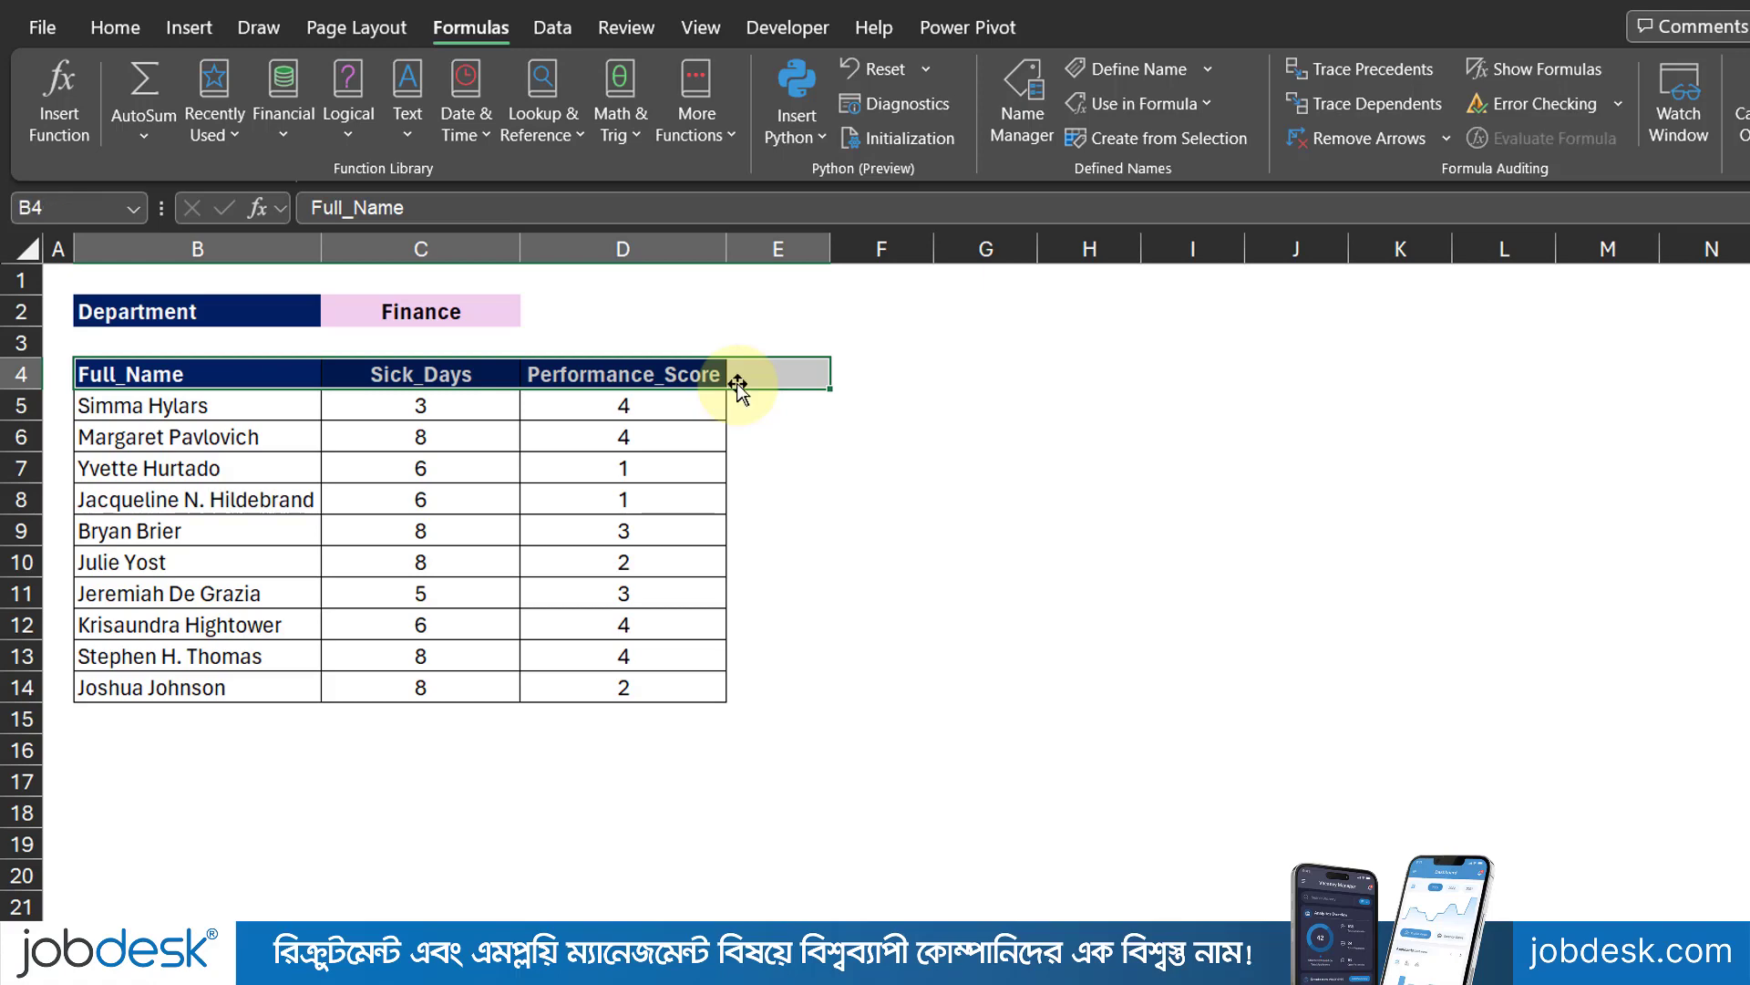
pyautogui.click(604, 435)
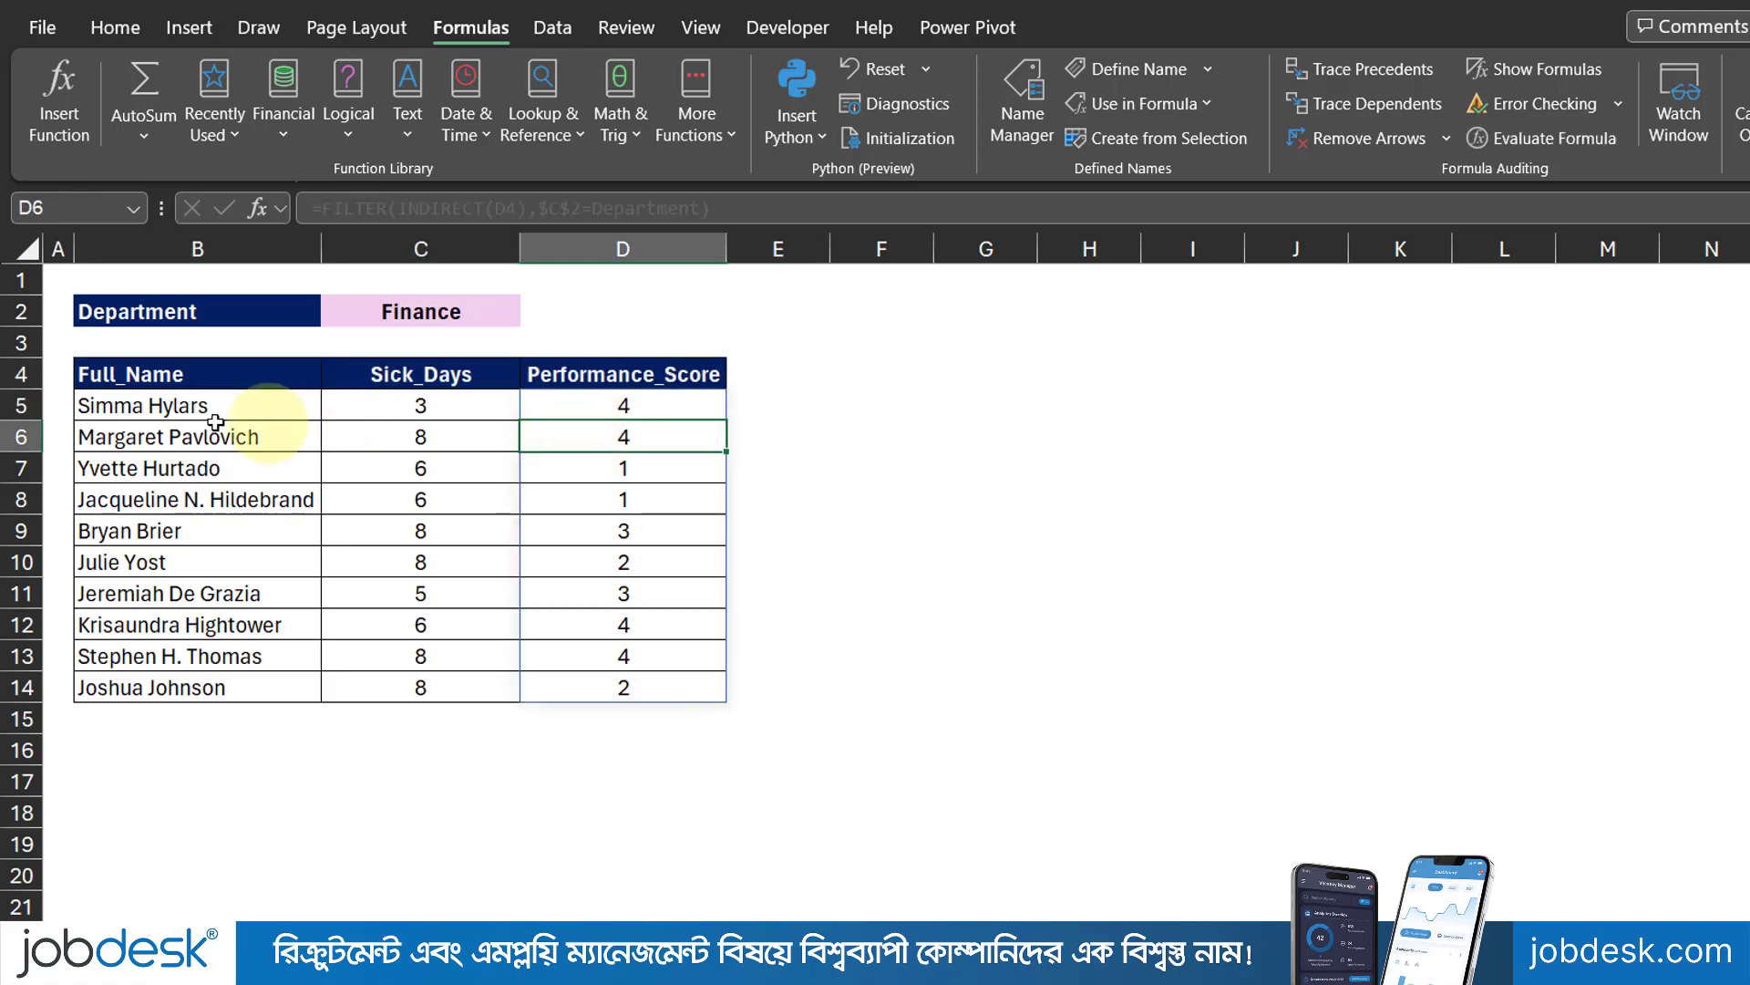
pyautogui.click(215, 403)
pyautogui.press('Delete')
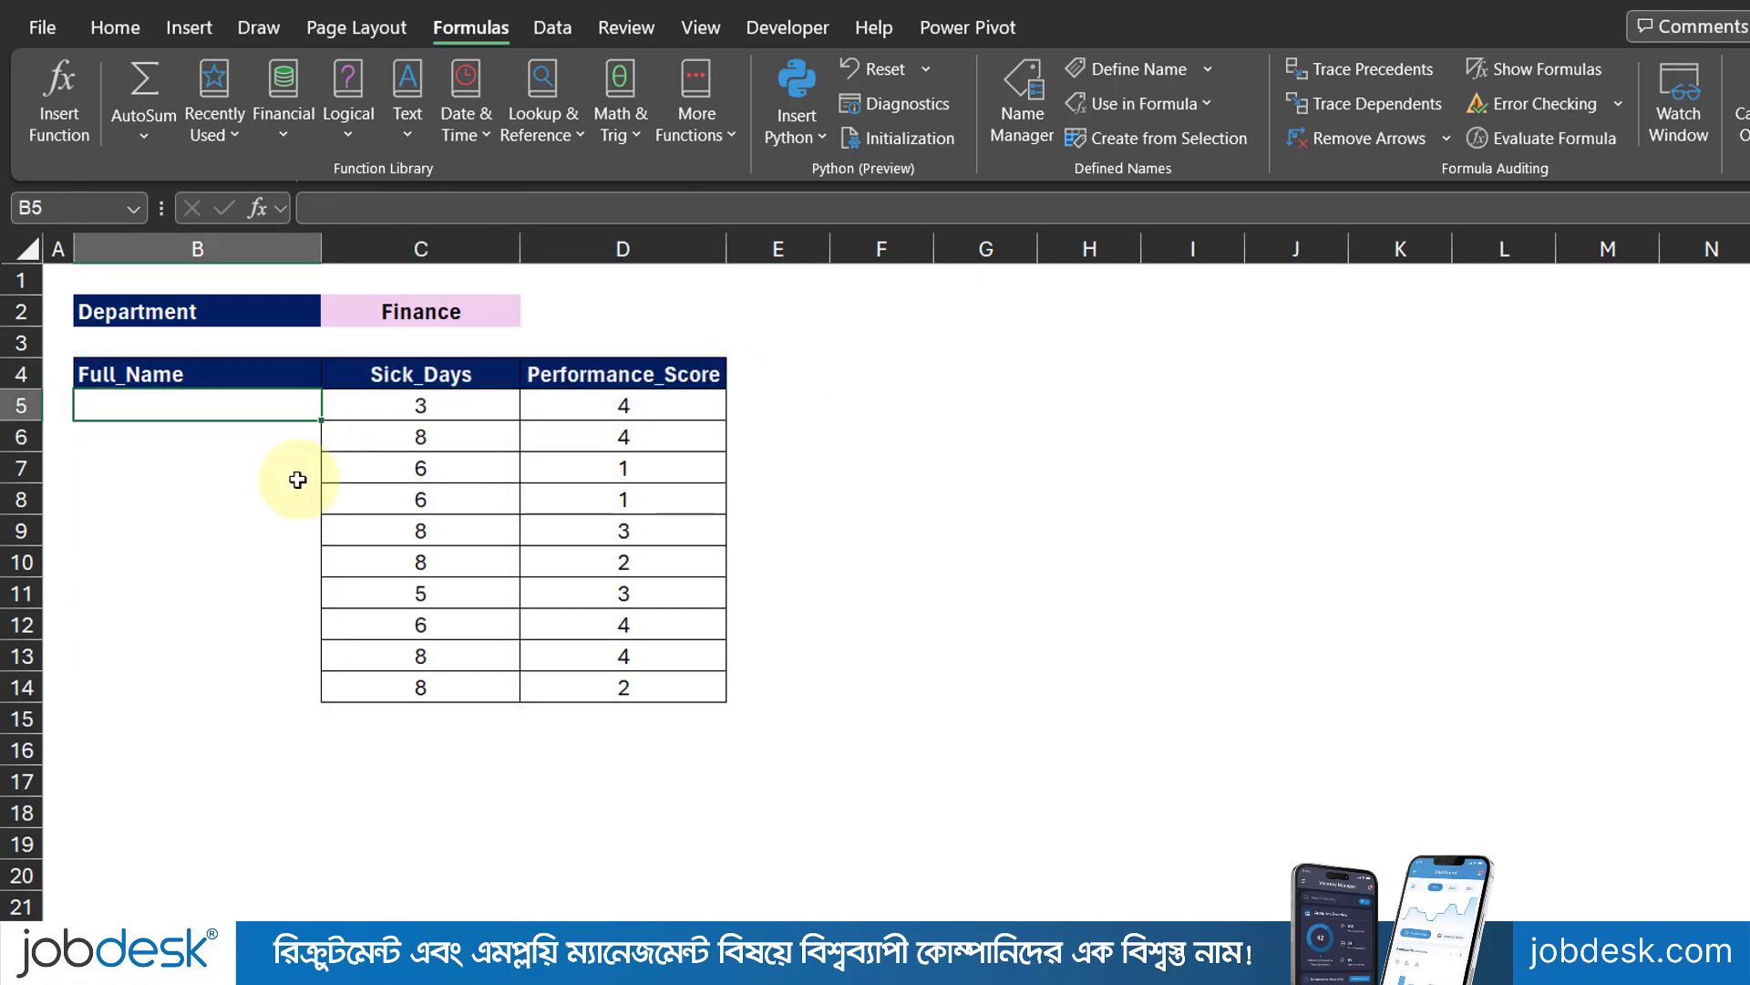
pyautogui.moveTo(312, 410); pyautogui.dragTo(621, 706)
pyautogui.press('Delete')
pyautogui.click(612, 713)
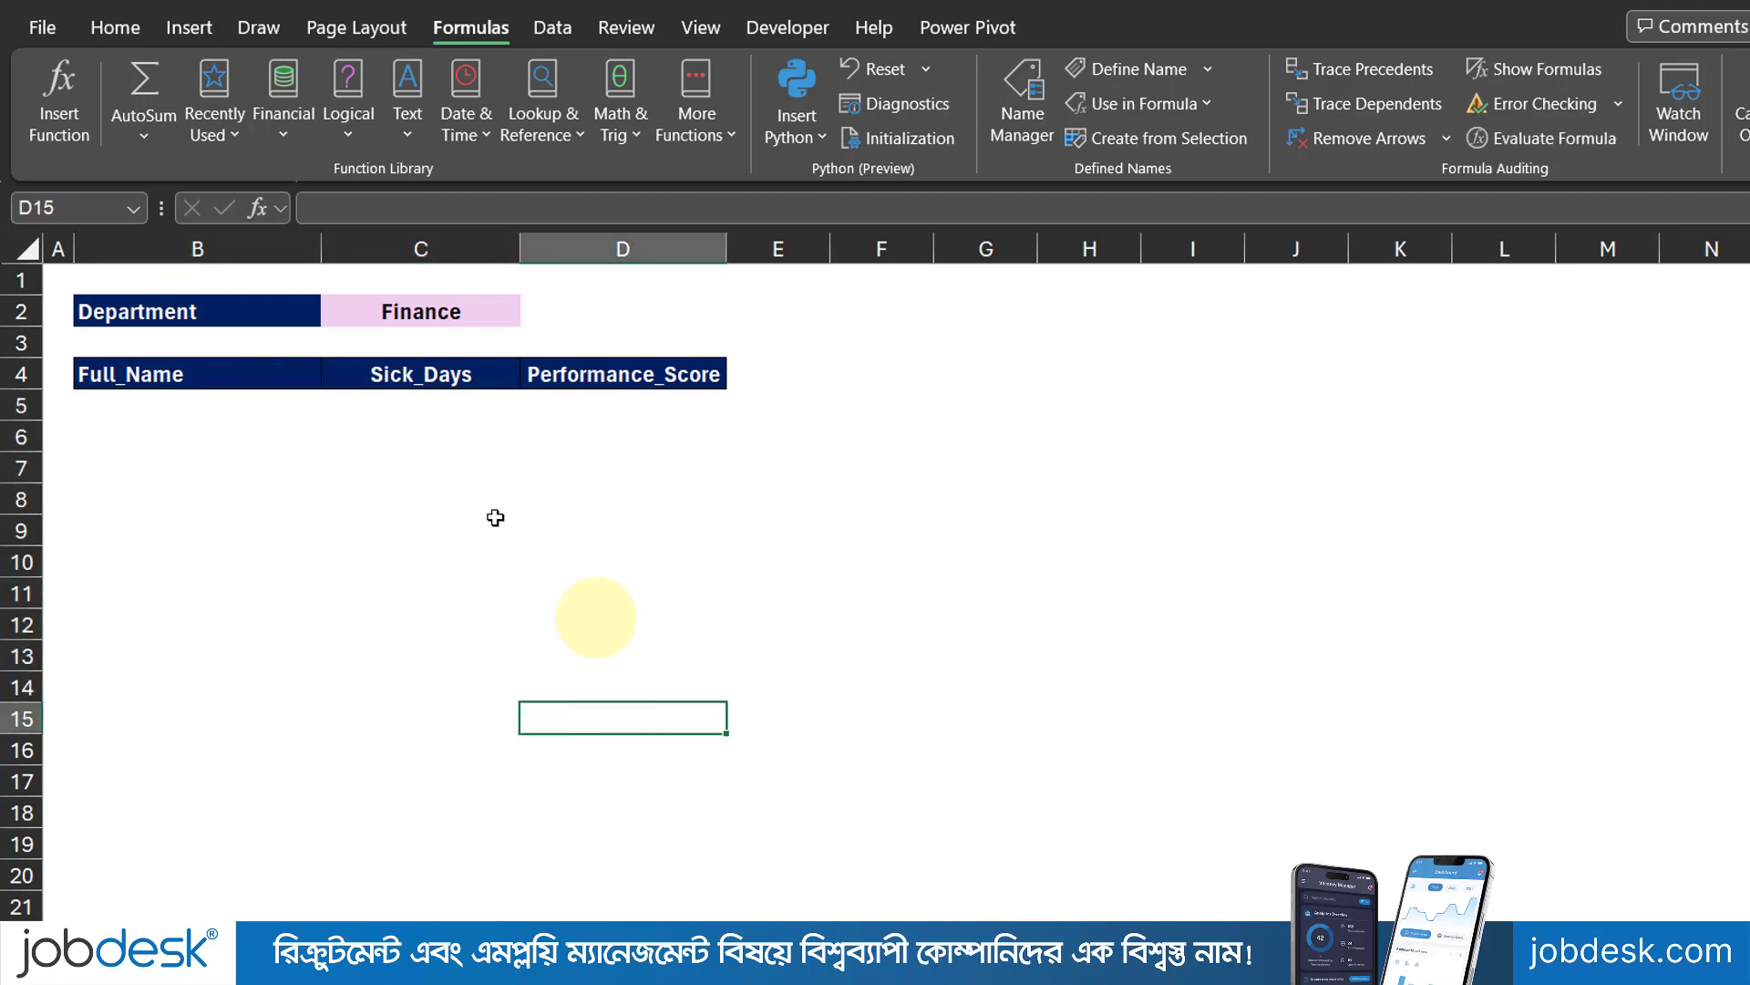
# Step: Check the department choices offered by the drop-down list in cell C2
pyautogui.click(234, 320)
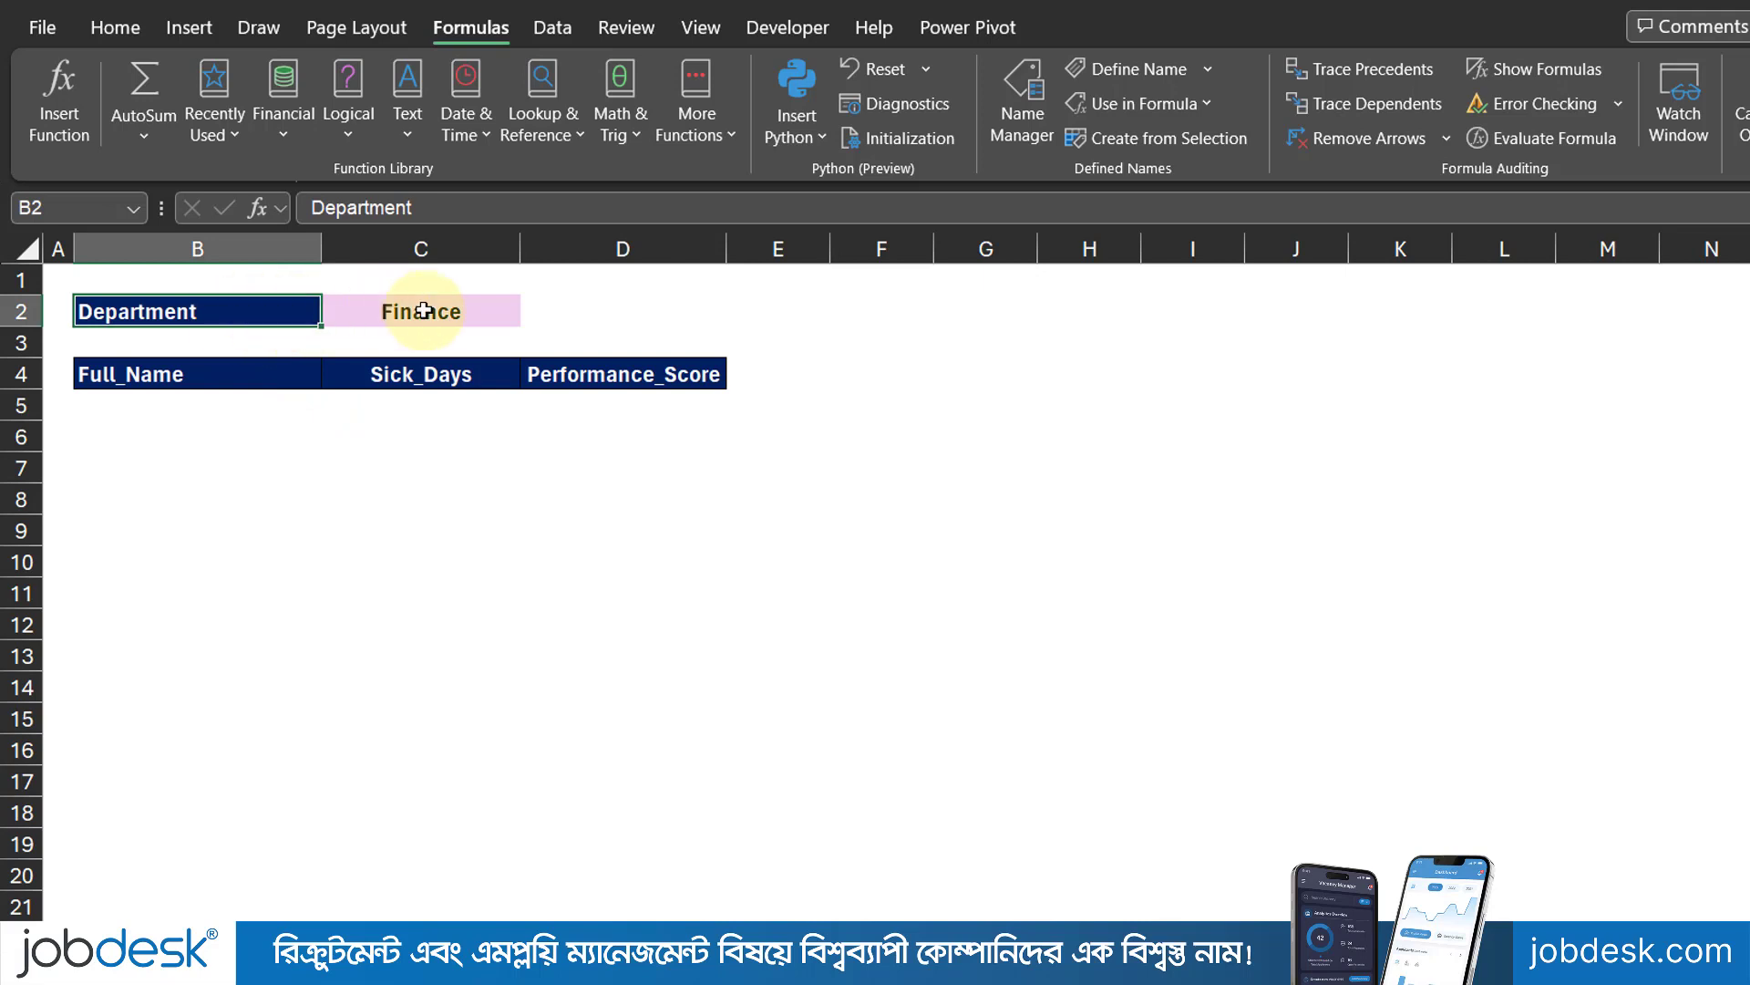
pyautogui.click(483, 312)
pyautogui.click(535, 317)
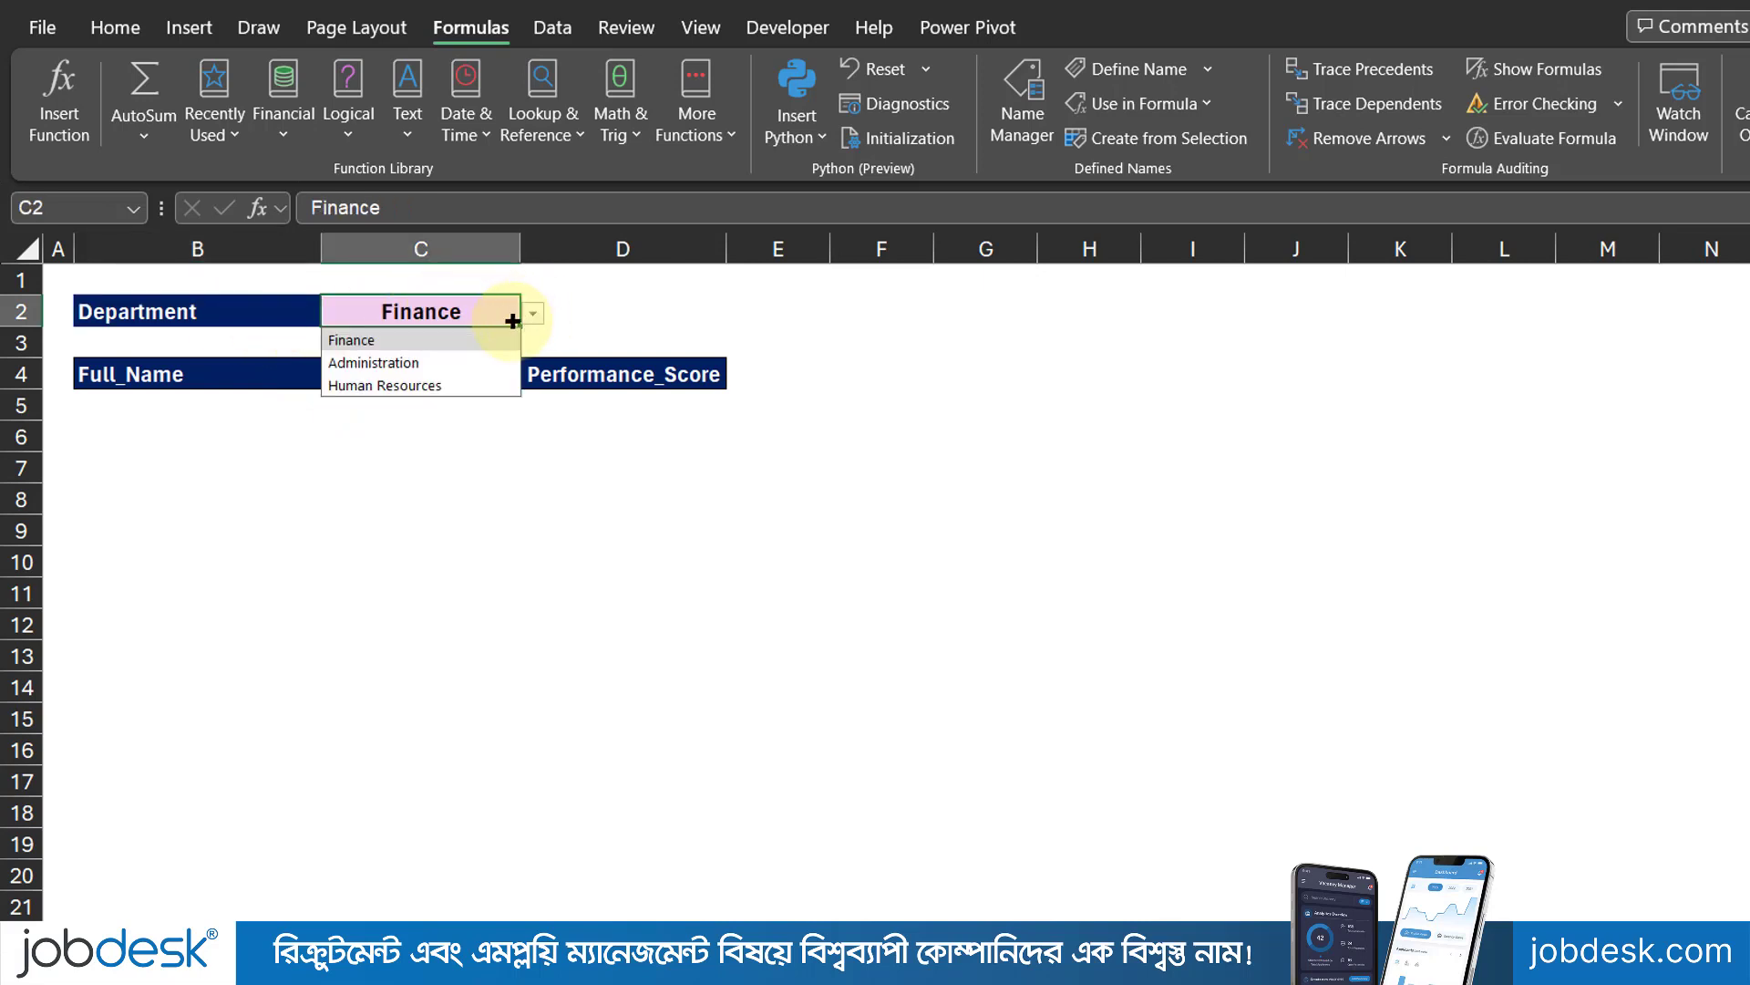
pyautogui.click(559, 310)
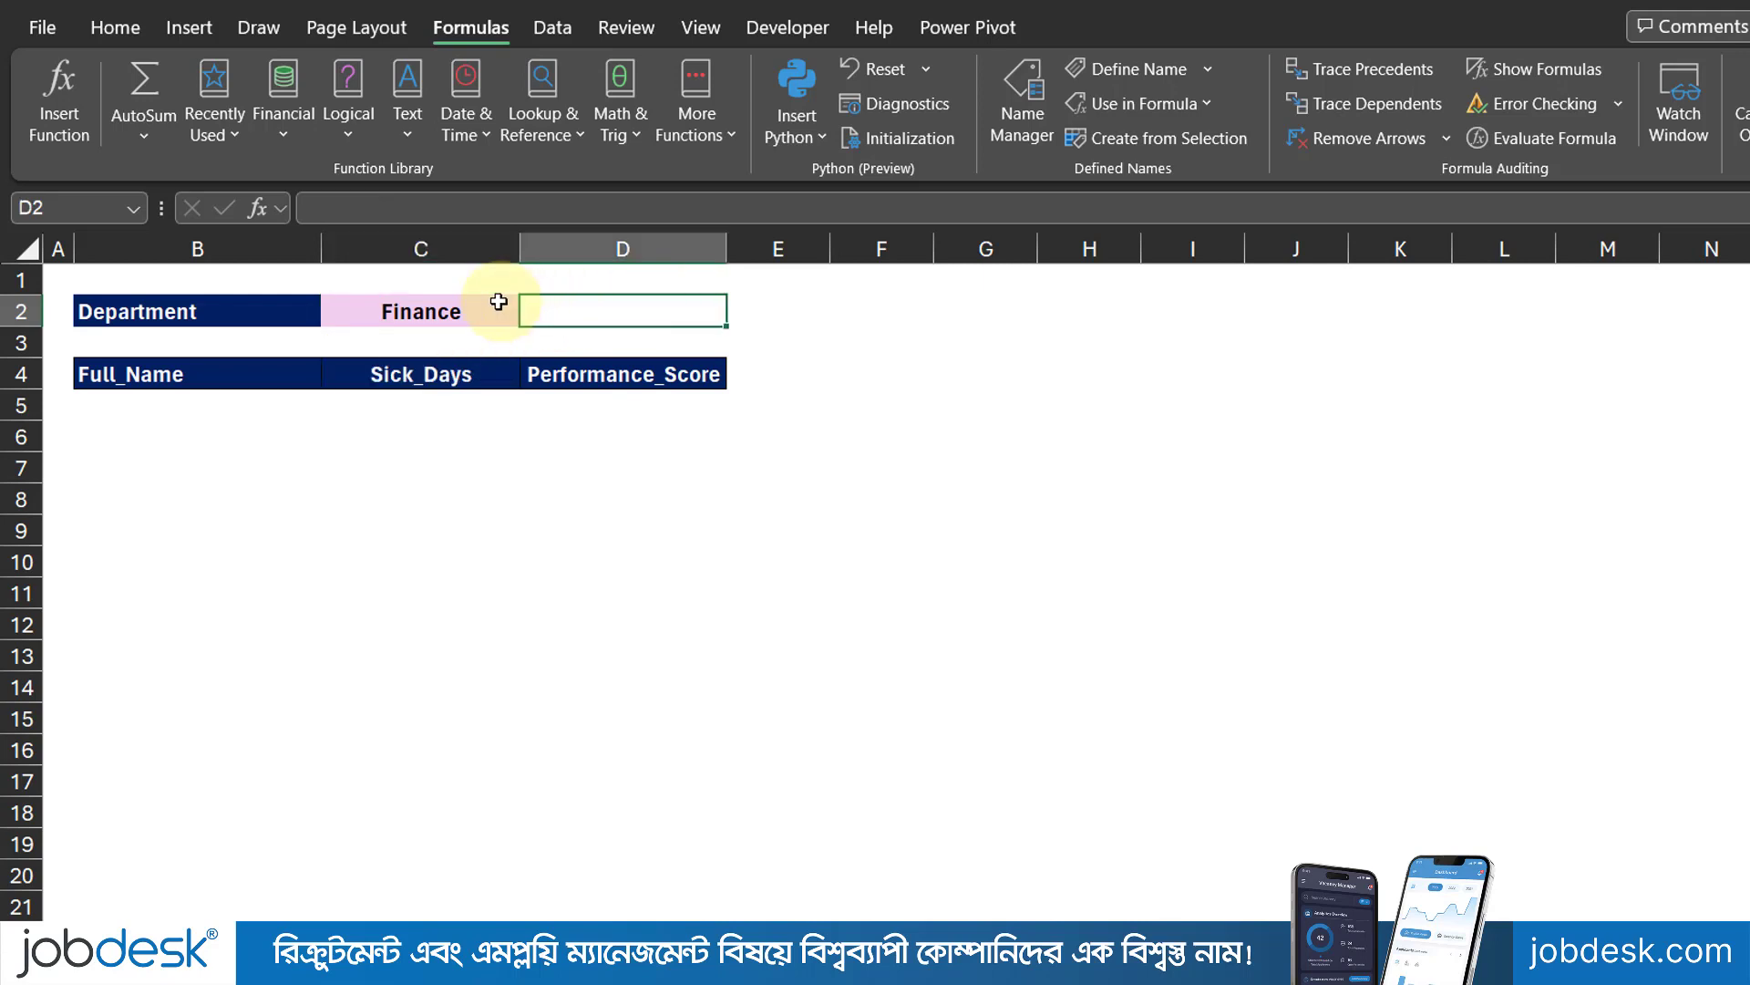
pyautogui.click(496, 302)
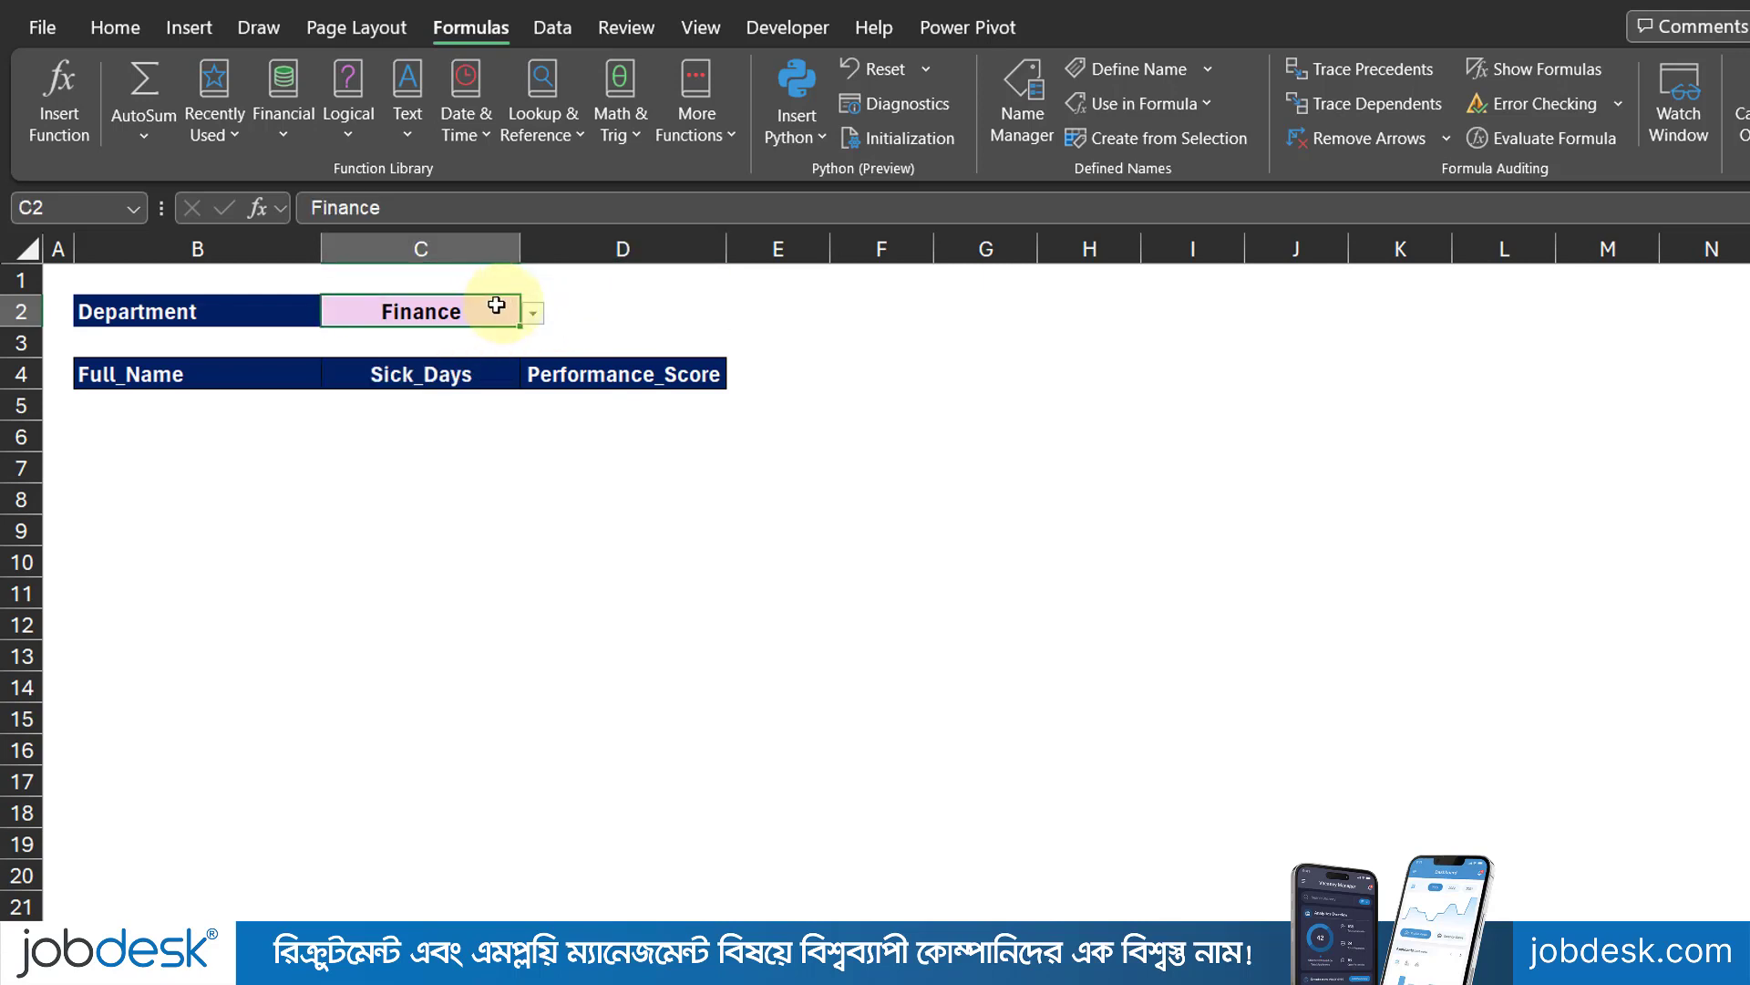
# Step: Inspect the source range of the data validation list applied to cell C2
pyautogui.click(551, 28)
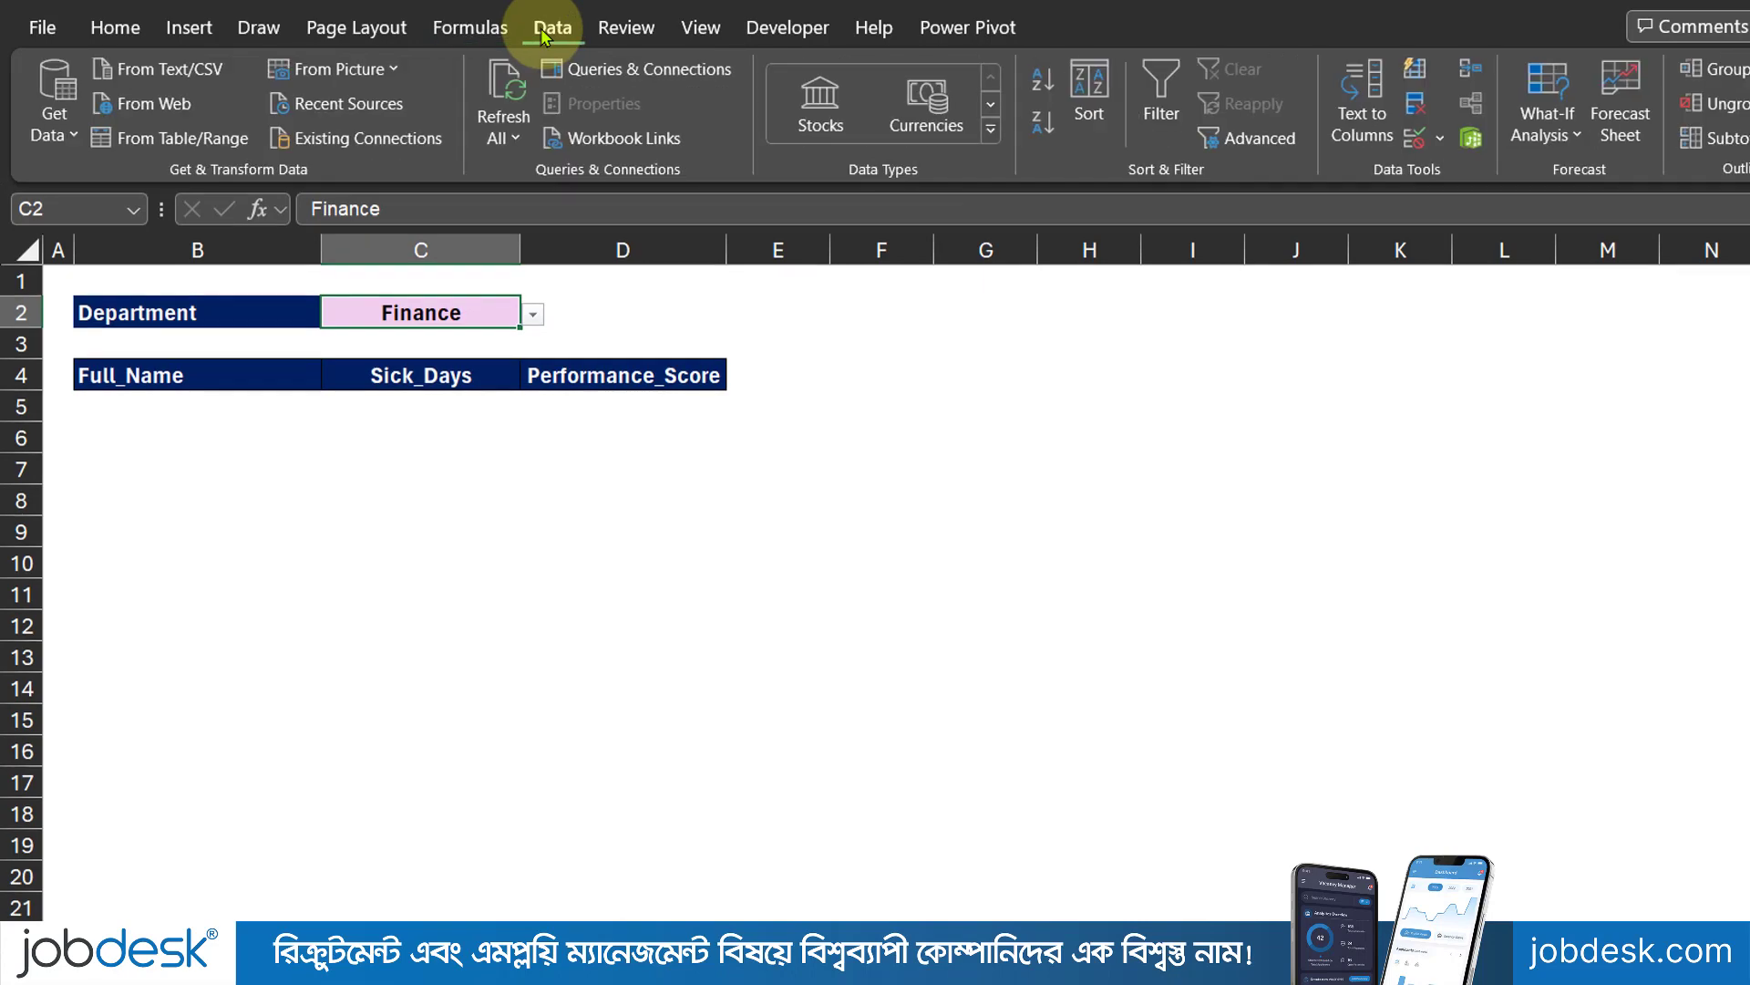
pyautogui.click(1420, 141)
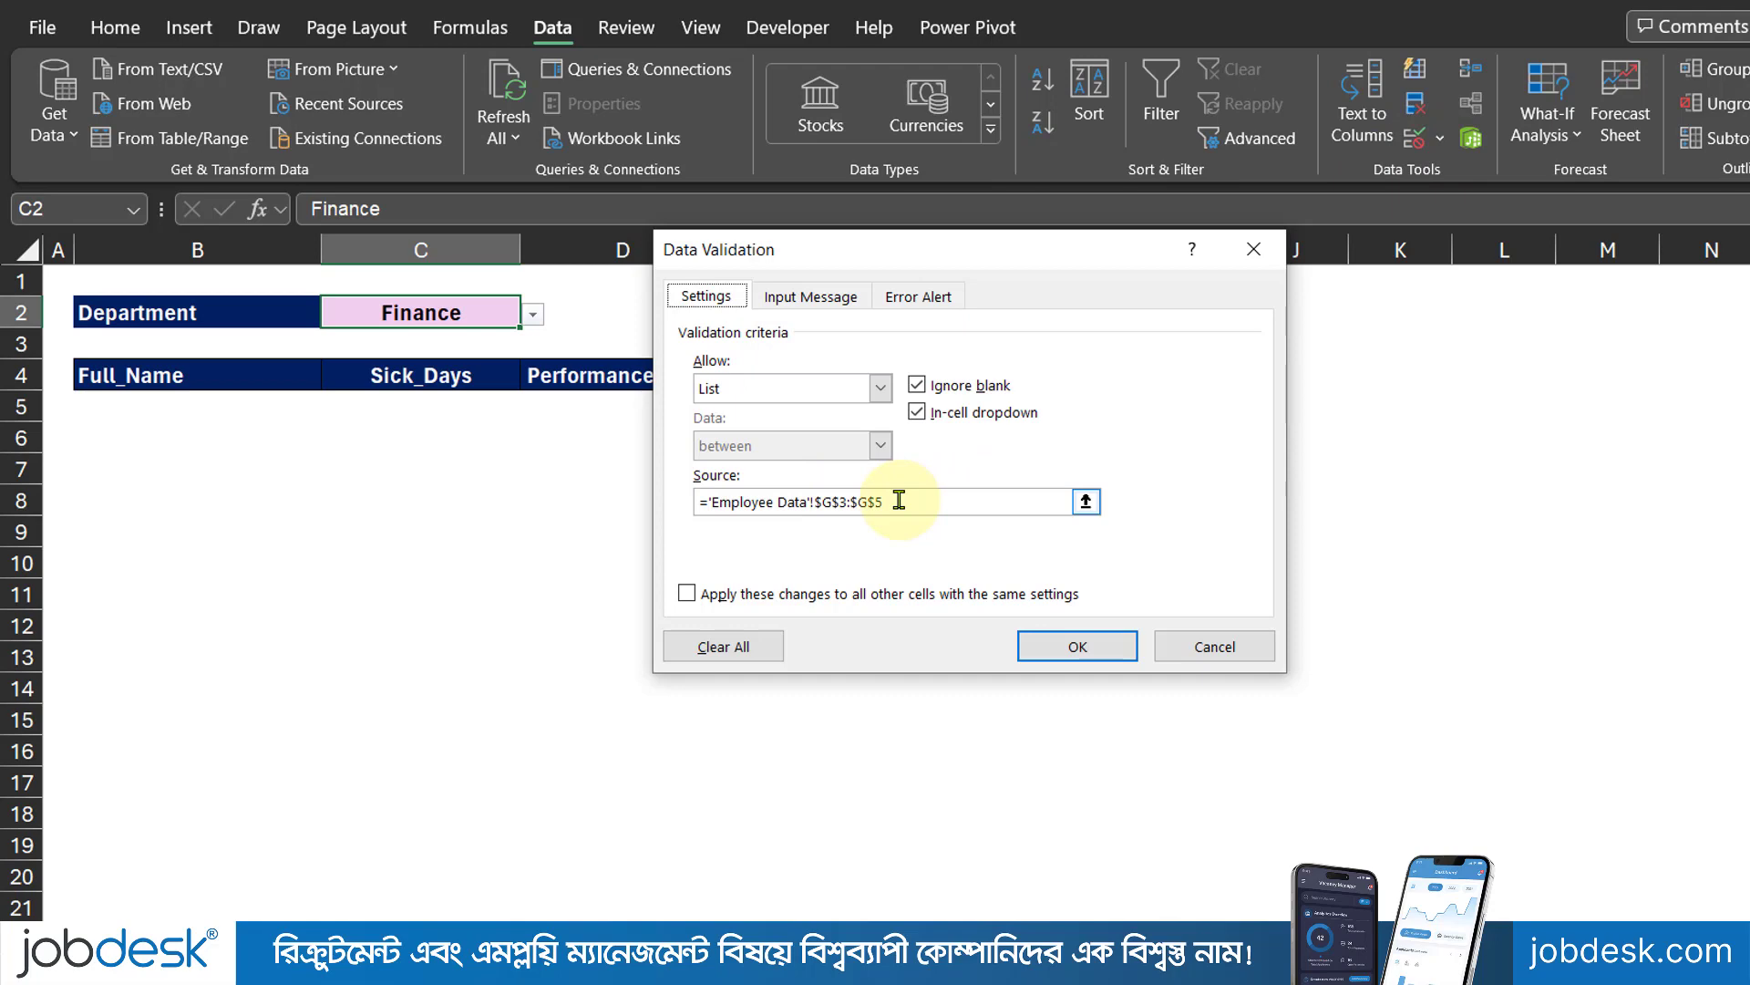
pyautogui.moveTo(899, 500); pyautogui.dragTo(711, 501)
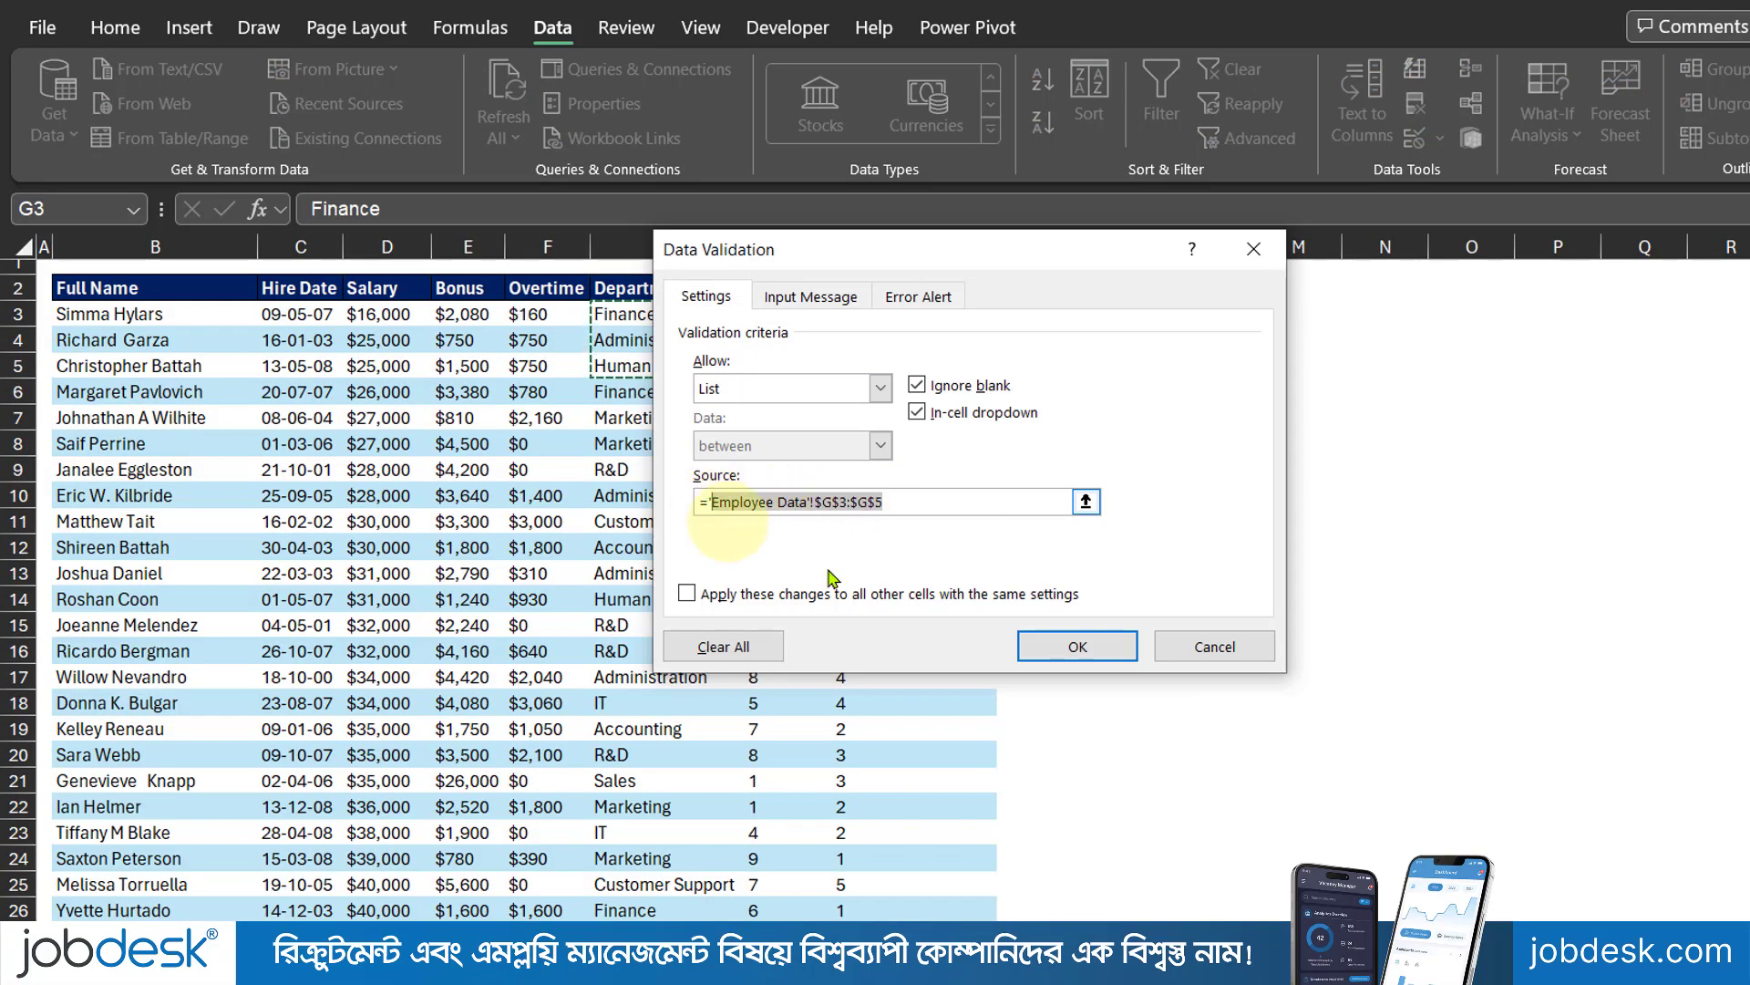
pyautogui.click(1077, 646)
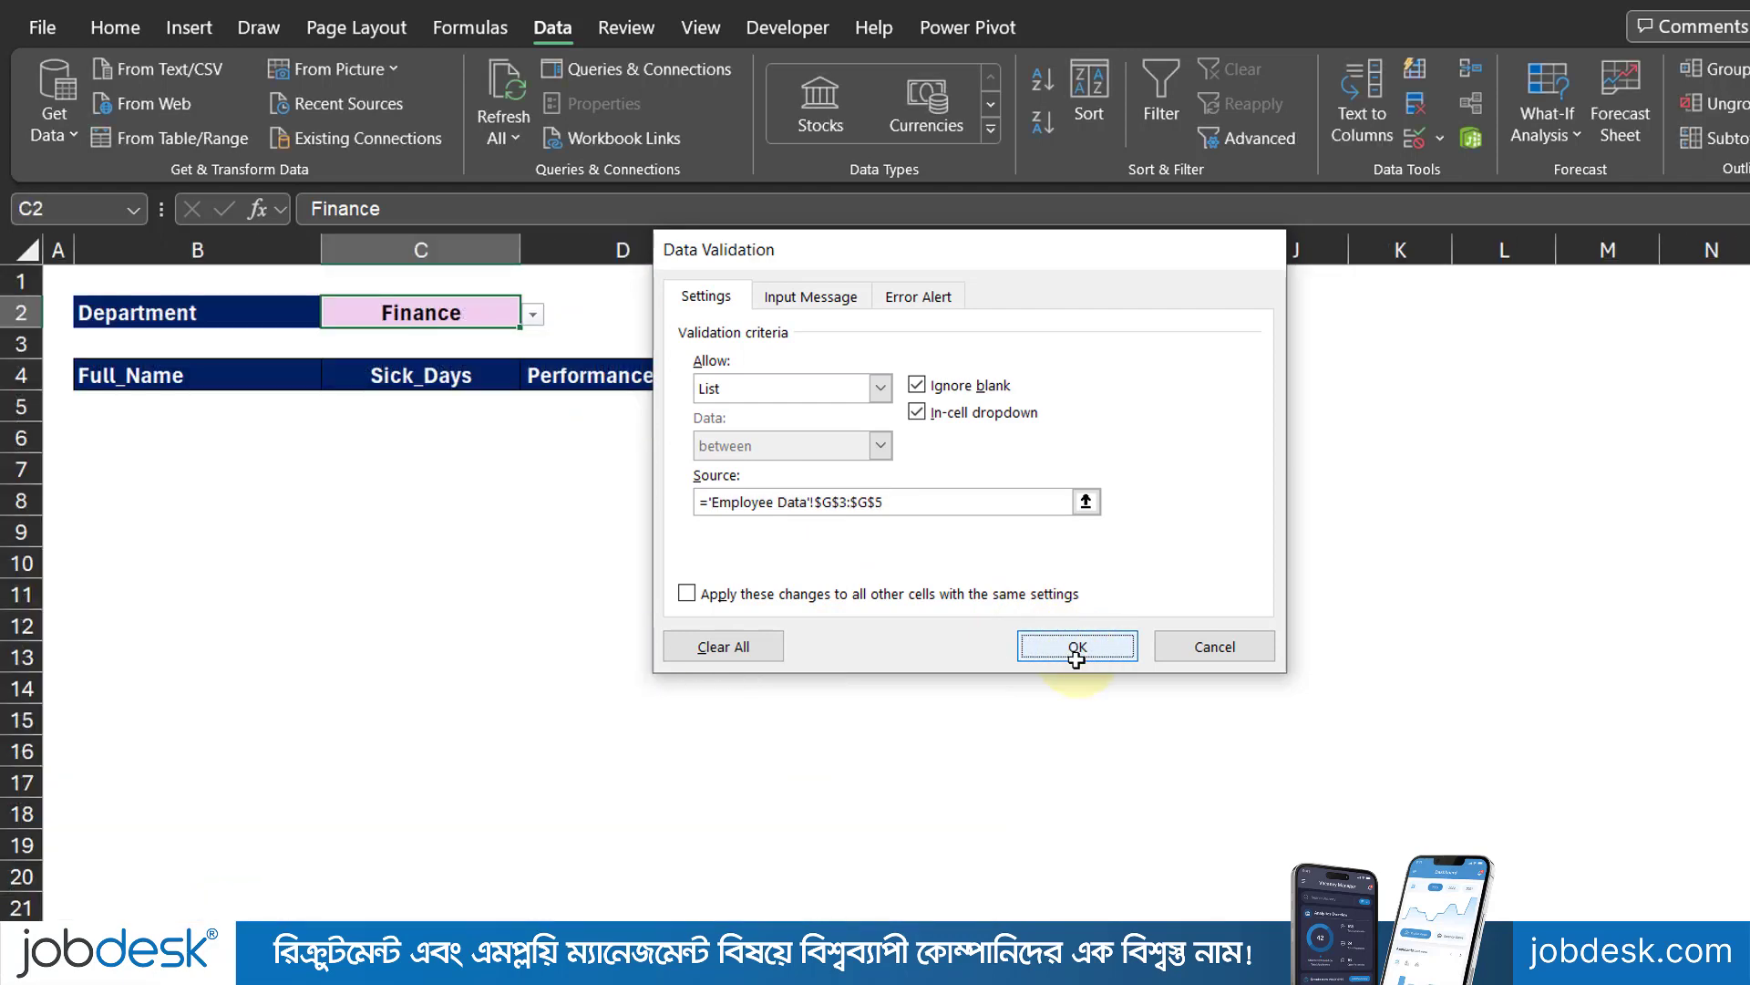
# Step: Set the department in cell C2 of the report to Administration
pyautogui.click(533, 315)
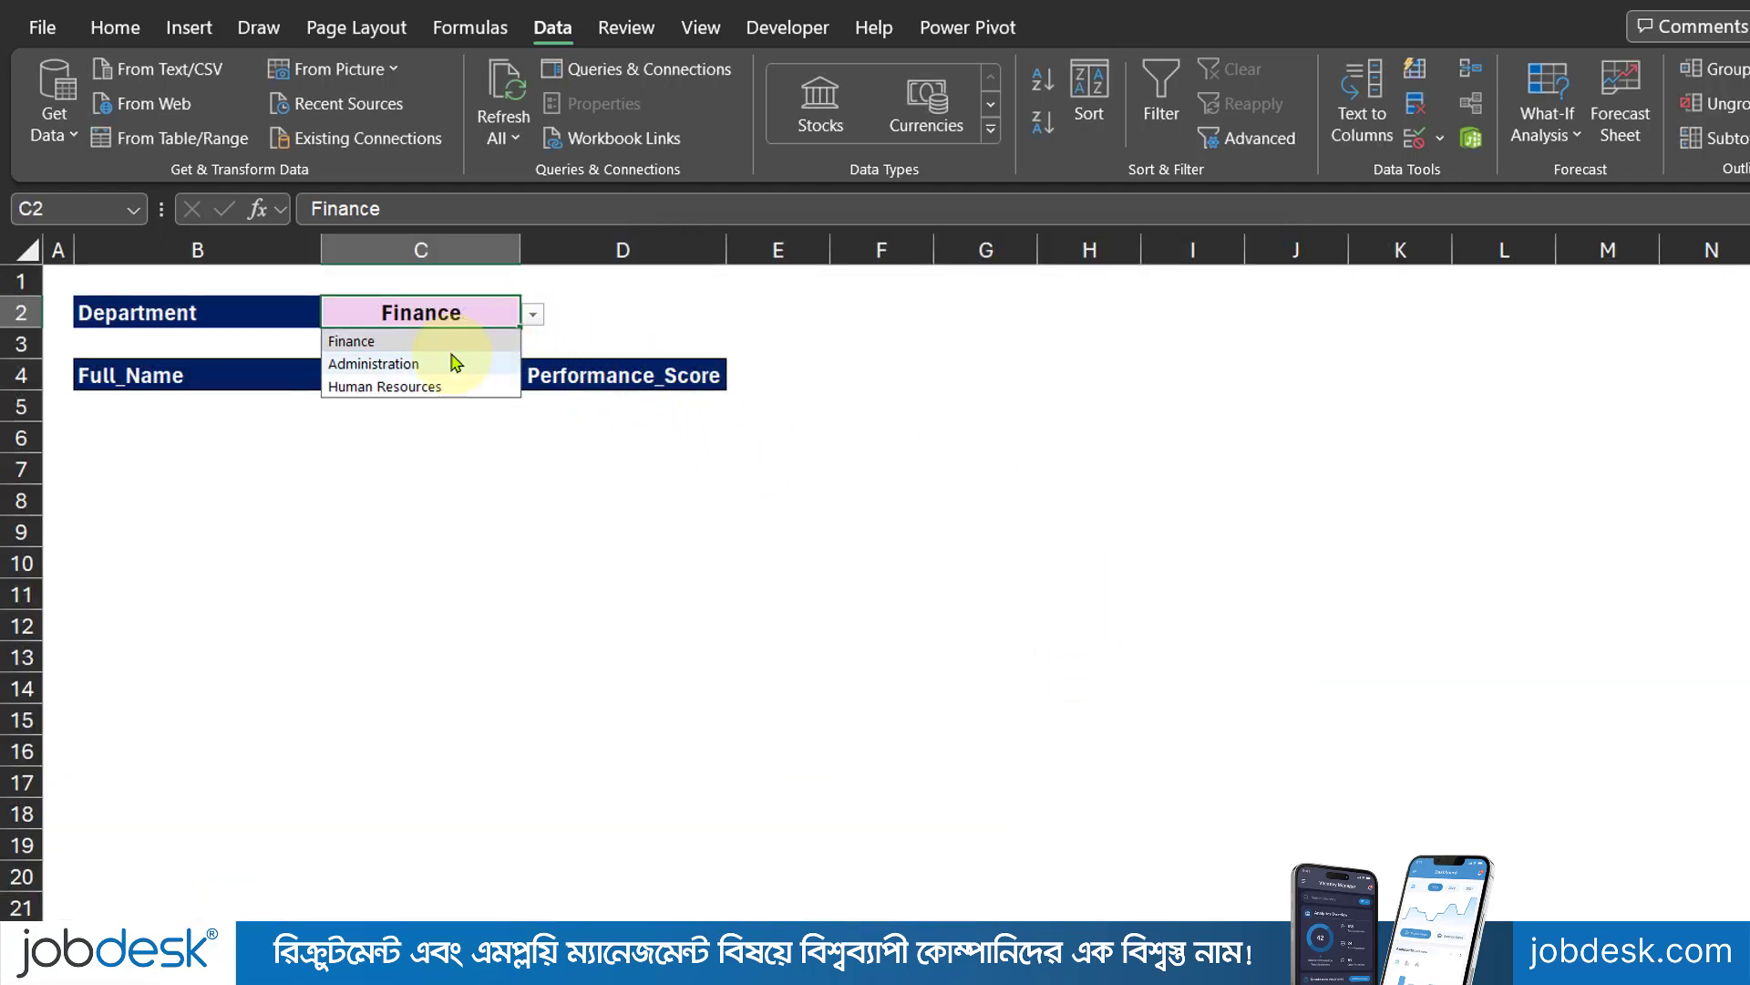
pyautogui.click(428, 359)
pyautogui.click(392, 499)
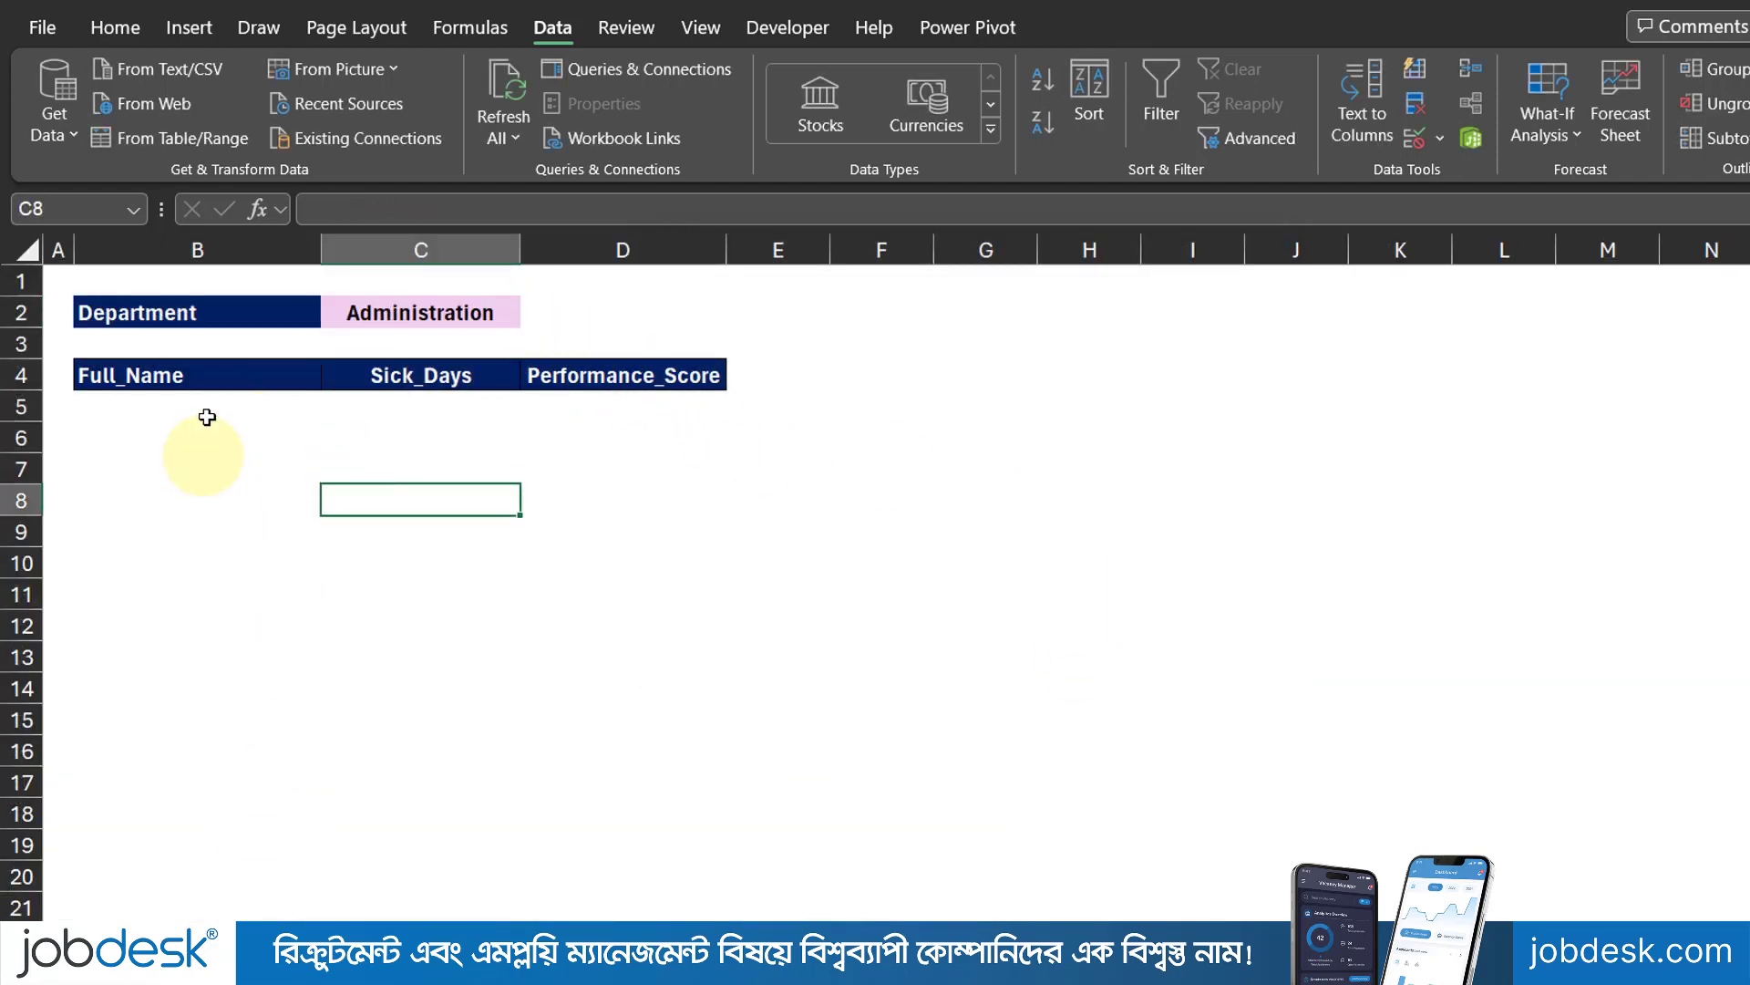
pyautogui.moveTo(204, 377); pyautogui.dragTo(659, 380)
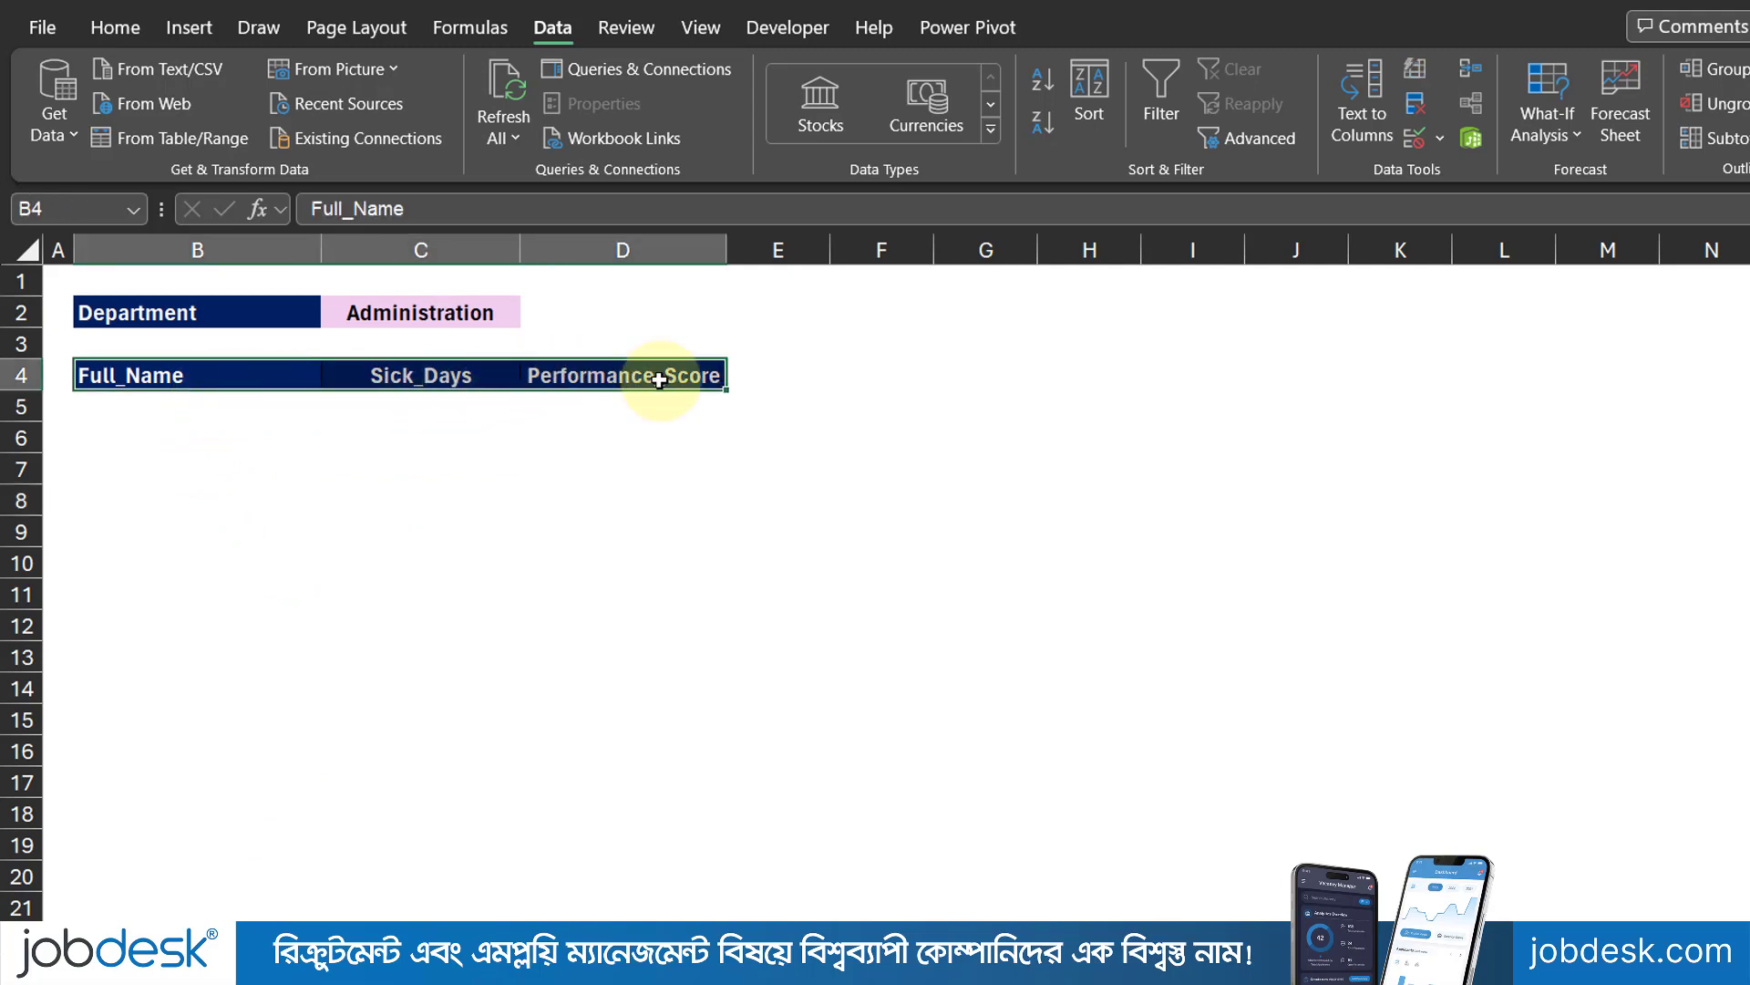
pyautogui.click(185, 409)
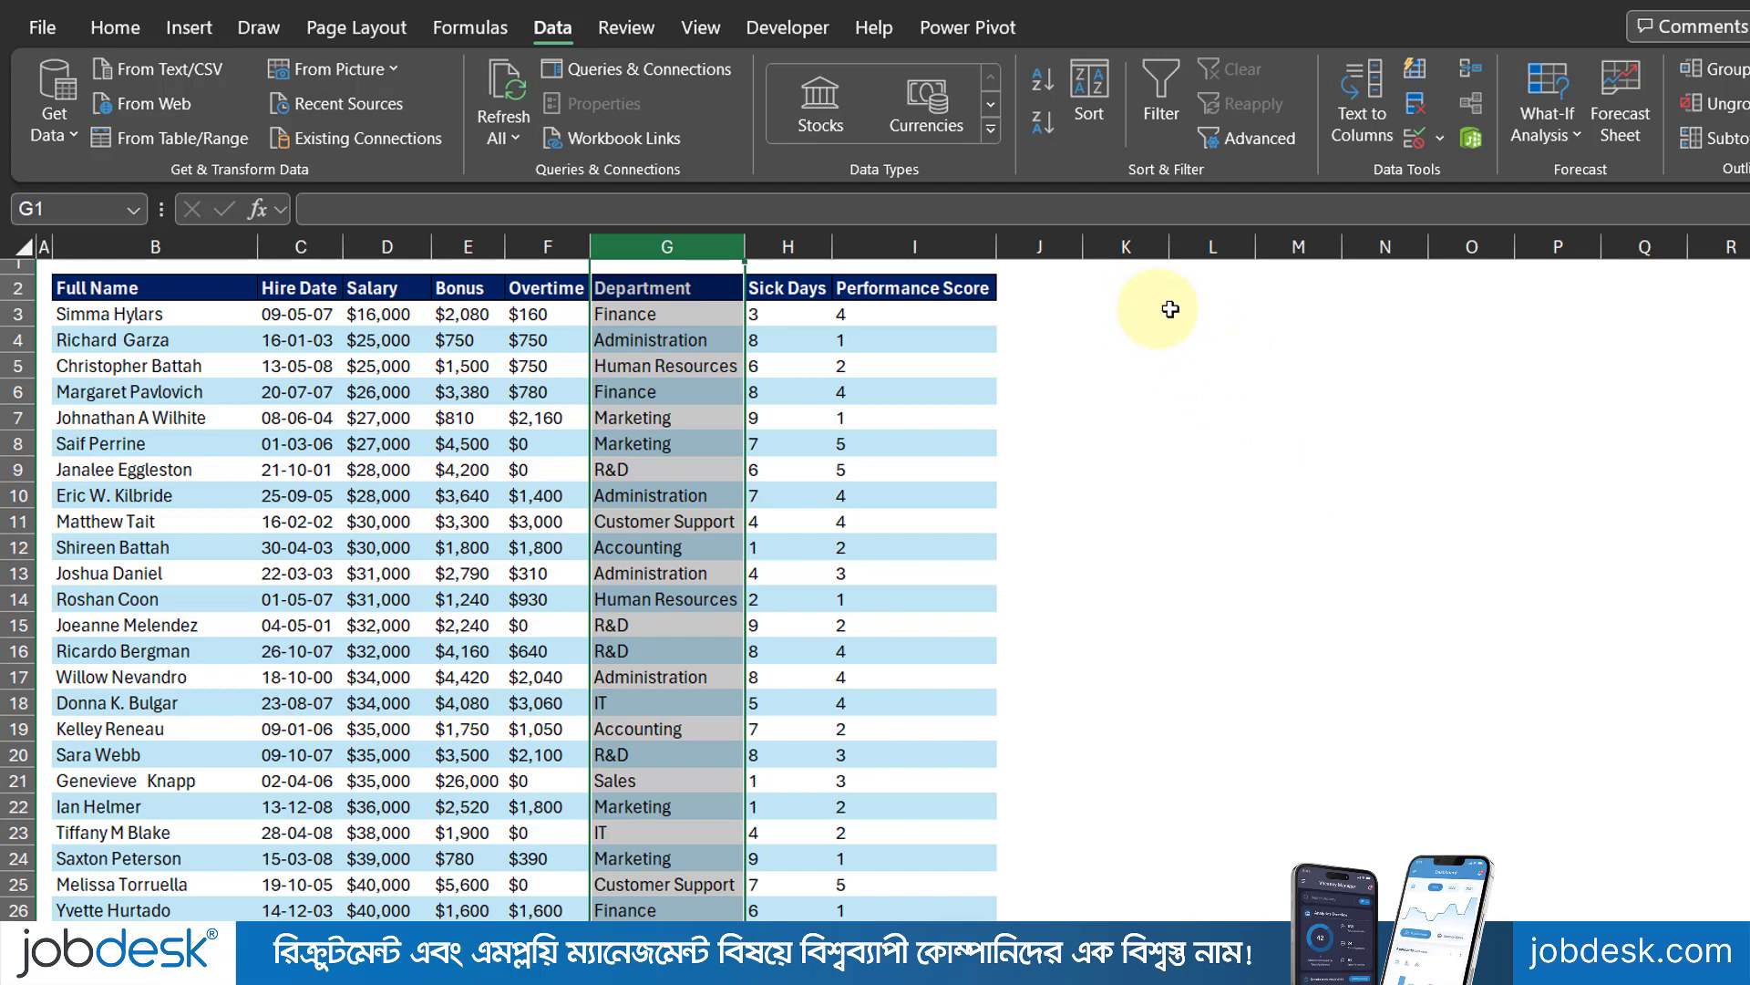
pyautogui.click(1181, 336)
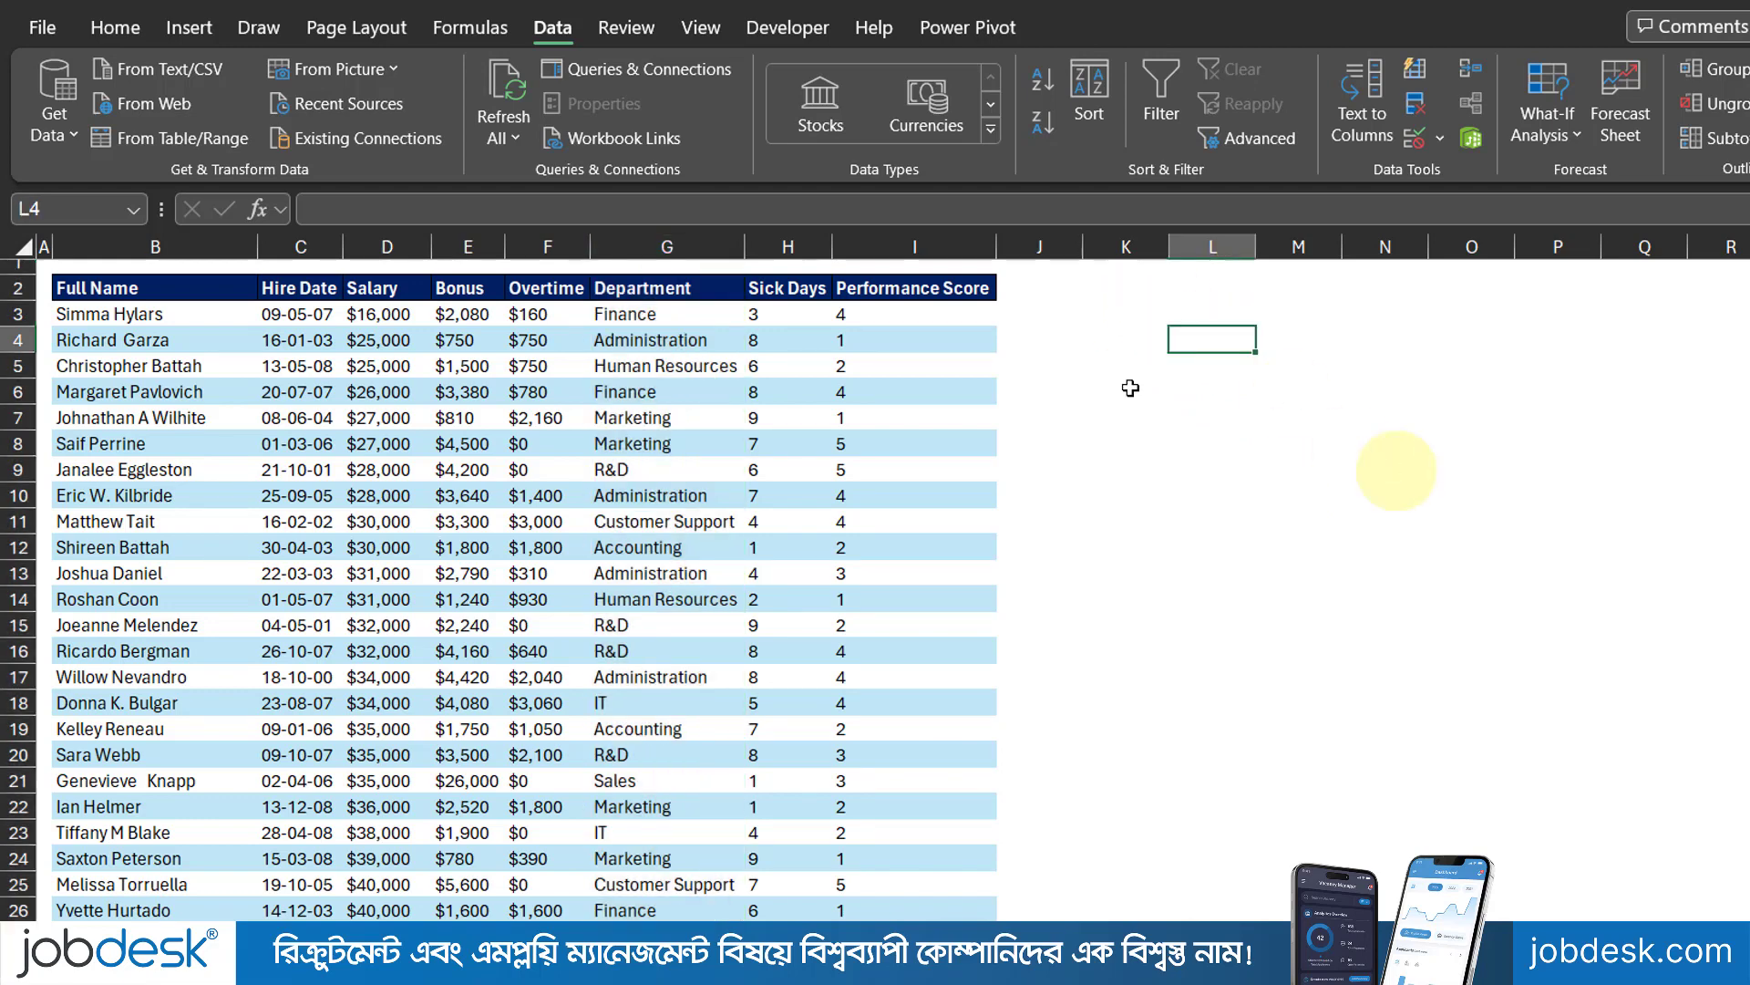
pyautogui.click(1132, 310)
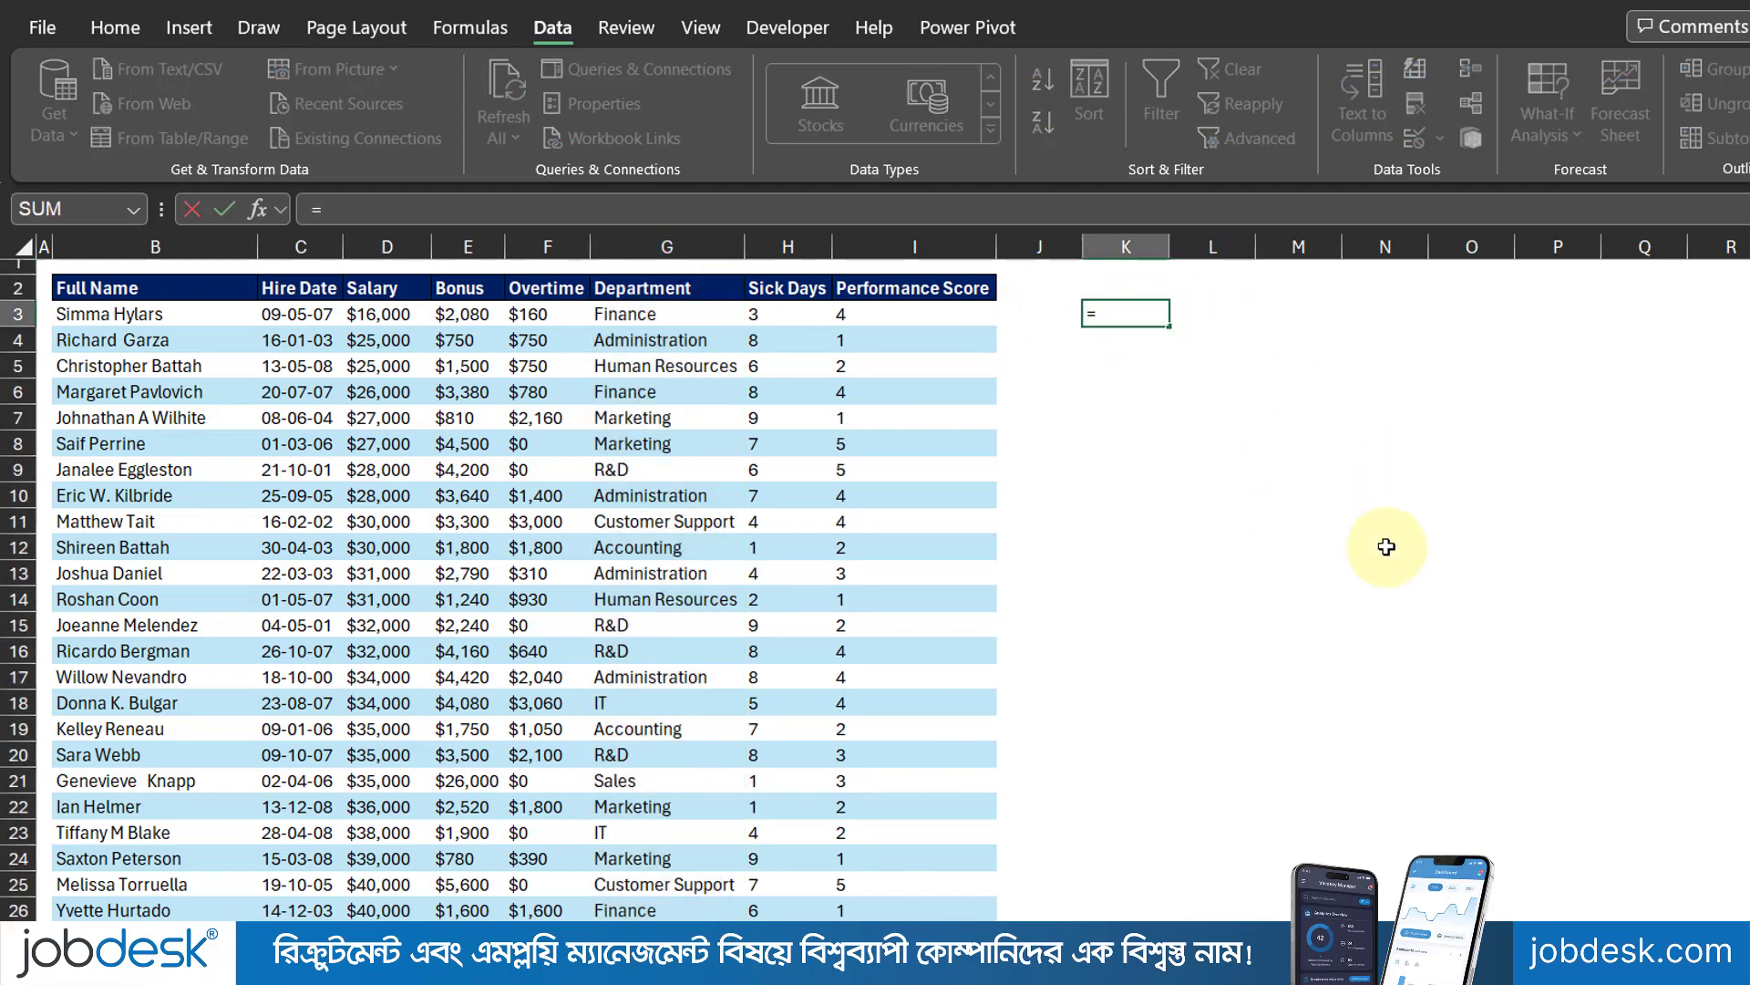
pyautogui.write('=ind')
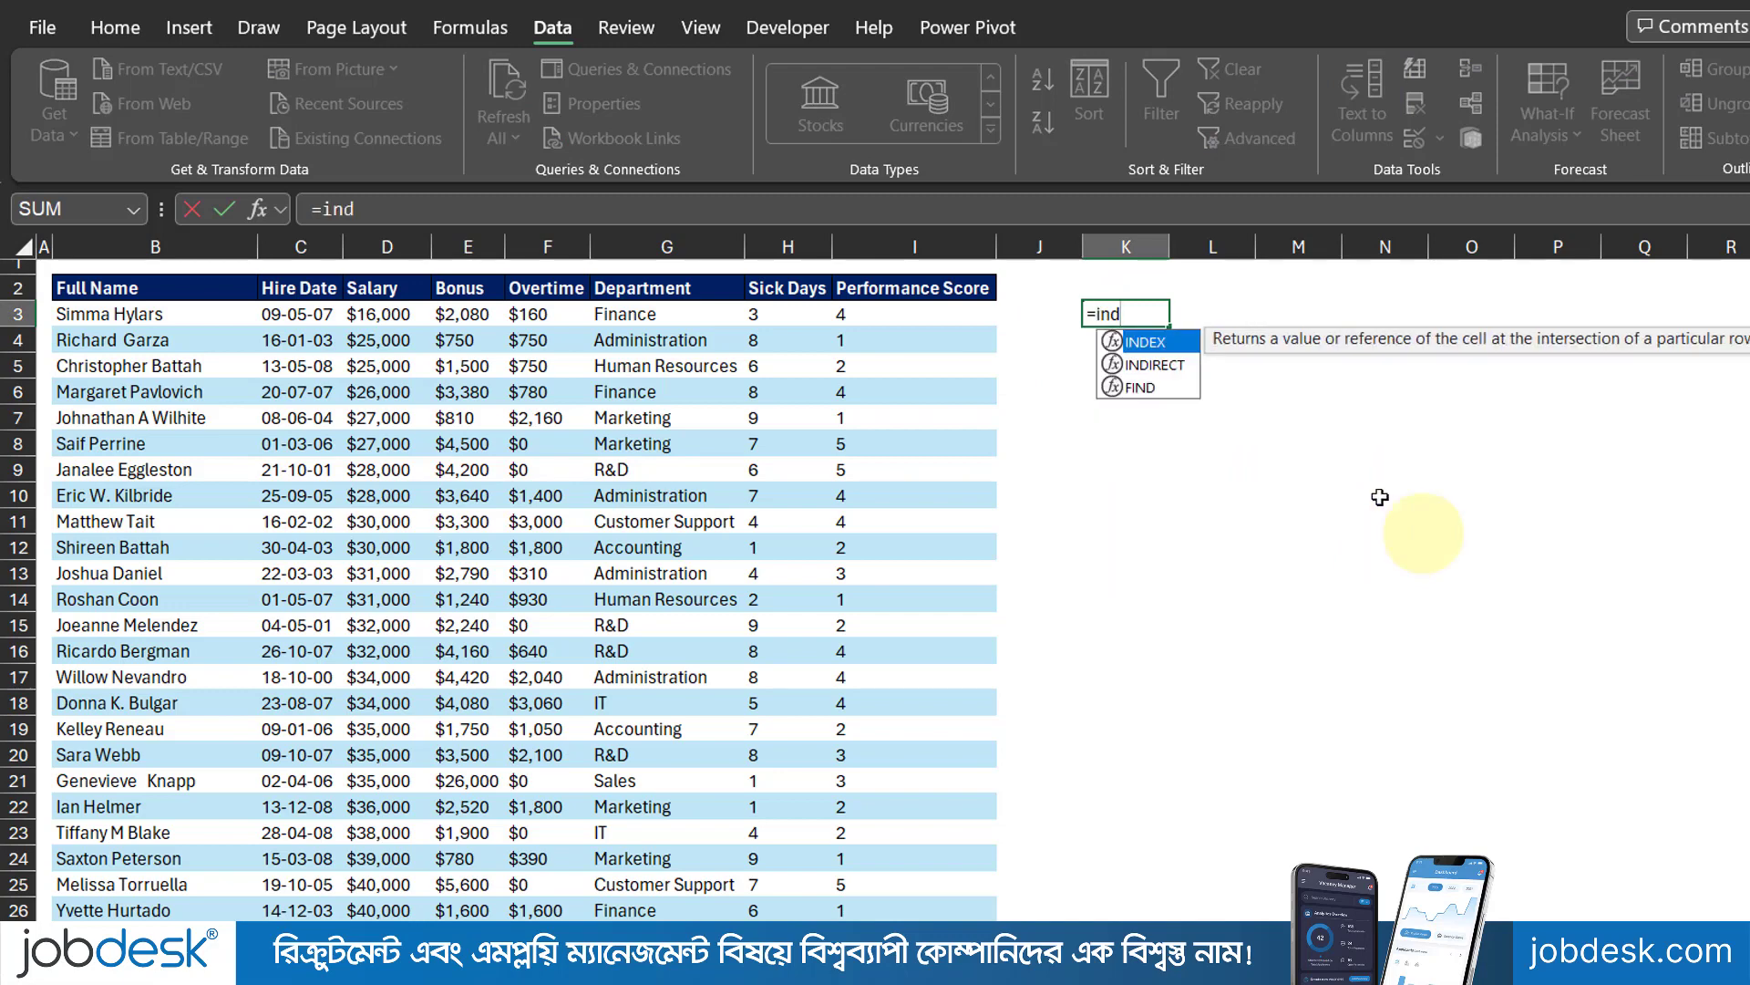
pyautogui.doubleClick(1154, 365)
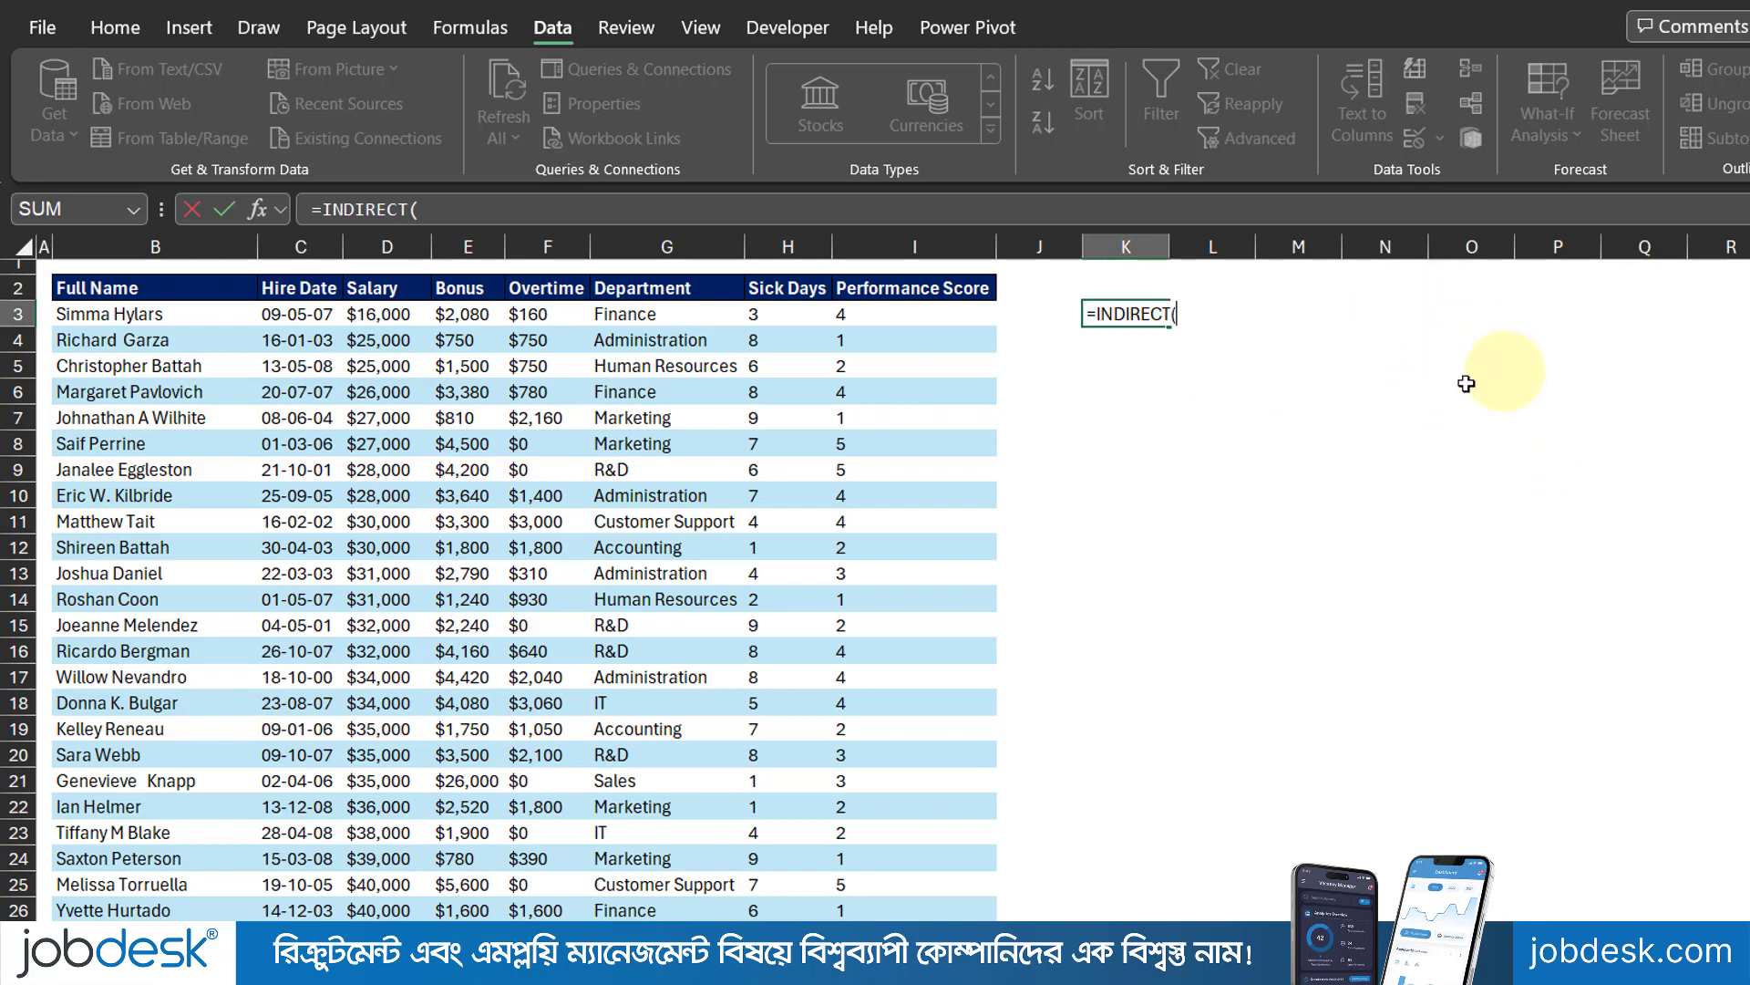
pyautogui.press('BackSpace')
pyautogui.press('BackSpace')
pyautogui.press('BackSpace')
pyautogui.press('BackSpace')
pyautogui.press('BackSpace')
pyautogui.press('BackSpace')
pyautogui.press('BackSpace')
pyautogui.press('BackSpace')
pyautogui.press('BackSpace')
pyautogui.press('BackSpace')
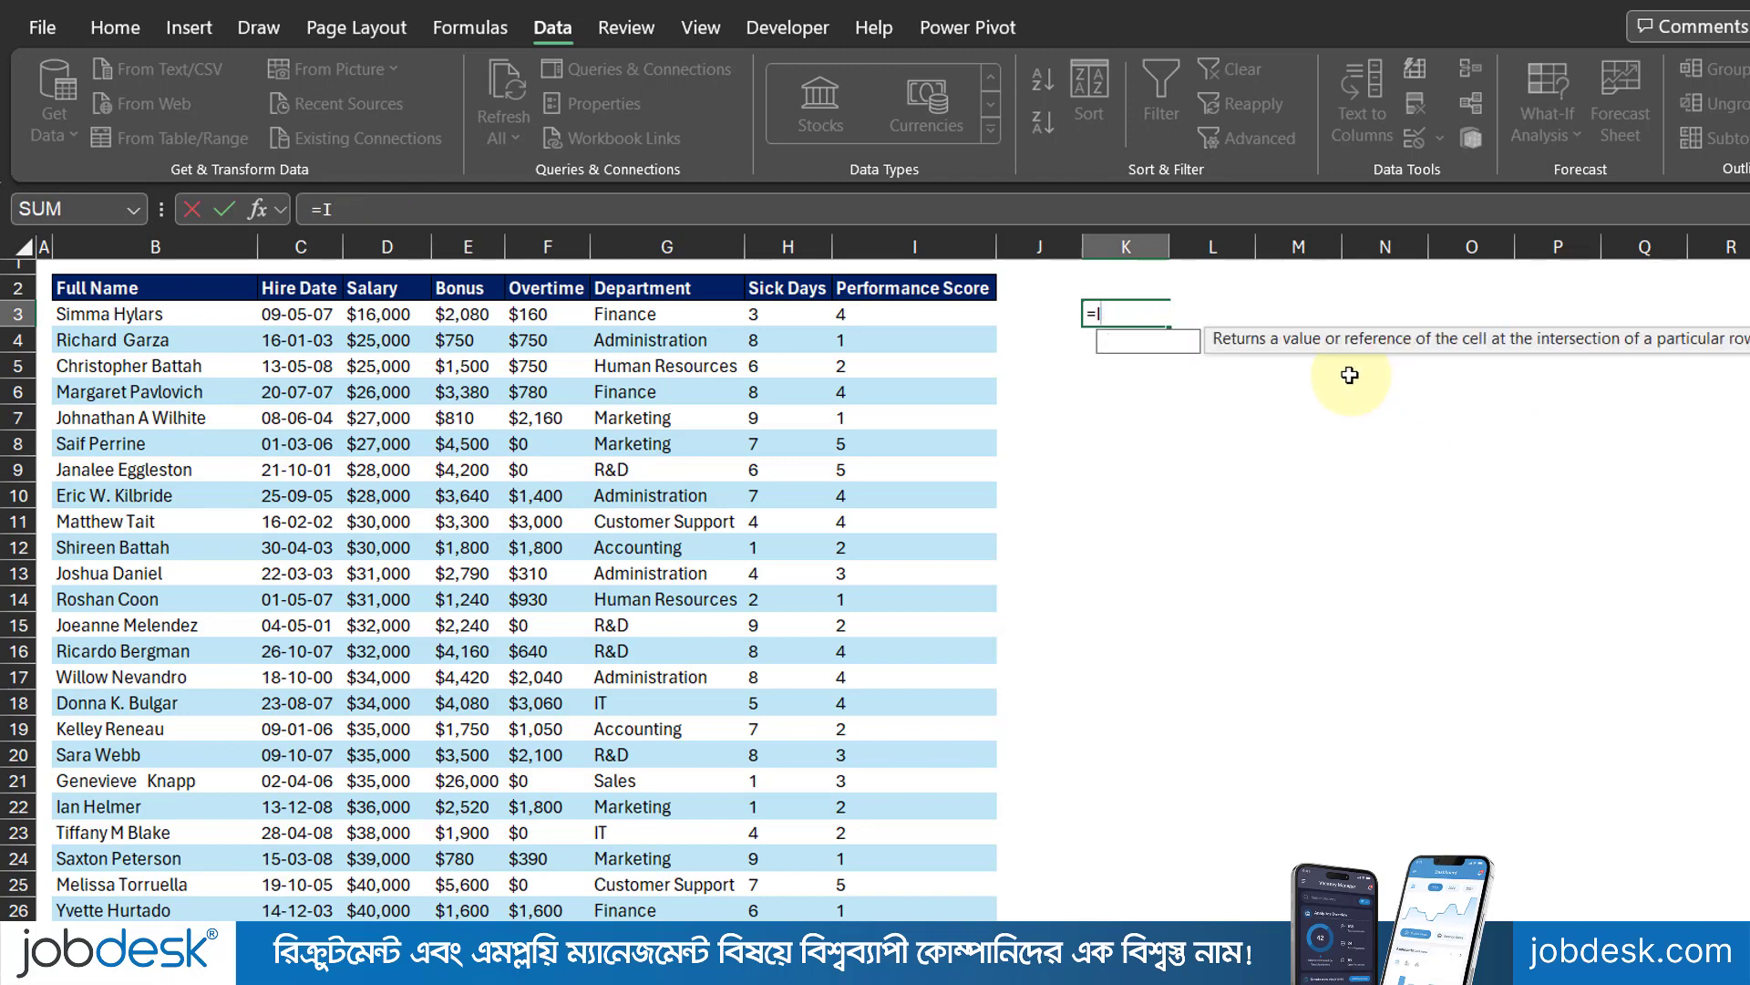
pyautogui.click(1108, 369)
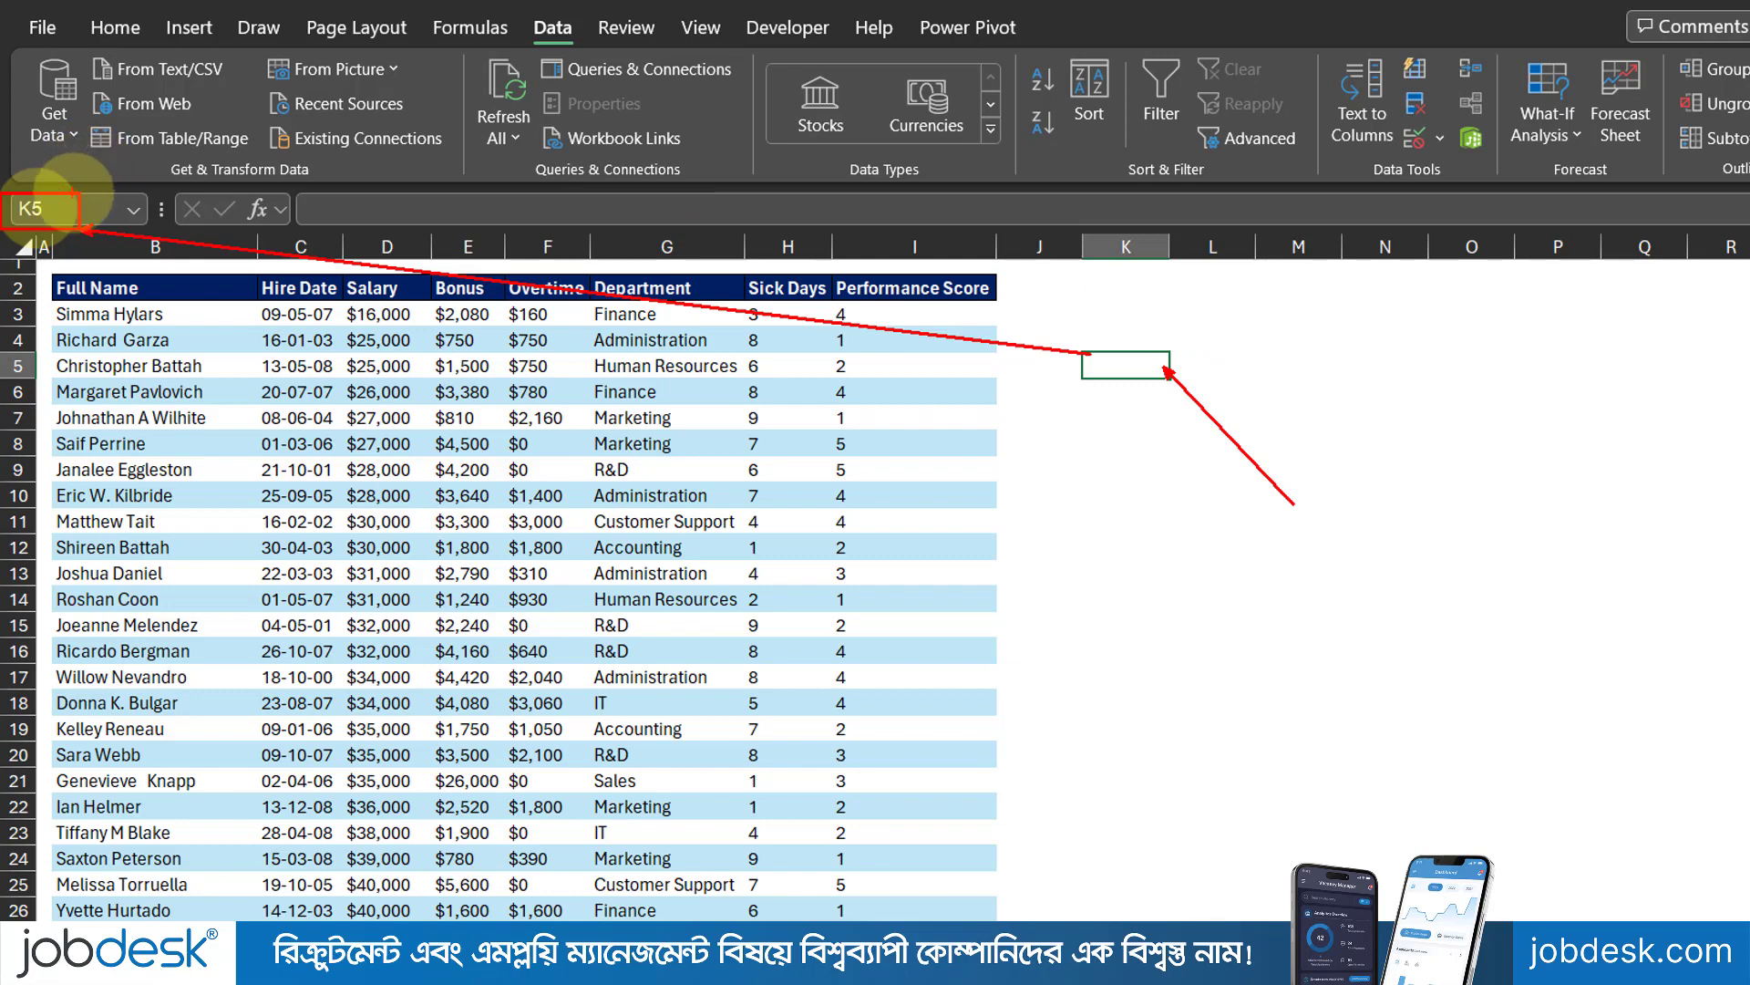
# Step: Enter a direct reference to cell K4 in cell N4 of the Employee Data sheet
pyautogui.moveTo(1156, 351); pyautogui.dragTo(1239, 324)
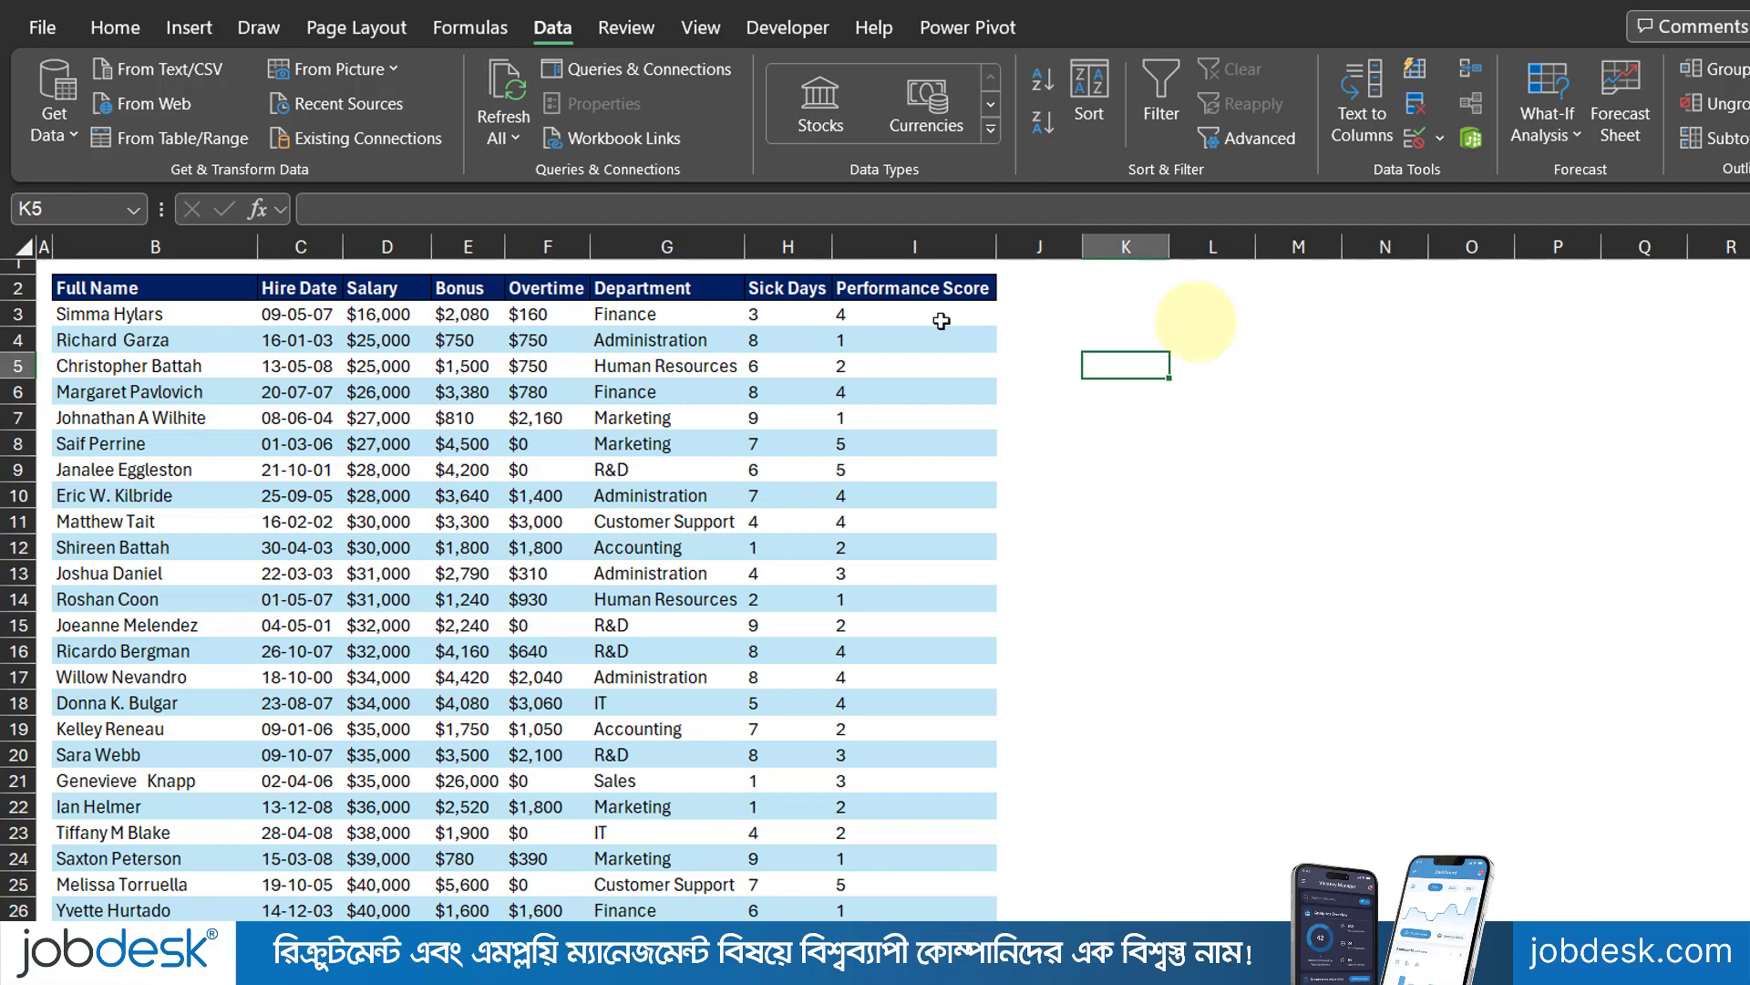
pyautogui.click(1360, 342)
pyautogui.write('=')
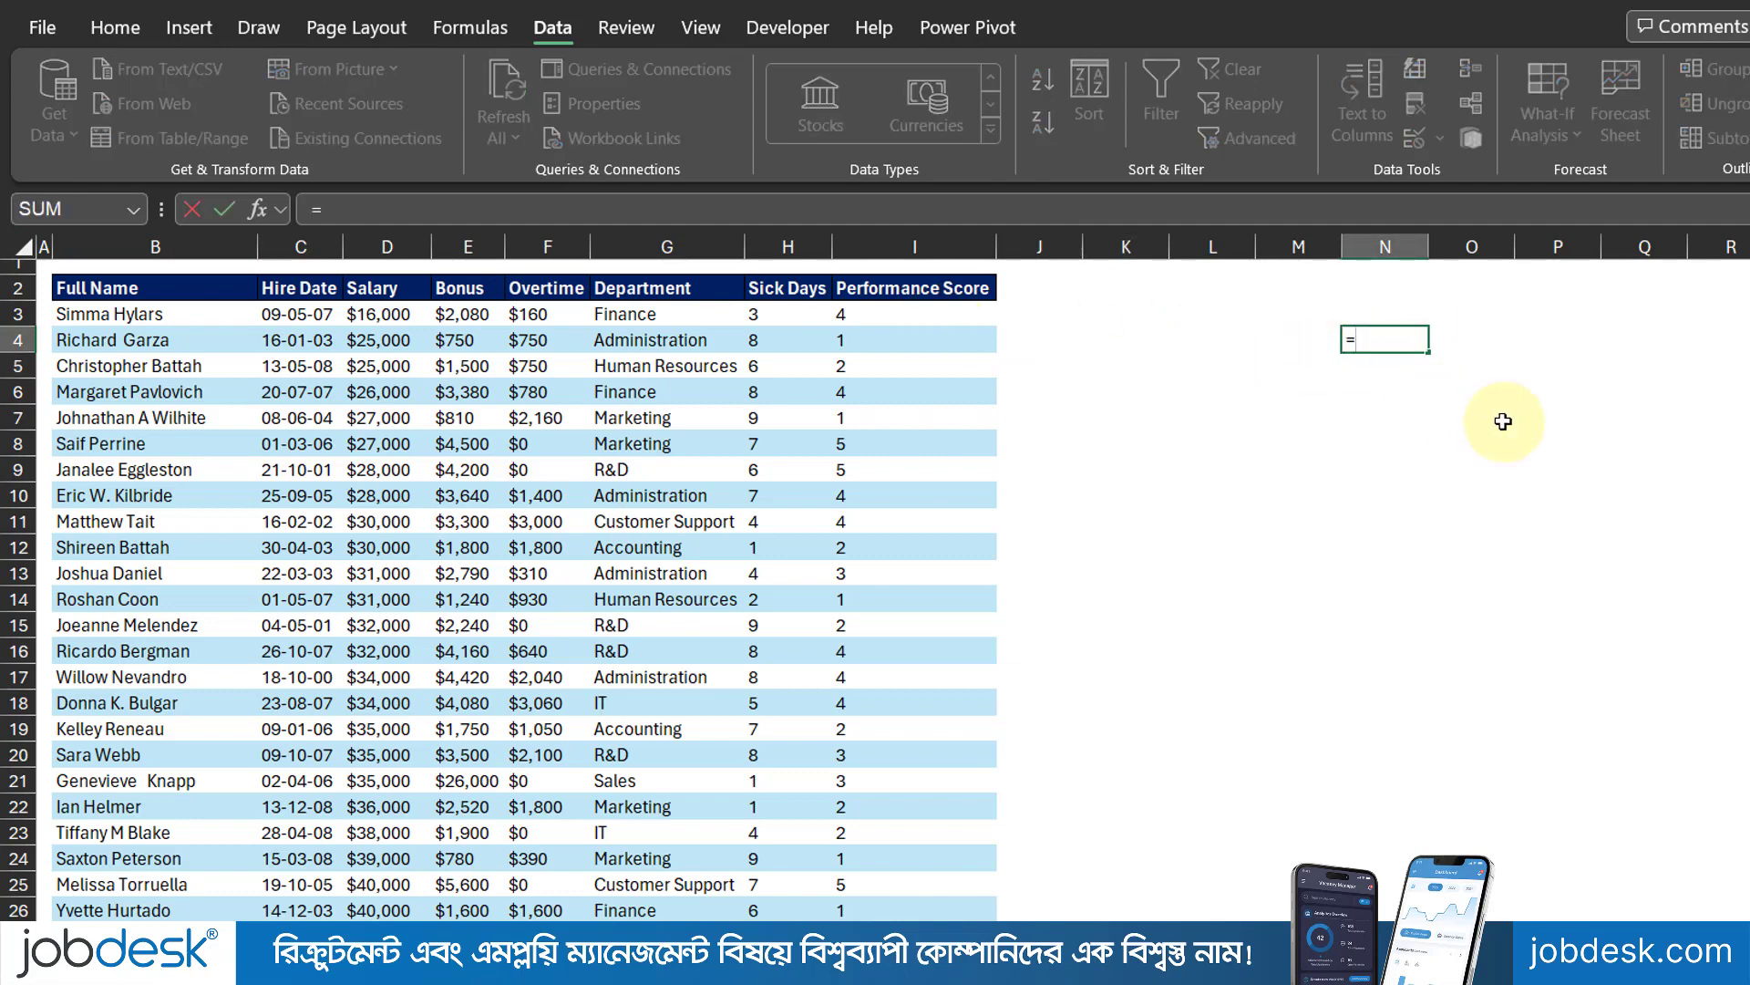
pyautogui.click(1125, 338)
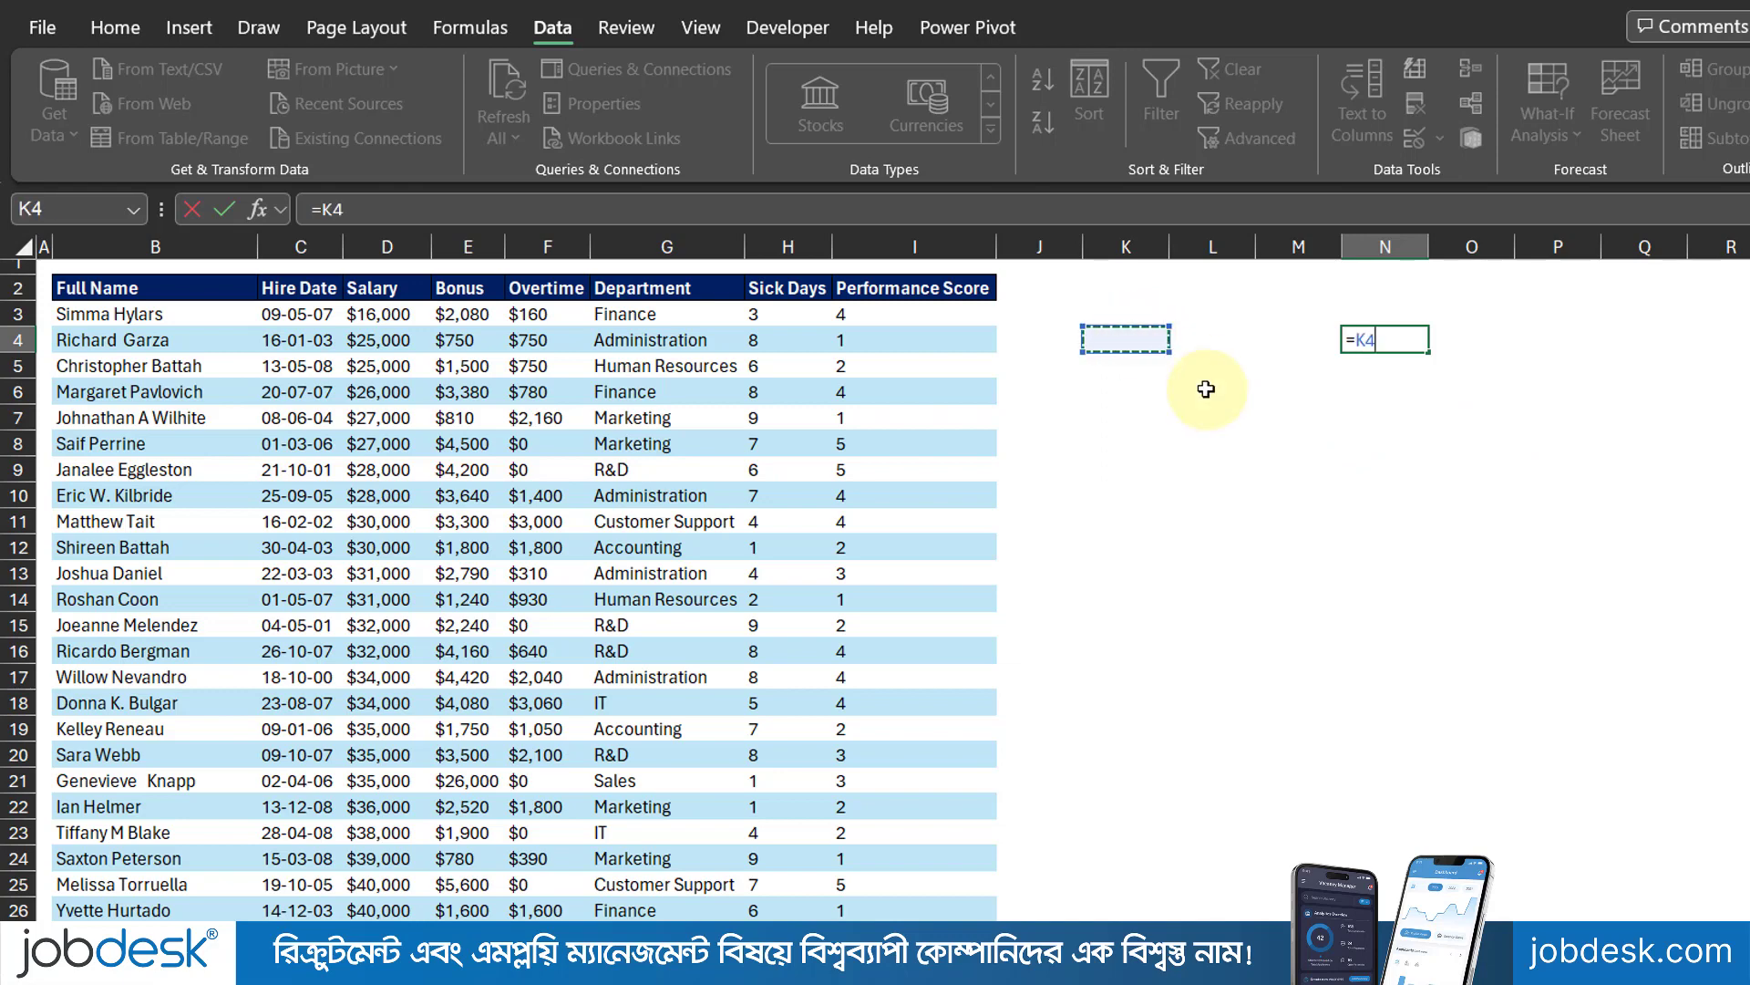
pyautogui.press('Return')
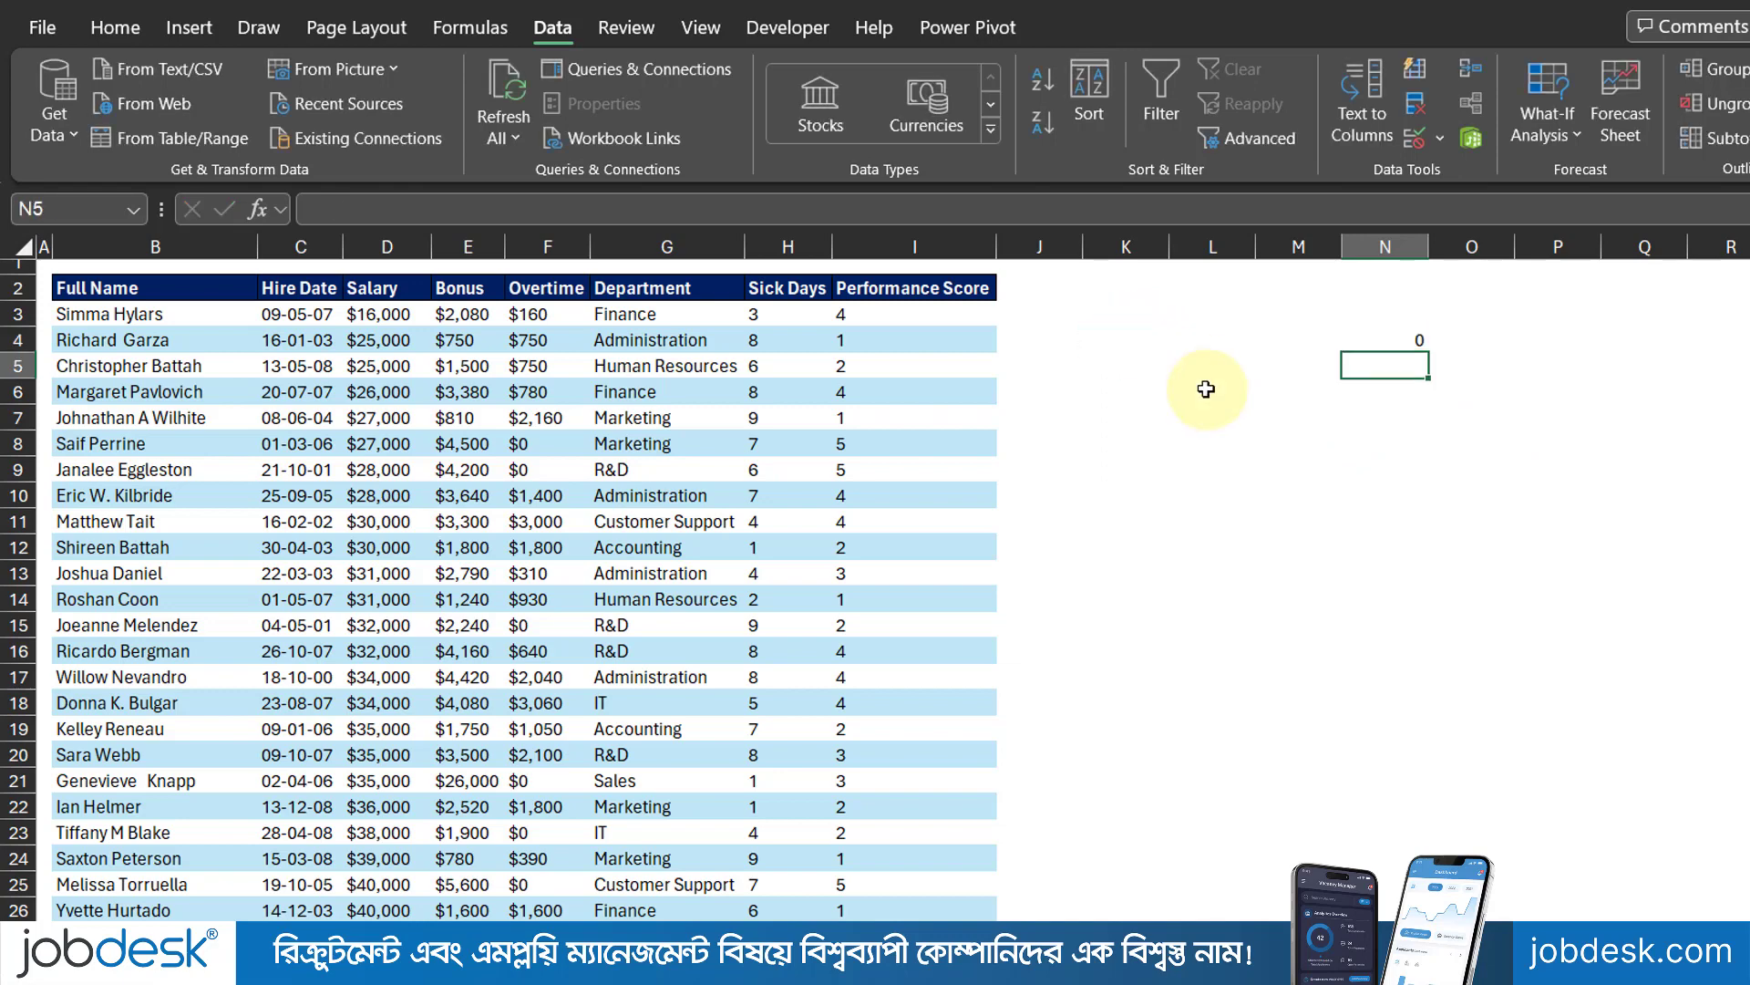
# Step: Test the direct reference by entering r in cell K4, and clear the formula from cell N4
pyautogui.click(1158, 350)
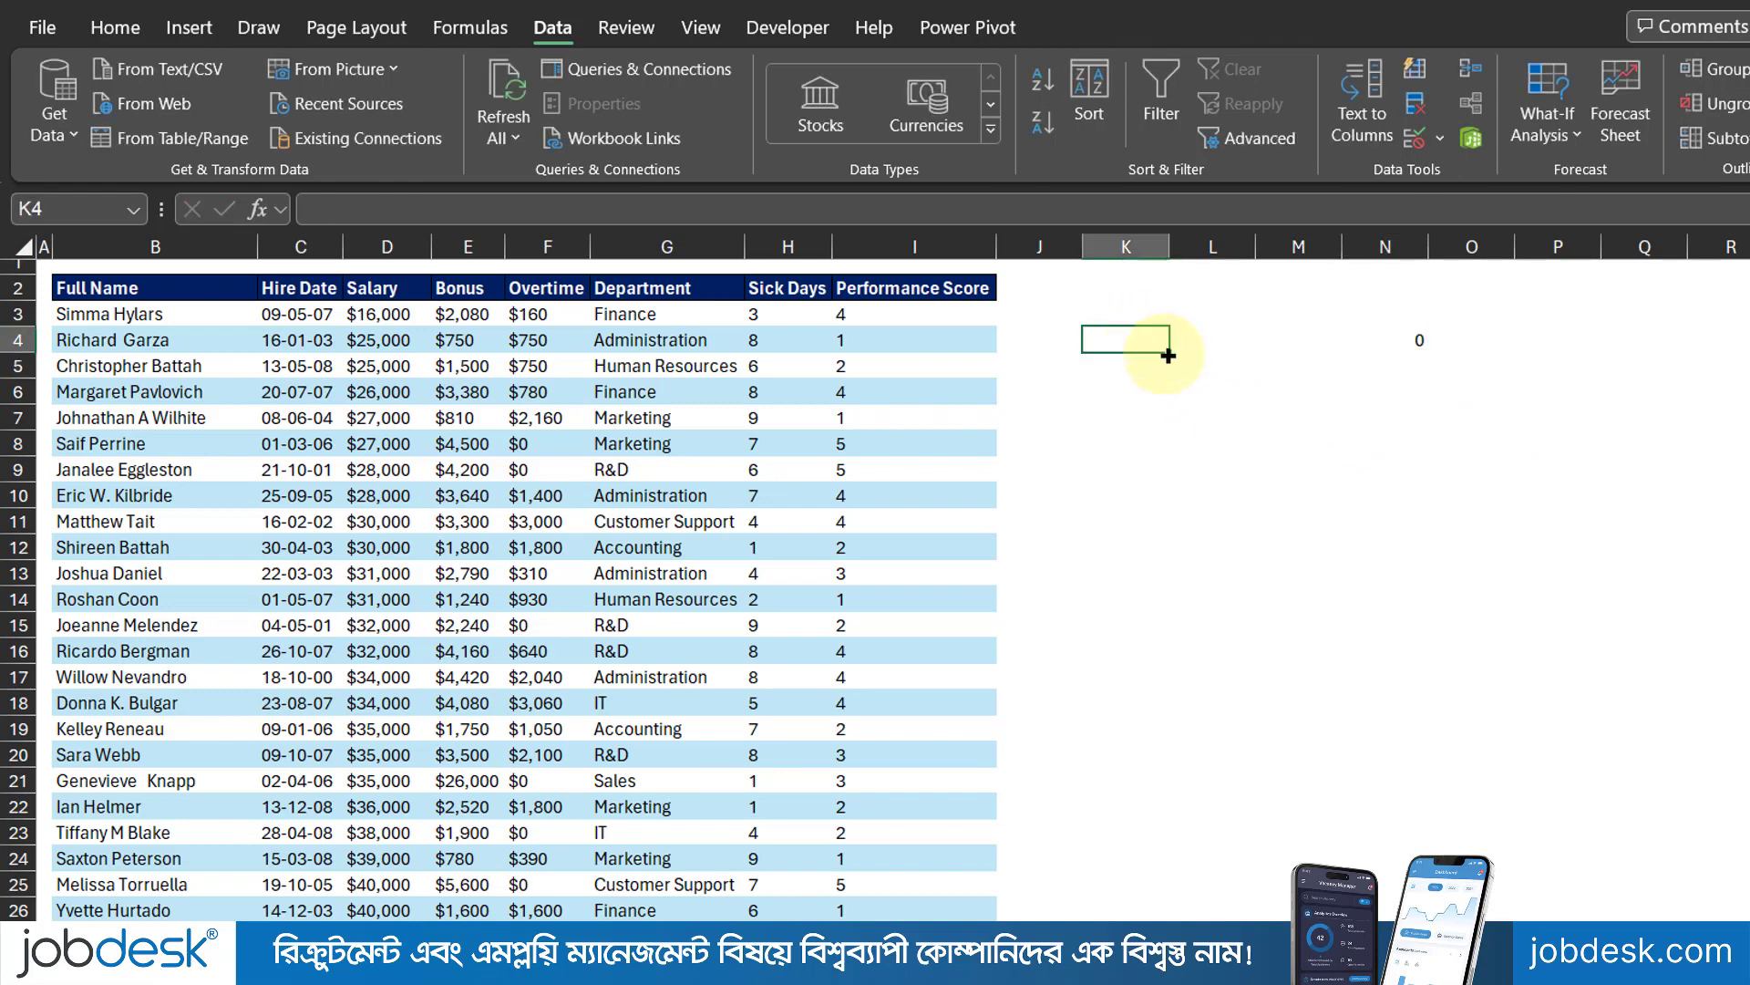
pyautogui.write('r')
pyautogui.press('Tab')
pyautogui.click(1385, 345)
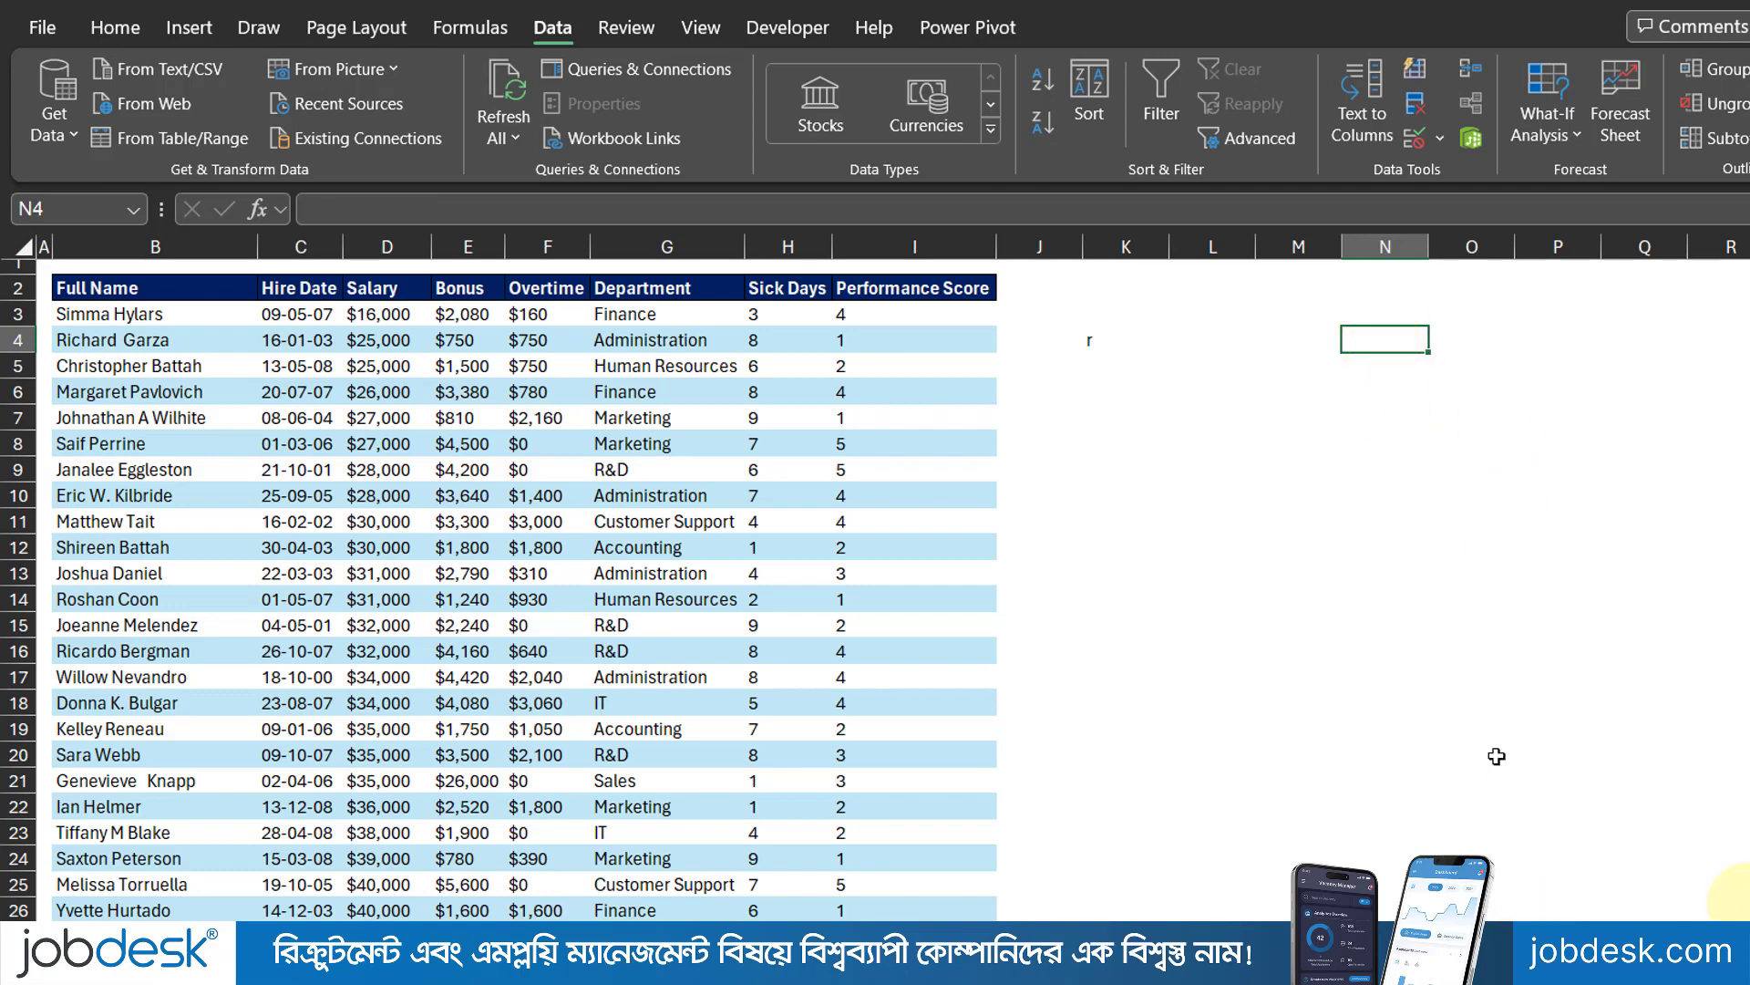
# Step: Enter the formula =INDIRECT(K2) in cell K4
pyautogui.click(1131, 339)
pyautogui.write('=ind')
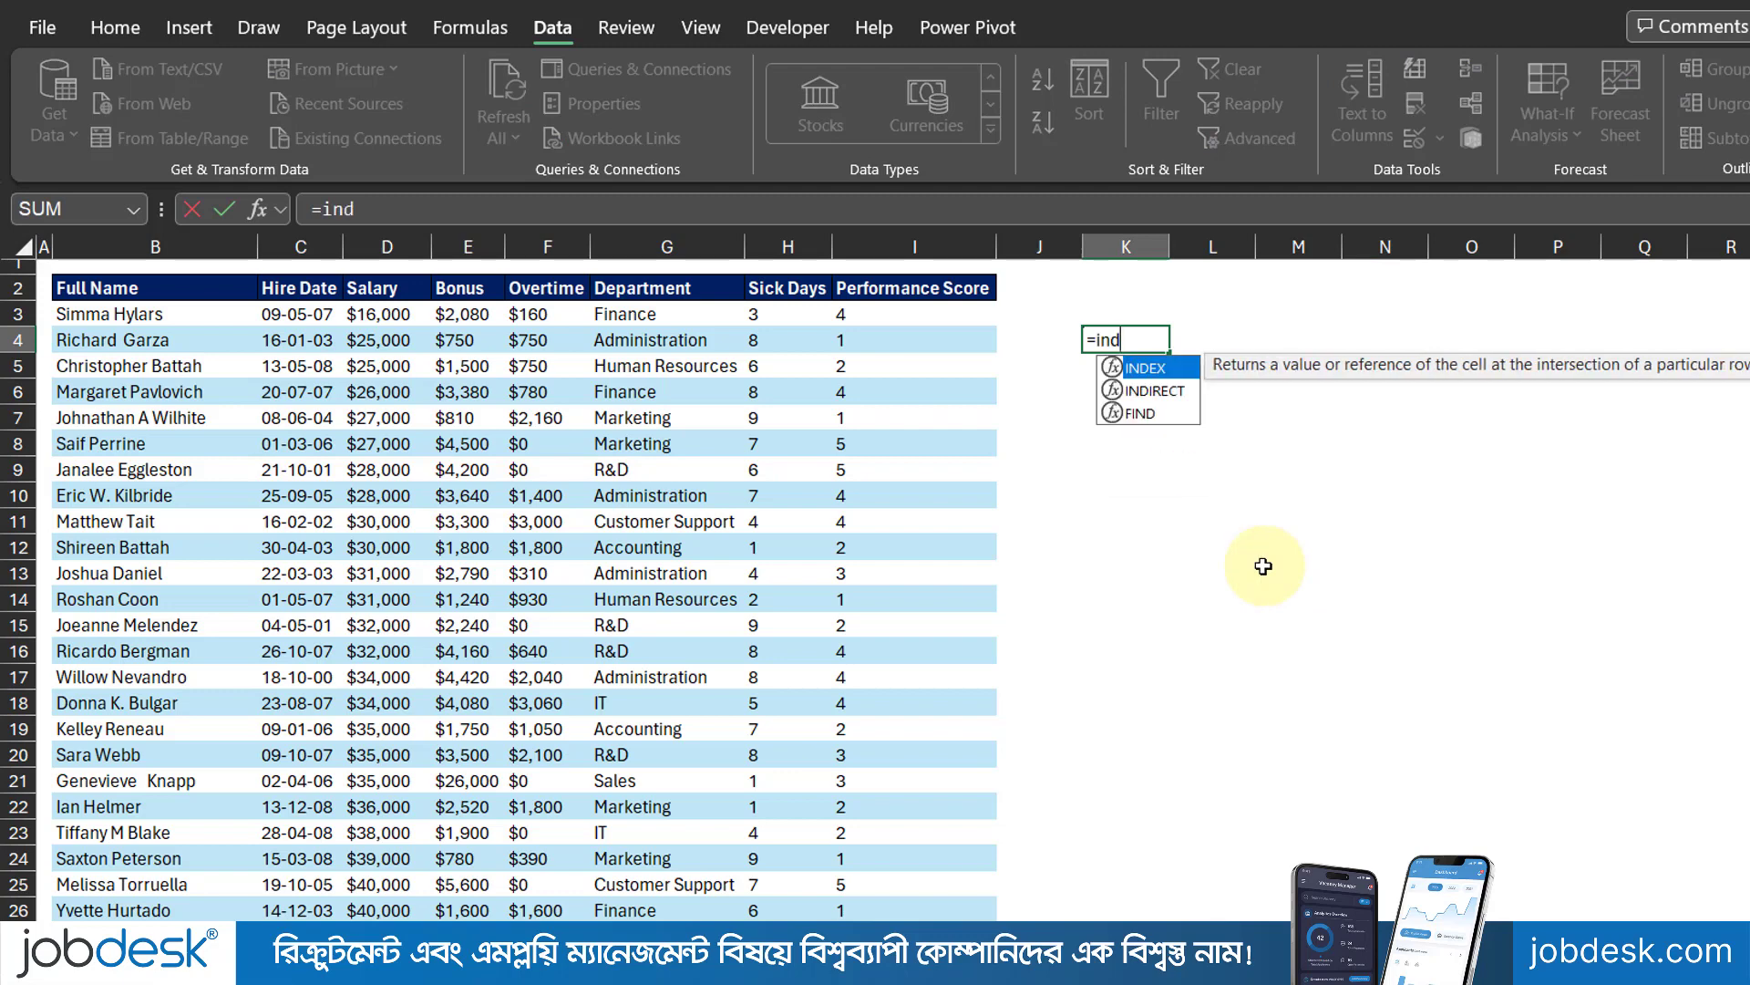
pyautogui.doubleClick(1156, 391)
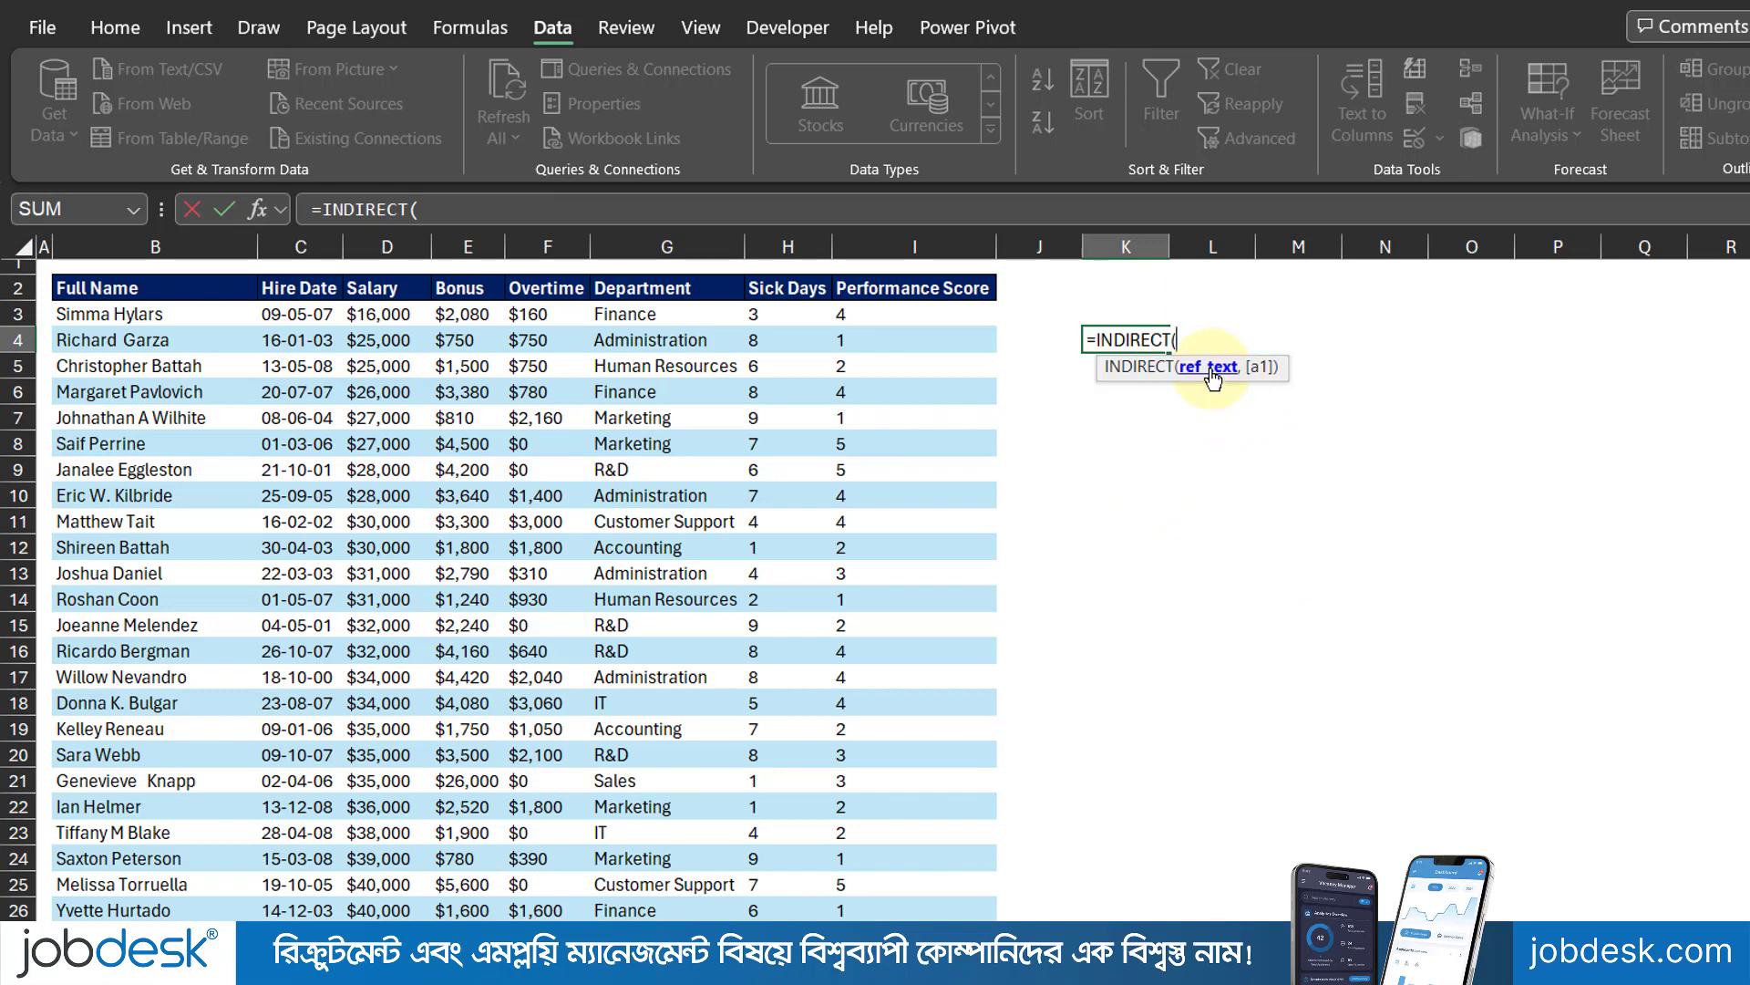
pyautogui.click(1133, 284)
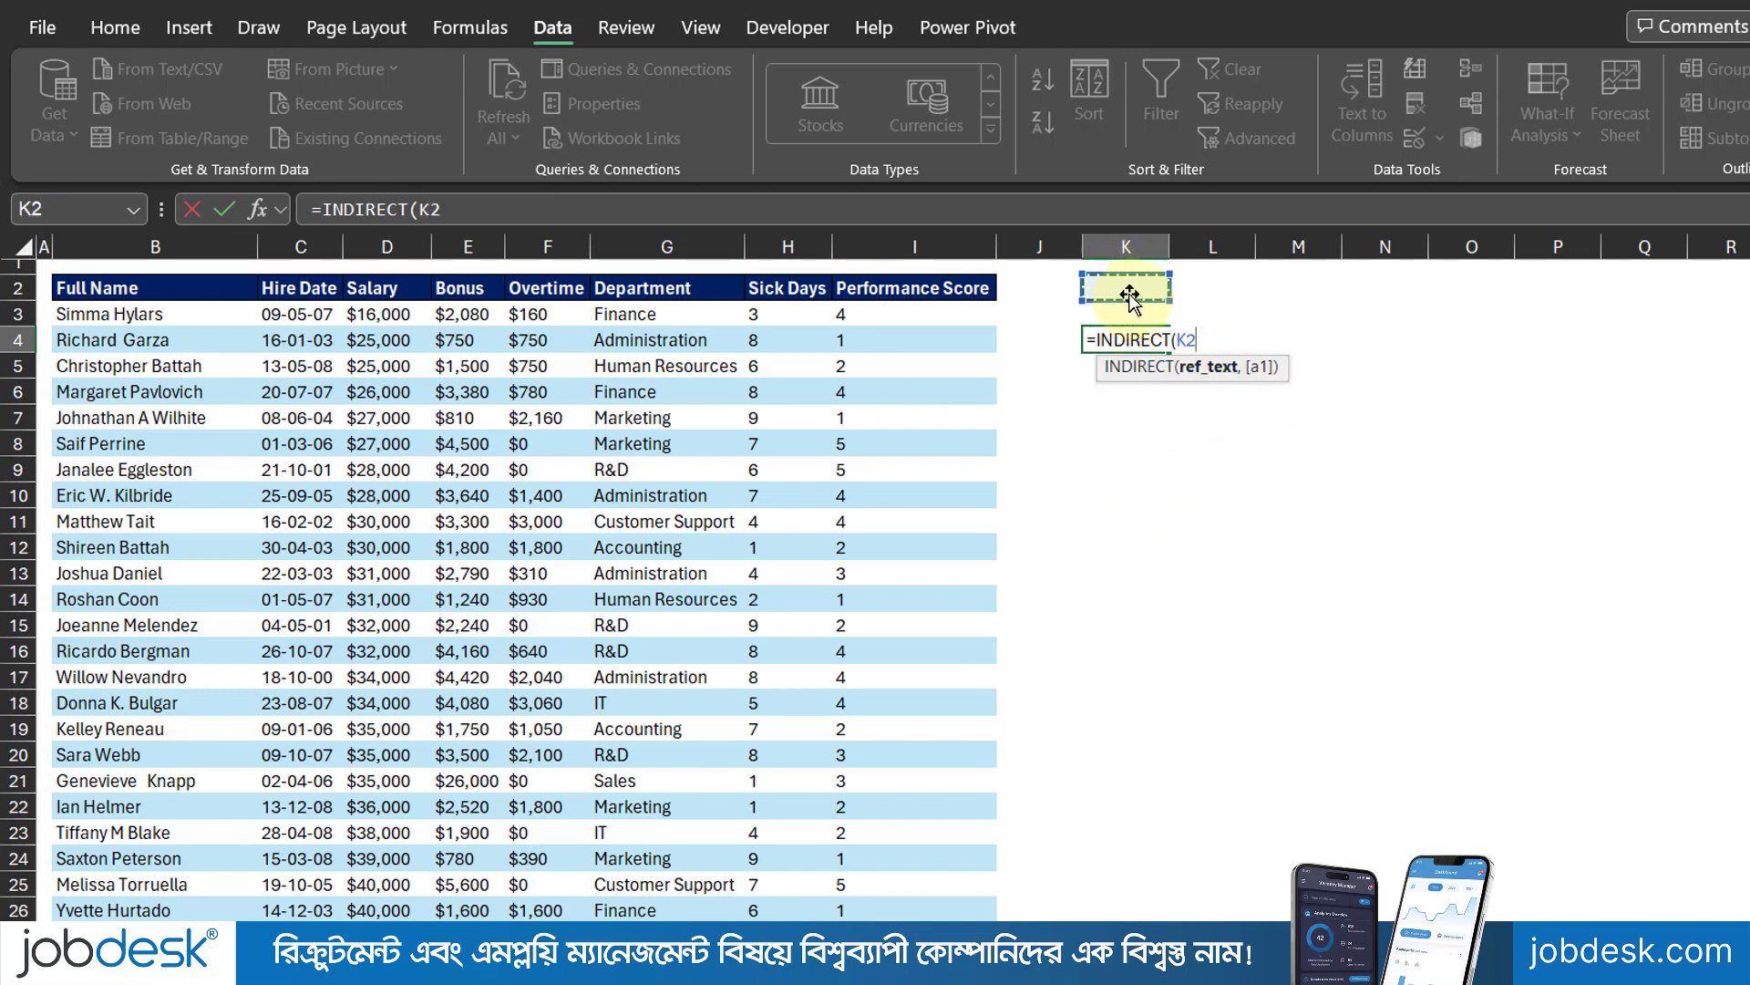
pyautogui.press('Return')
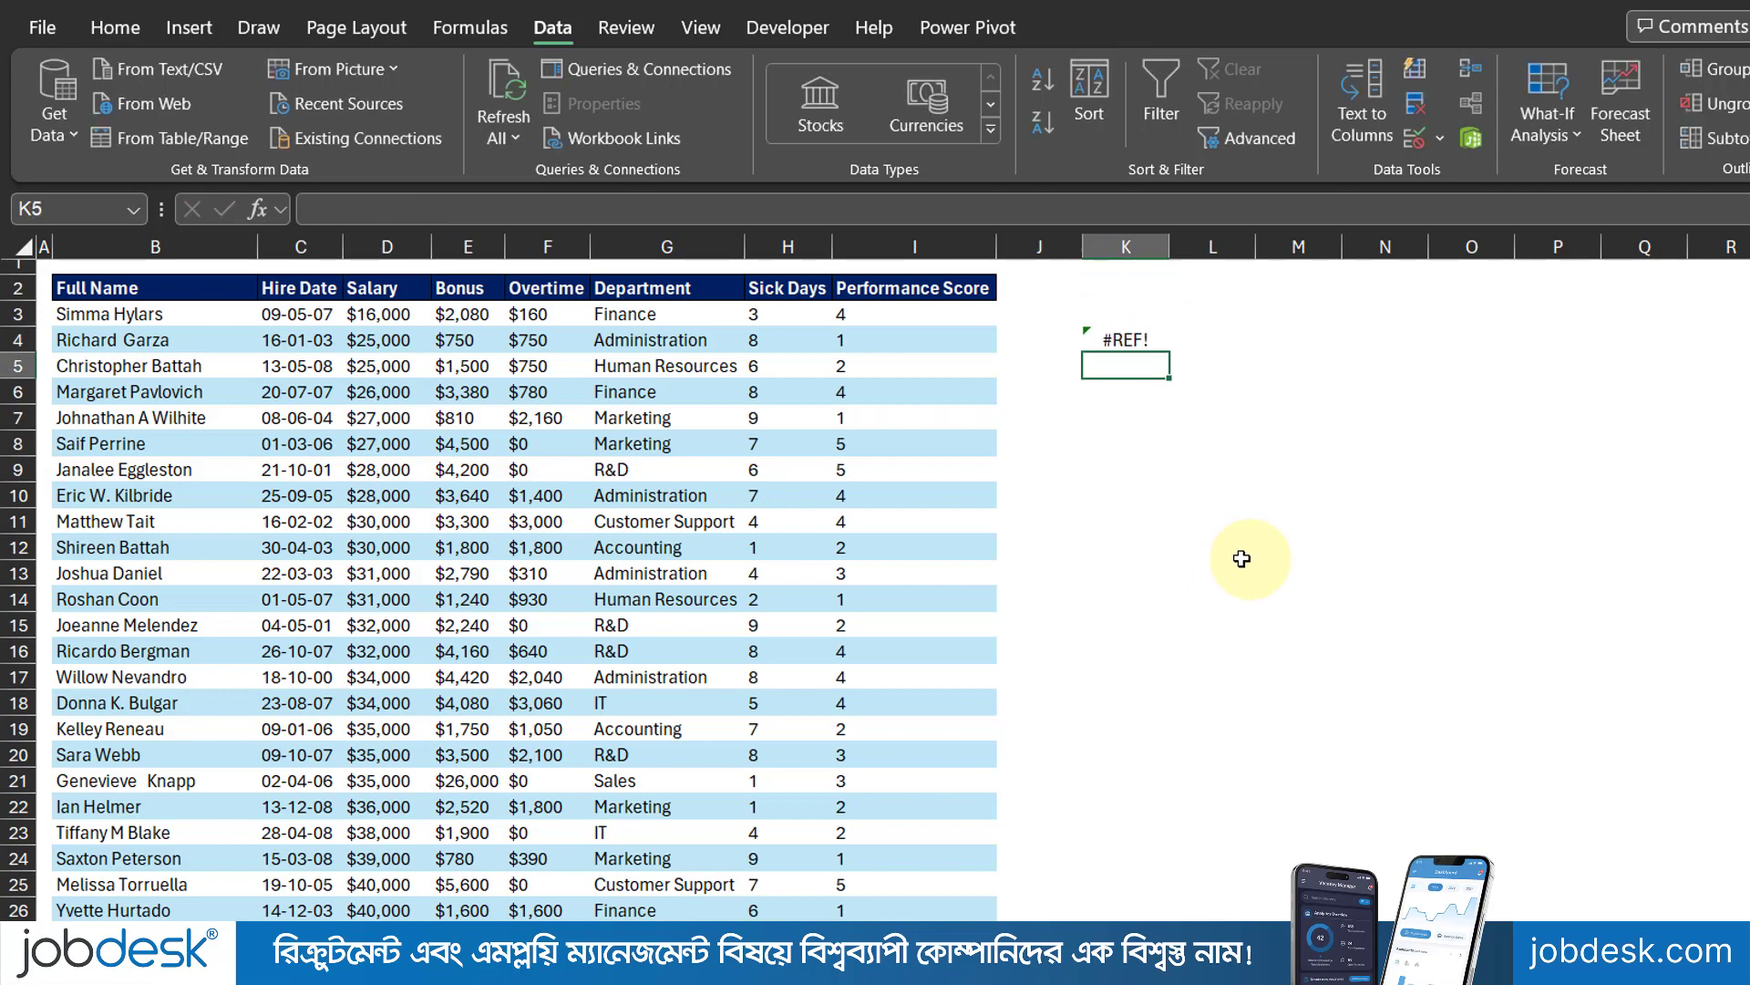
pyautogui.click(1144, 339)
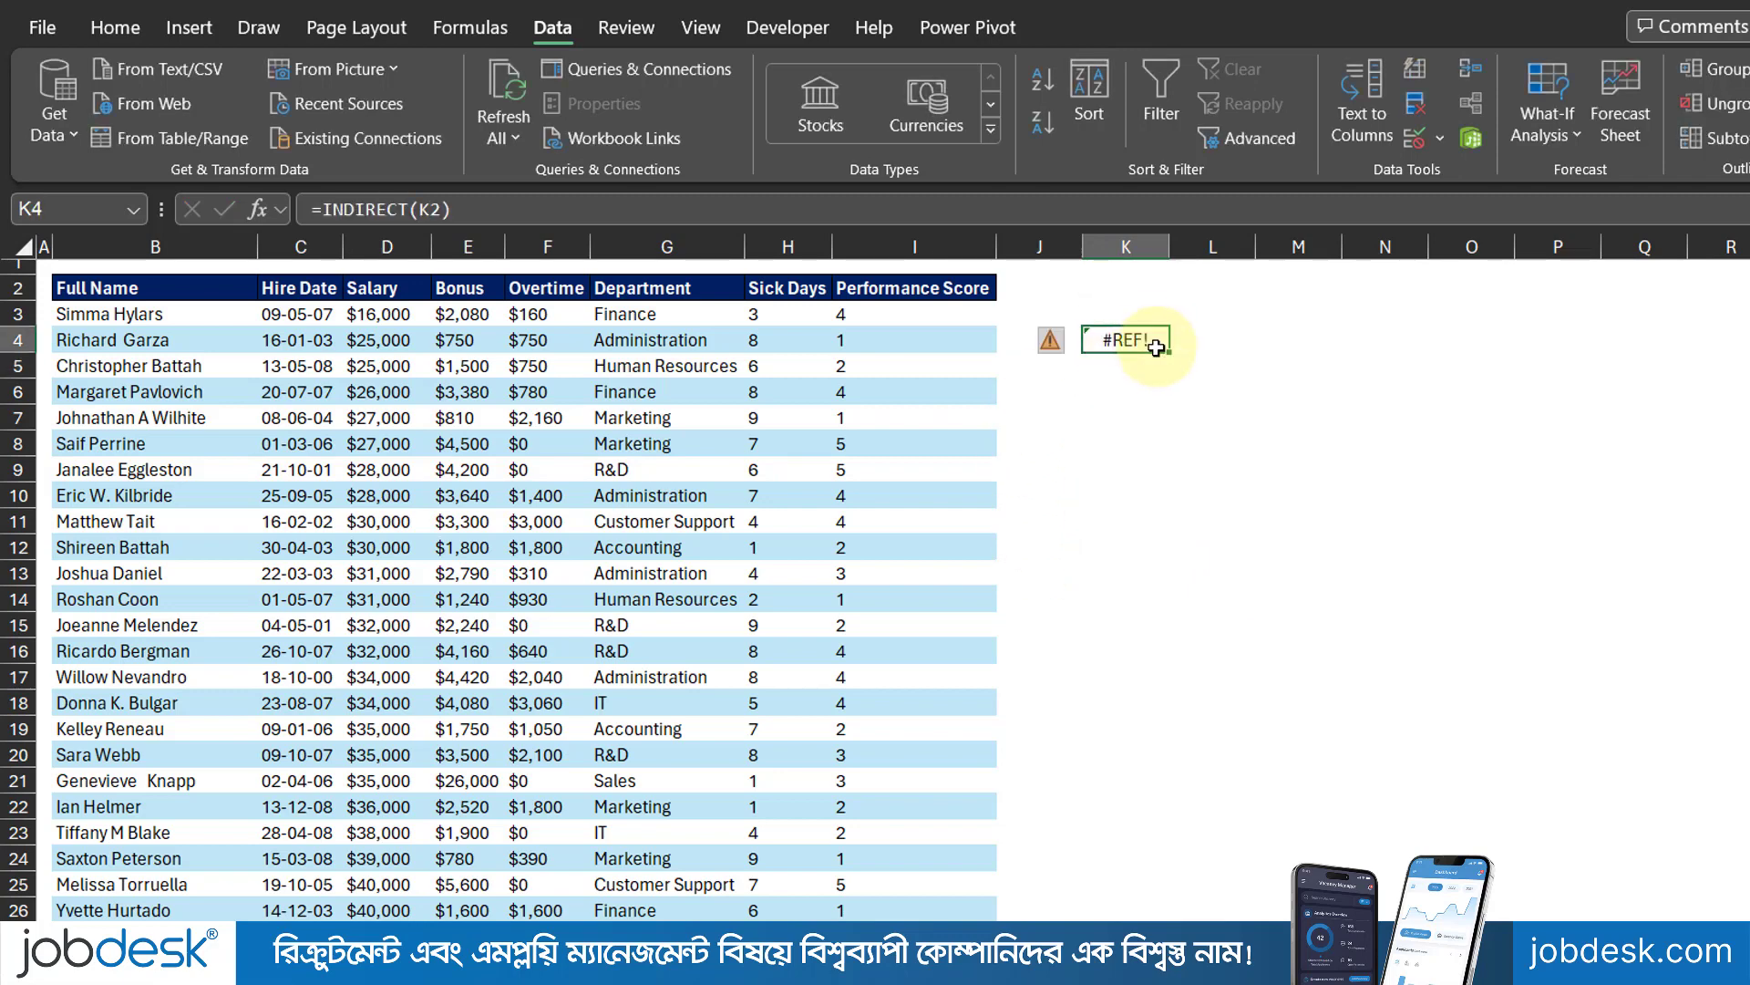
# Step: Enter B2 as text in cell K2 so the INDIRECT formula in K4 points to the Full Name header
pyautogui.click(1136, 290)
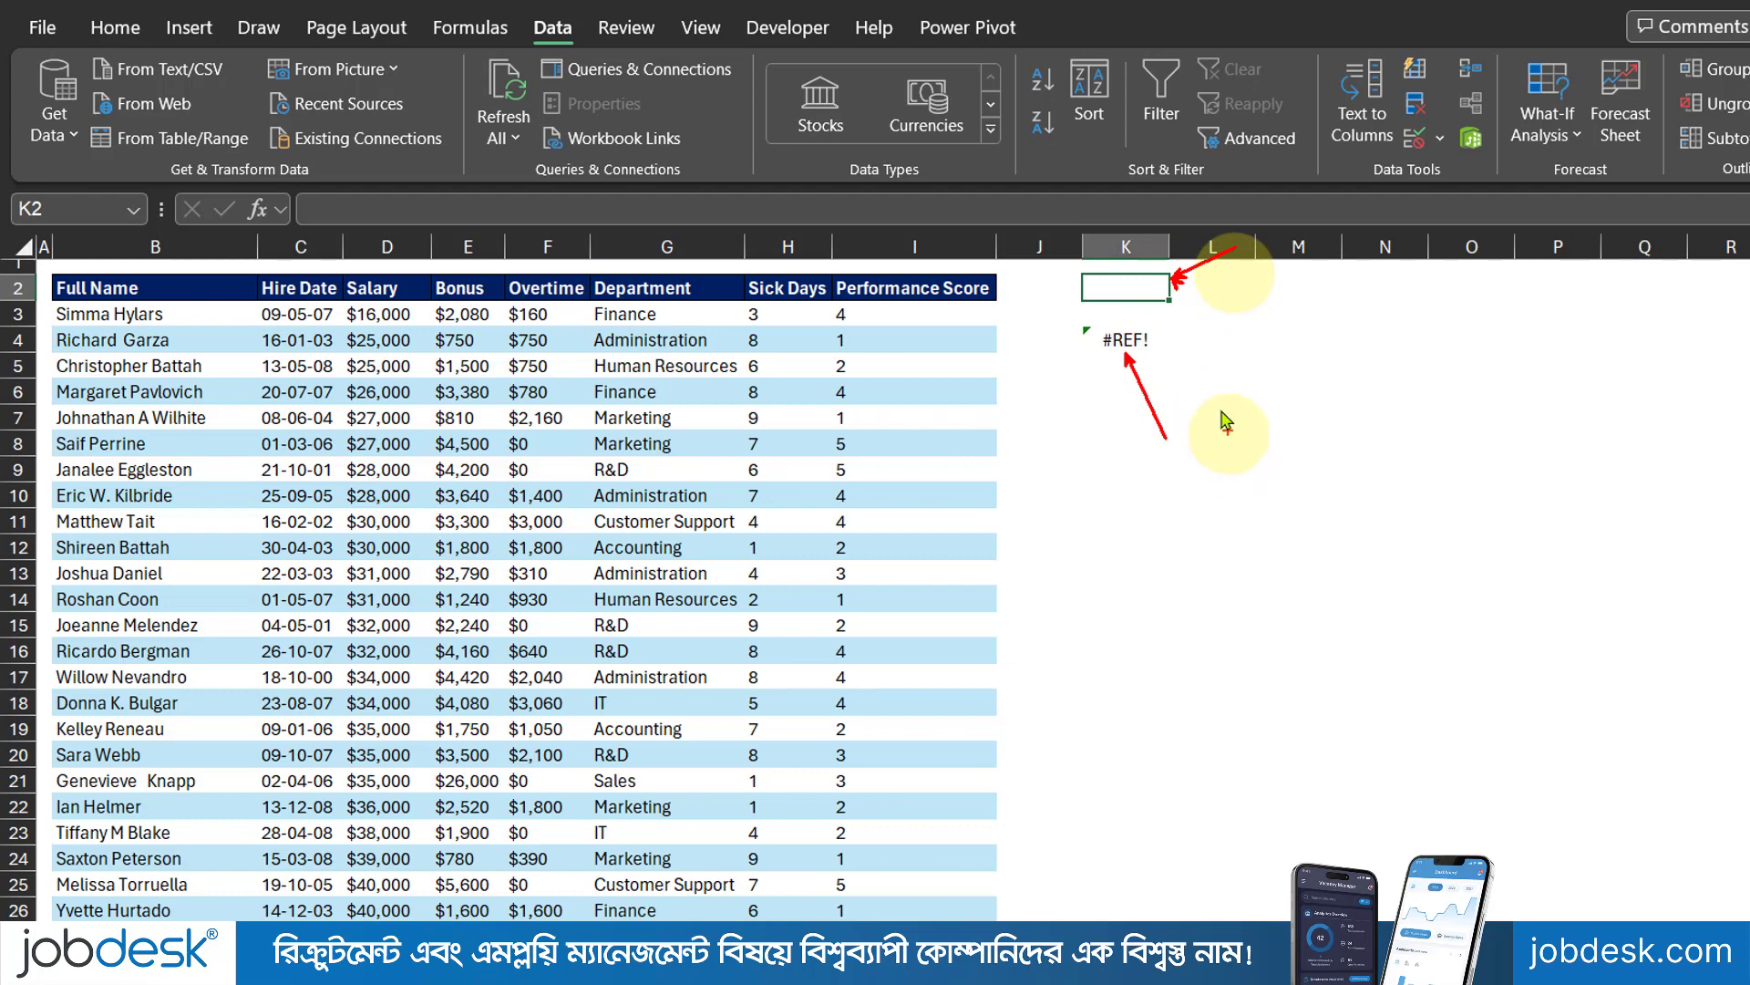
pyautogui.click(168, 293)
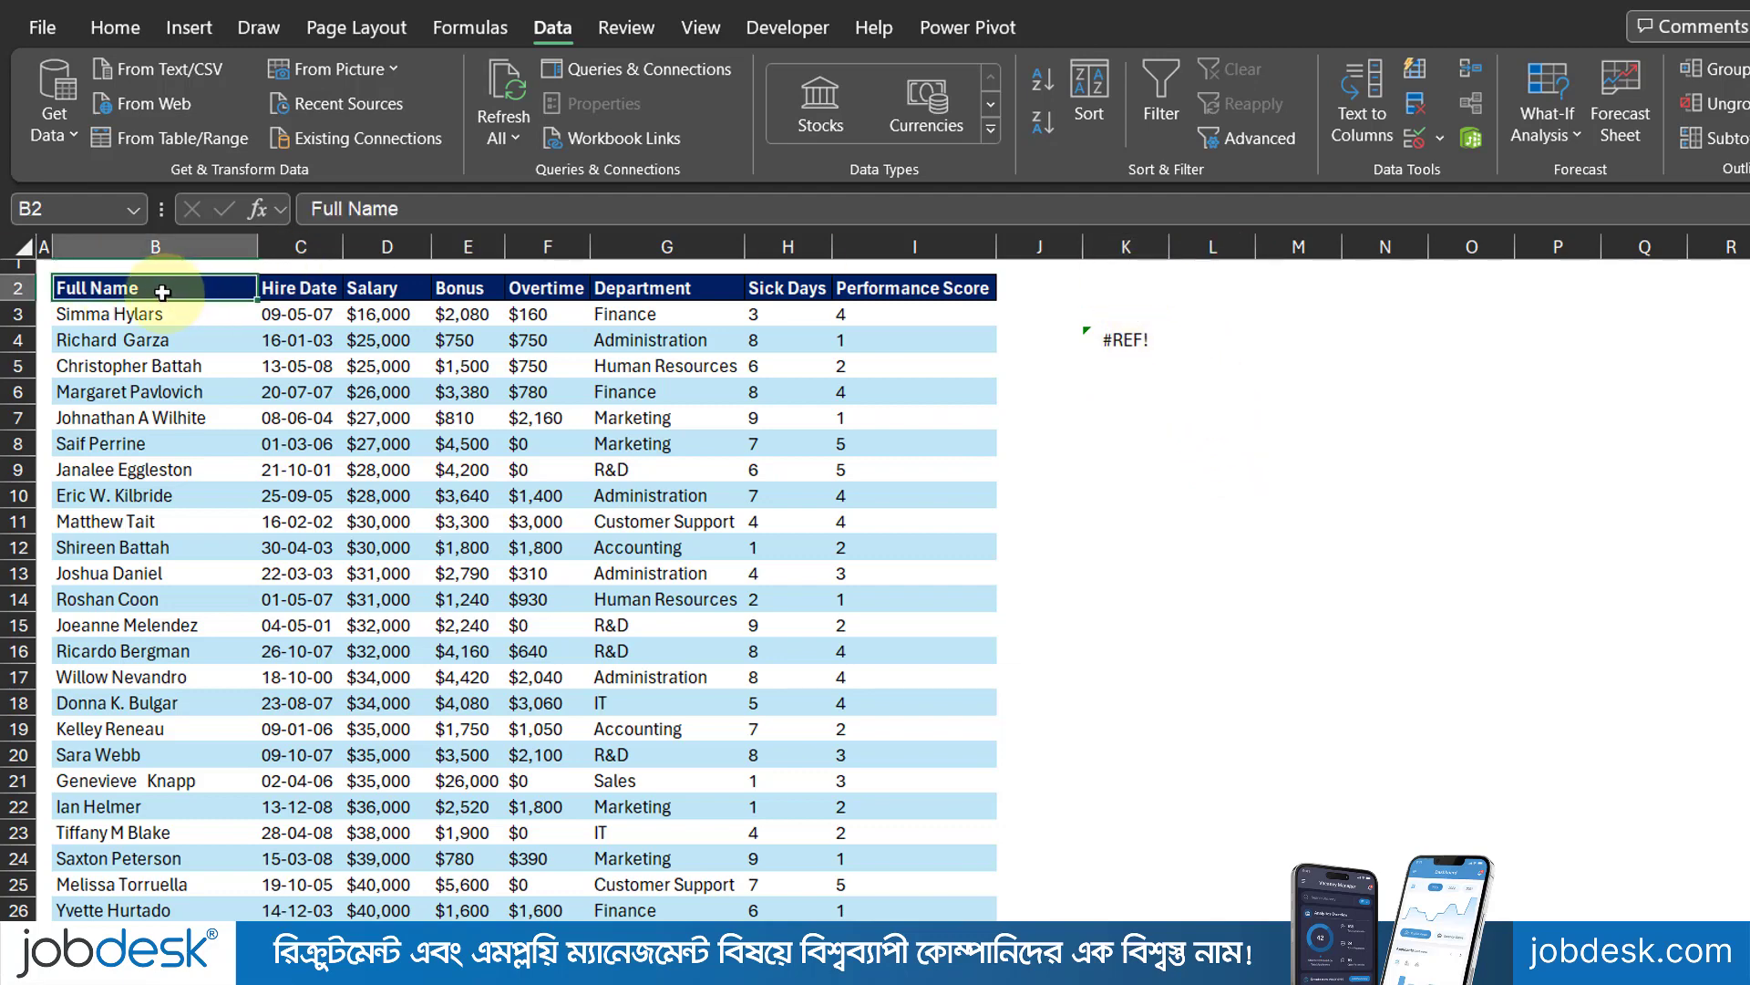
pyautogui.click(1116, 286)
pyautogui.write('B')
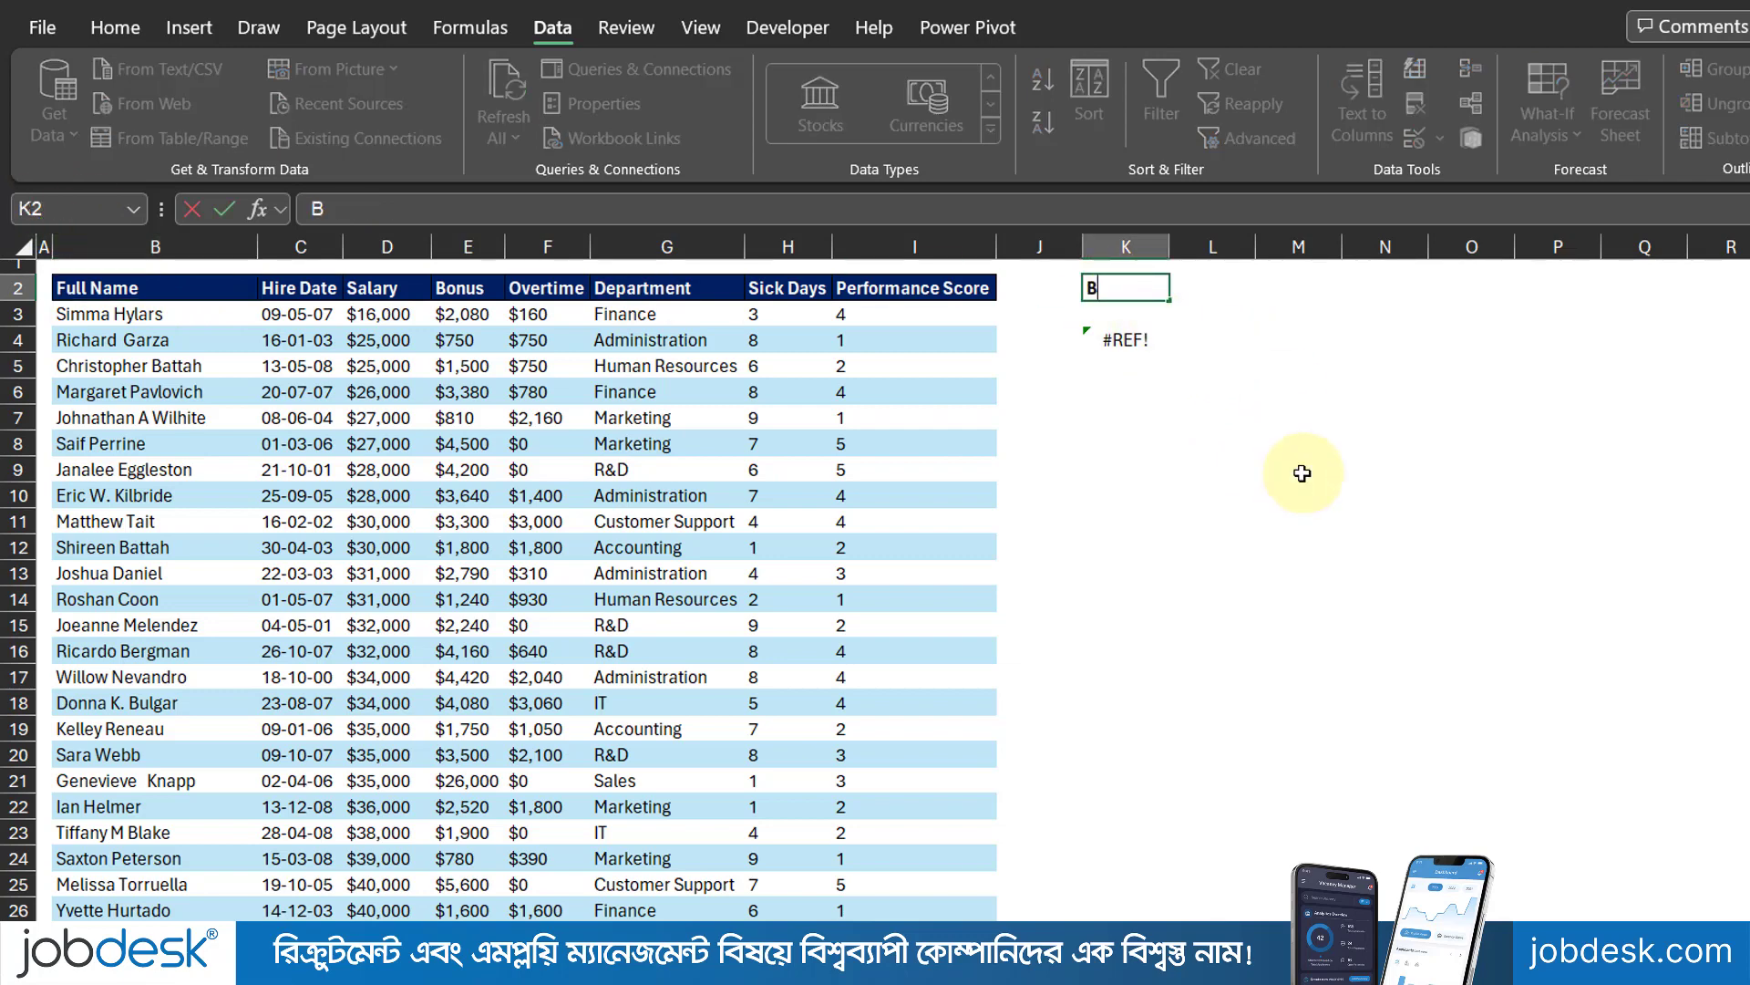
pyautogui.press('Return')
pyautogui.press('Up')
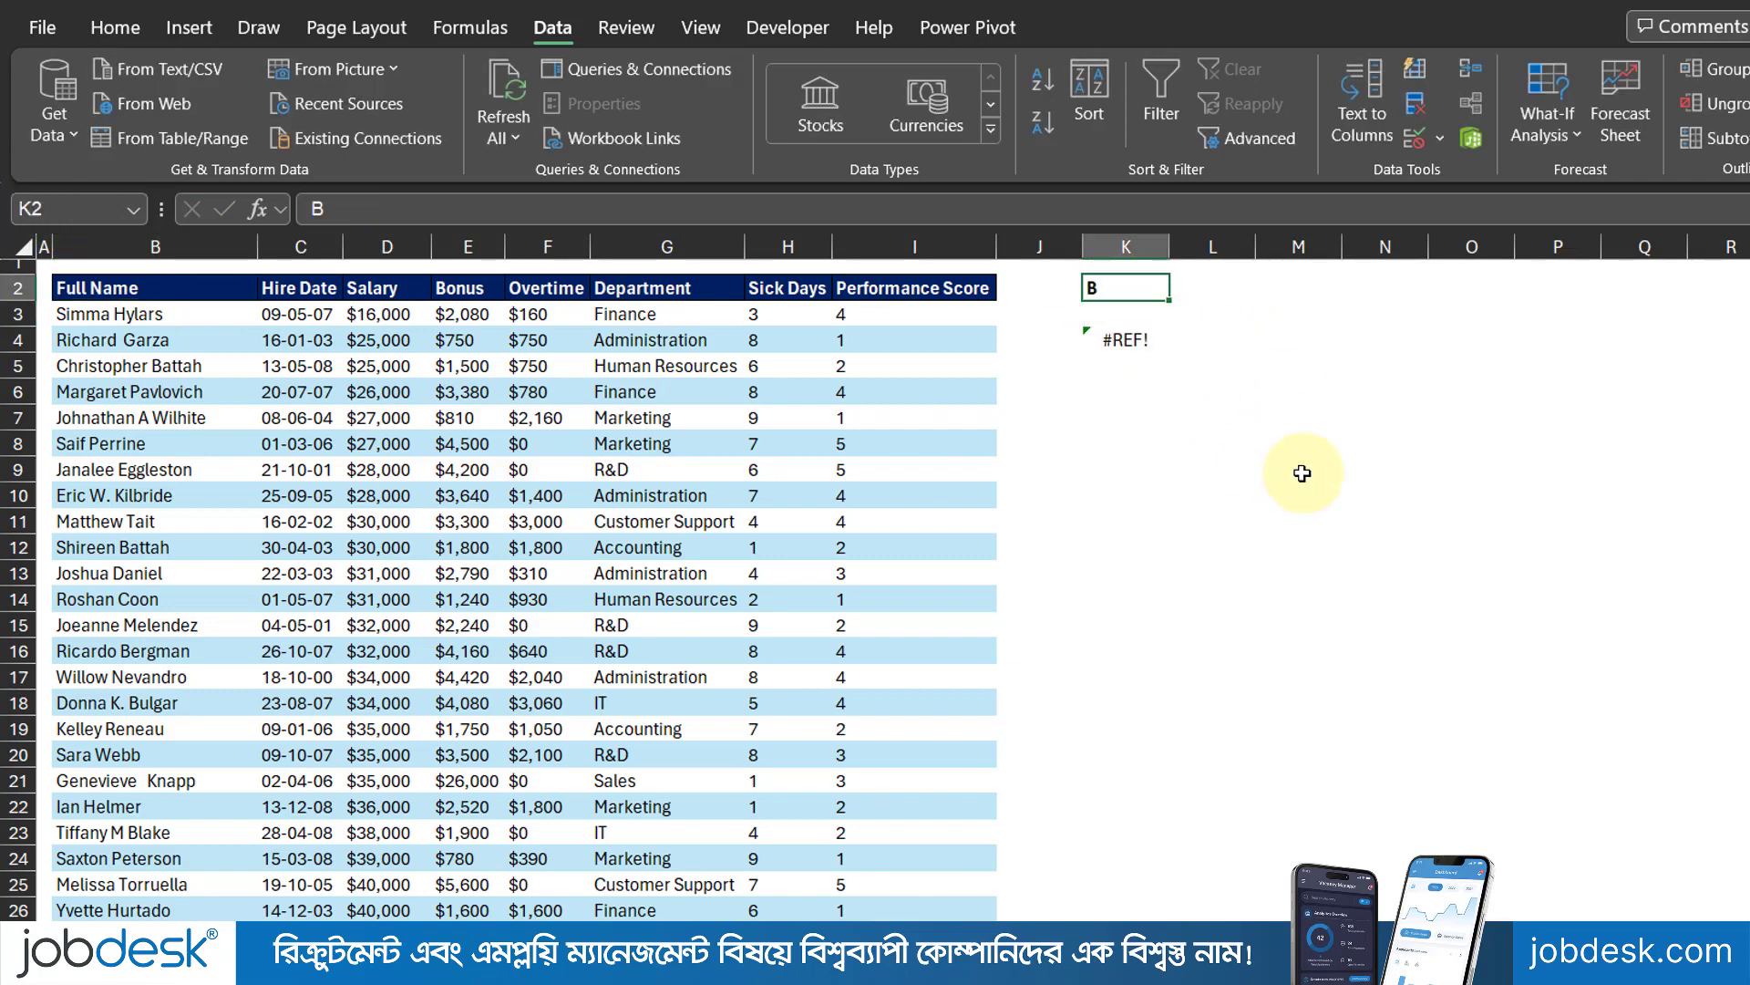
pyautogui.write('2B2')
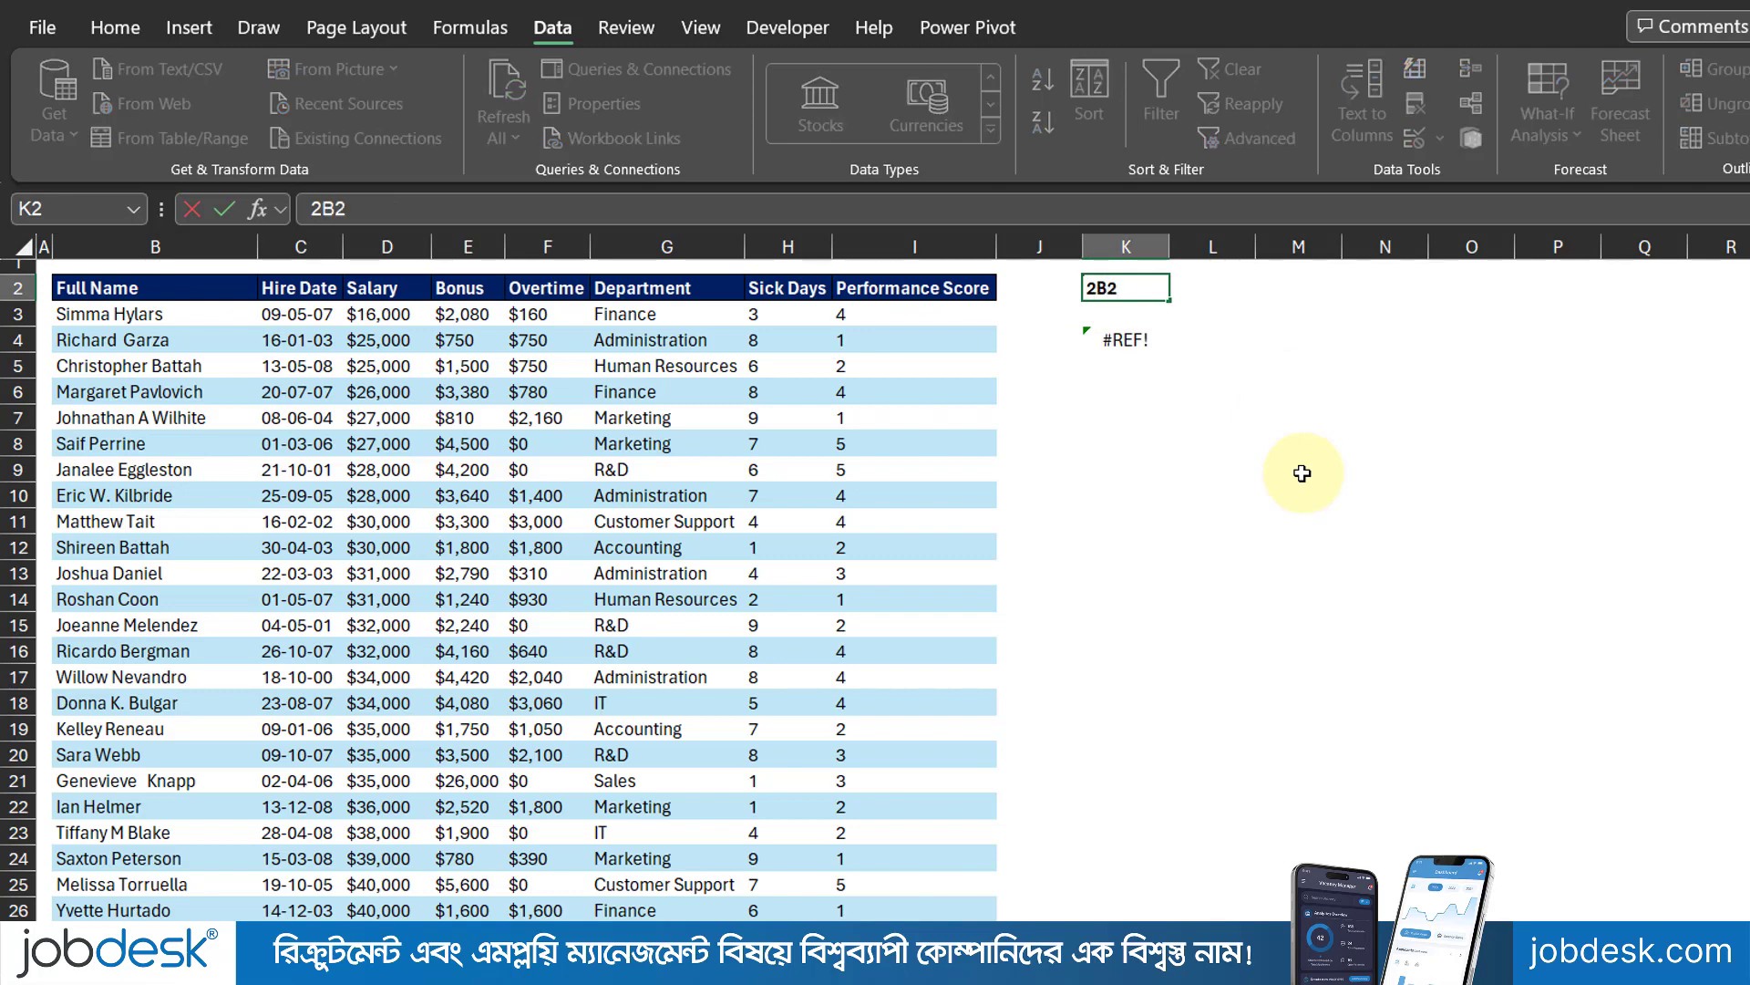
pyautogui.press('BackSpace')
pyautogui.press('BackSpace')
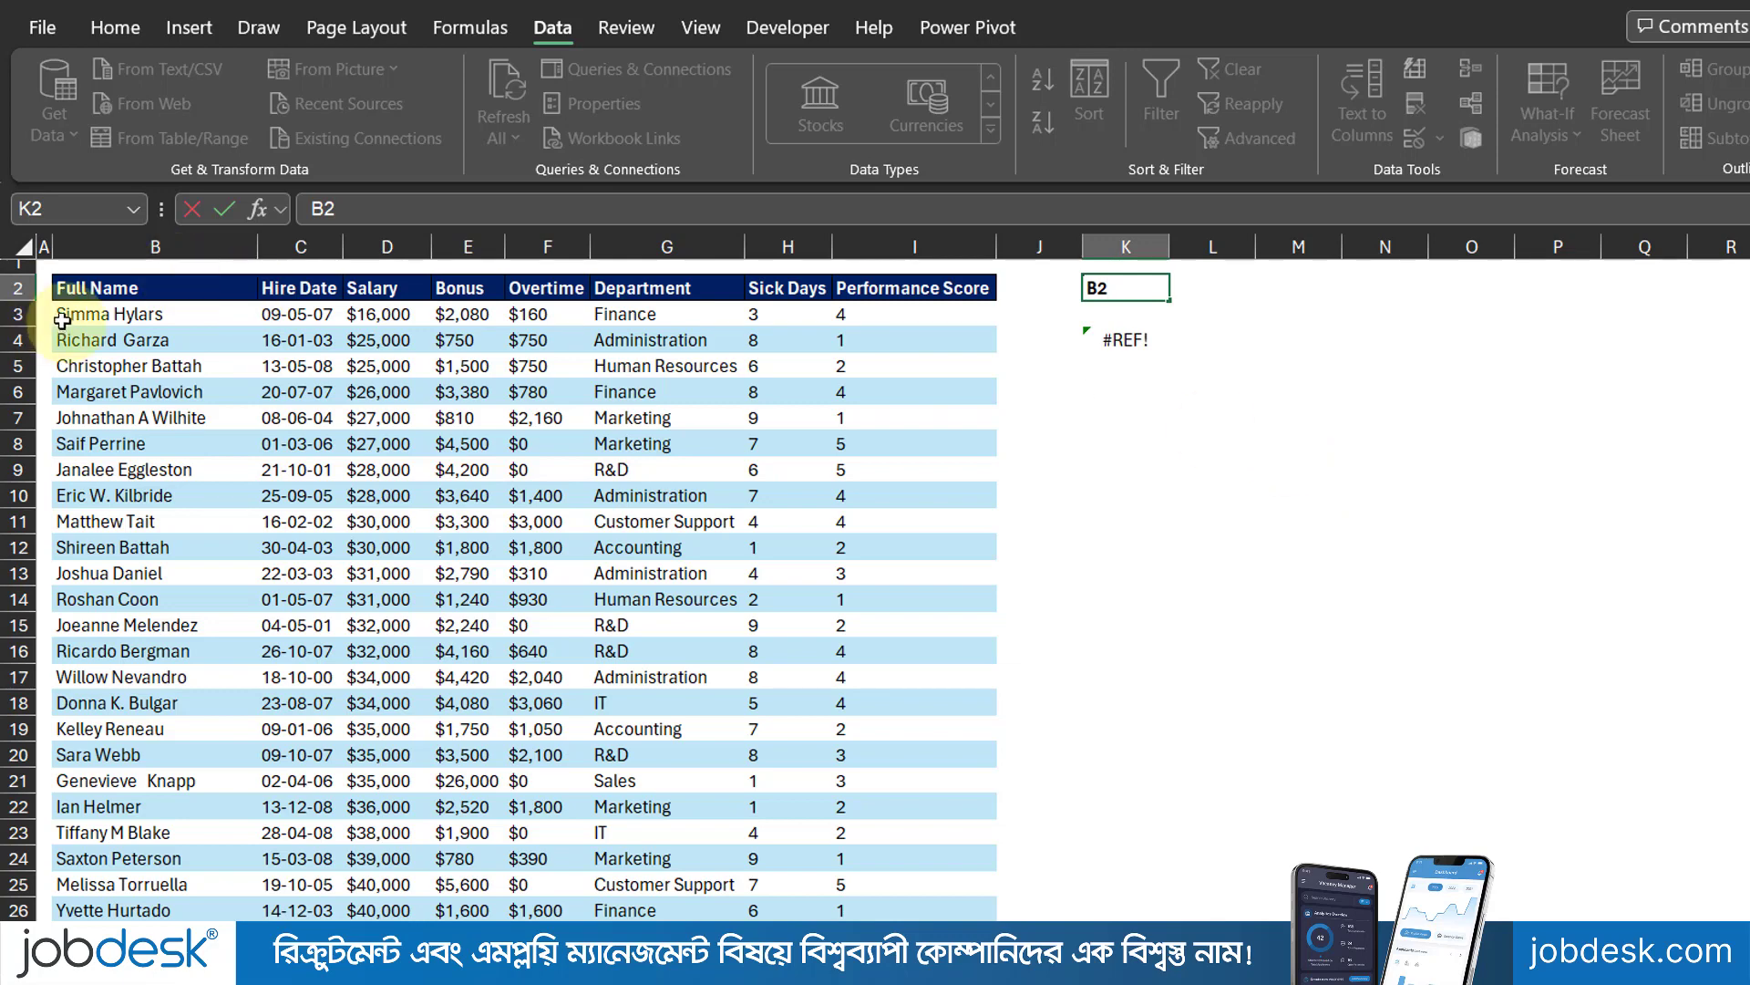
pyautogui.click(1135, 341)
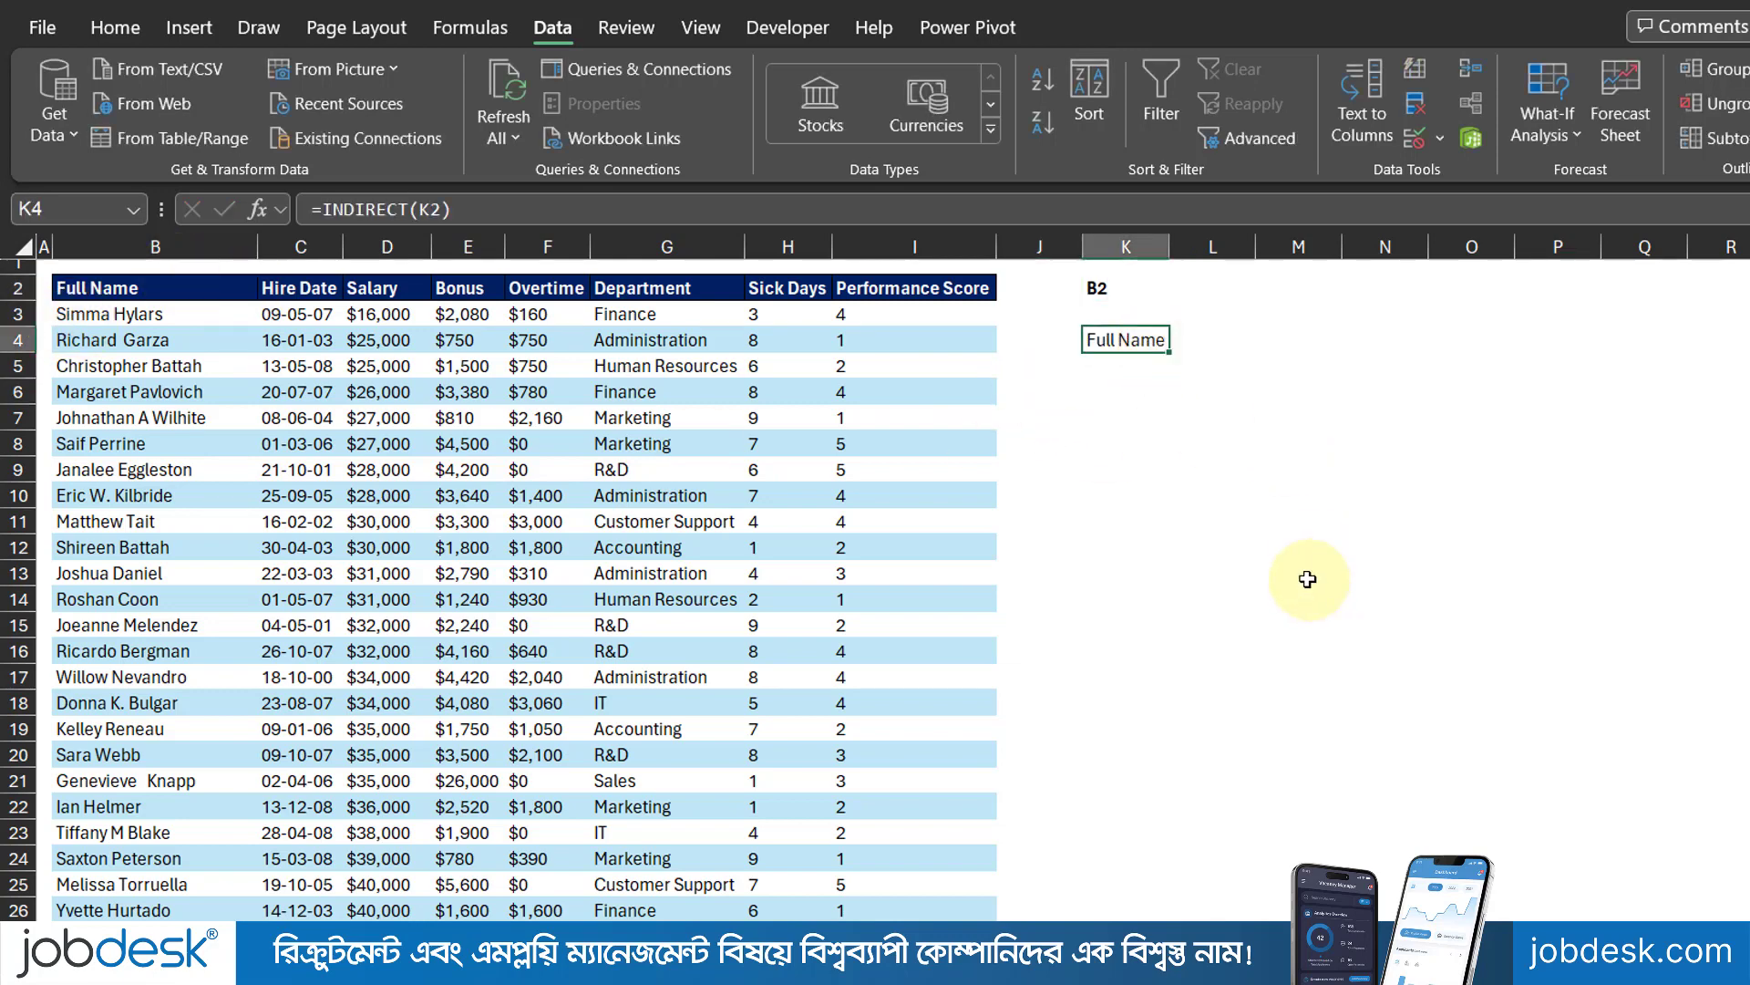
# Step: Replace the reference text in K2 with the range name Full_Name to feed the INDIRECT formula
pyautogui.click(1128, 288)
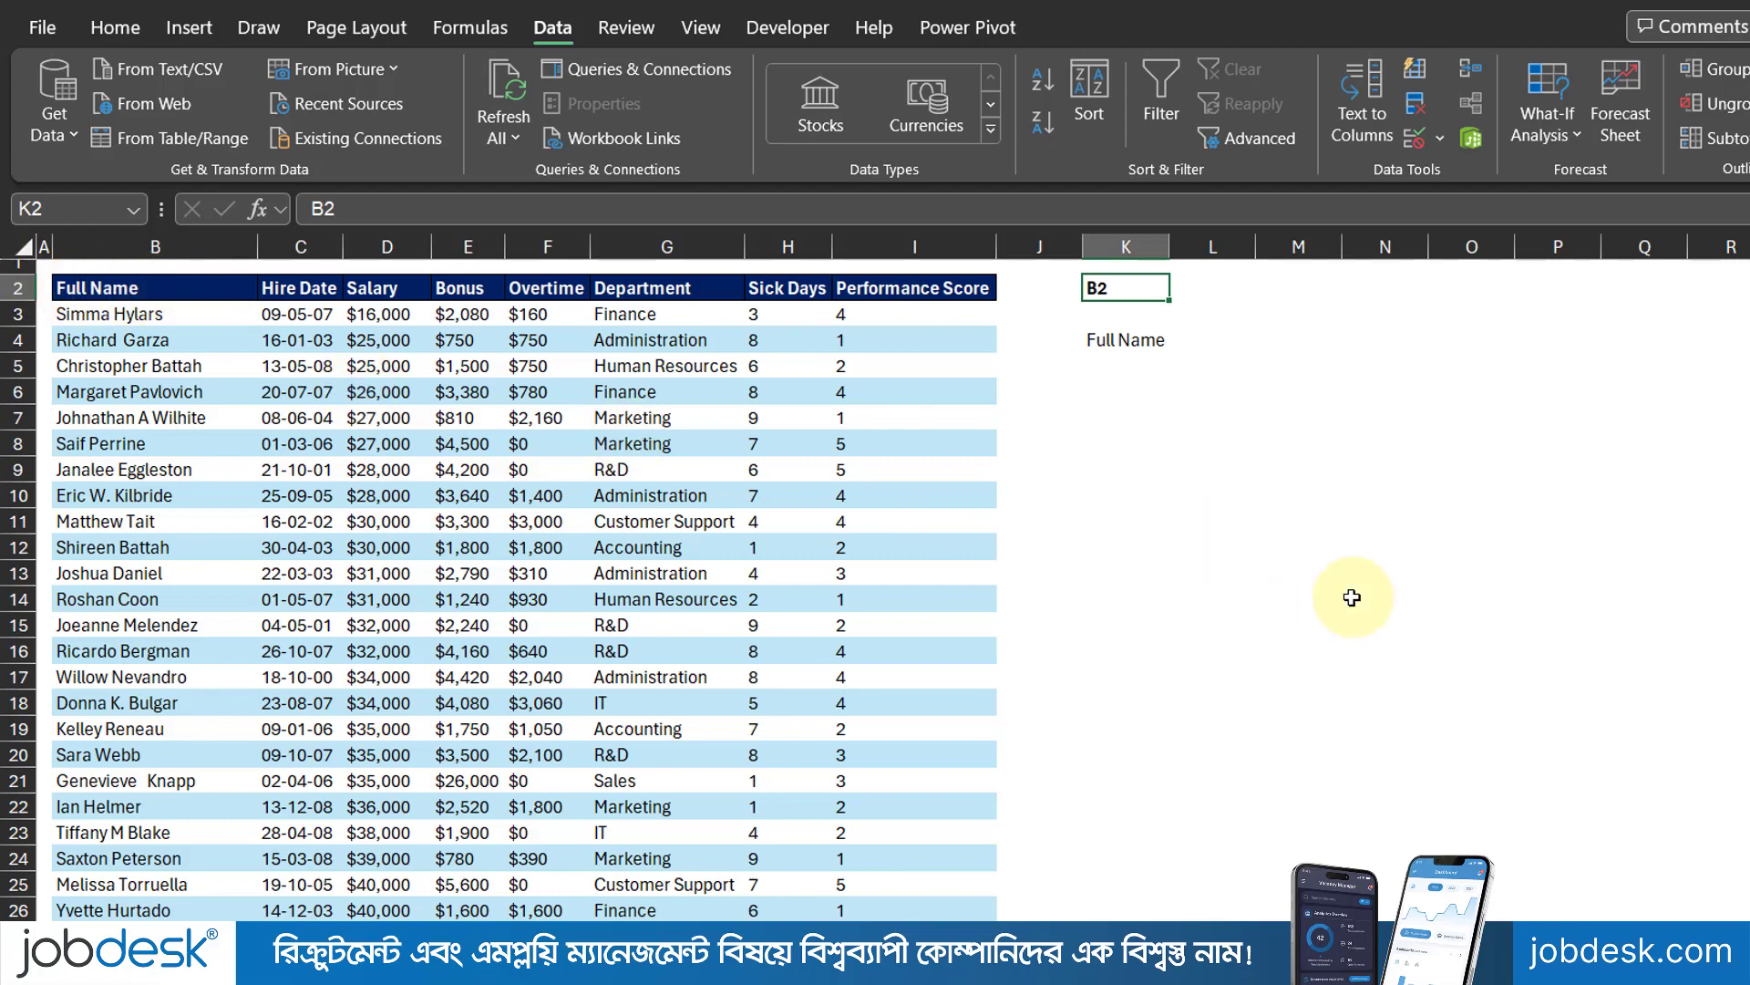
pyautogui.write('Full_')
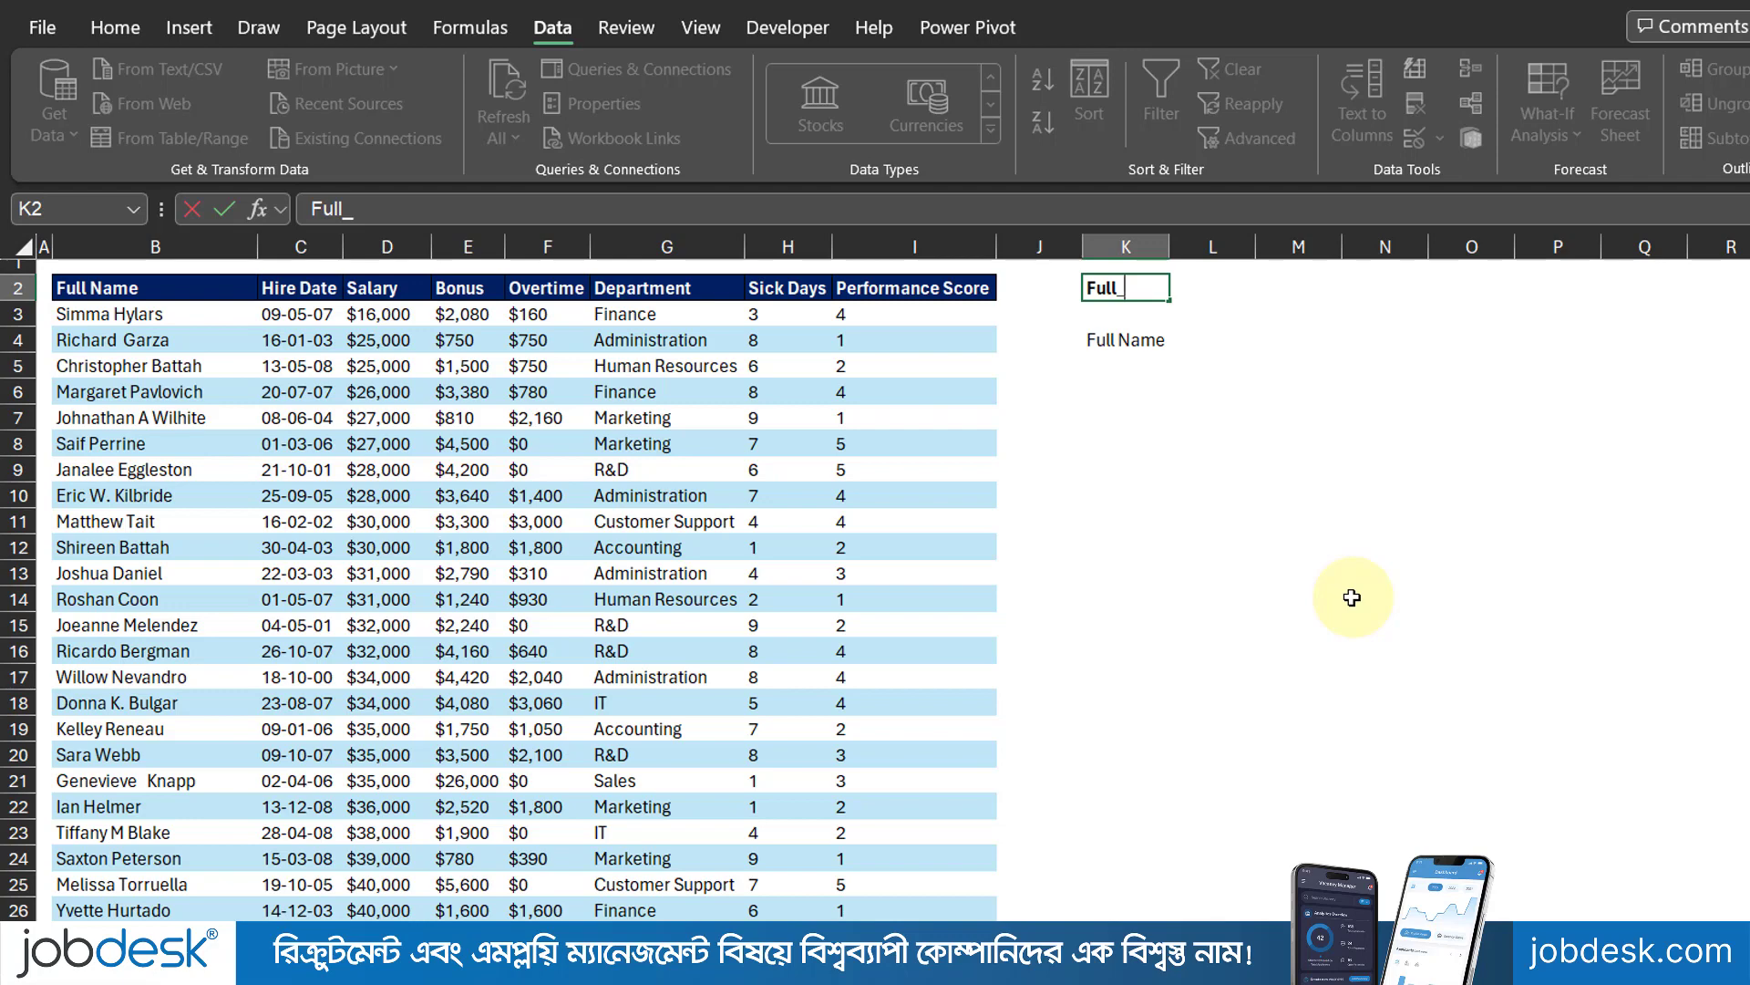
pyautogui.write('Name')
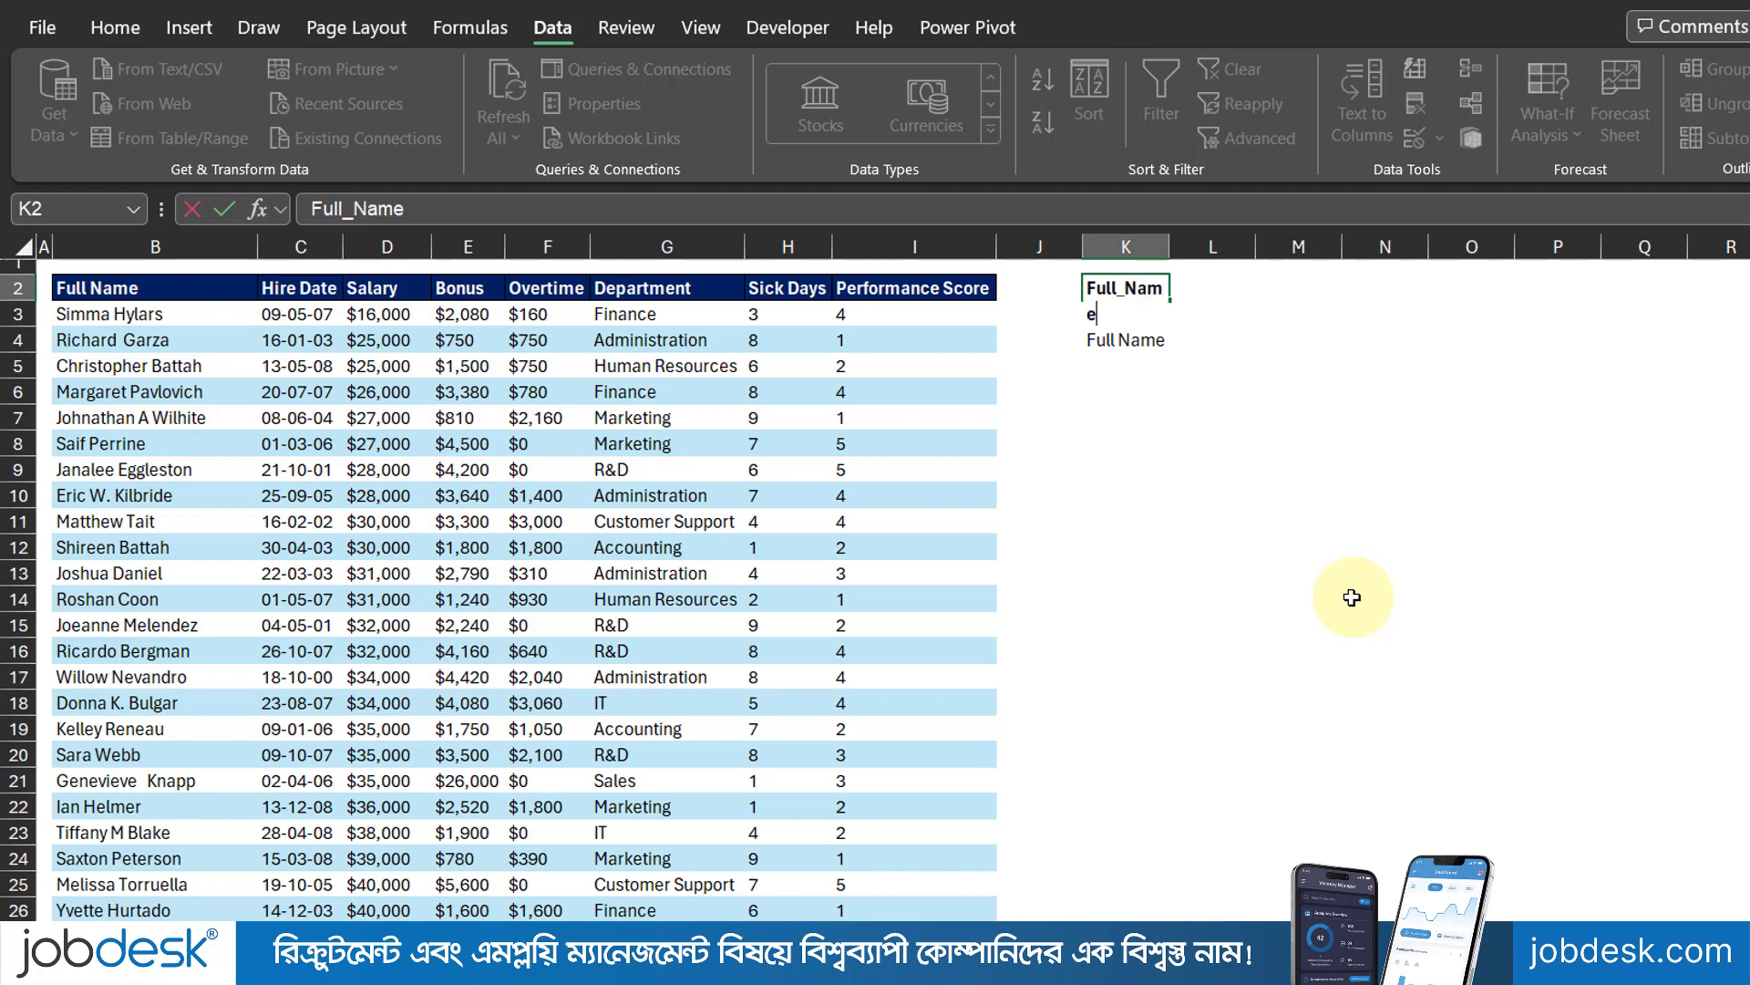
pyautogui.press('Return')
pyautogui.click(1124, 288)
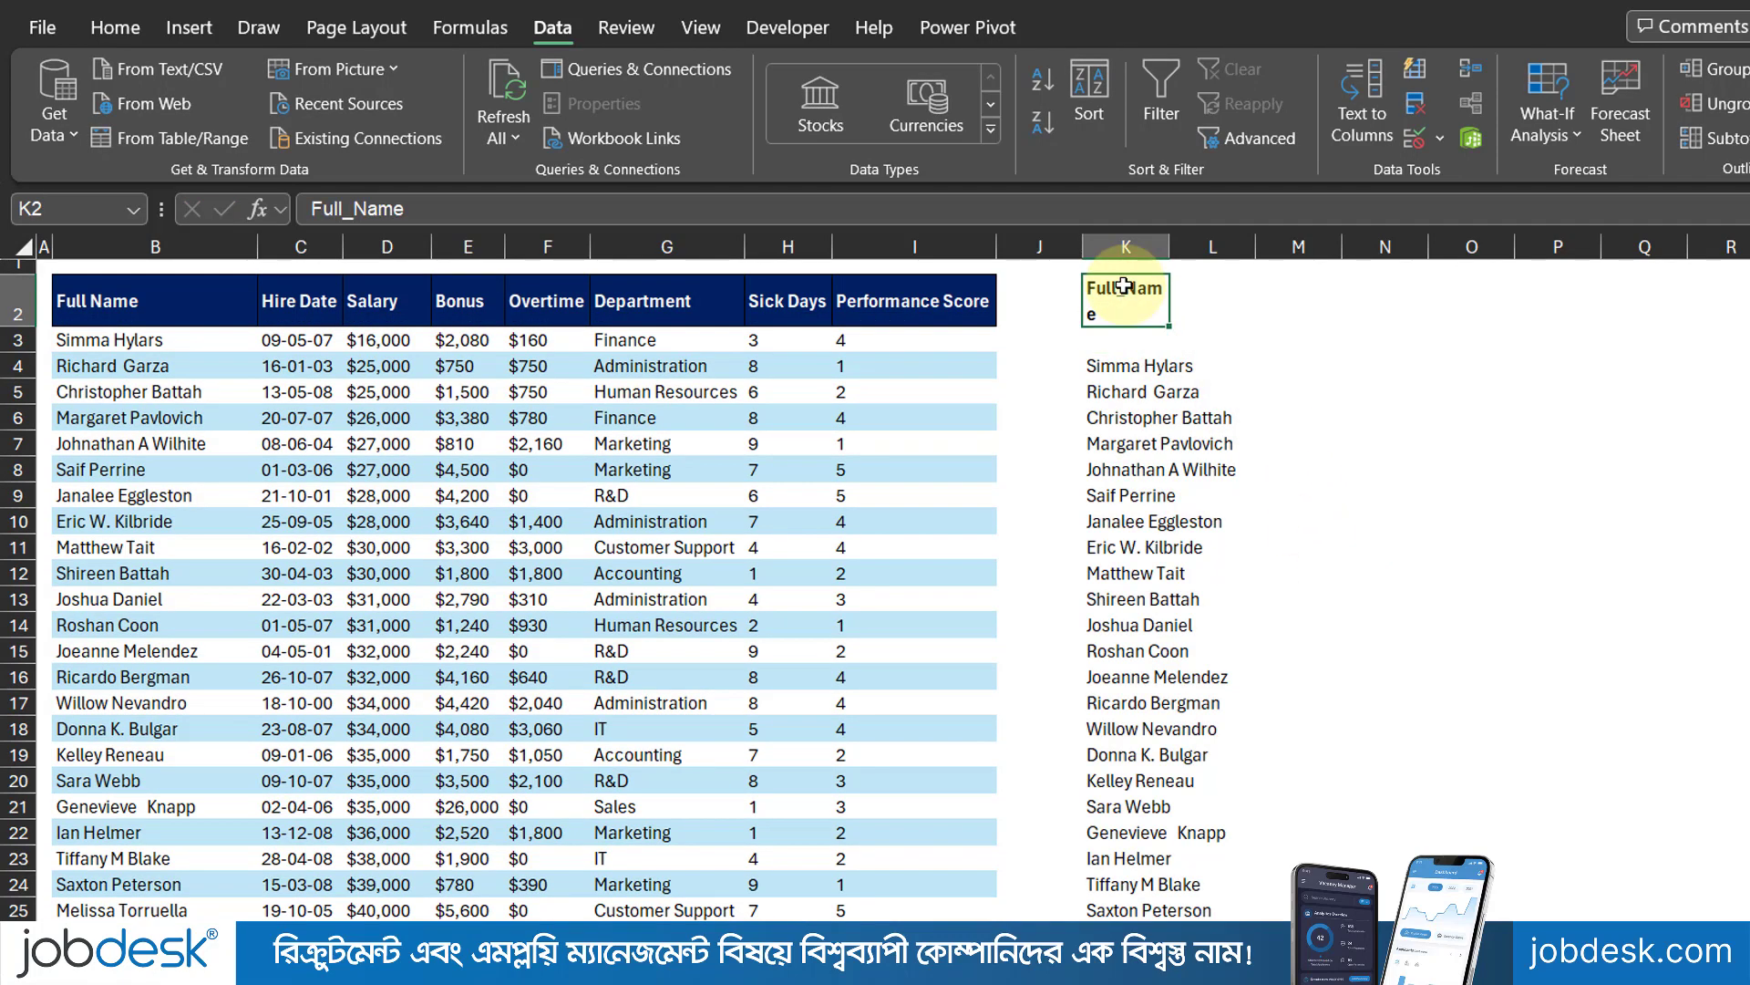
# Step: Clear the test INDIRECT formula from cell K4 and its reference text from cell K2
pyautogui.click(1124, 365)
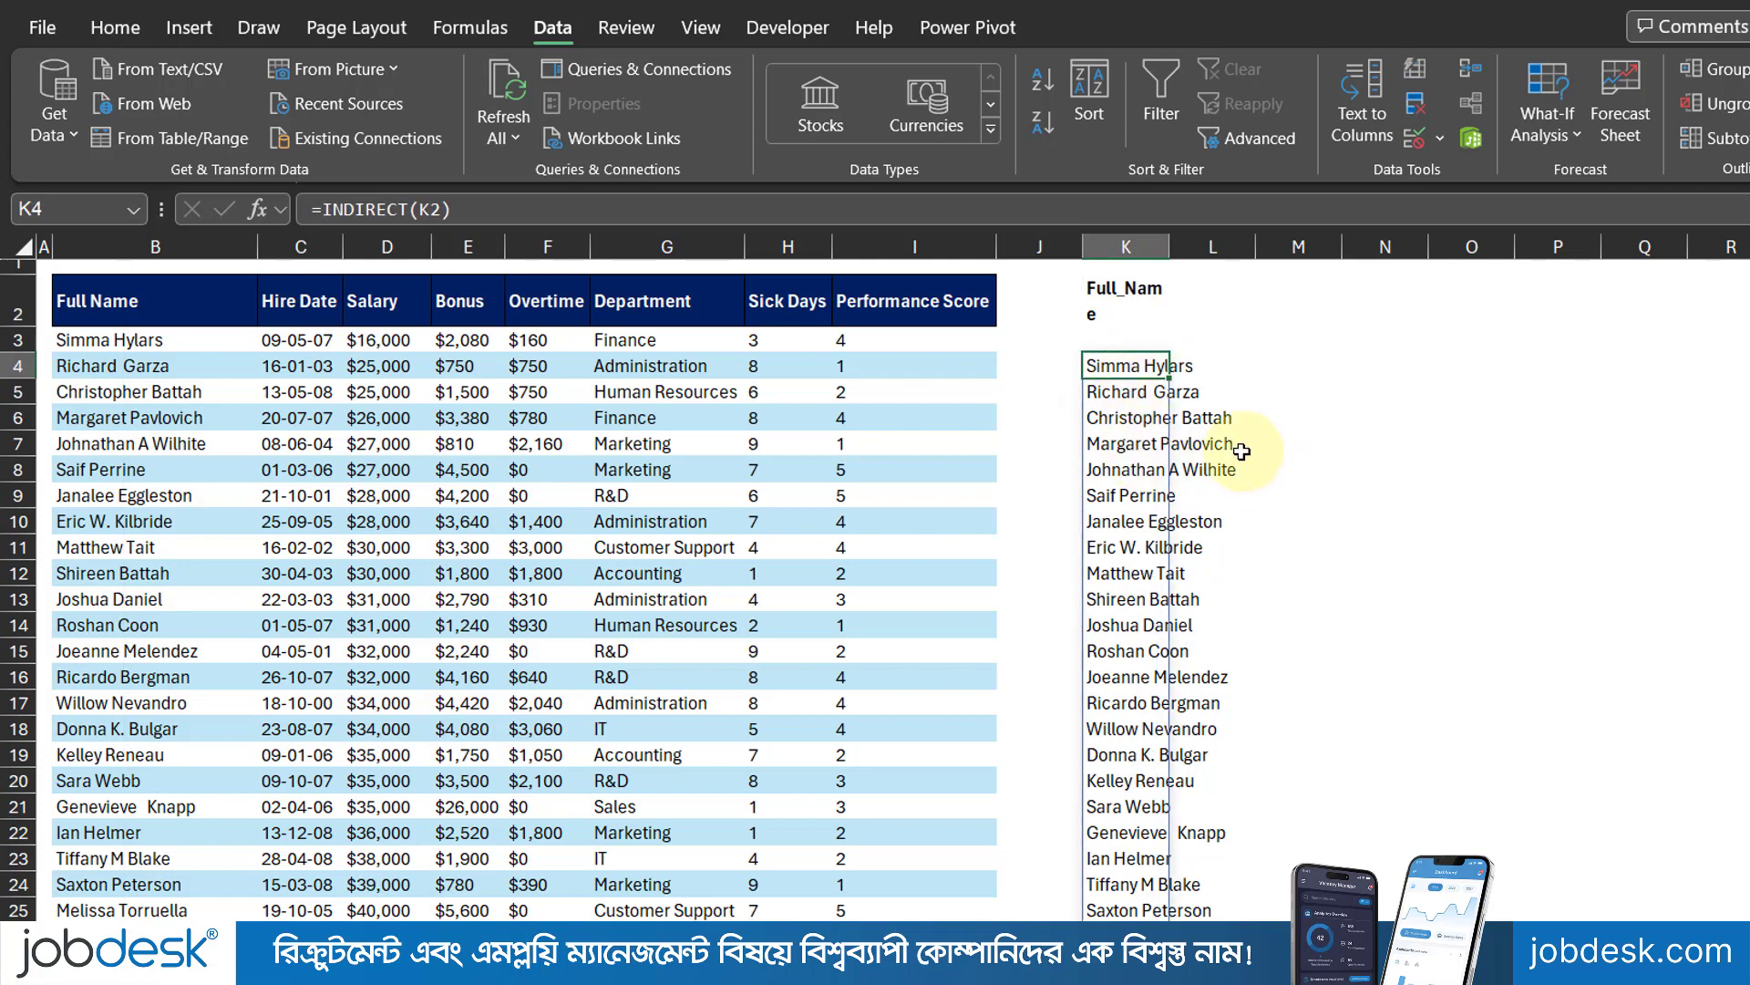
pyautogui.press('Delete')
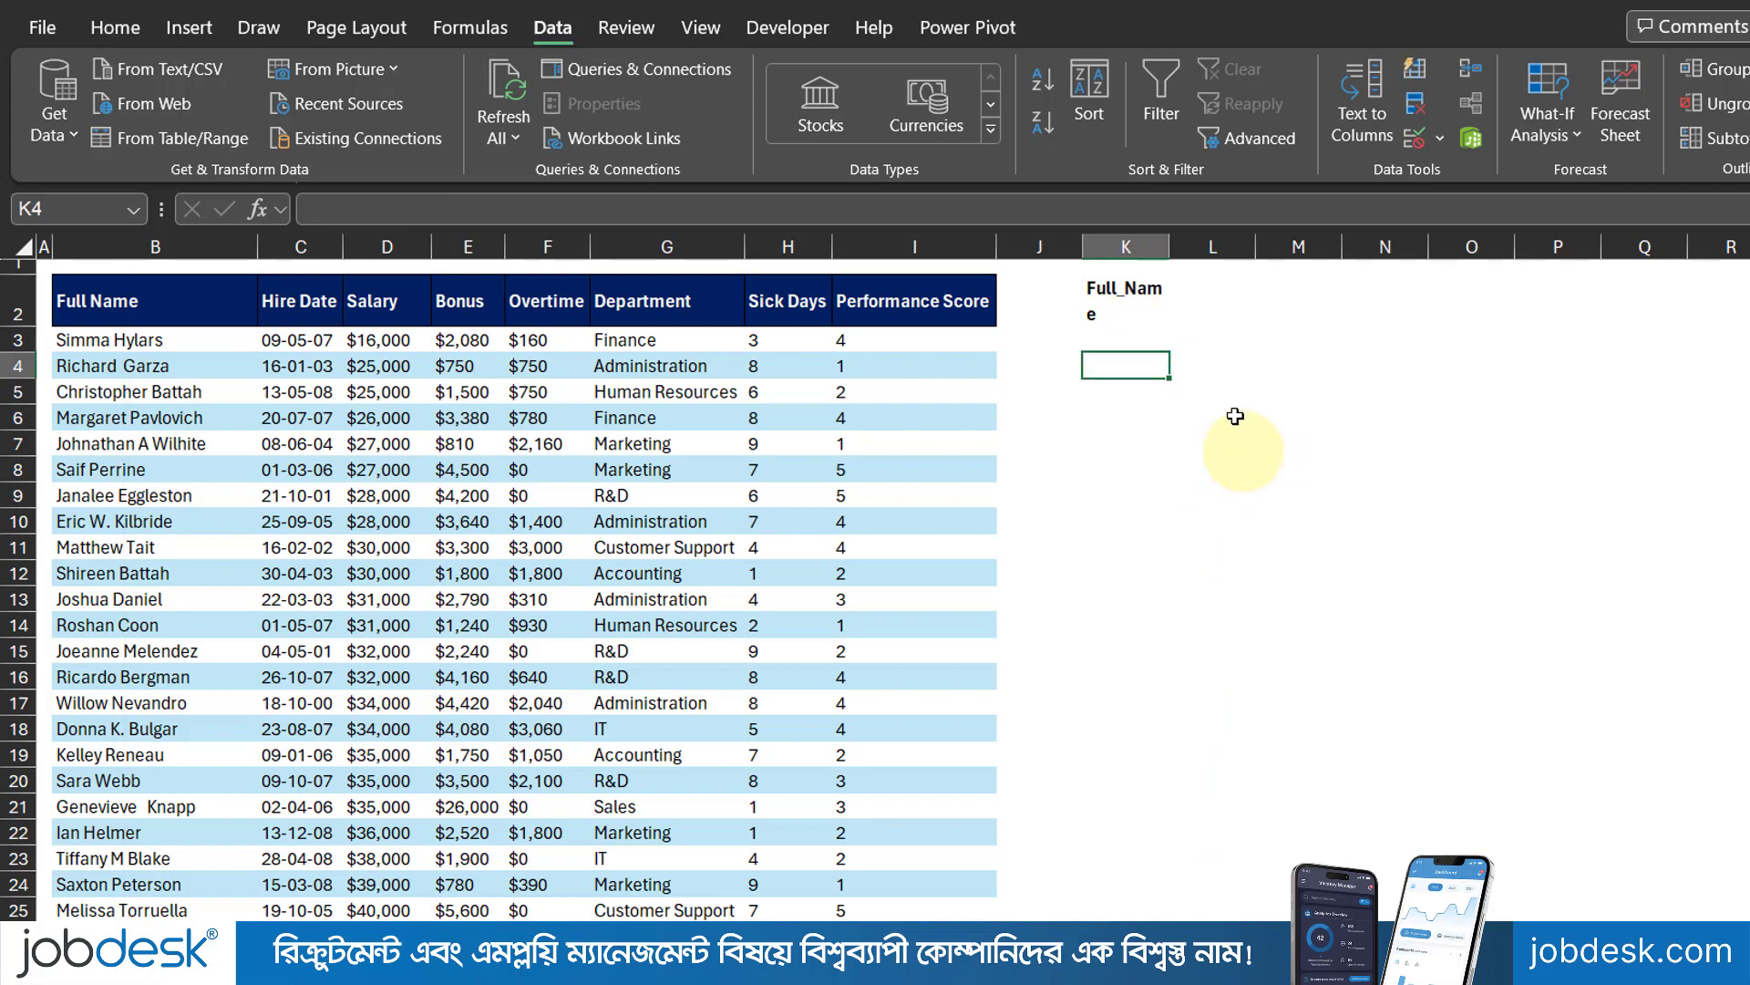
pyautogui.click(1151, 305)
pyautogui.press('Delete')
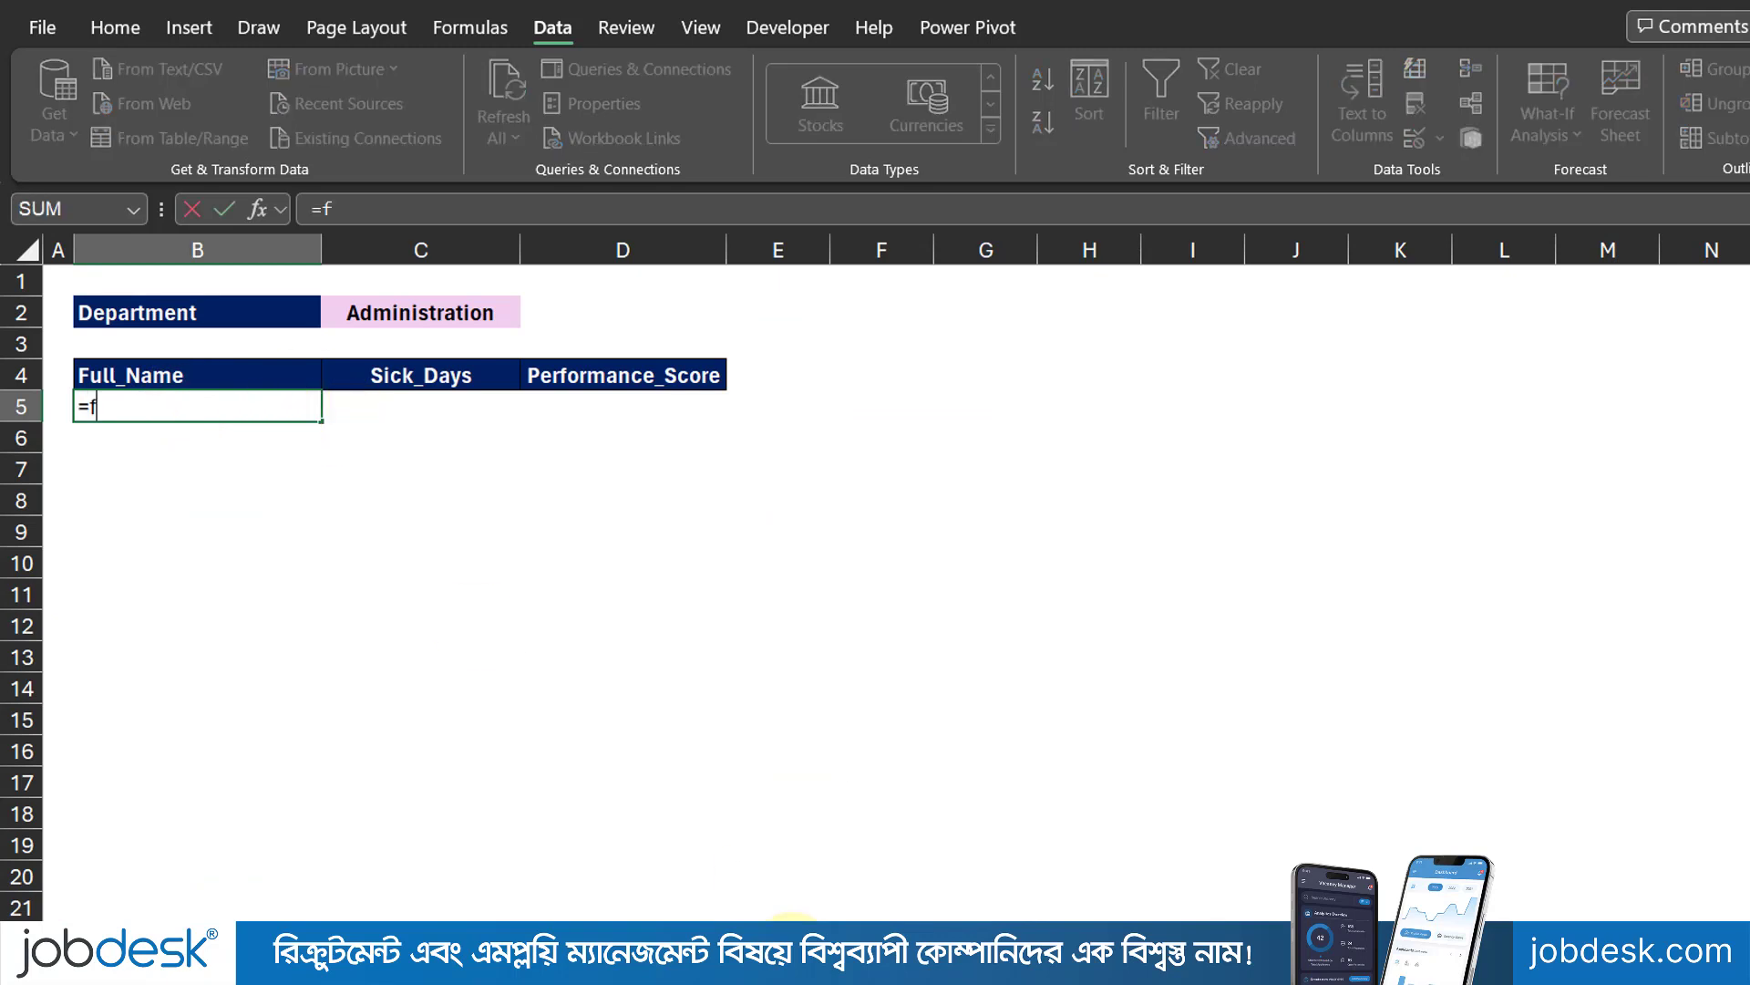
pyautogui.write('il')
pyautogui.press('Tab')
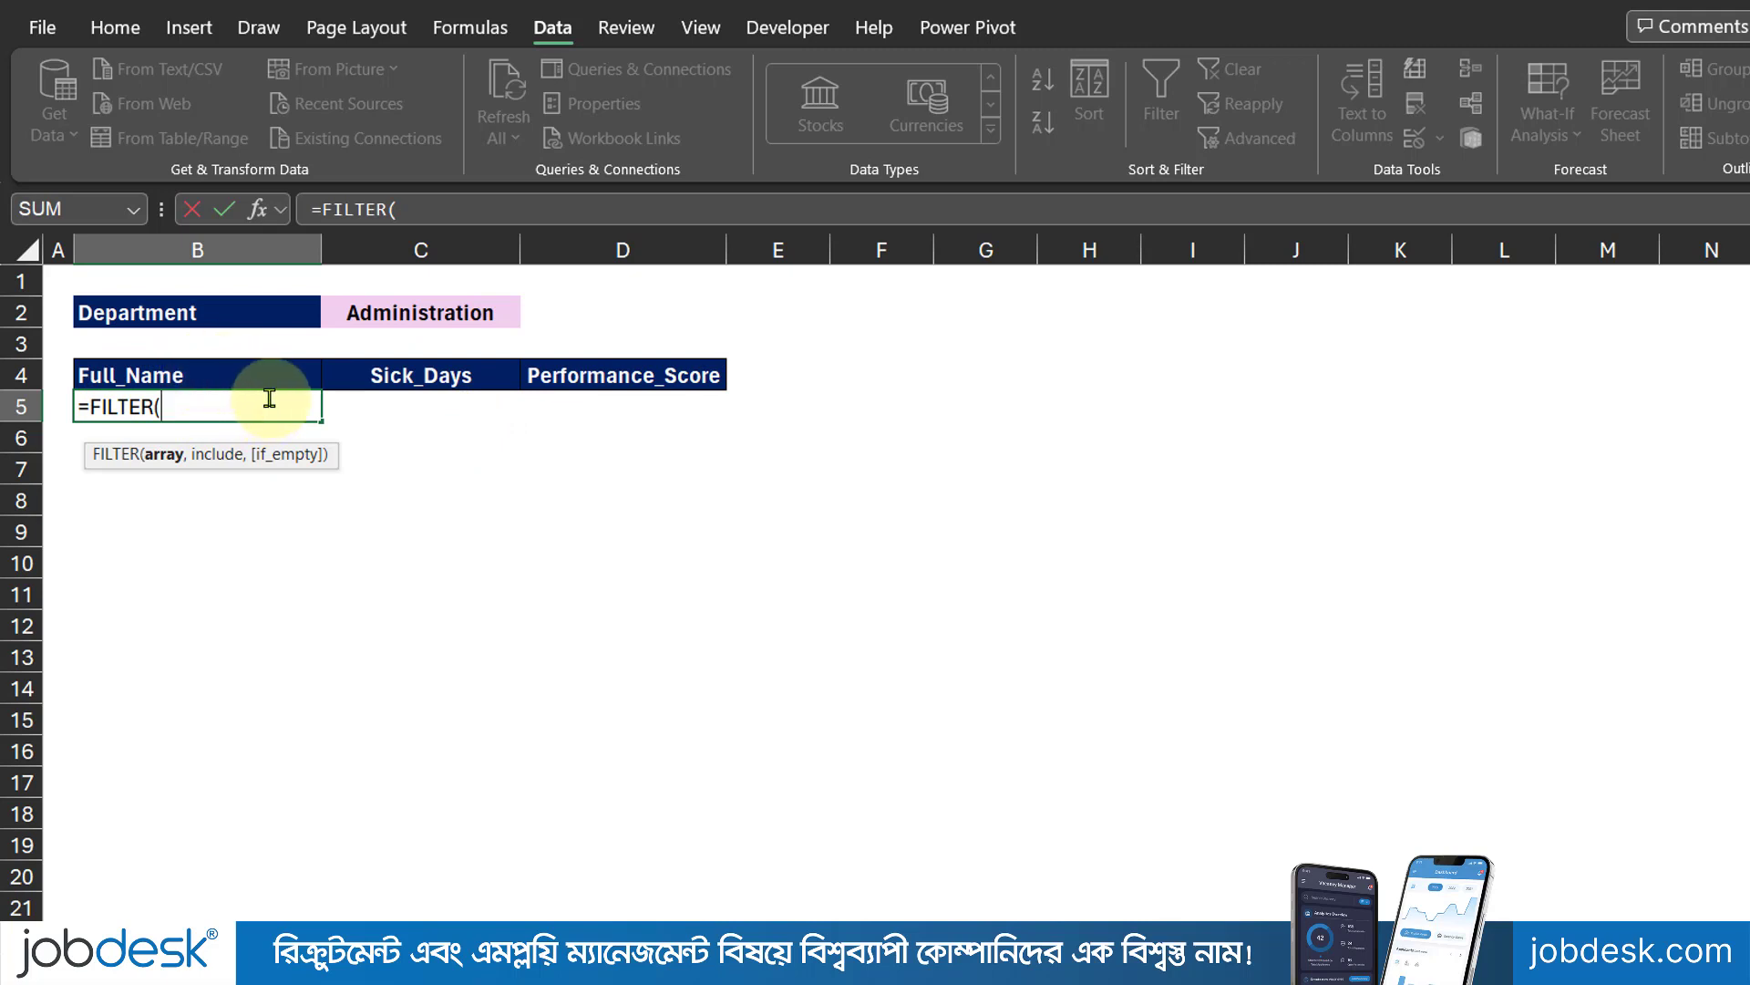
pyautogui.press('BackSpace')
pyautogui.press('BackSpace')
pyautogui.press('BackSpace')
pyautogui.press('BackSpace')
pyautogui.press('BackSpace')
pyautogui.press('BackSpace')
pyautogui.press('BackSpace')
pyautogui.press('BackSpace')
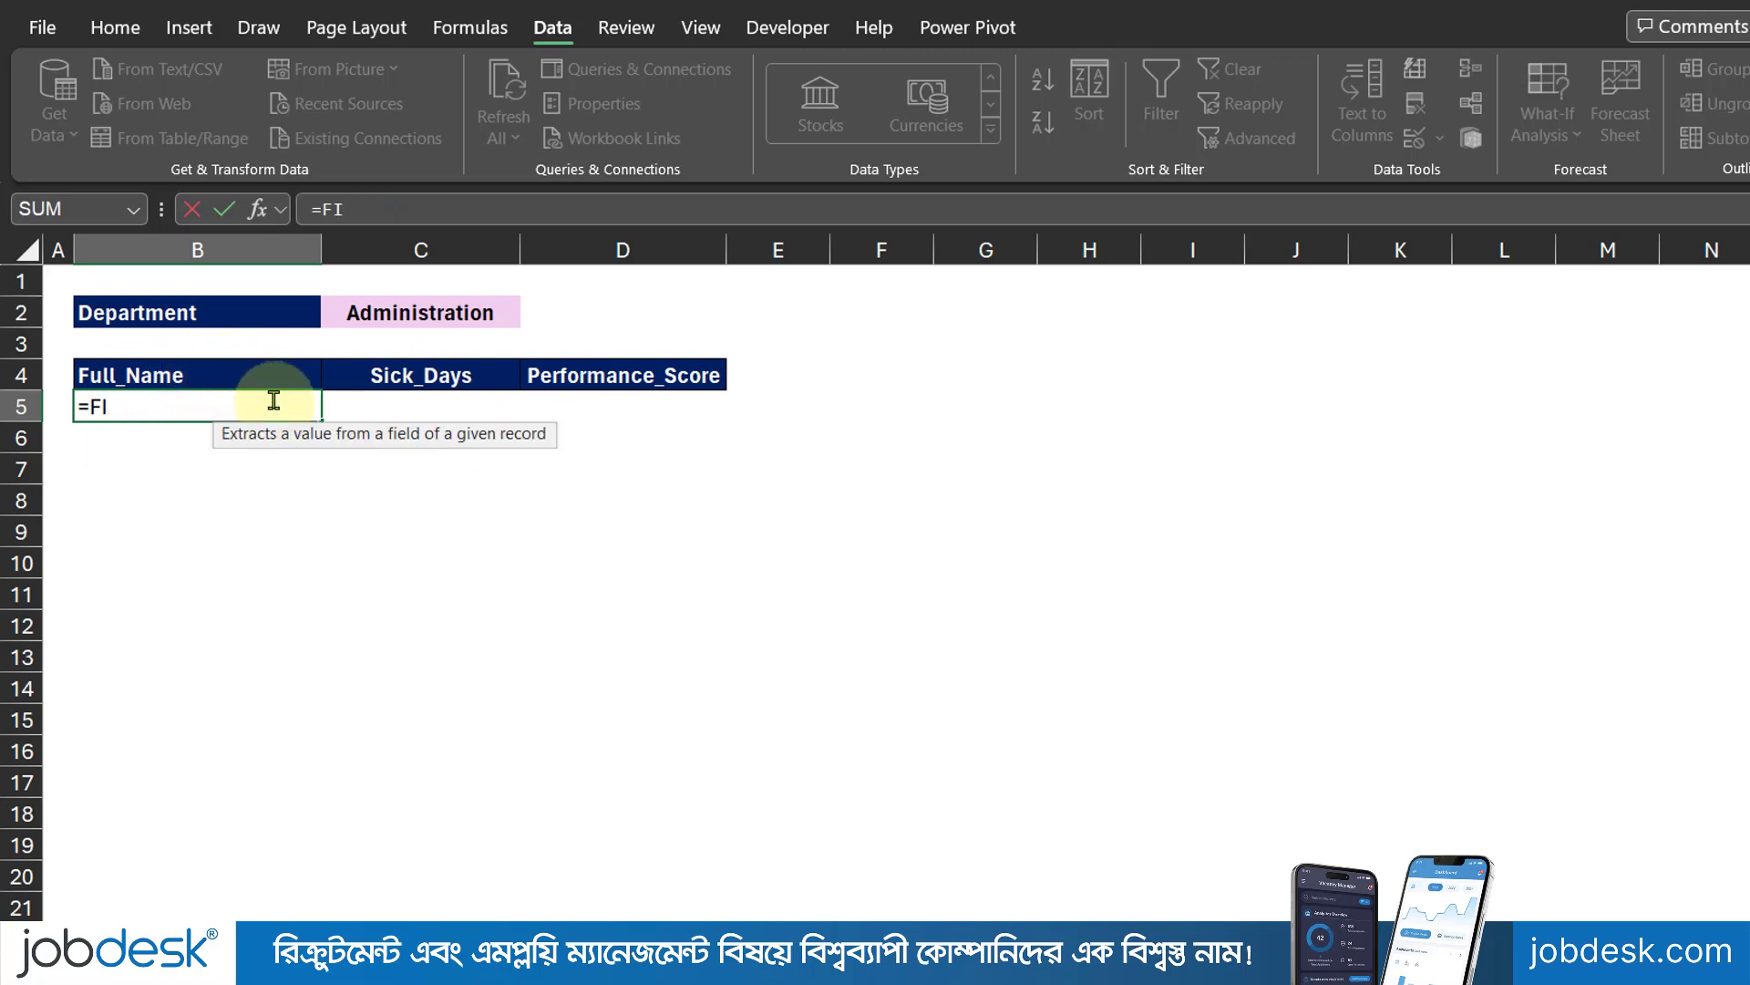
pyautogui.press('Escape')
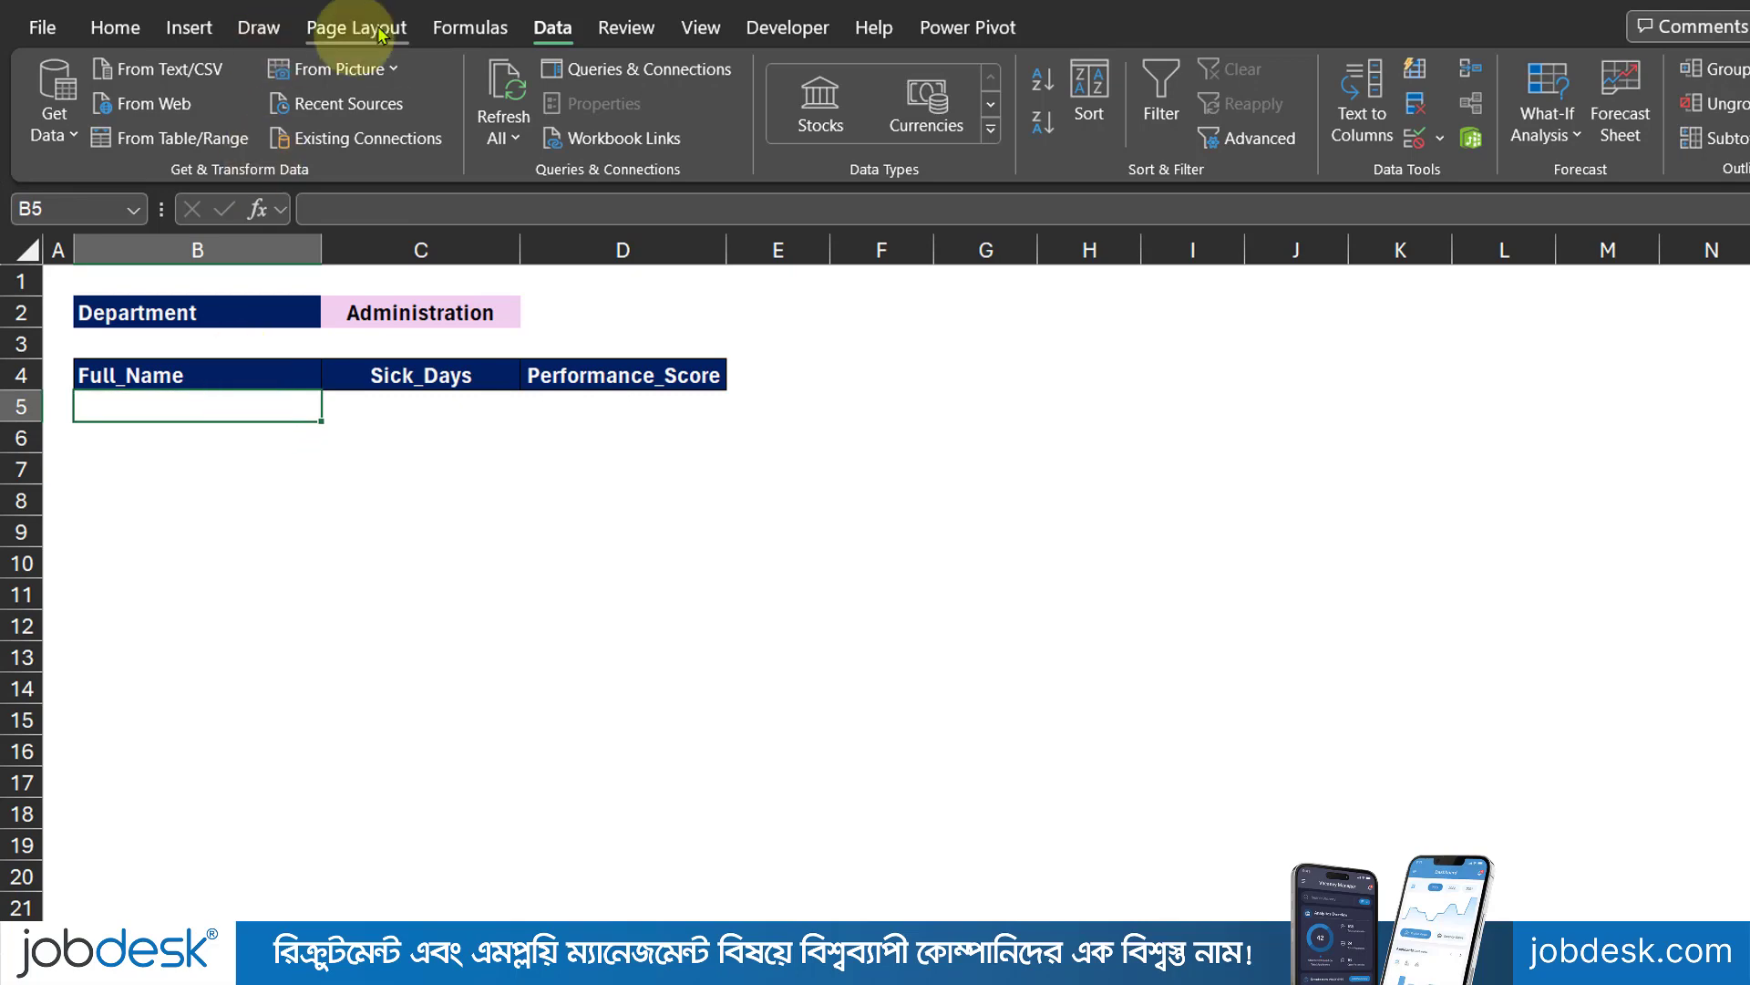
# Step: Review the workbook's defined names, comparing Full_Name with the matching report header in B4
pyautogui.click(469, 27)
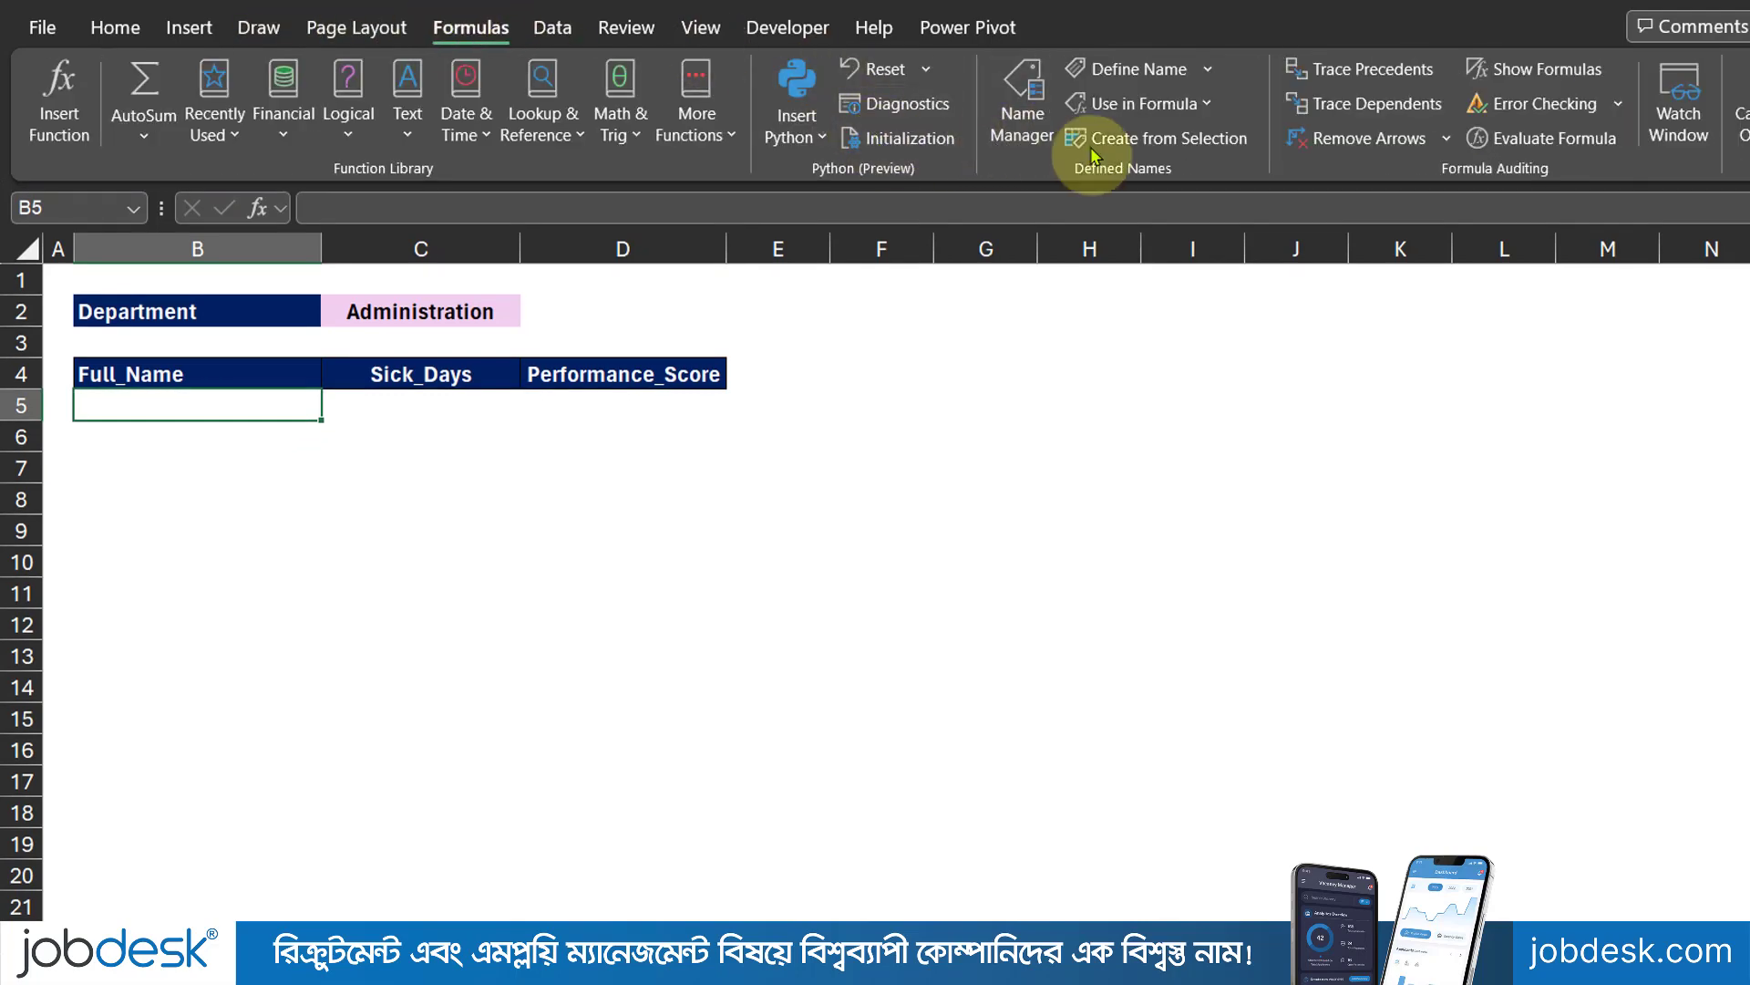
pyautogui.click(1009, 106)
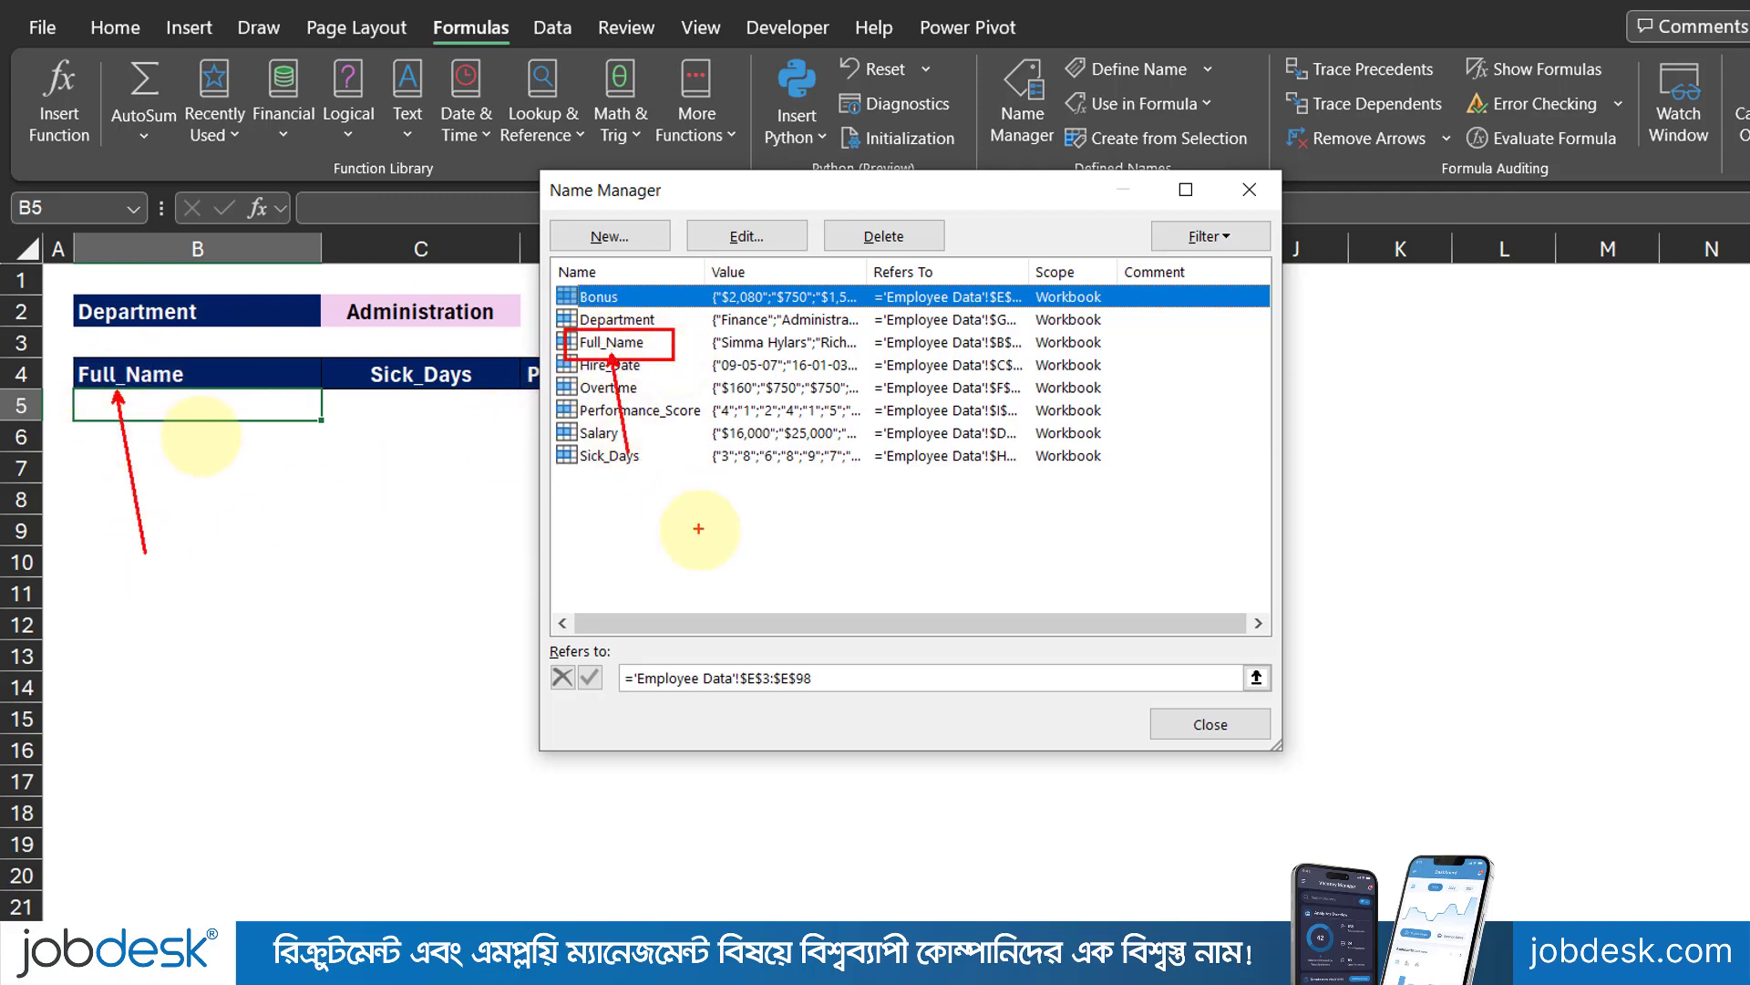
pyautogui.click(1251, 190)
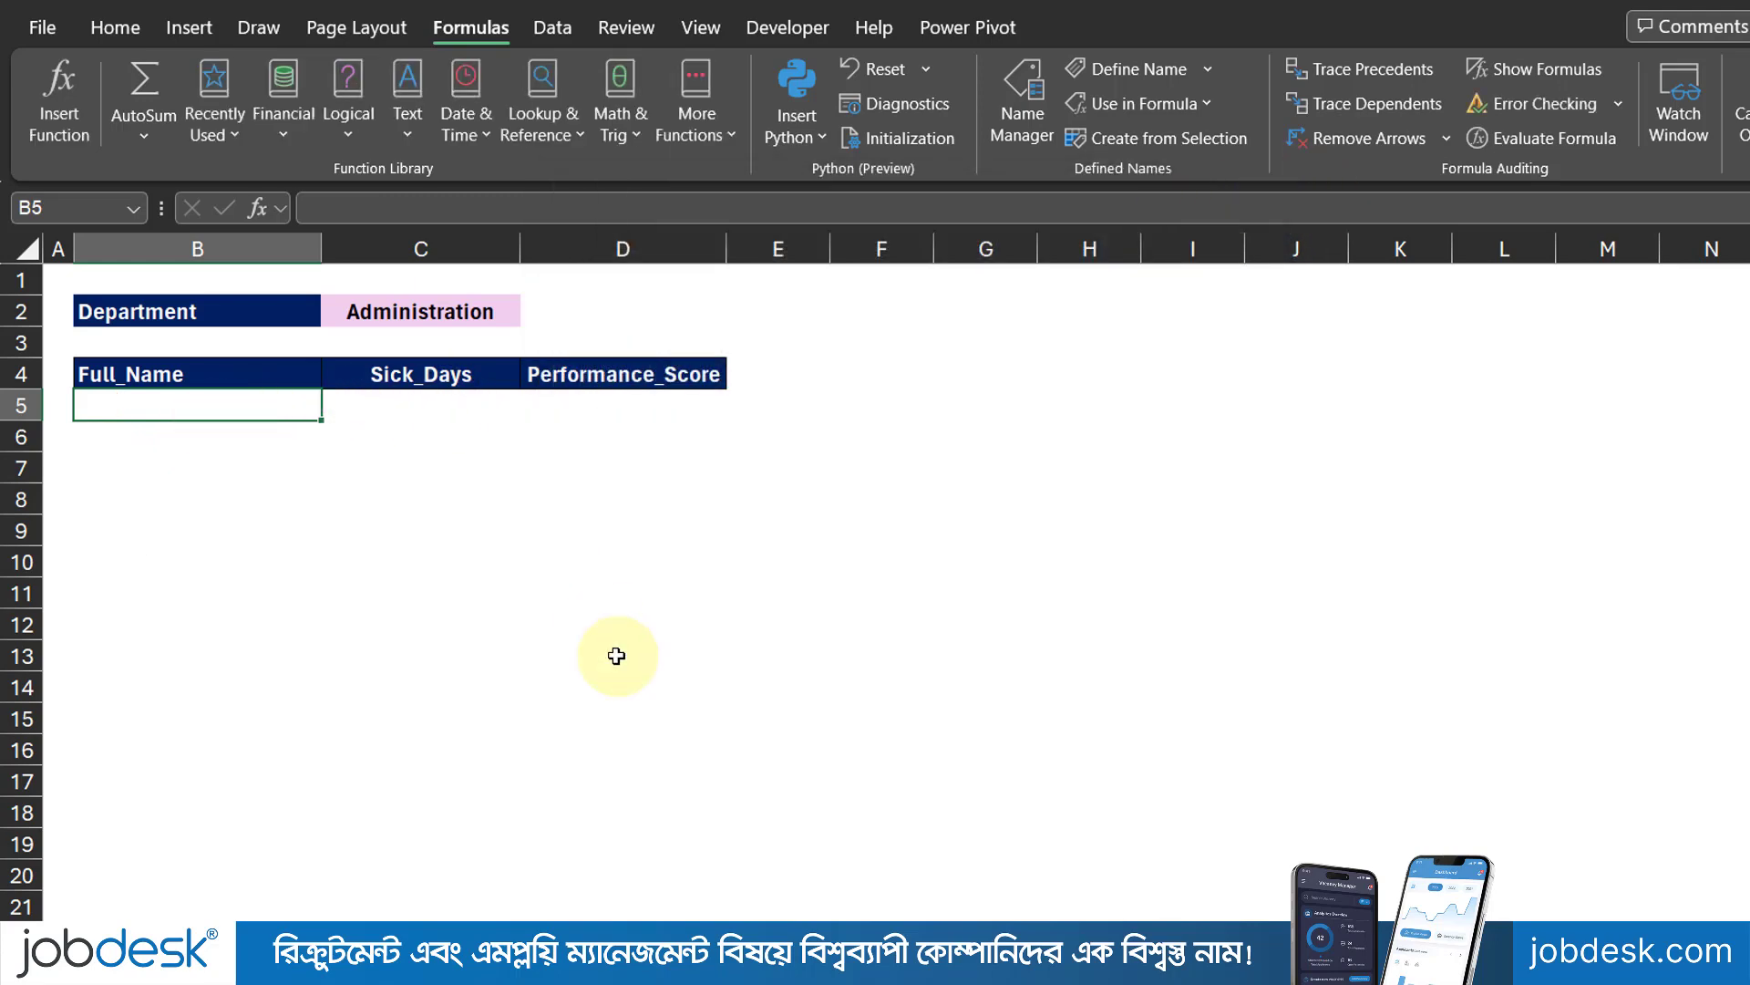
# Step: Start a FILTER formula in B5 using INDIRECT(B4) as its array argument
pyautogui.write('=fu')
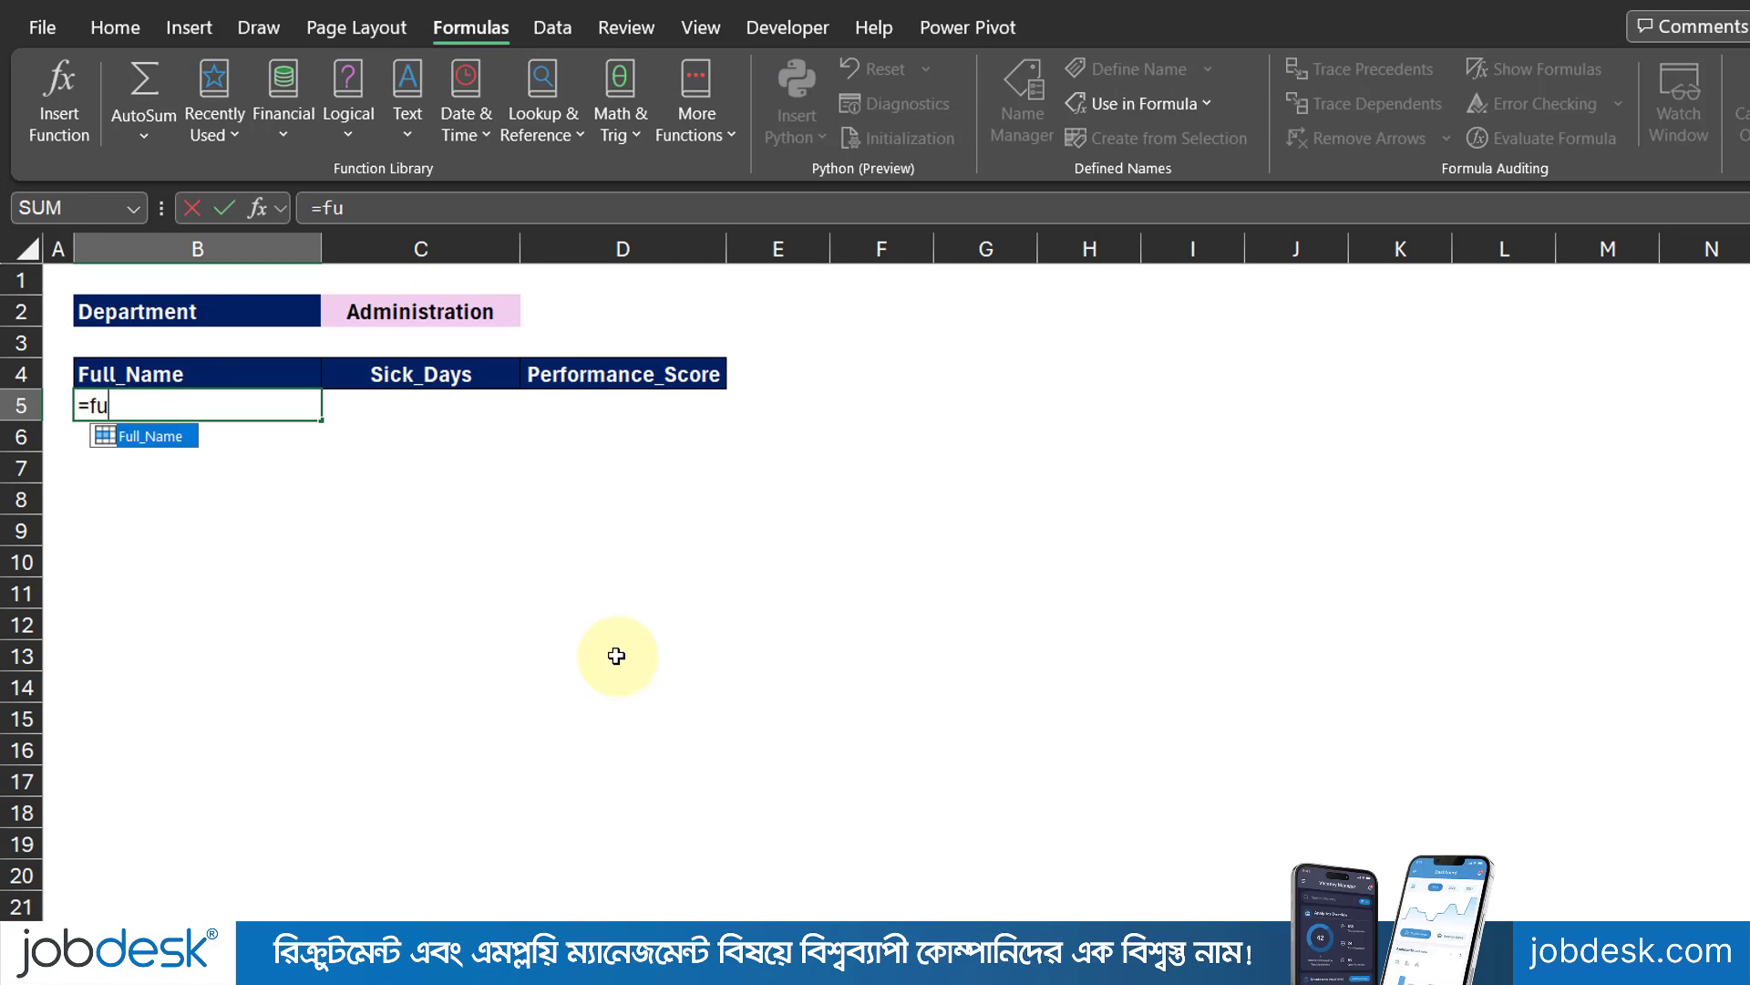
pyautogui.press('BackSpace')
pyautogui.write('i')
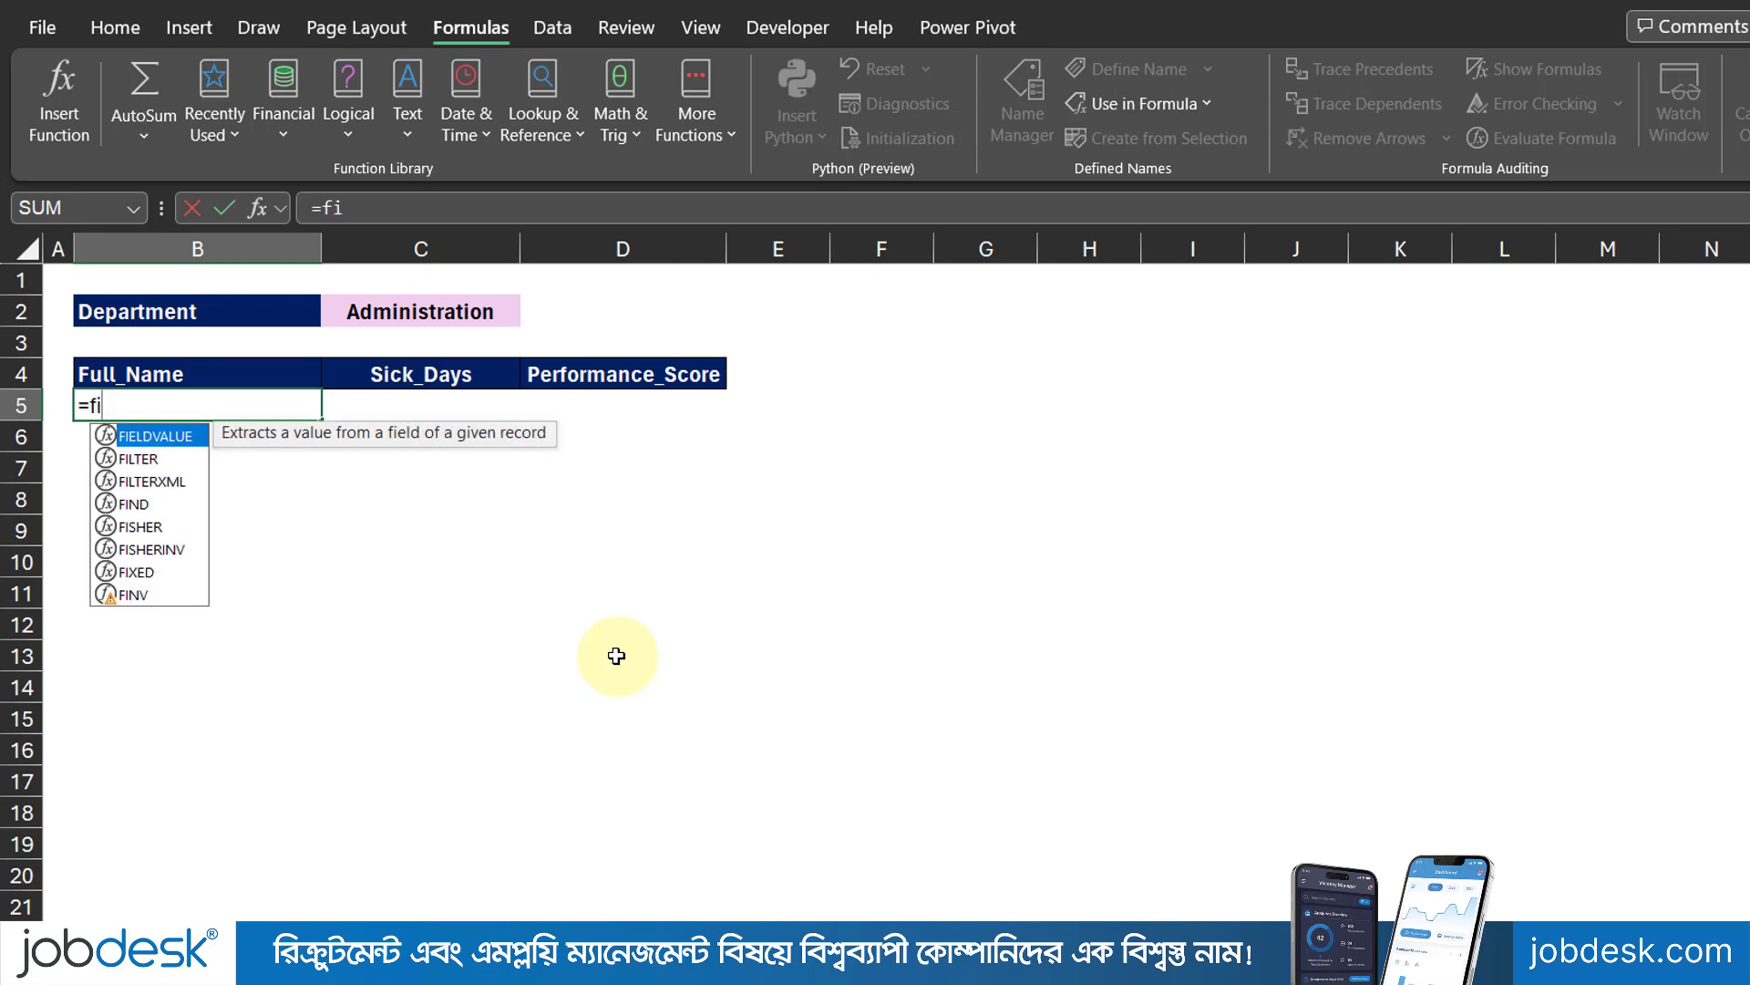
pyautogui.write('l')
pyautogui.press('Tab')
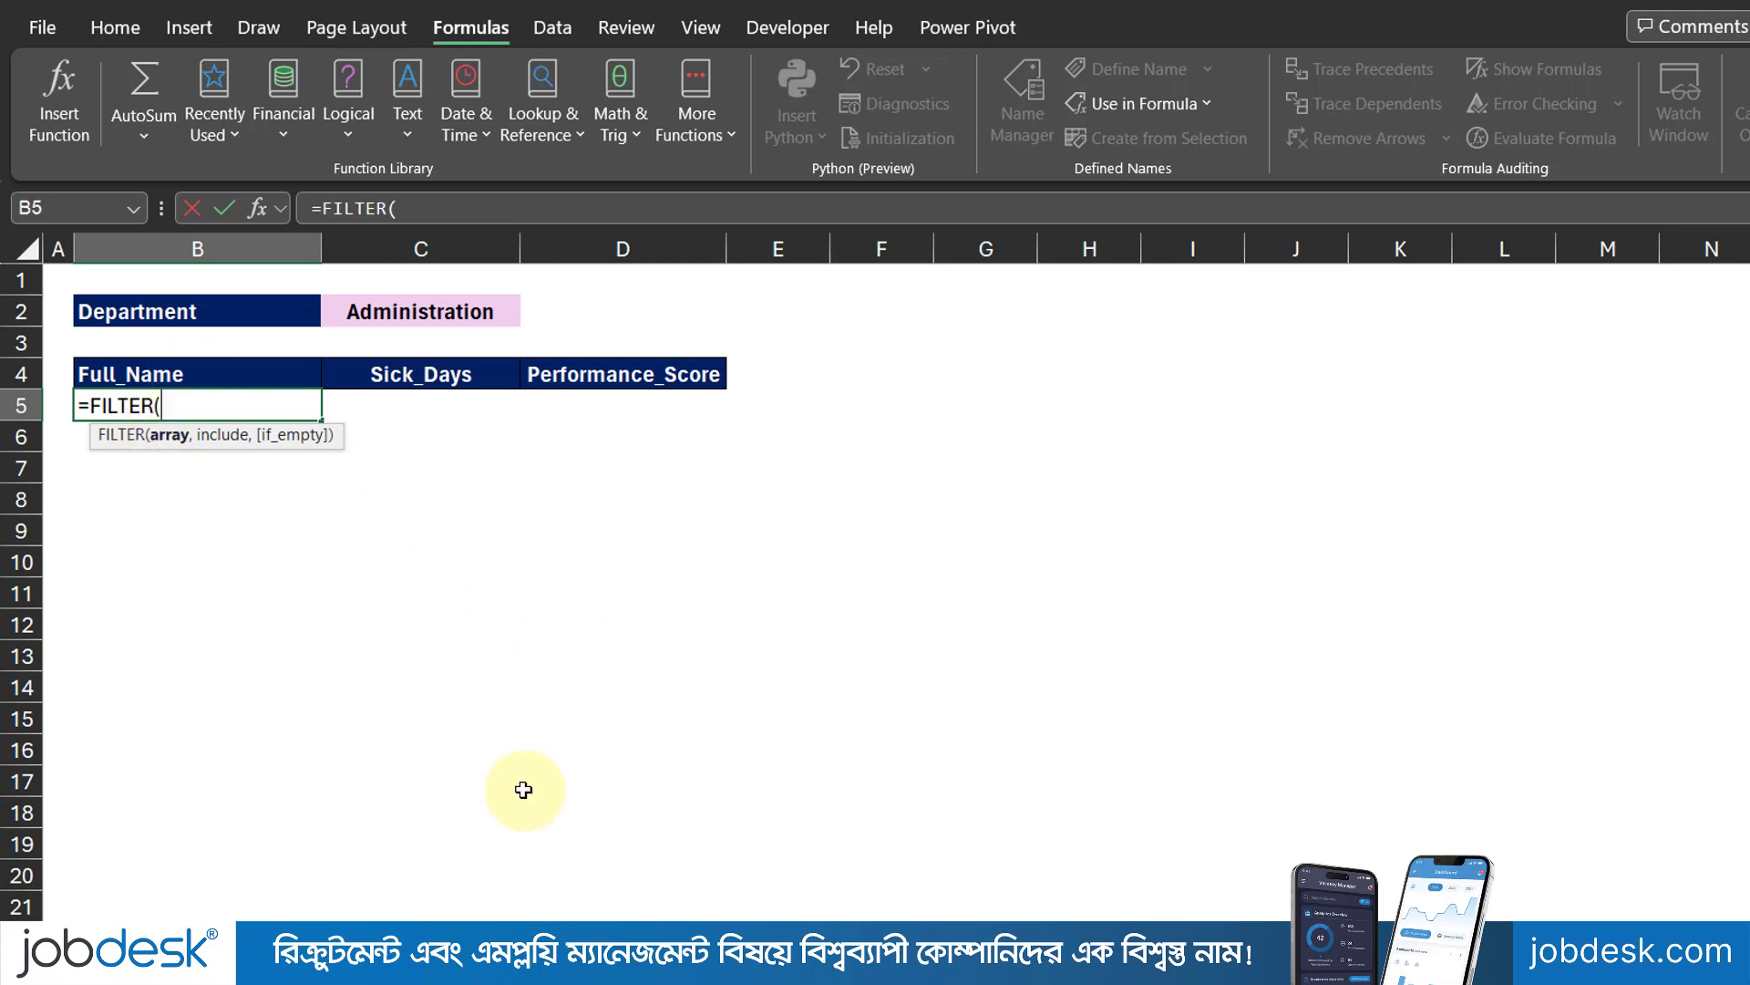
pyautogui.write('ind')
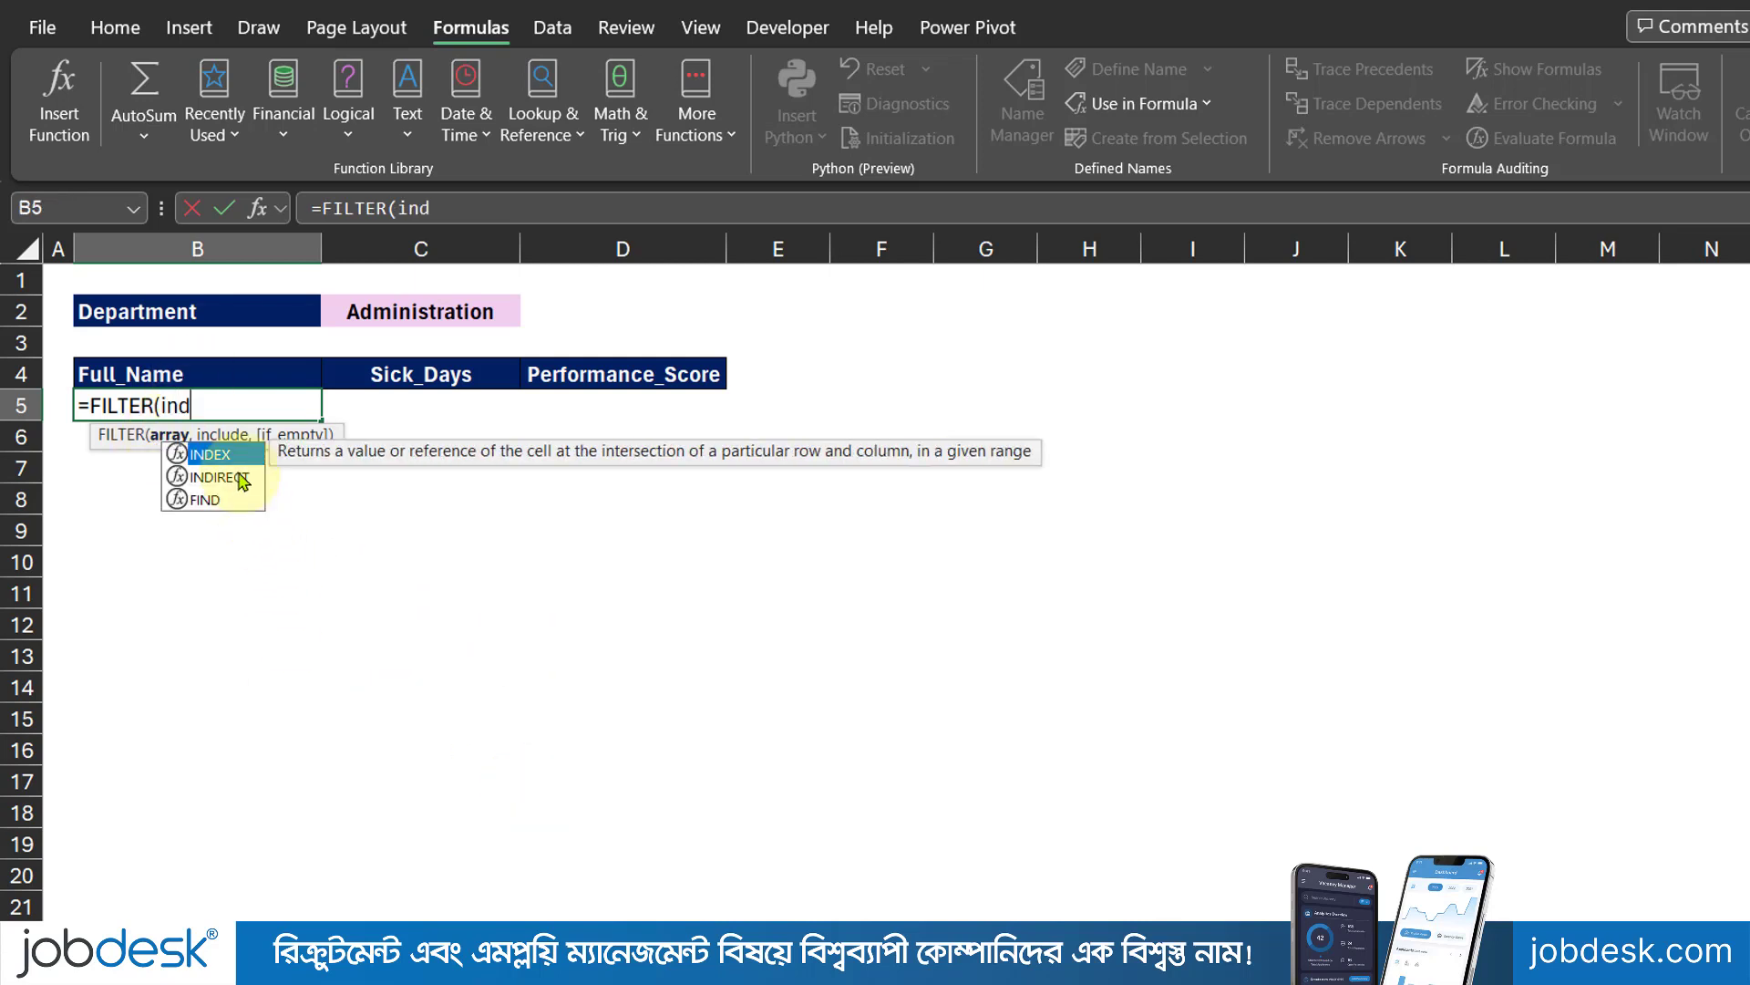
pyautogui.doubleClick(187, 468)
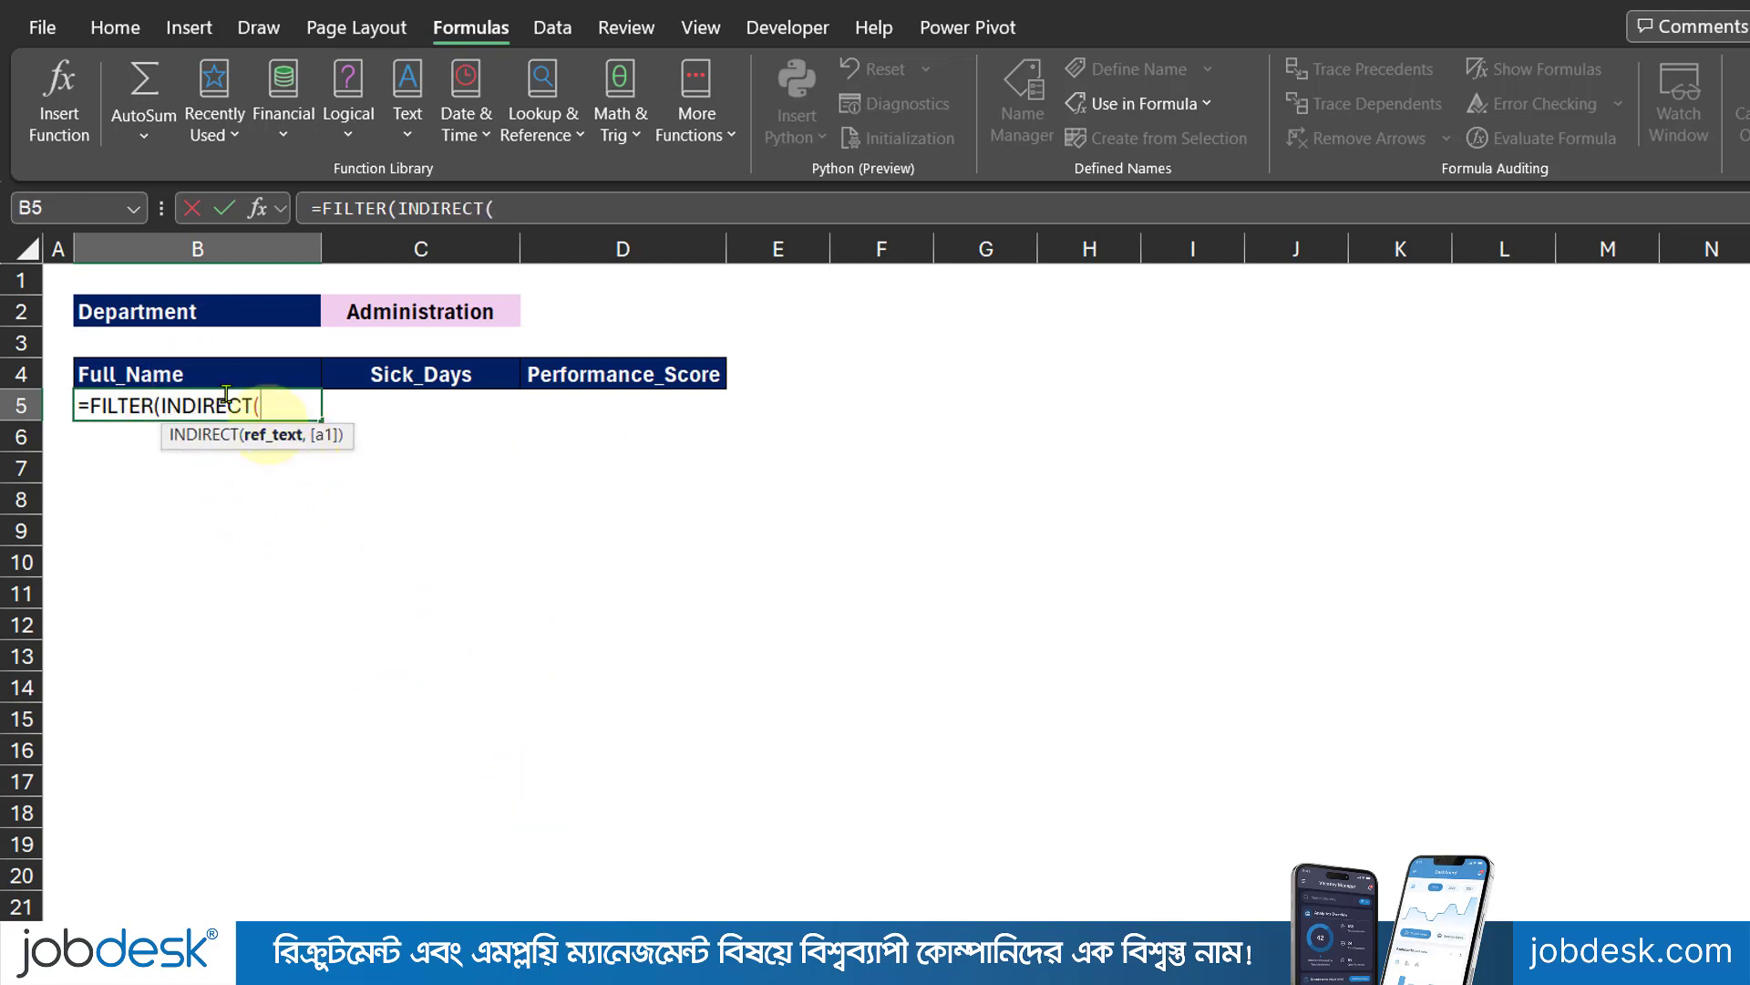
pyautogui.click(219, 369)
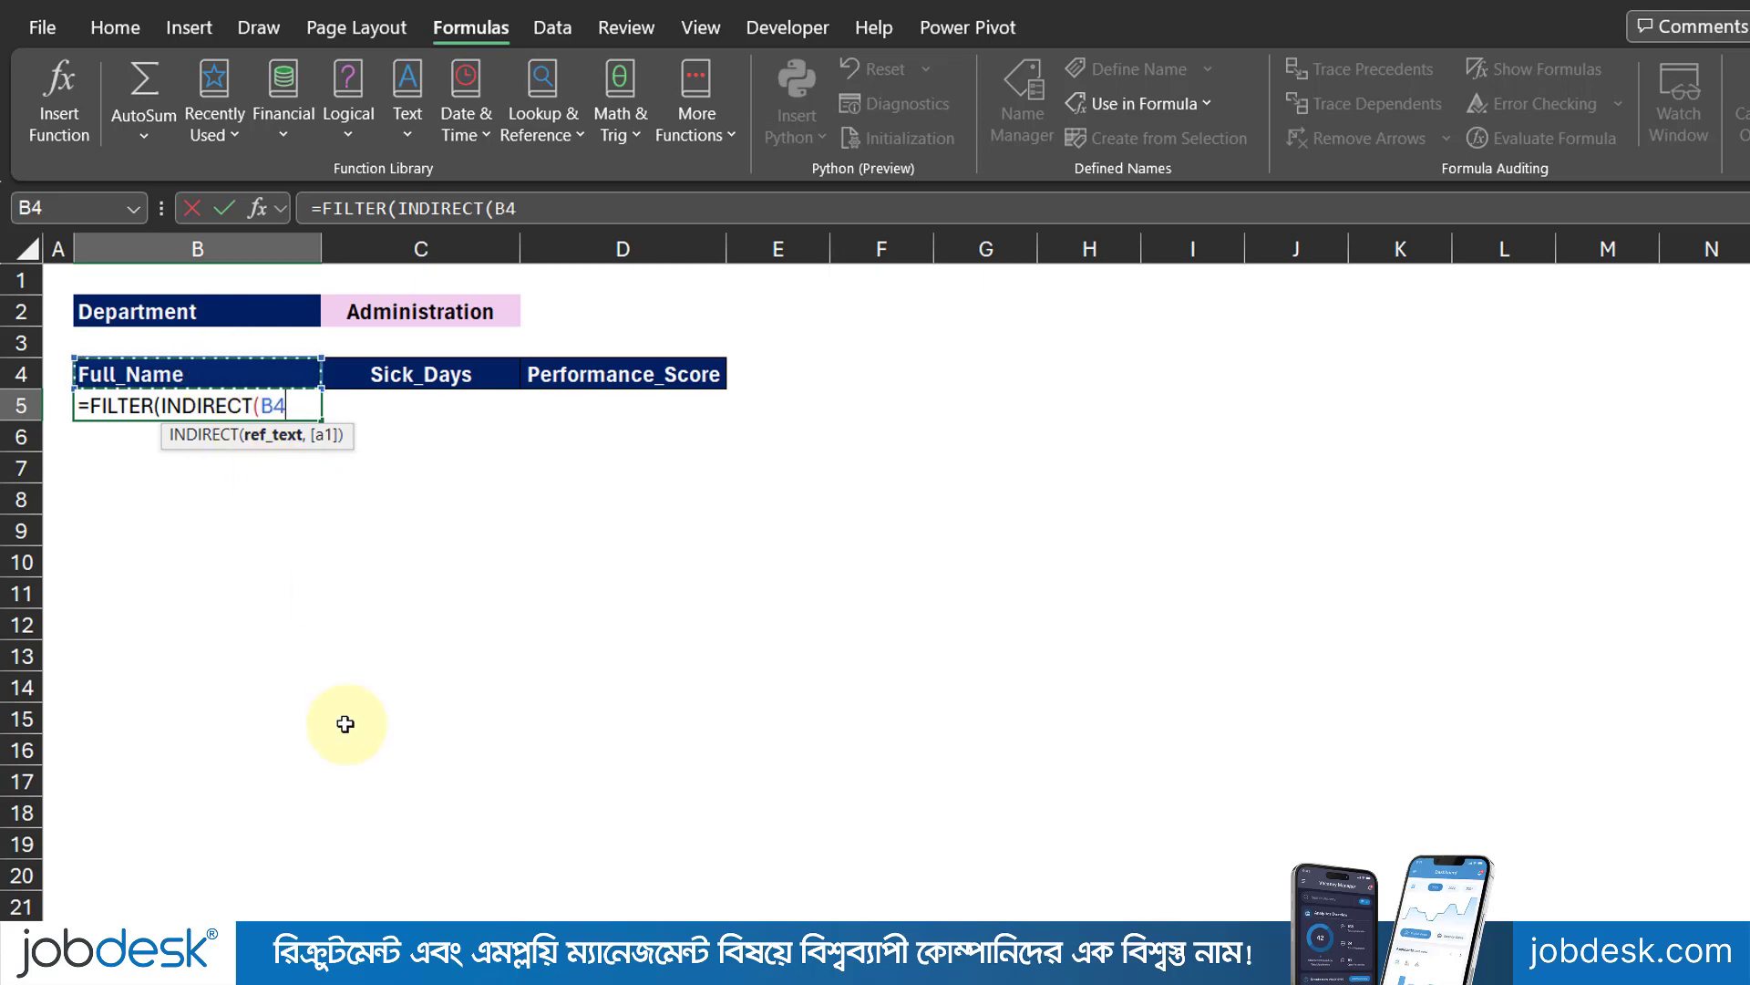
pyautogui.write('),')
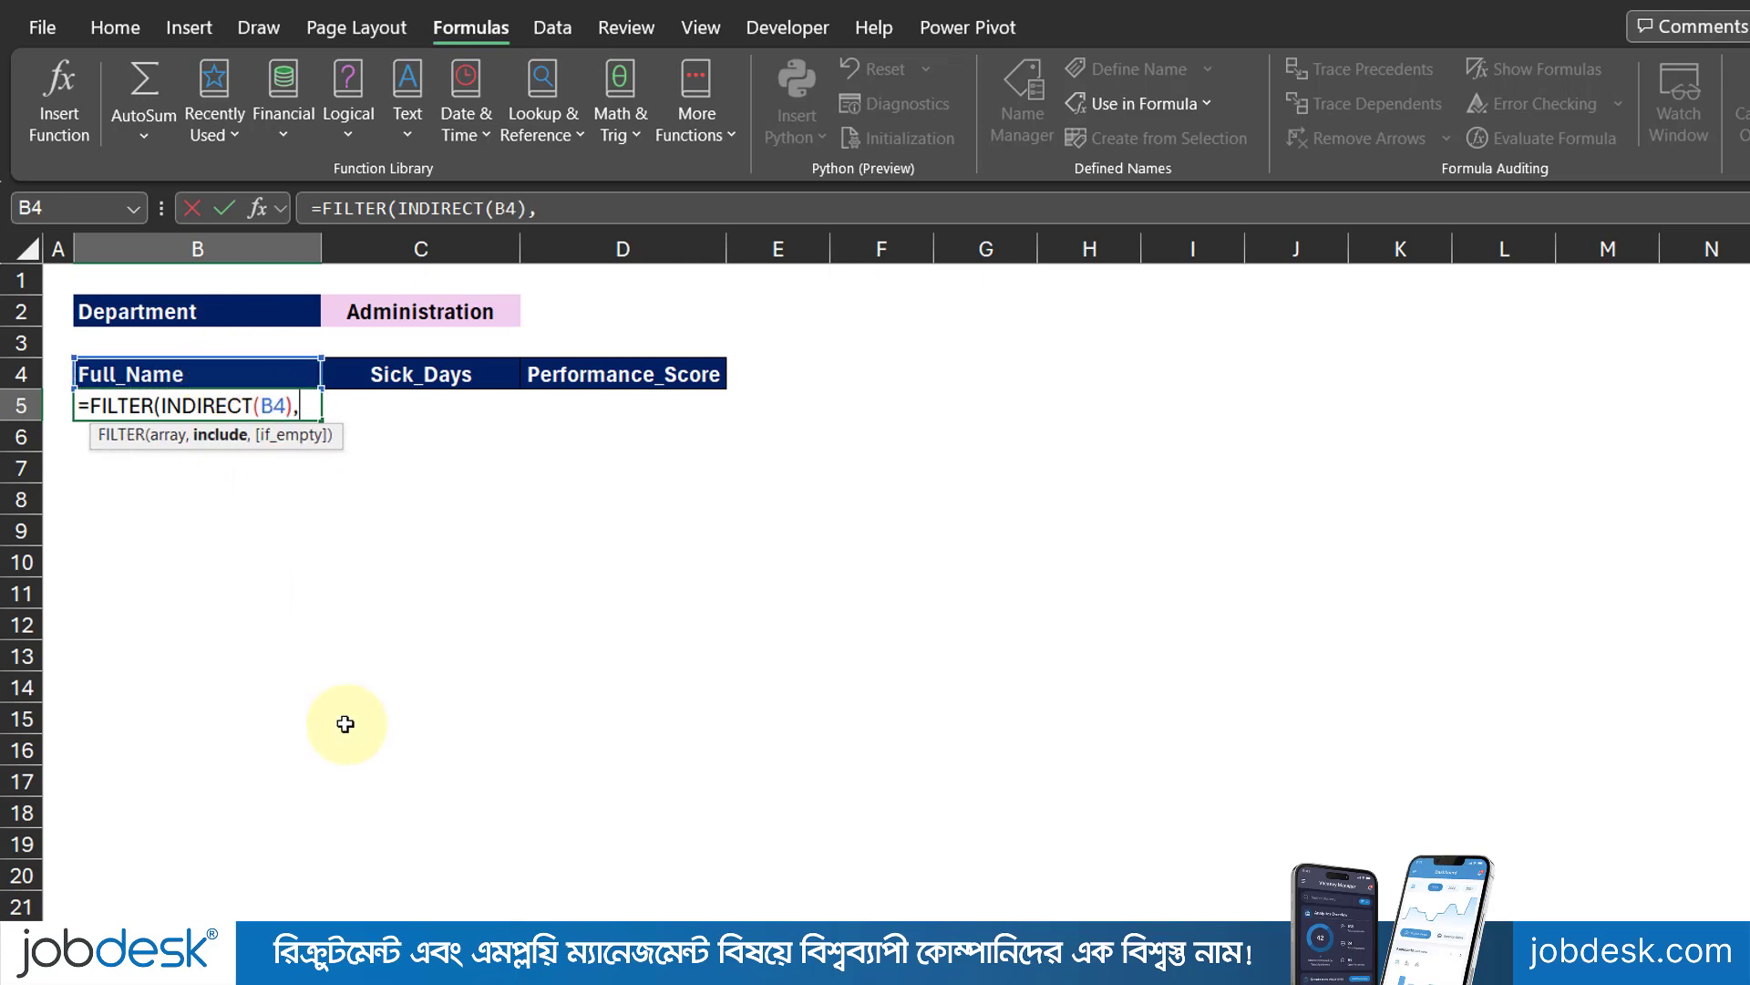
# Step: Add the include condition C2=Department to the FILTER formula and close its bracket
pyautogui.click(449, 313)
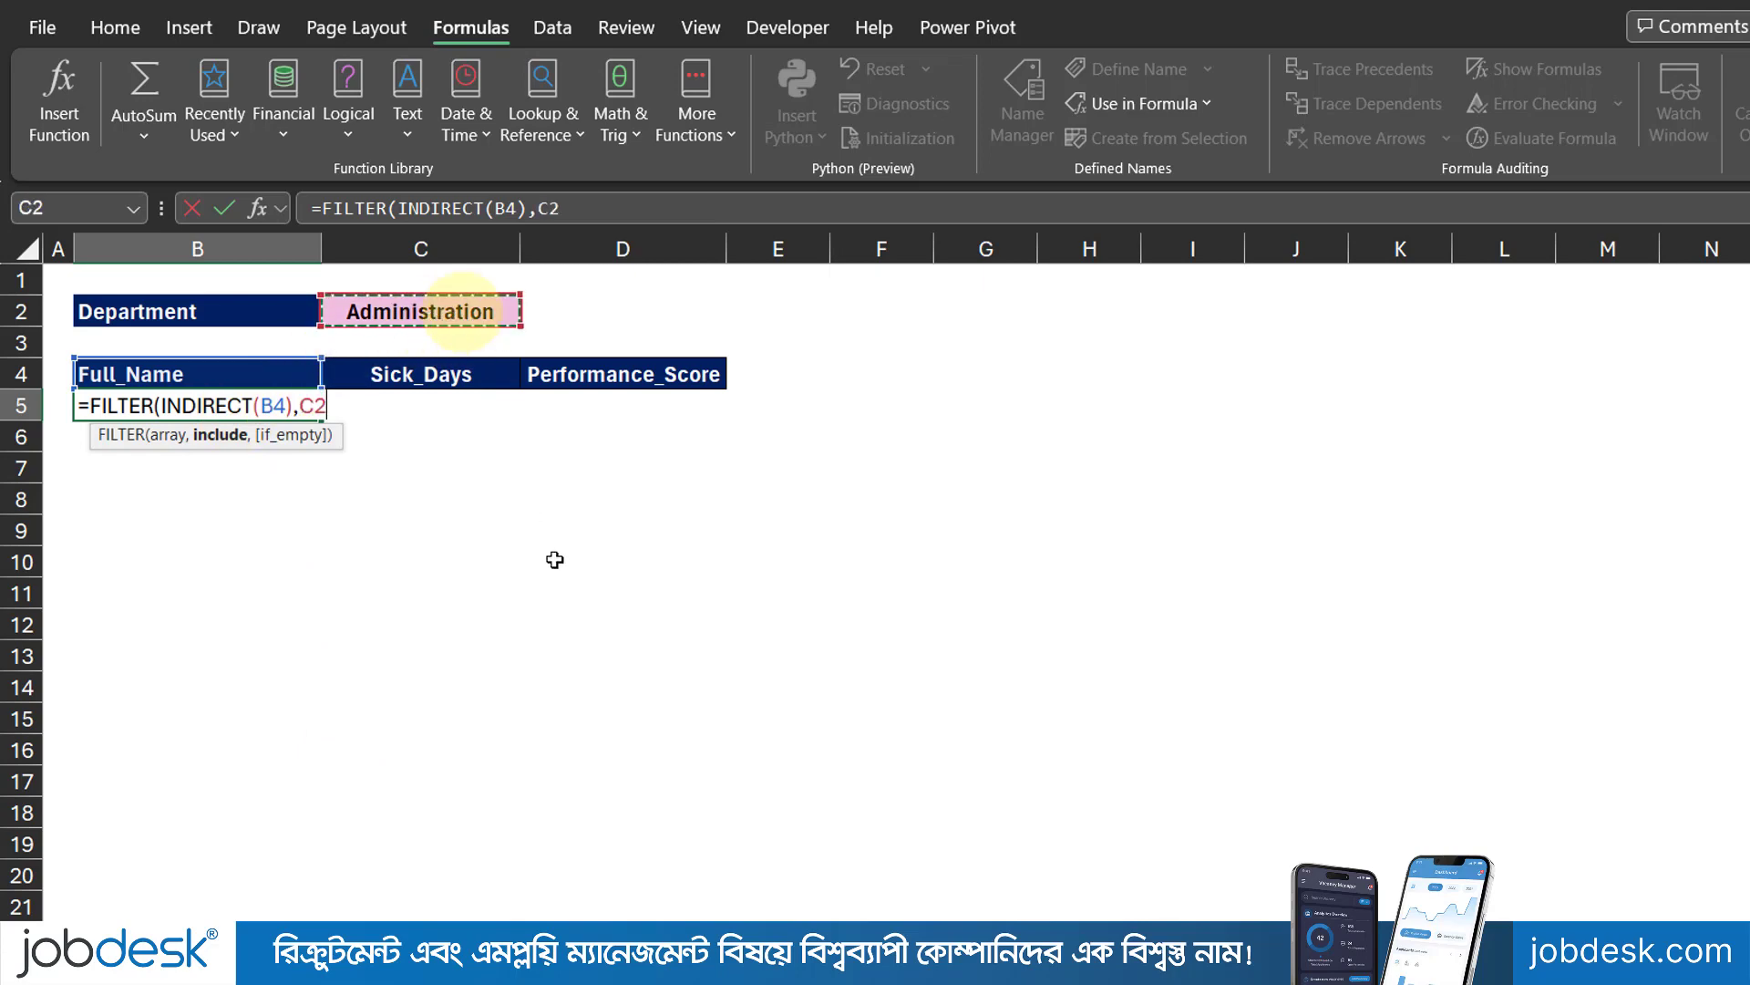
pyautogui.write('=')
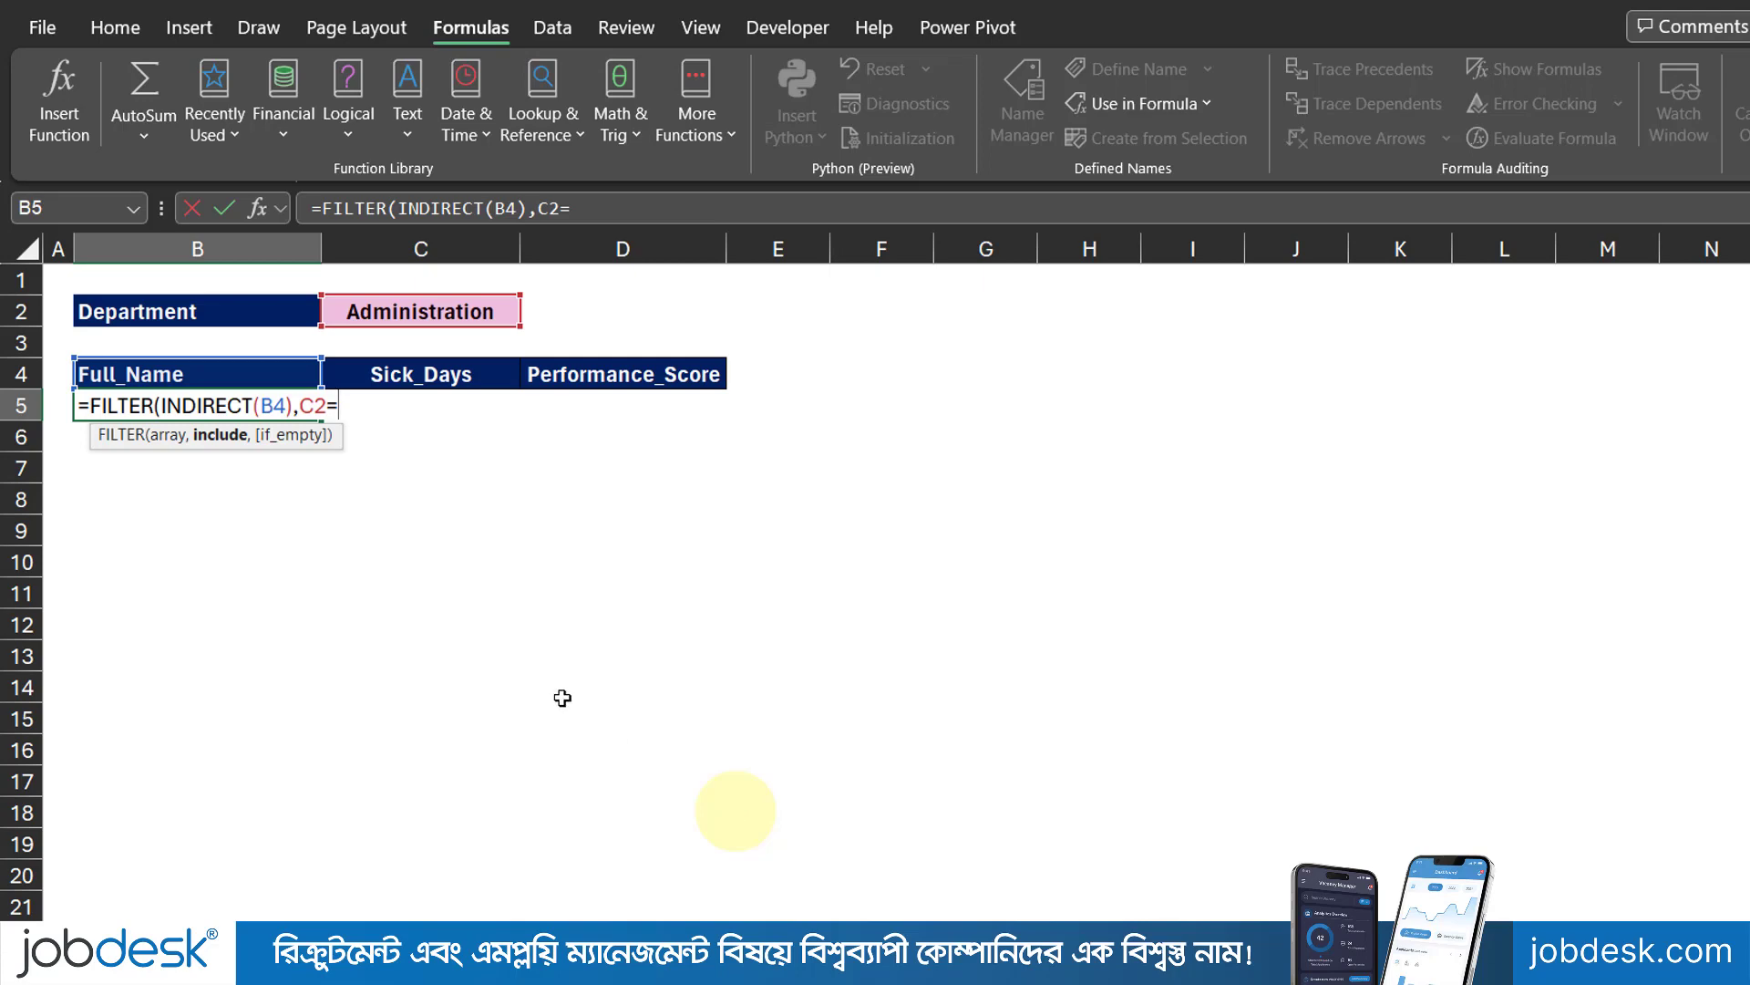
pyautogui.write('de')
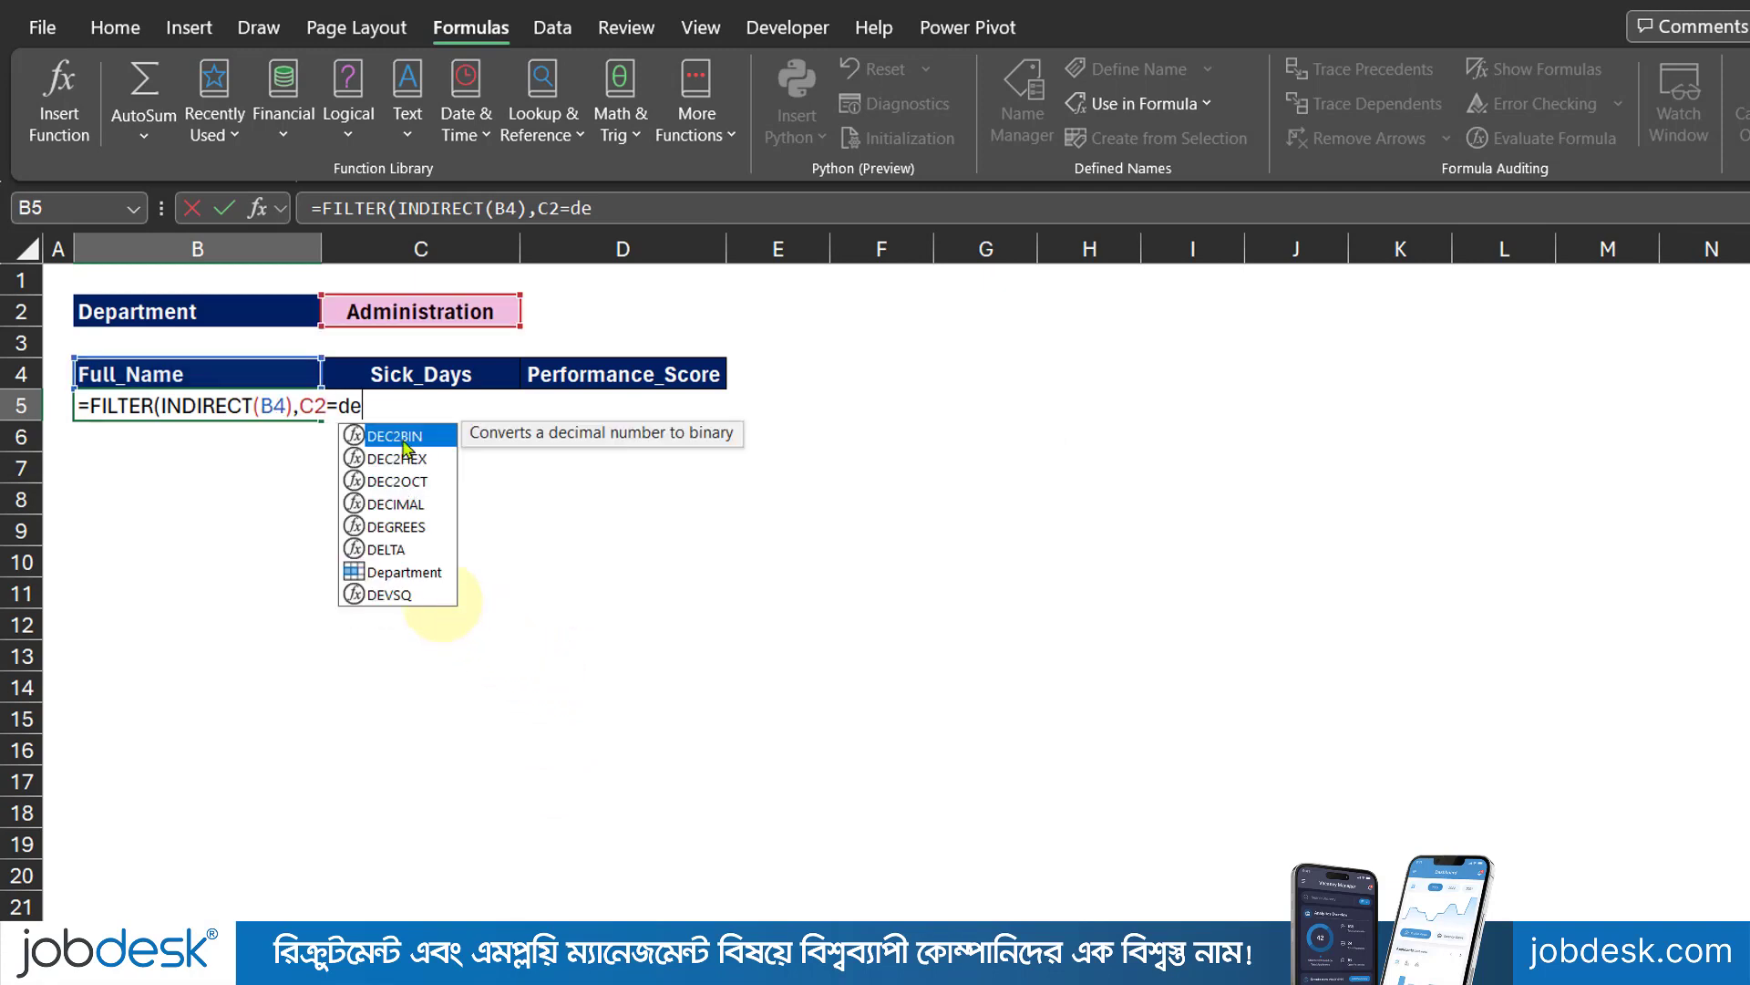
pyautogui.doubleClick(404, 571)
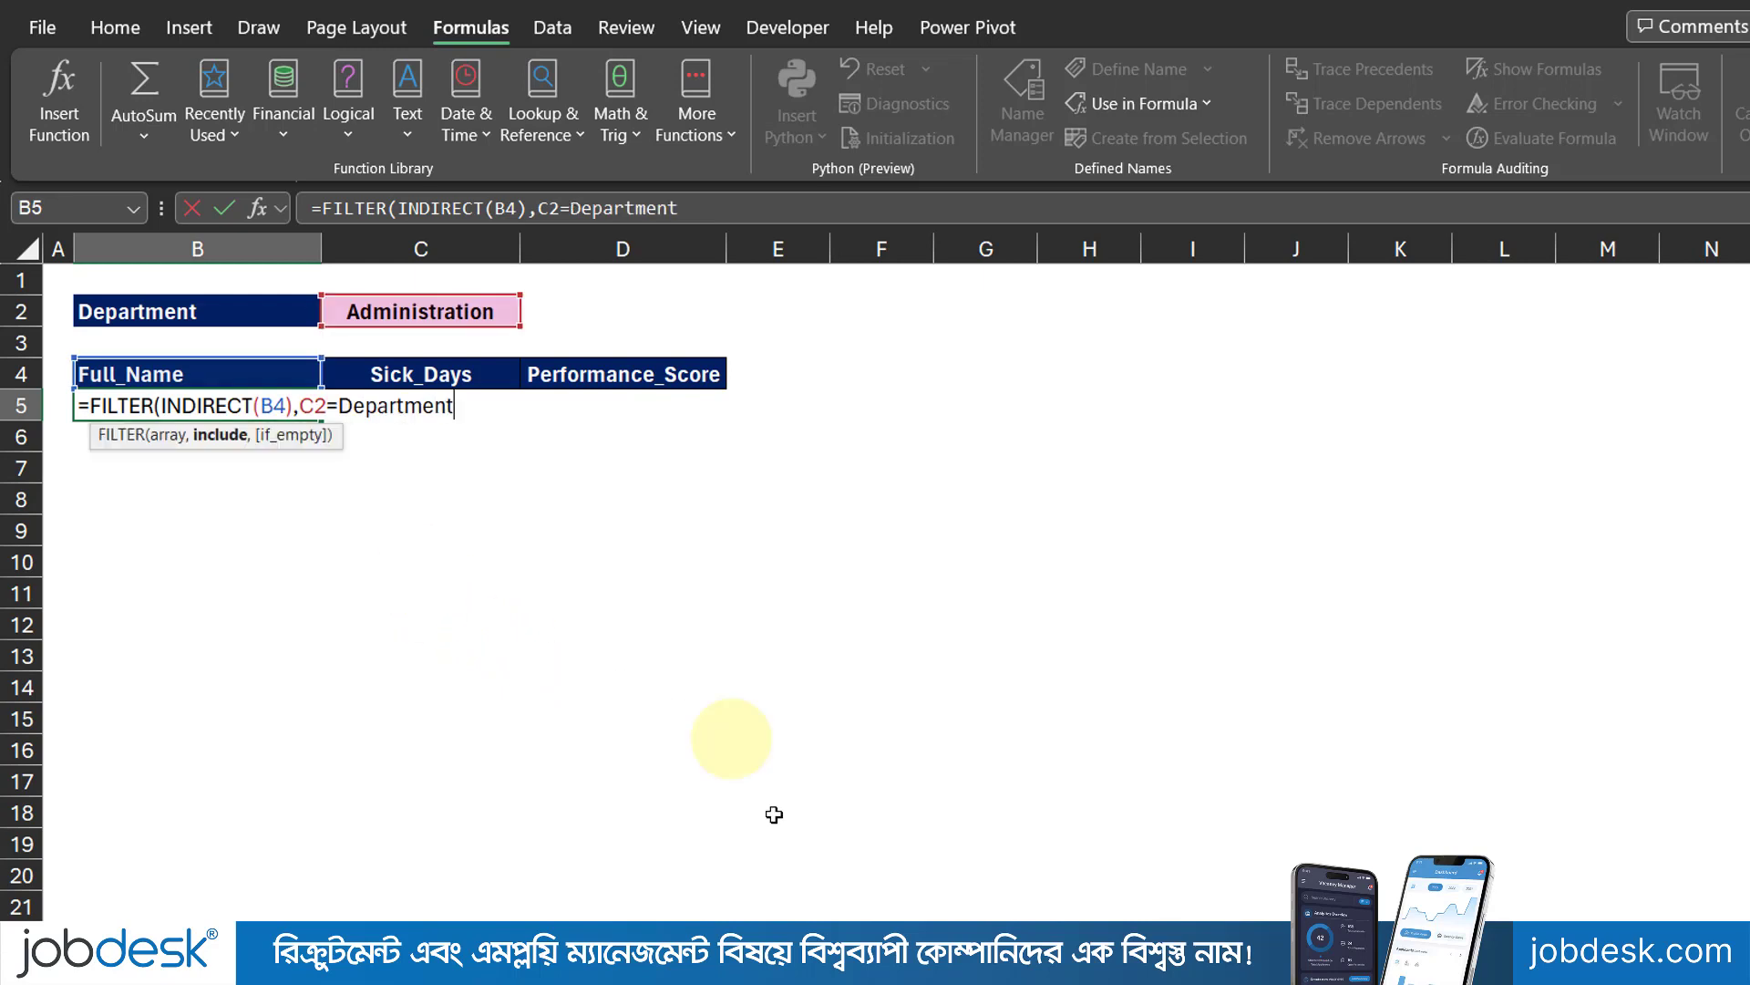
pyautogui.write(')')
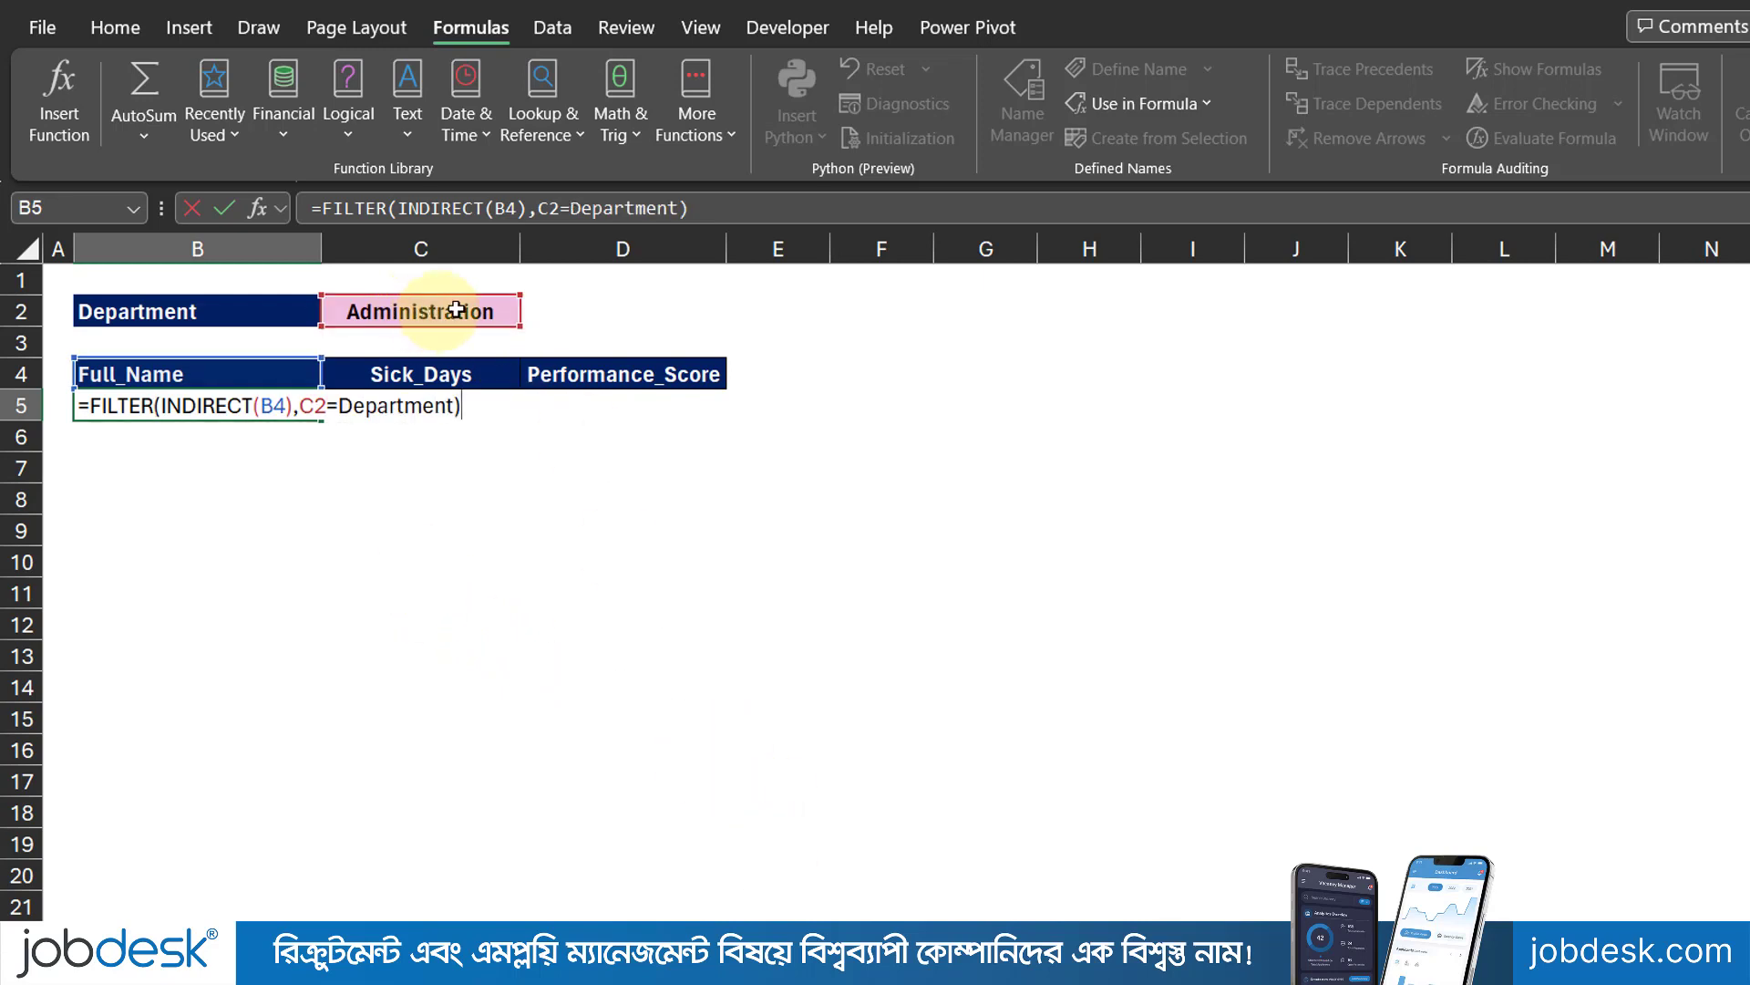
# Step: Make the department reference absolute as $C$2 and enter the FILTER formula in B5
pyautogui.doubleClick(312, 406)
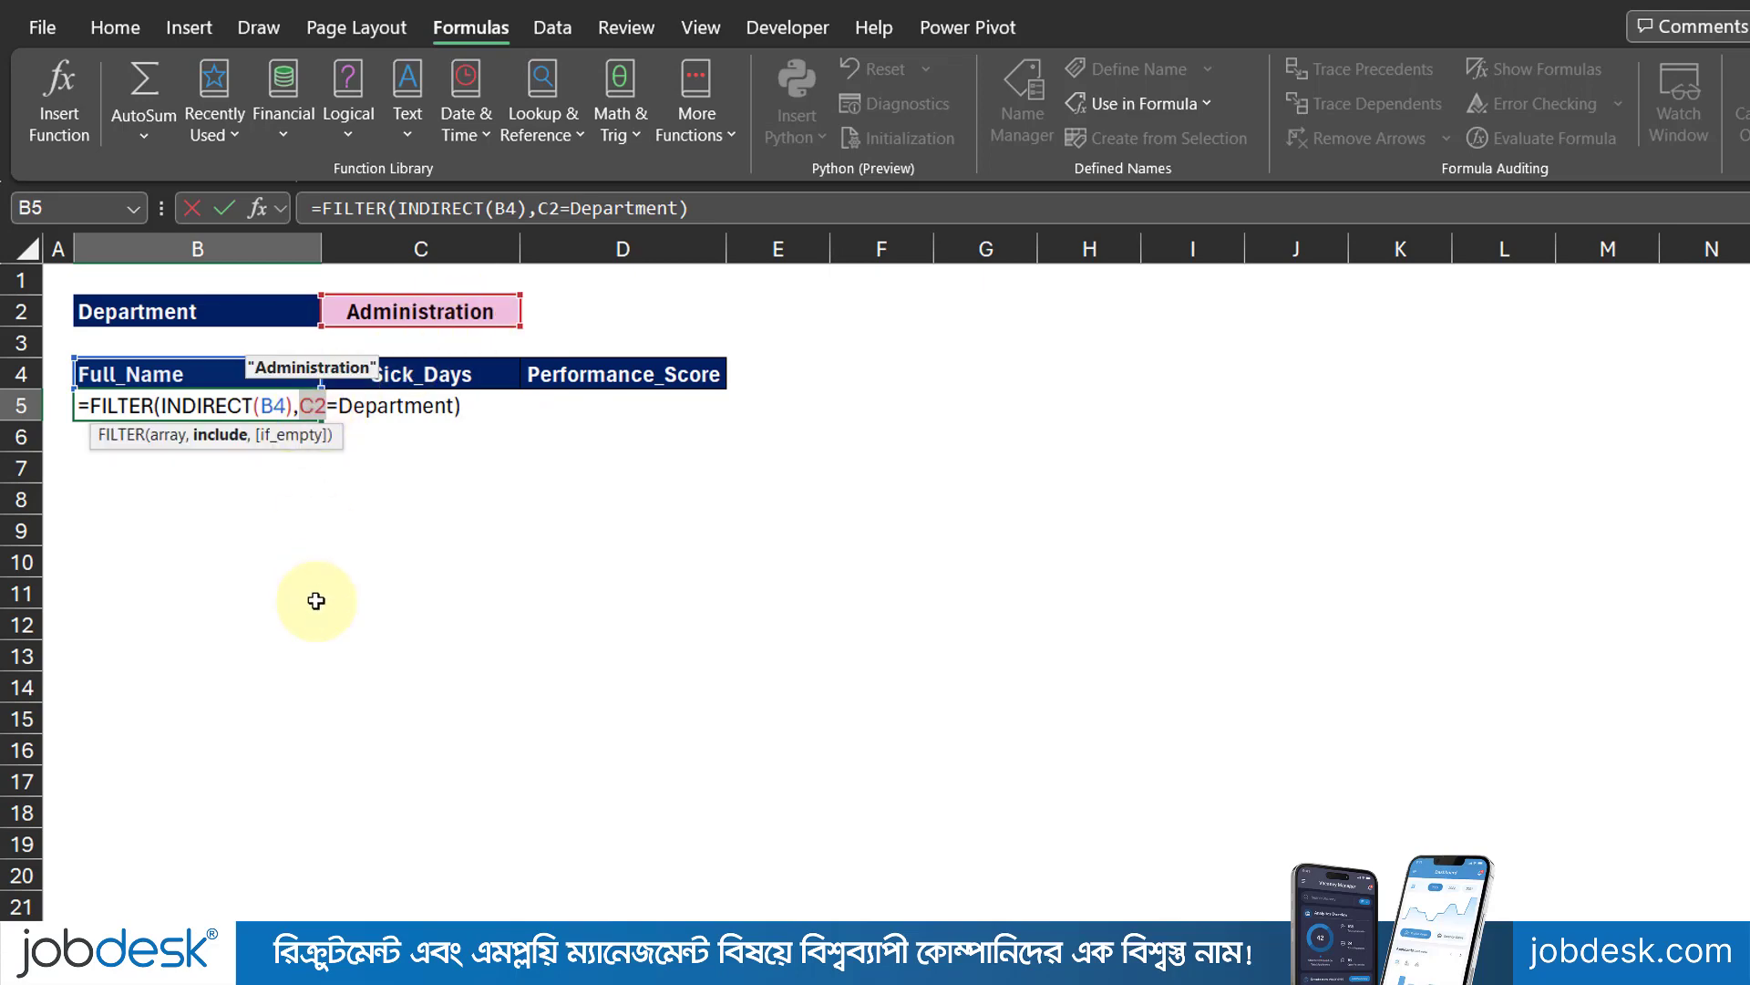
pyautogui.press('F4')
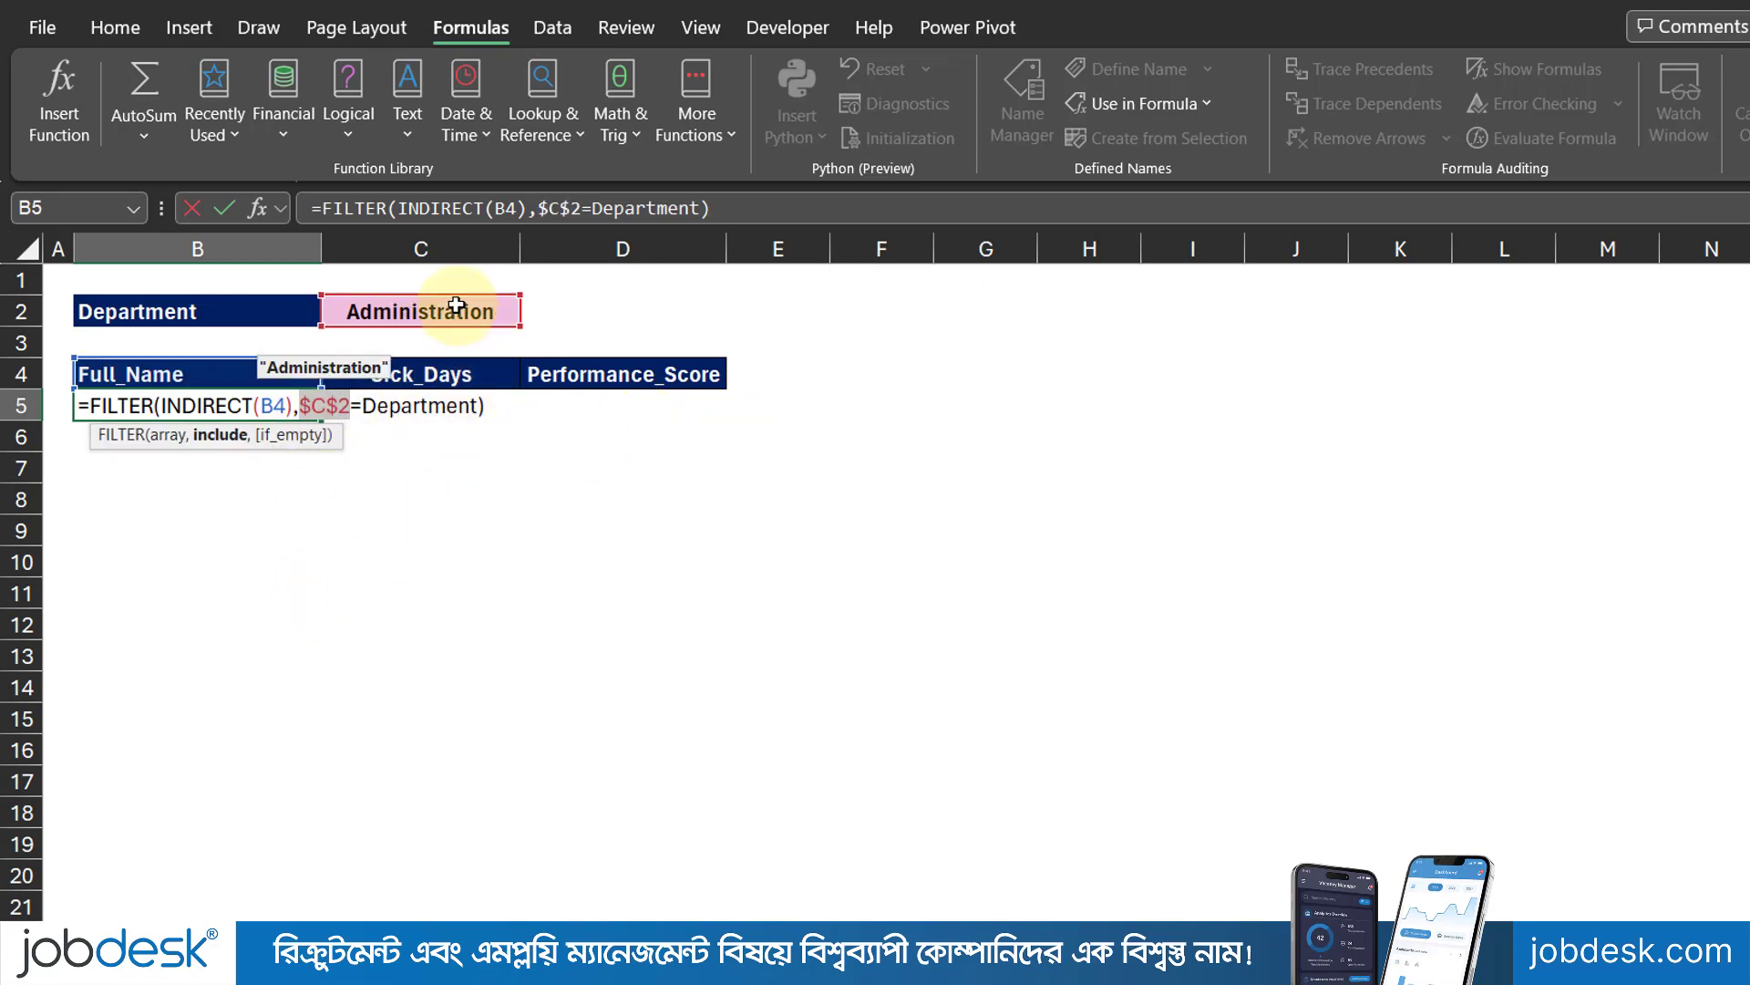
pyautogui.click(495, 409)
pyautogui.press('Return')
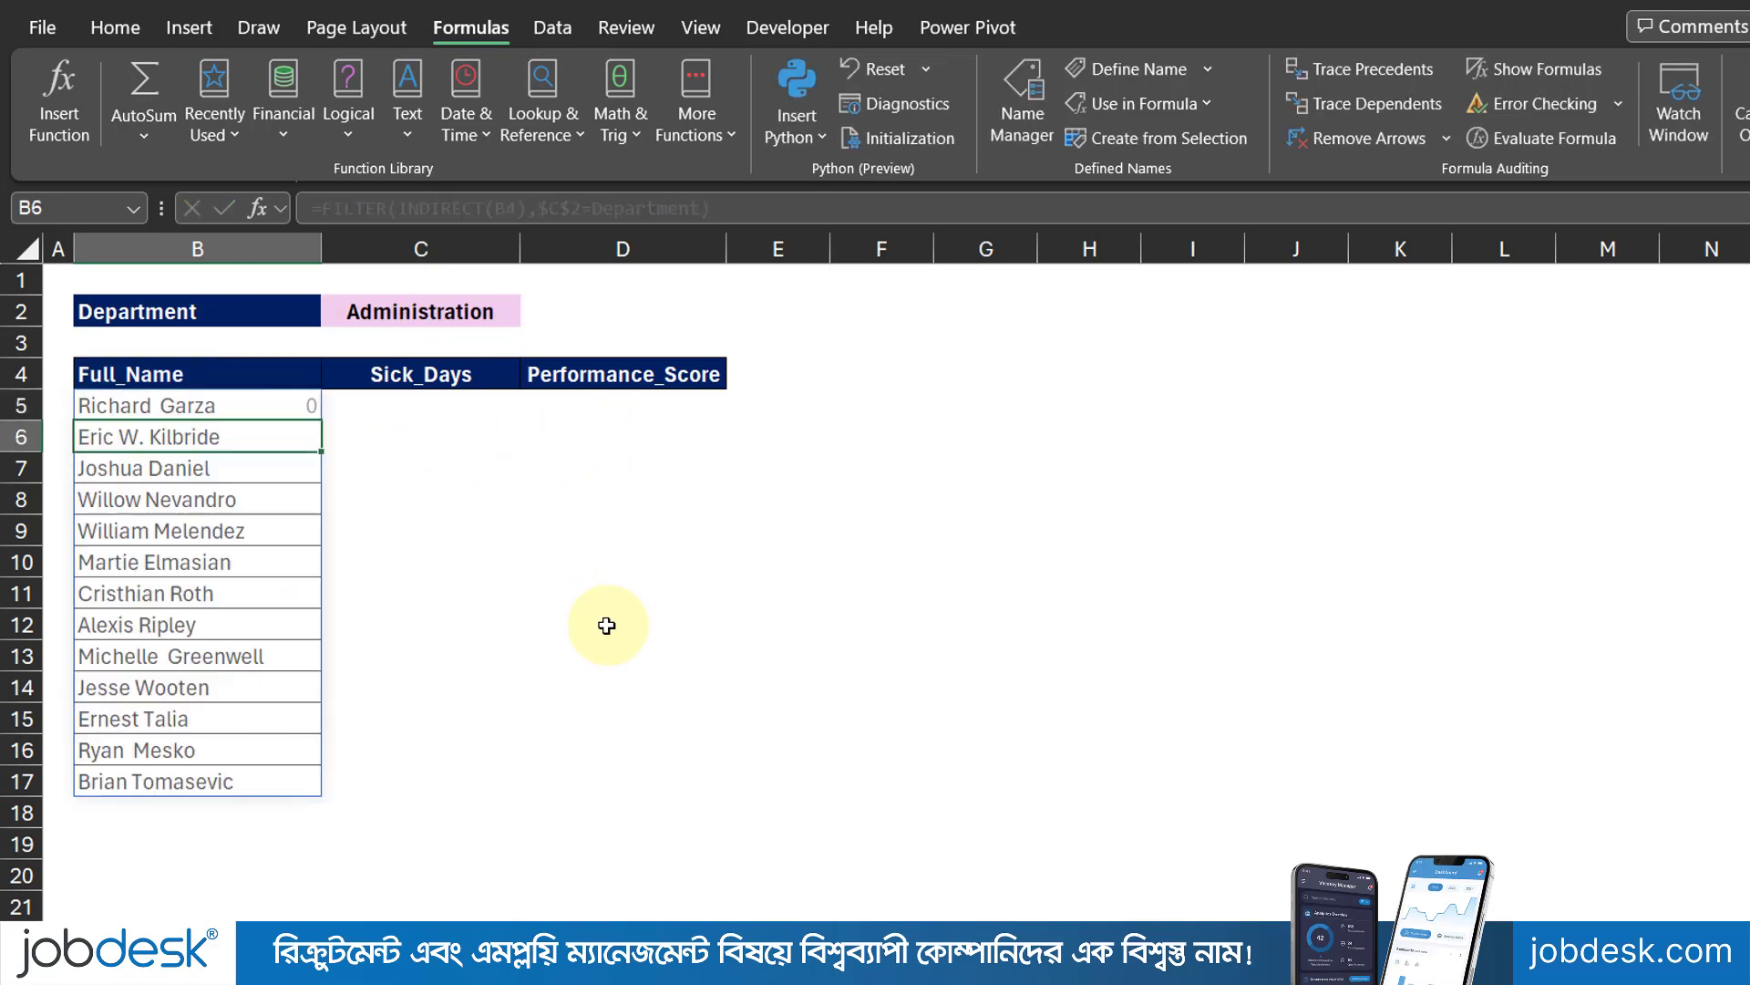
# Step: Copy the B5 FILTER formula across to C5 and D5 for the Sick_Days and Performance_Score columns
pyautogui.click(246, 405)
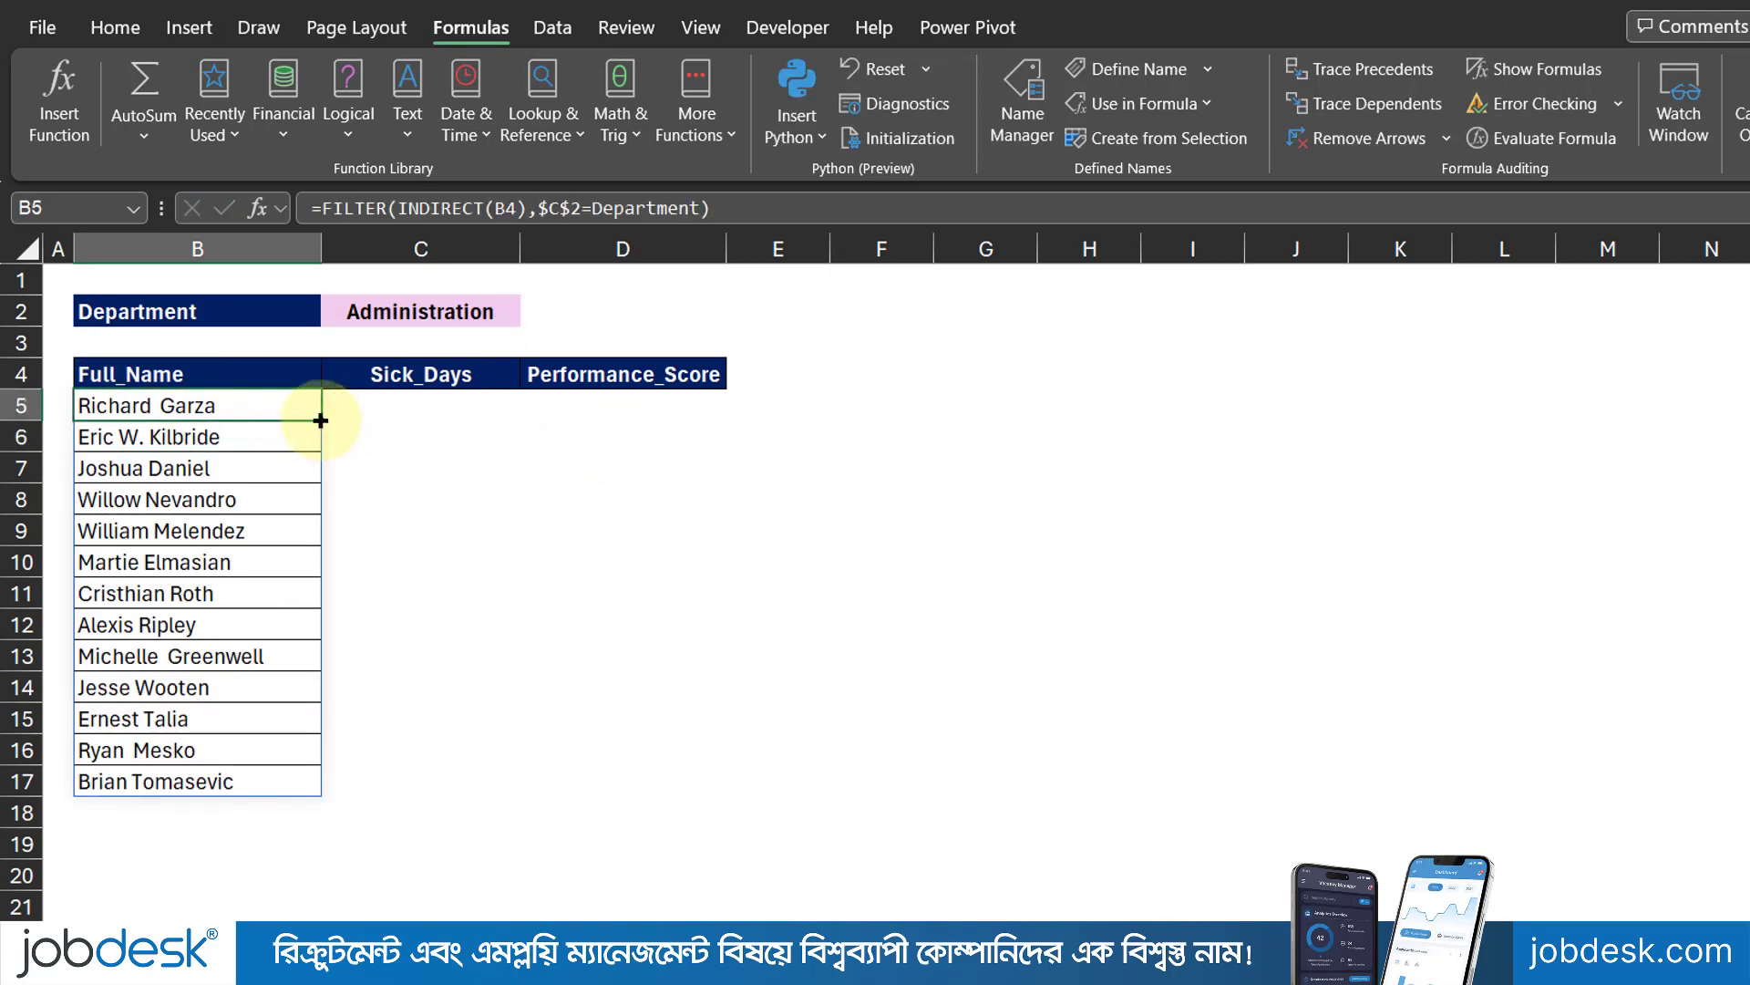
pyautogui.moveTo(320, 421); pyautogui.dragTo(642, 414)
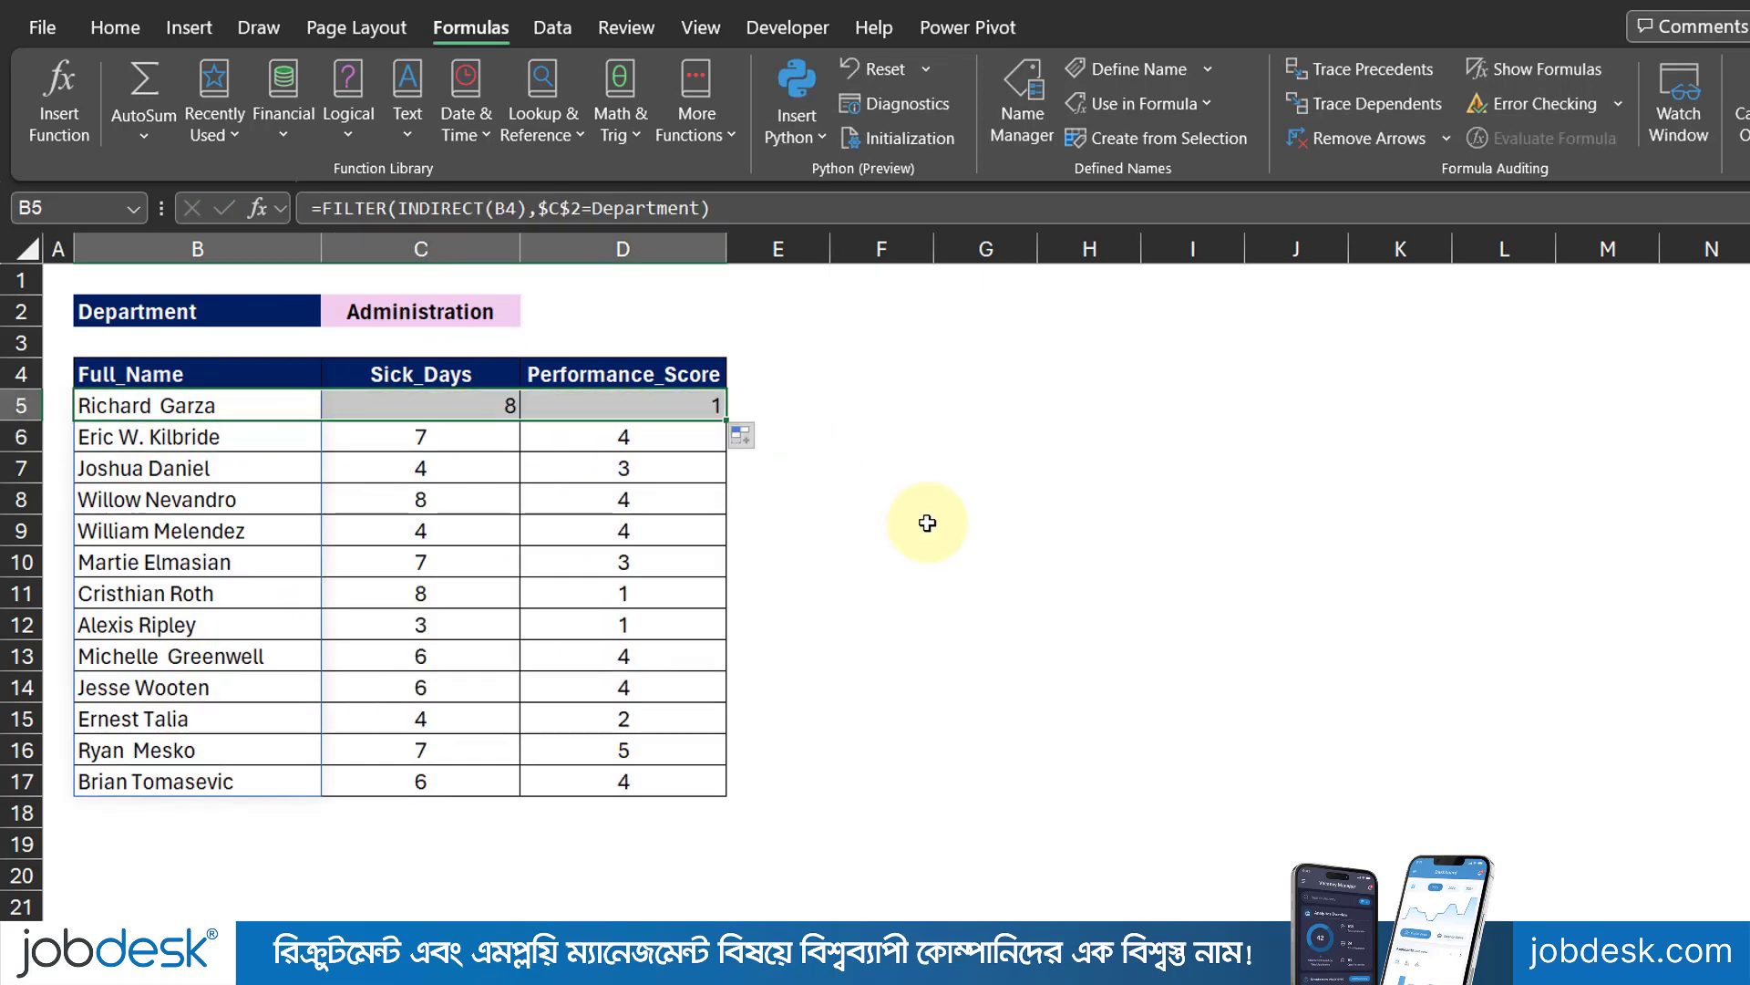
pyautogui.click(871, 538)
pyautogui.moveTo(433, 415); pyautogui.dragTo(684, 779)
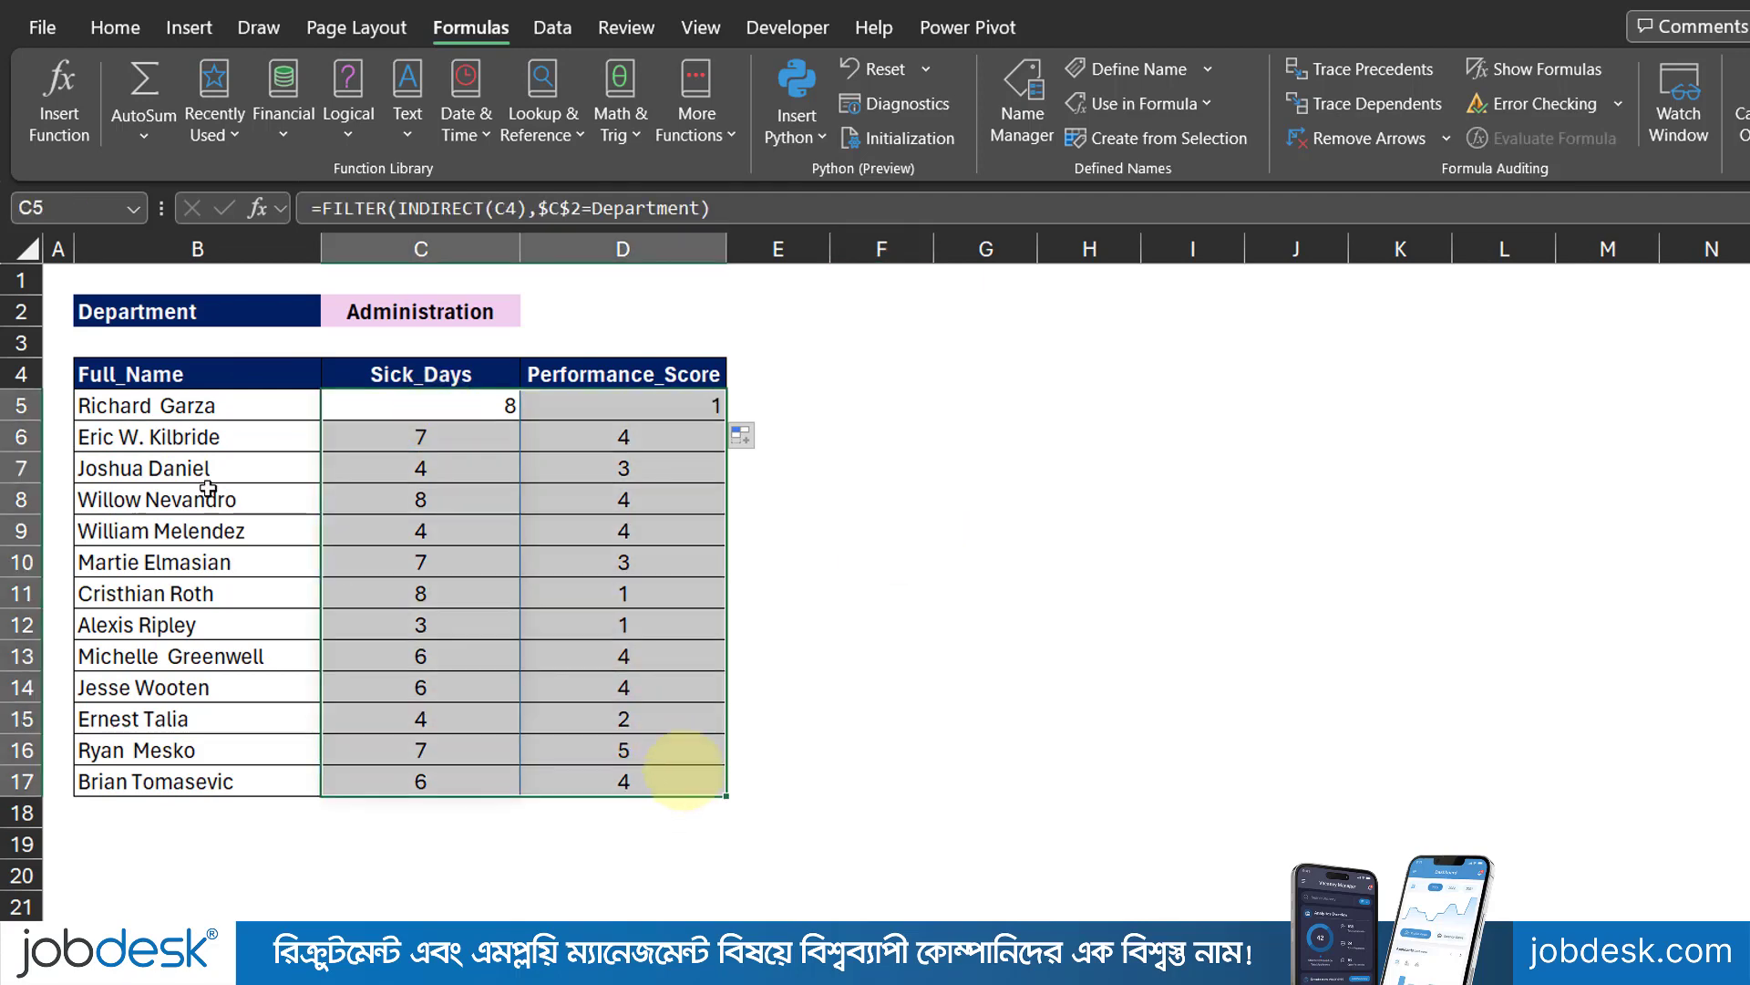
pyautogui.moveTo(193, 401); pyautogui.dragTo(664, 948)
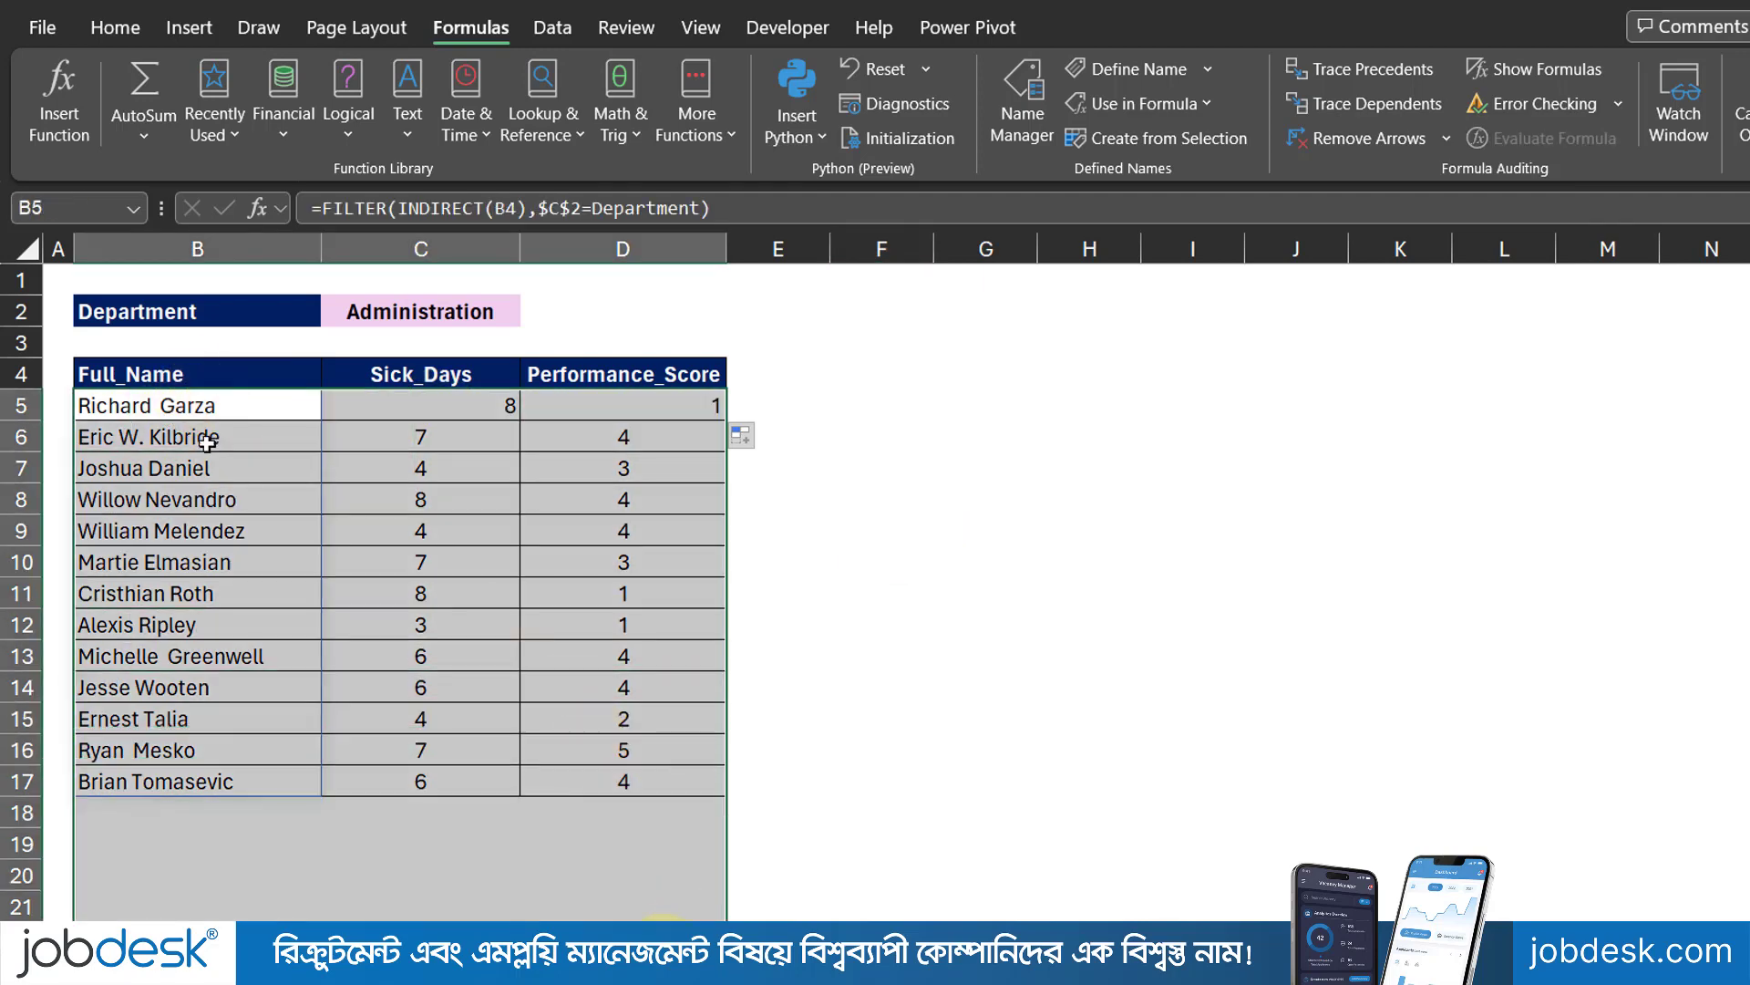
# Step: Left-align columns B to D and center the contents of columns C and D
pyautogui.moveTo(203, 250); pyautogui.dragTo(672, 247)
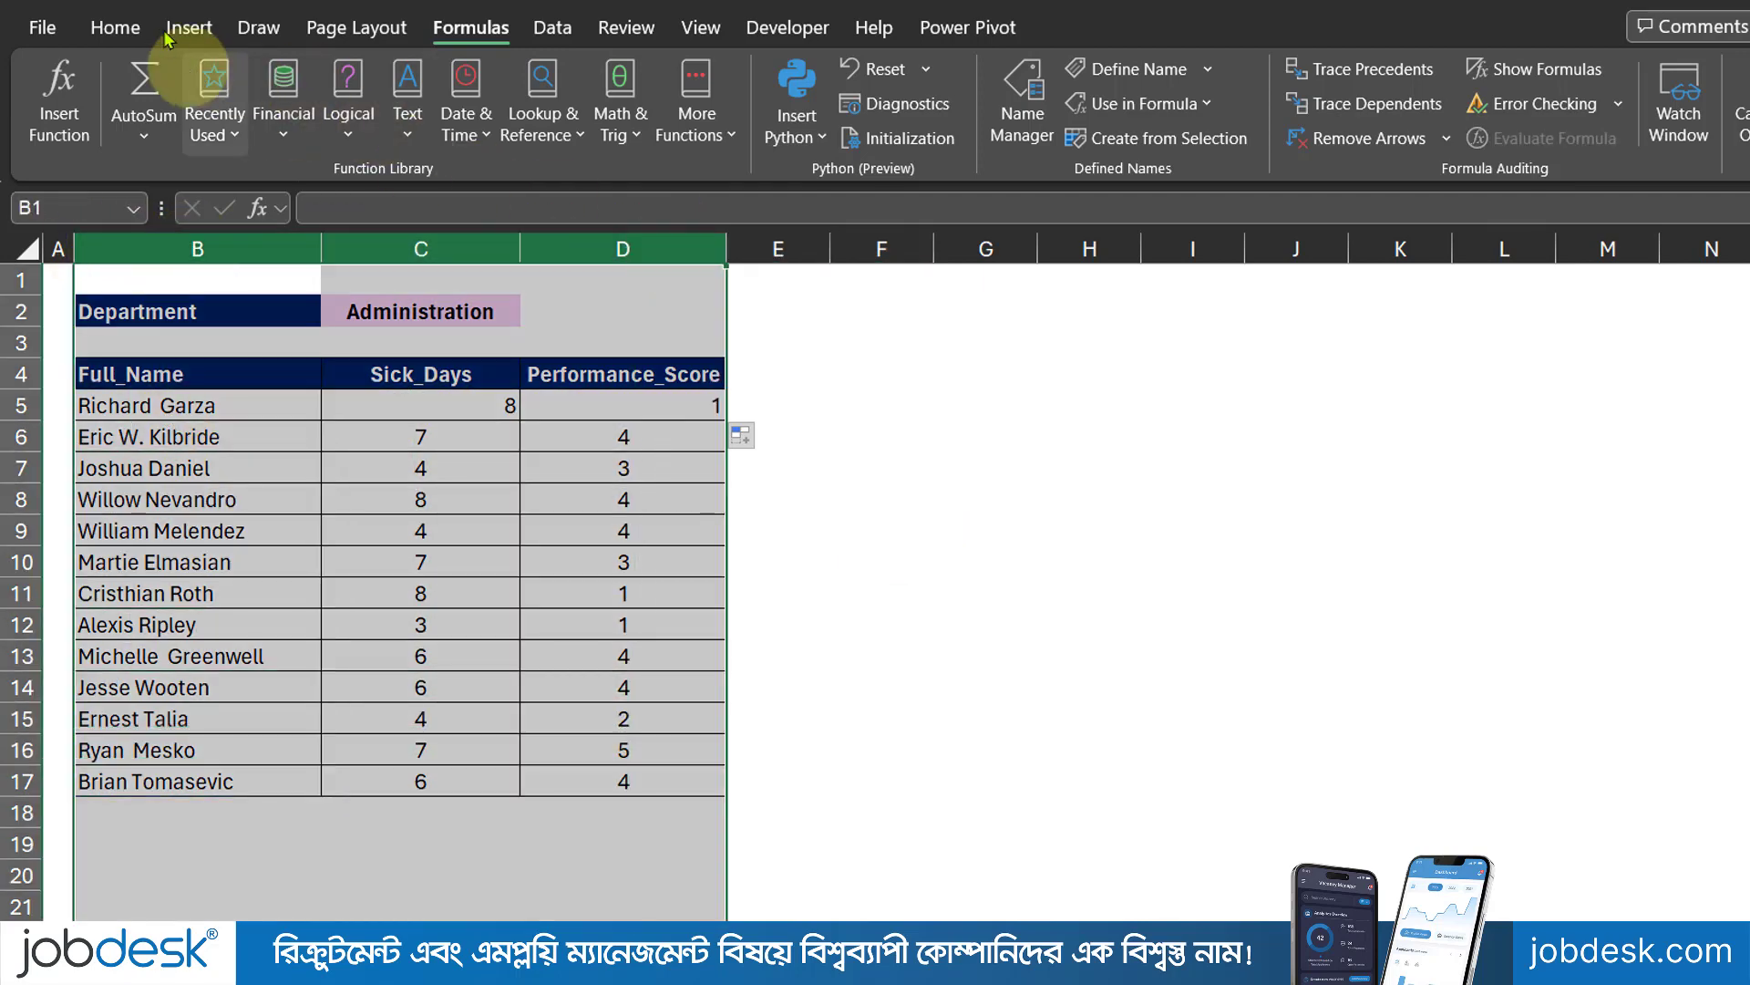
pyautogui.click(113, 27)
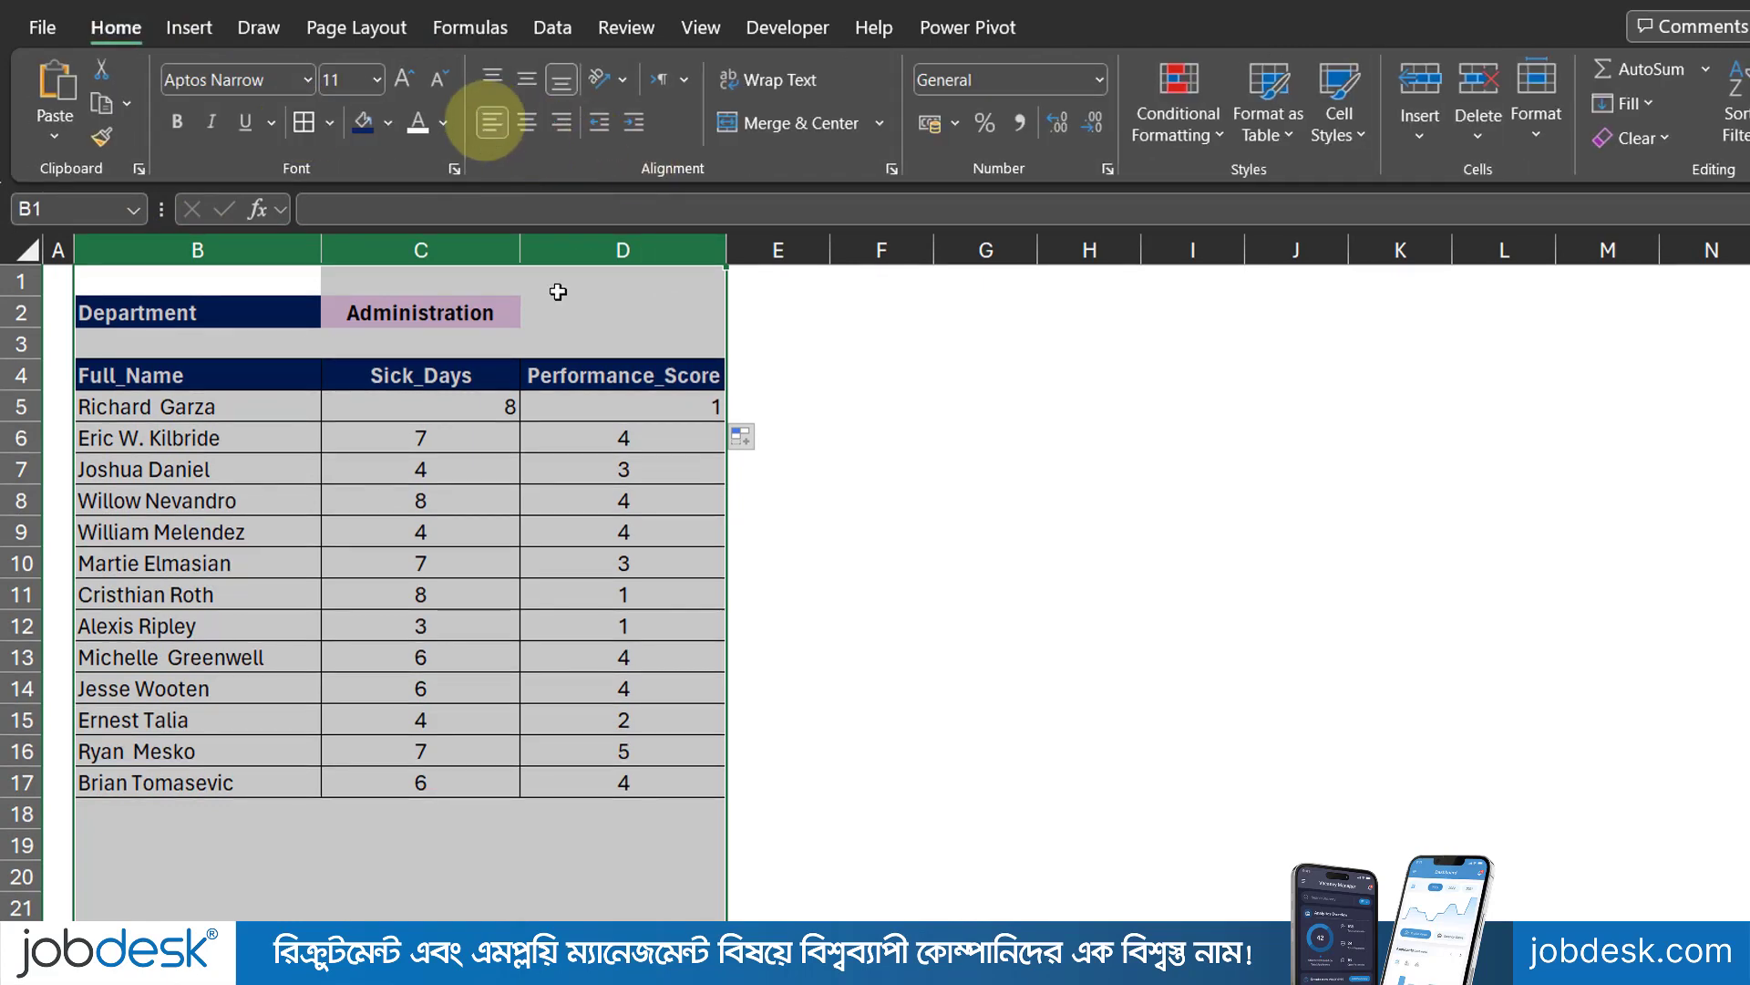
pyautogui.click(490, 121)
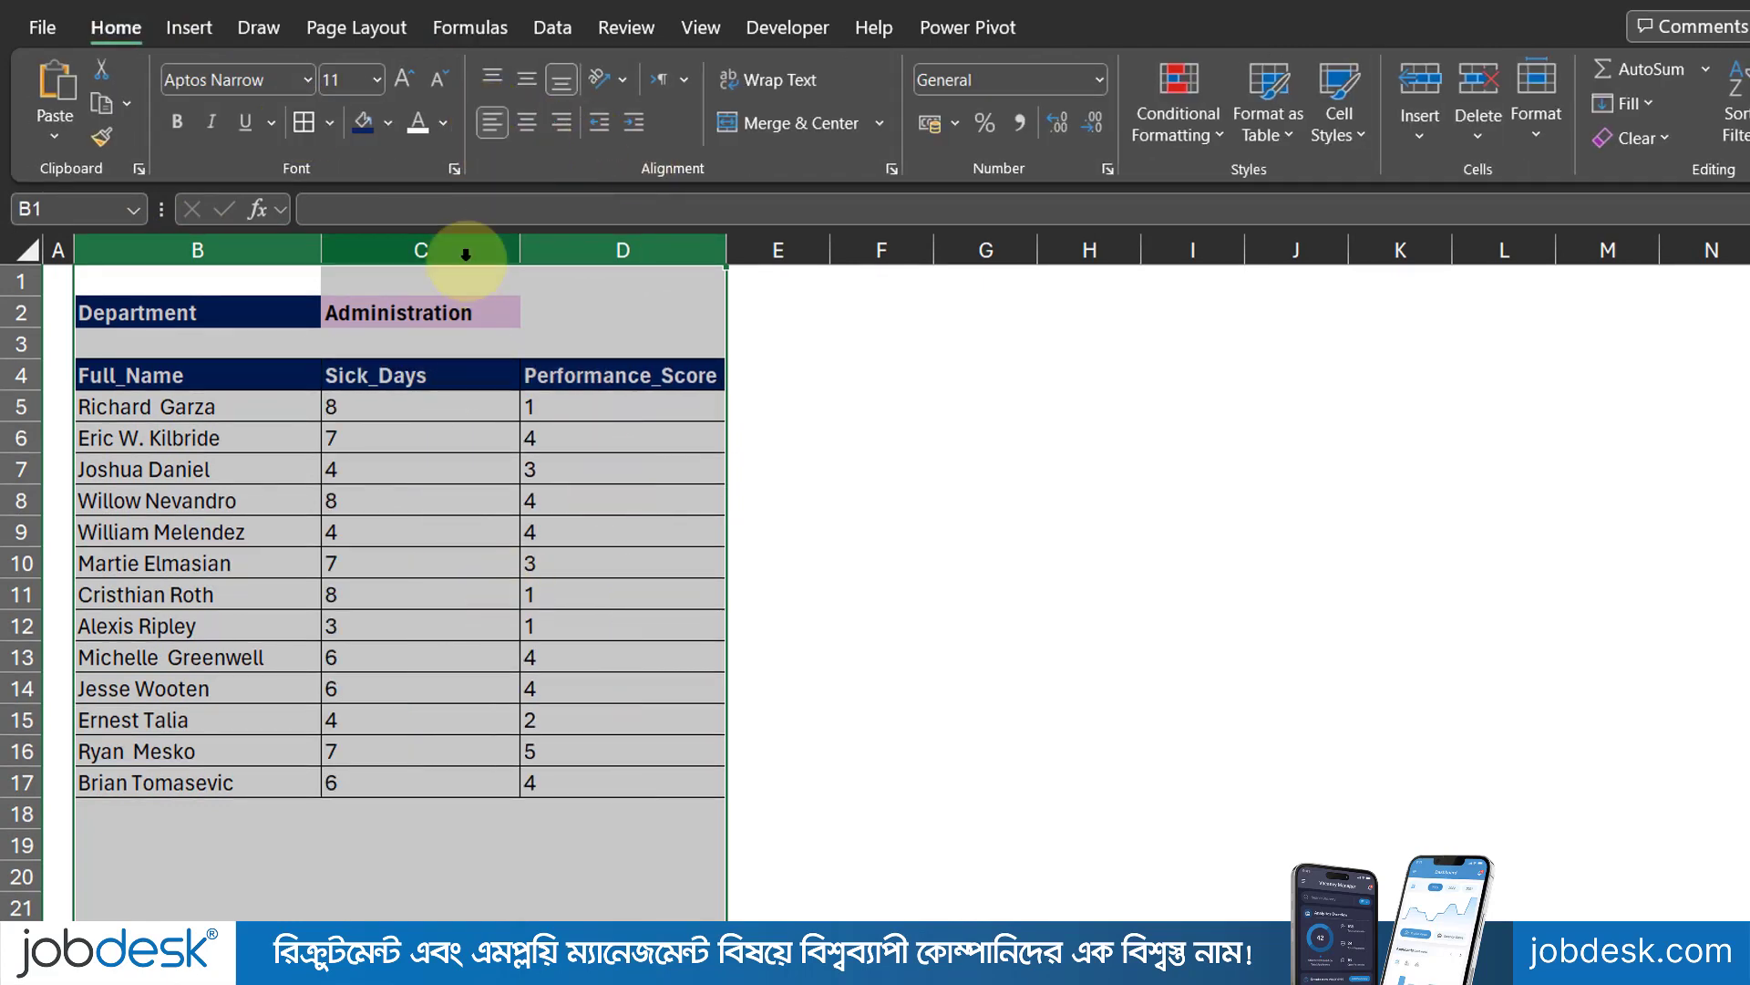
pyautogui.moveTo(465, 253); pyautogui.dragTo(584, 244)
pyautogui.click(527, 121)
pyautogui.click(602, 498)
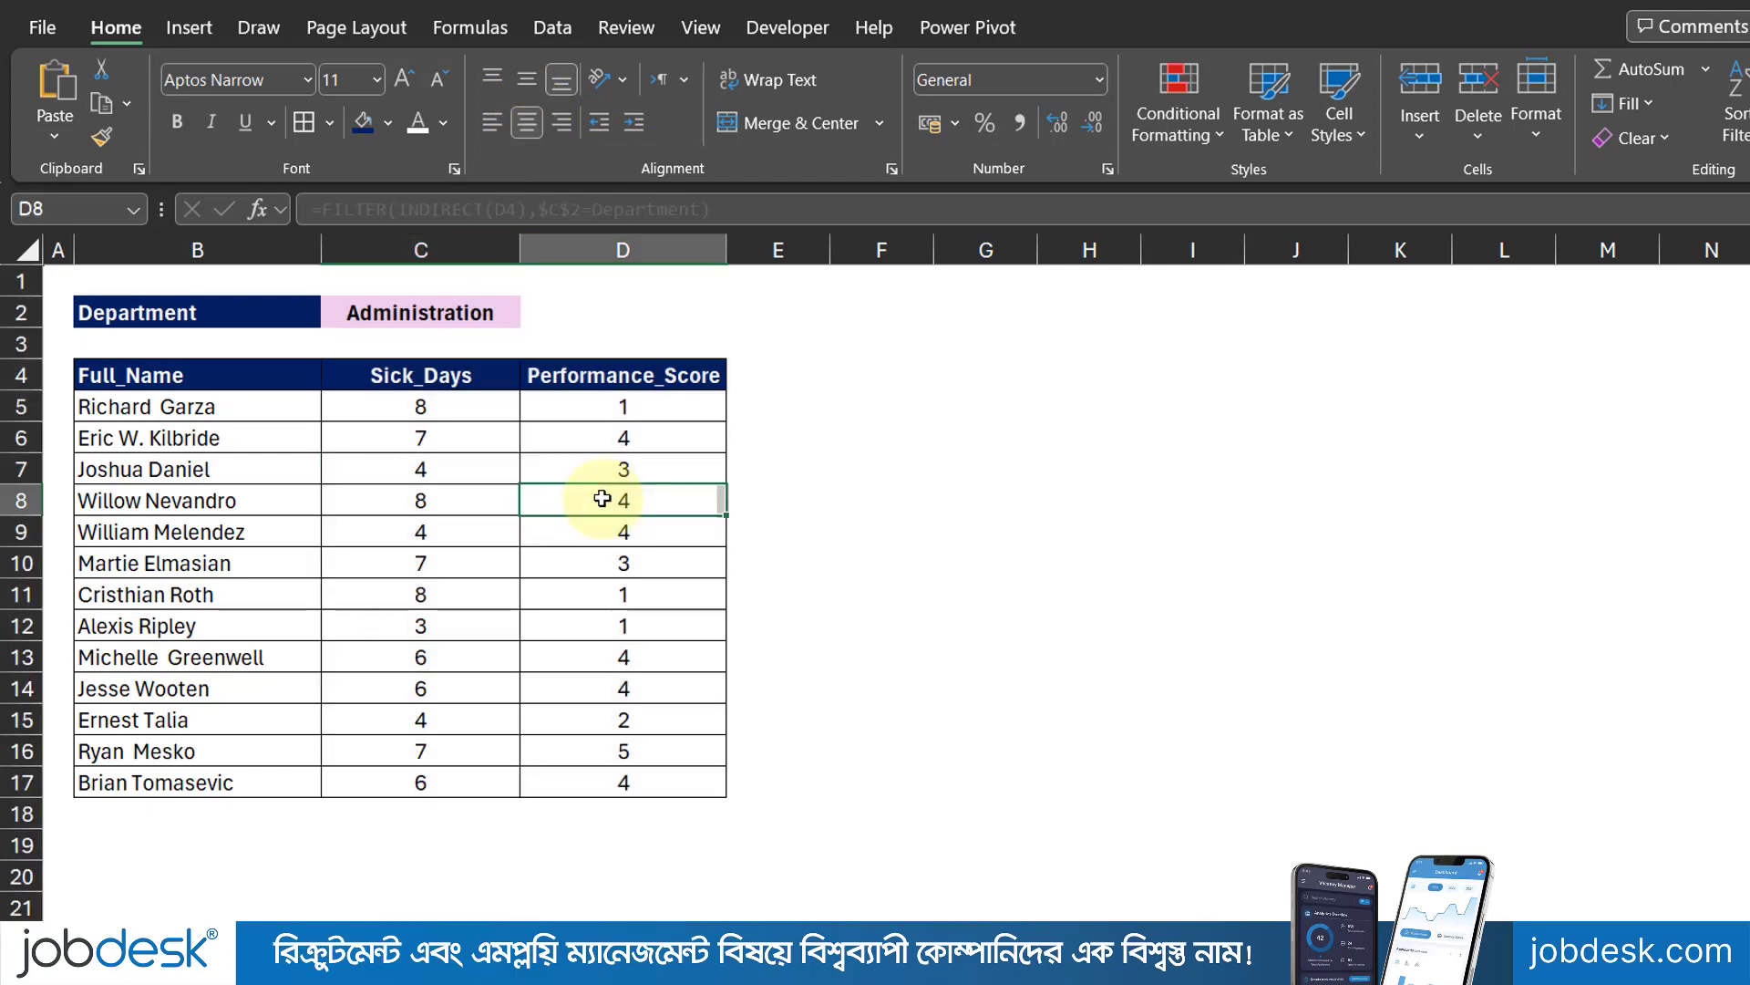
# Step: Test the report by switching the department in C2 to Human Resources, Finance and Administration
pyautogui.click(424, 313)
pyautogui.click(532, 314)
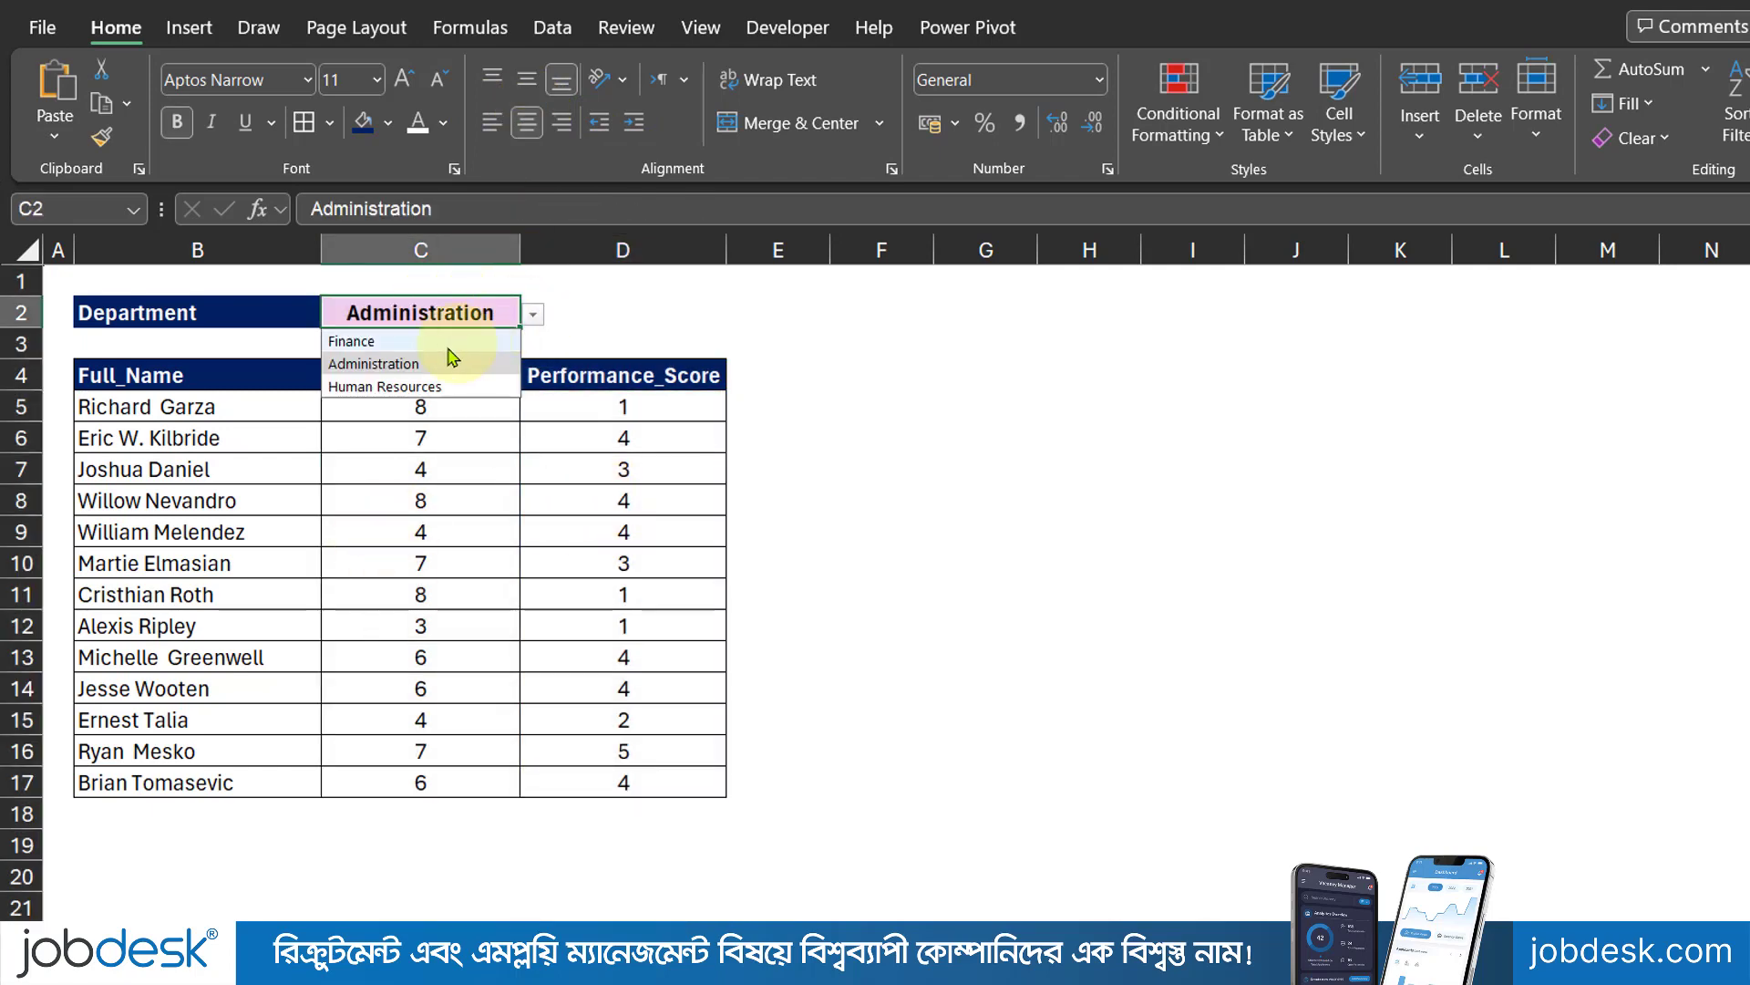
pyautogui.click(418, 387)
pyautogui.click(533, 319)
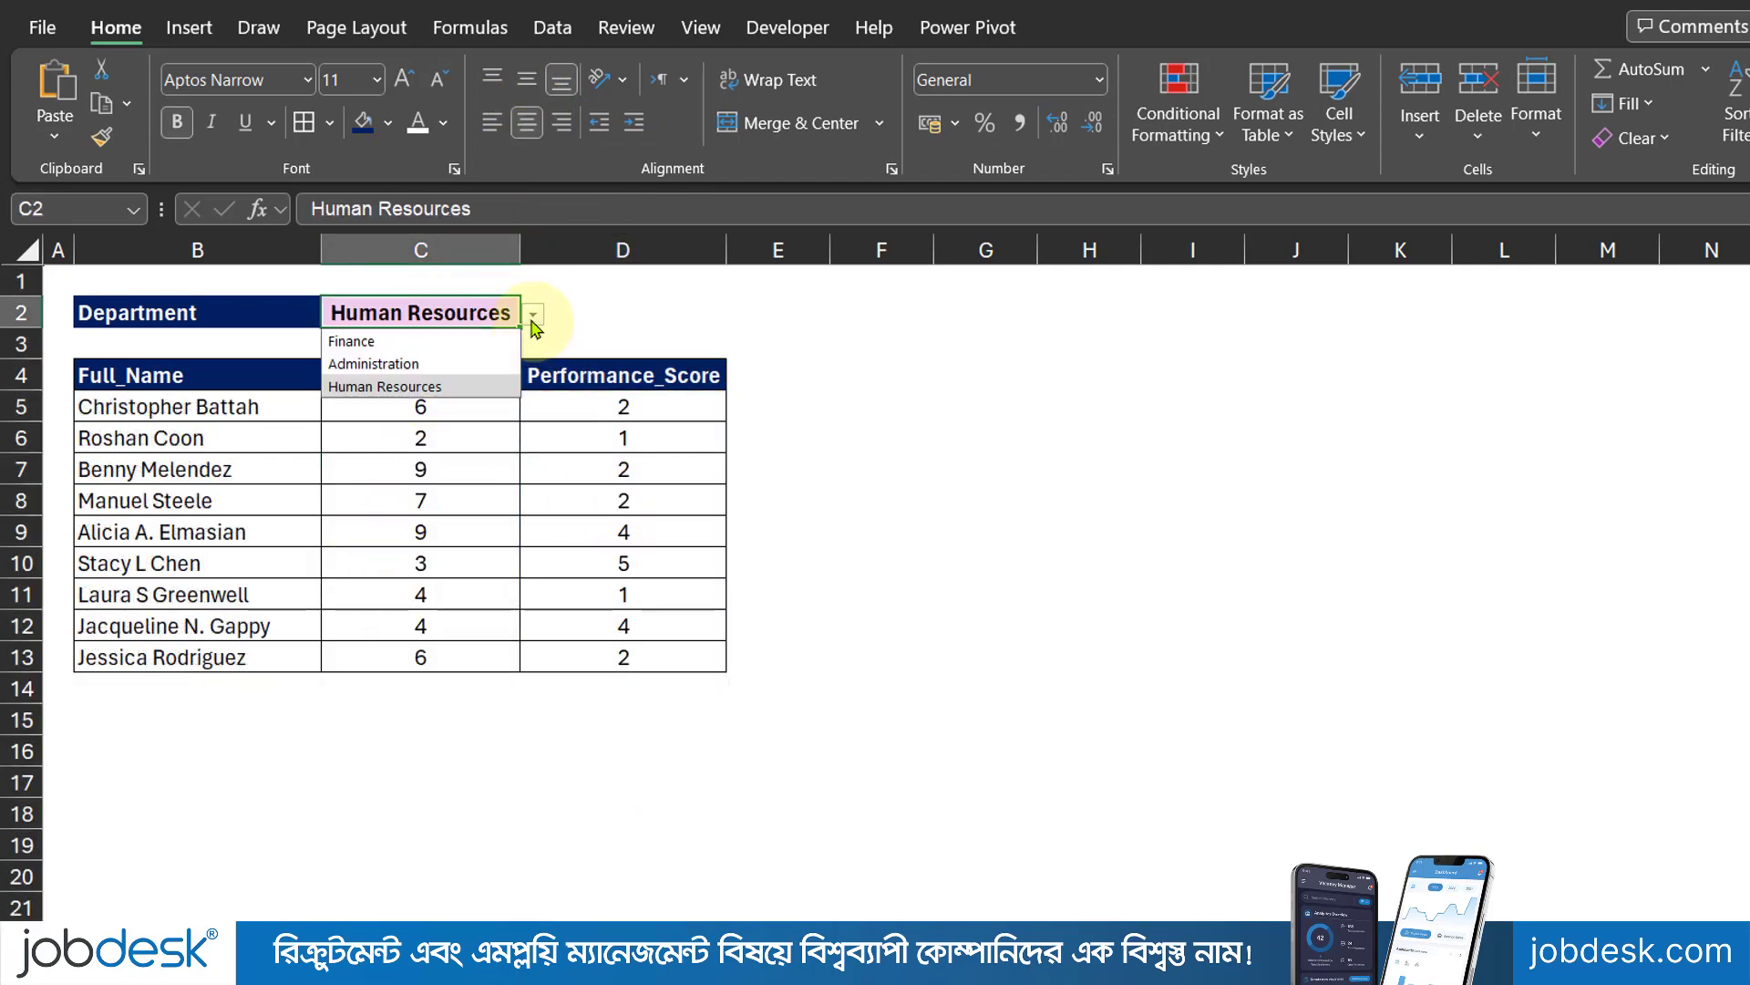
pyautogui.click(460, 342)
pyautogui.click(533, 316)
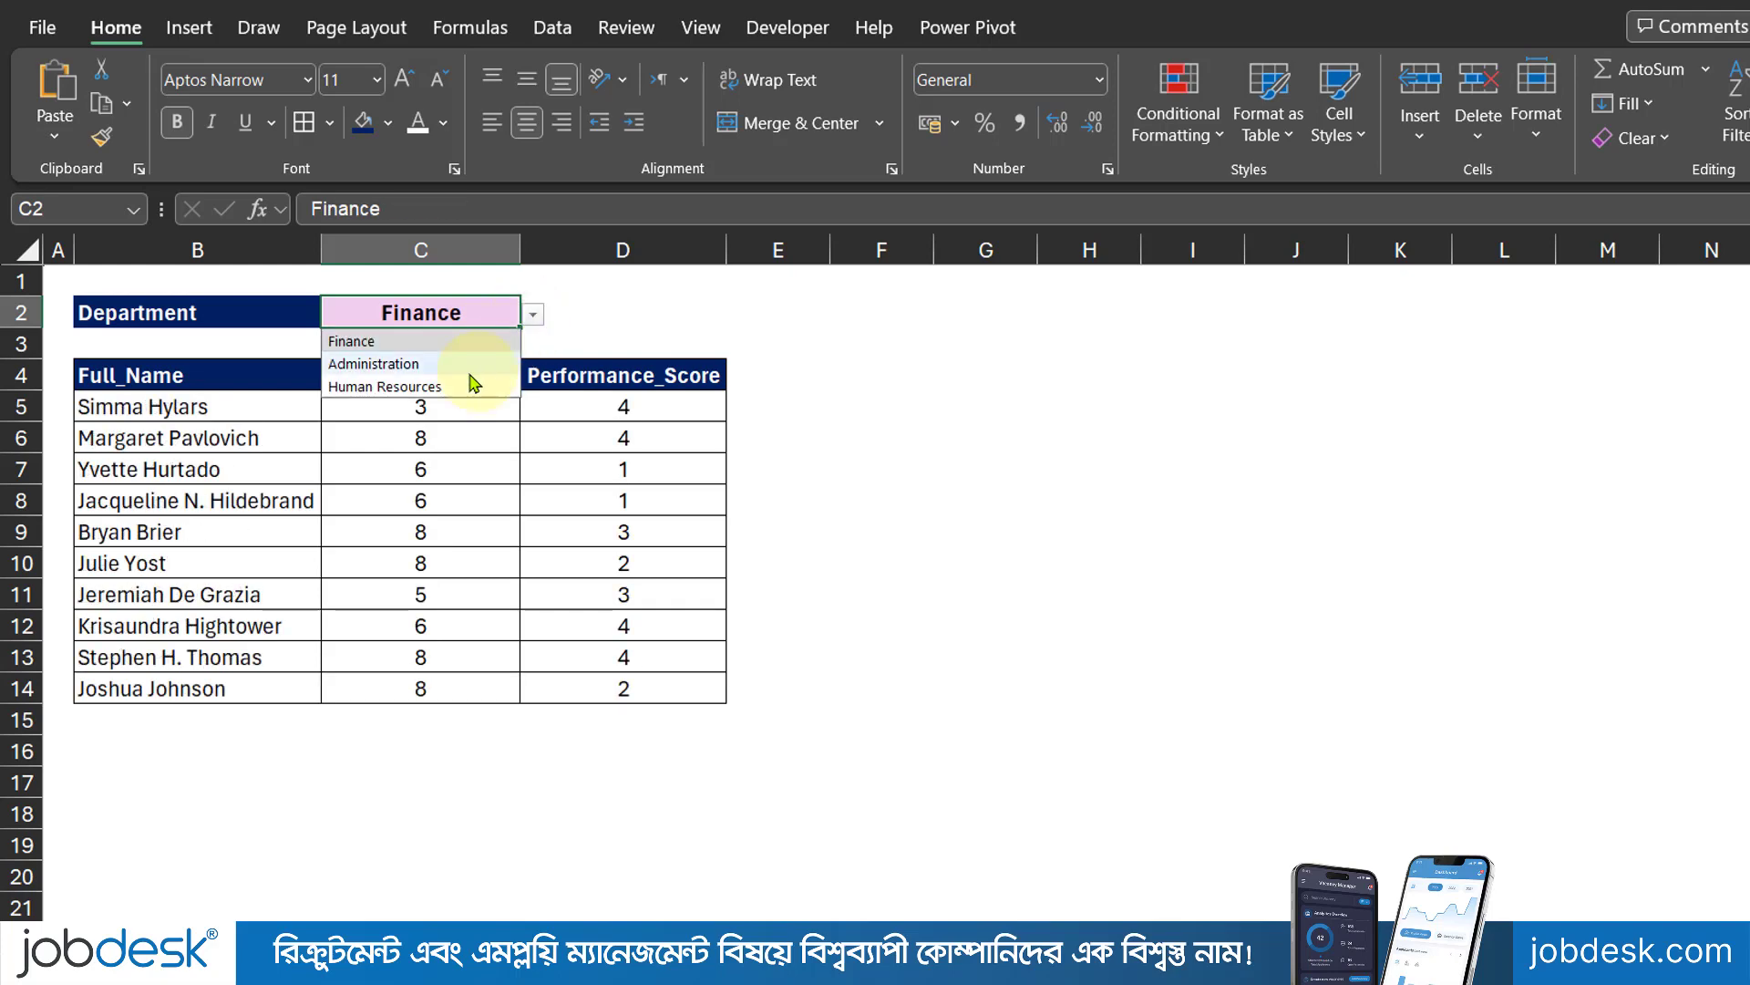
pyautogui.click(467, 365)
# Step: Set the department in C2 to Human Resources after cycling through Human Resources and Finance again
pyautogui.click(533, 315)
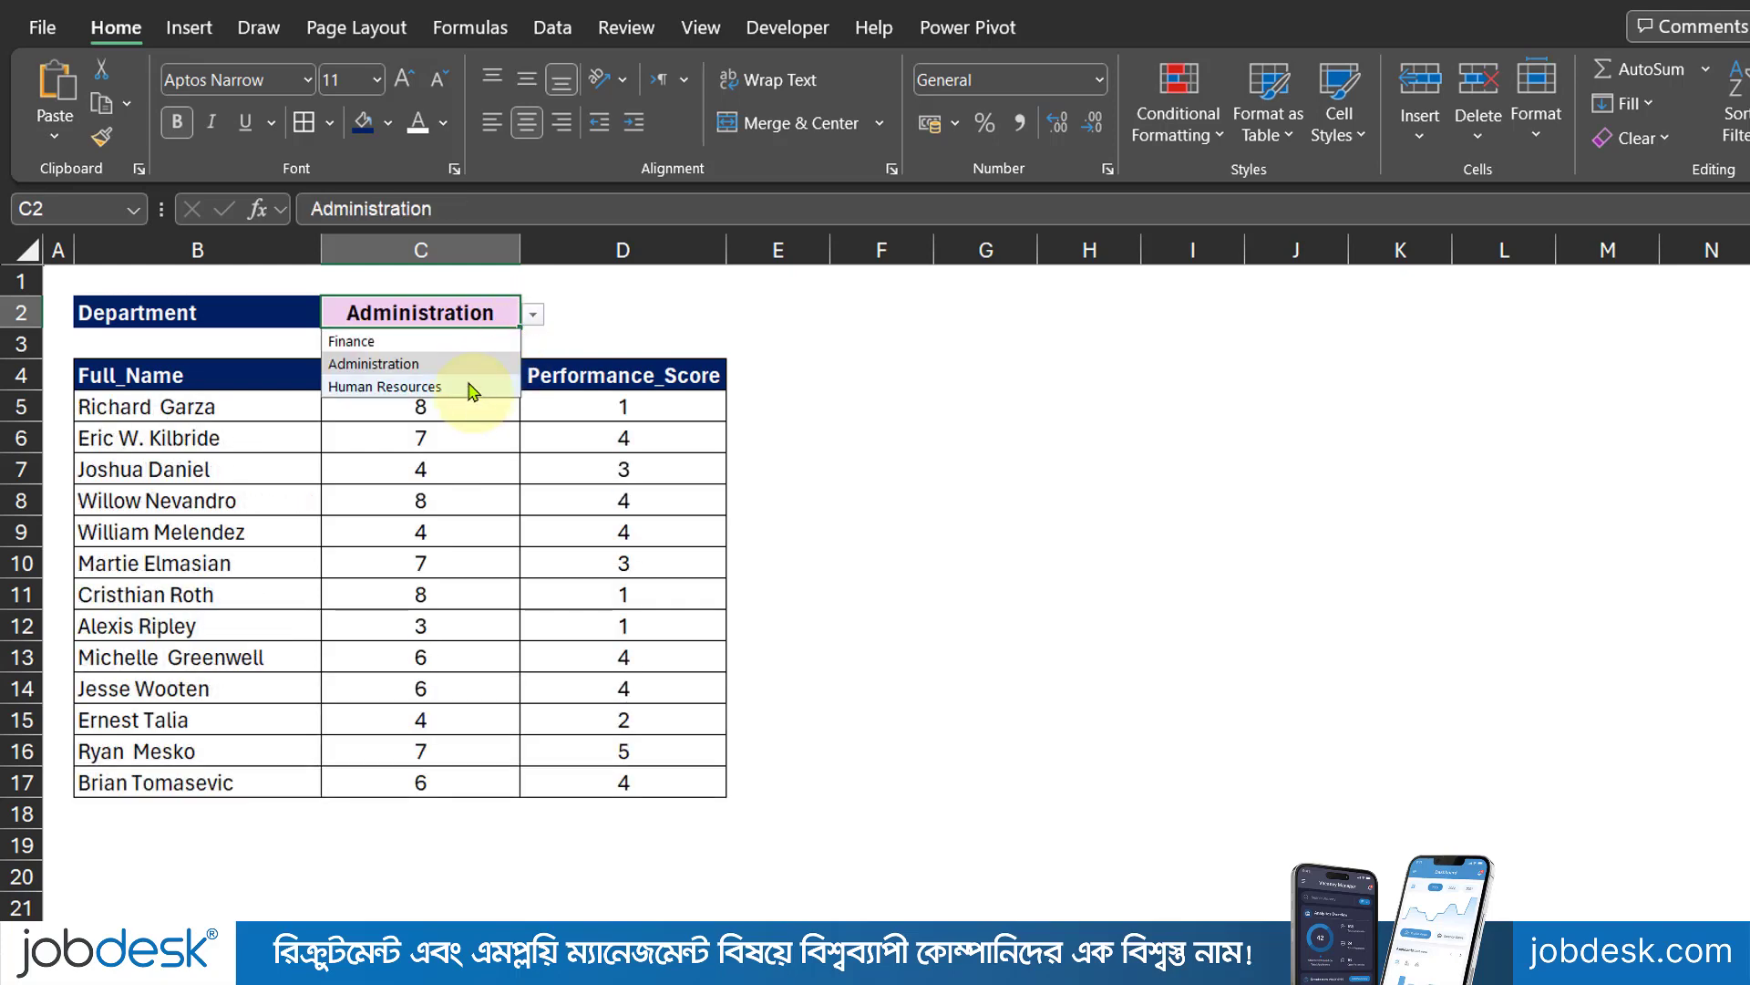
pyautogui.click(472, 388)
pyautogui.click(533, 314)
pyautogui.click(426, 341)
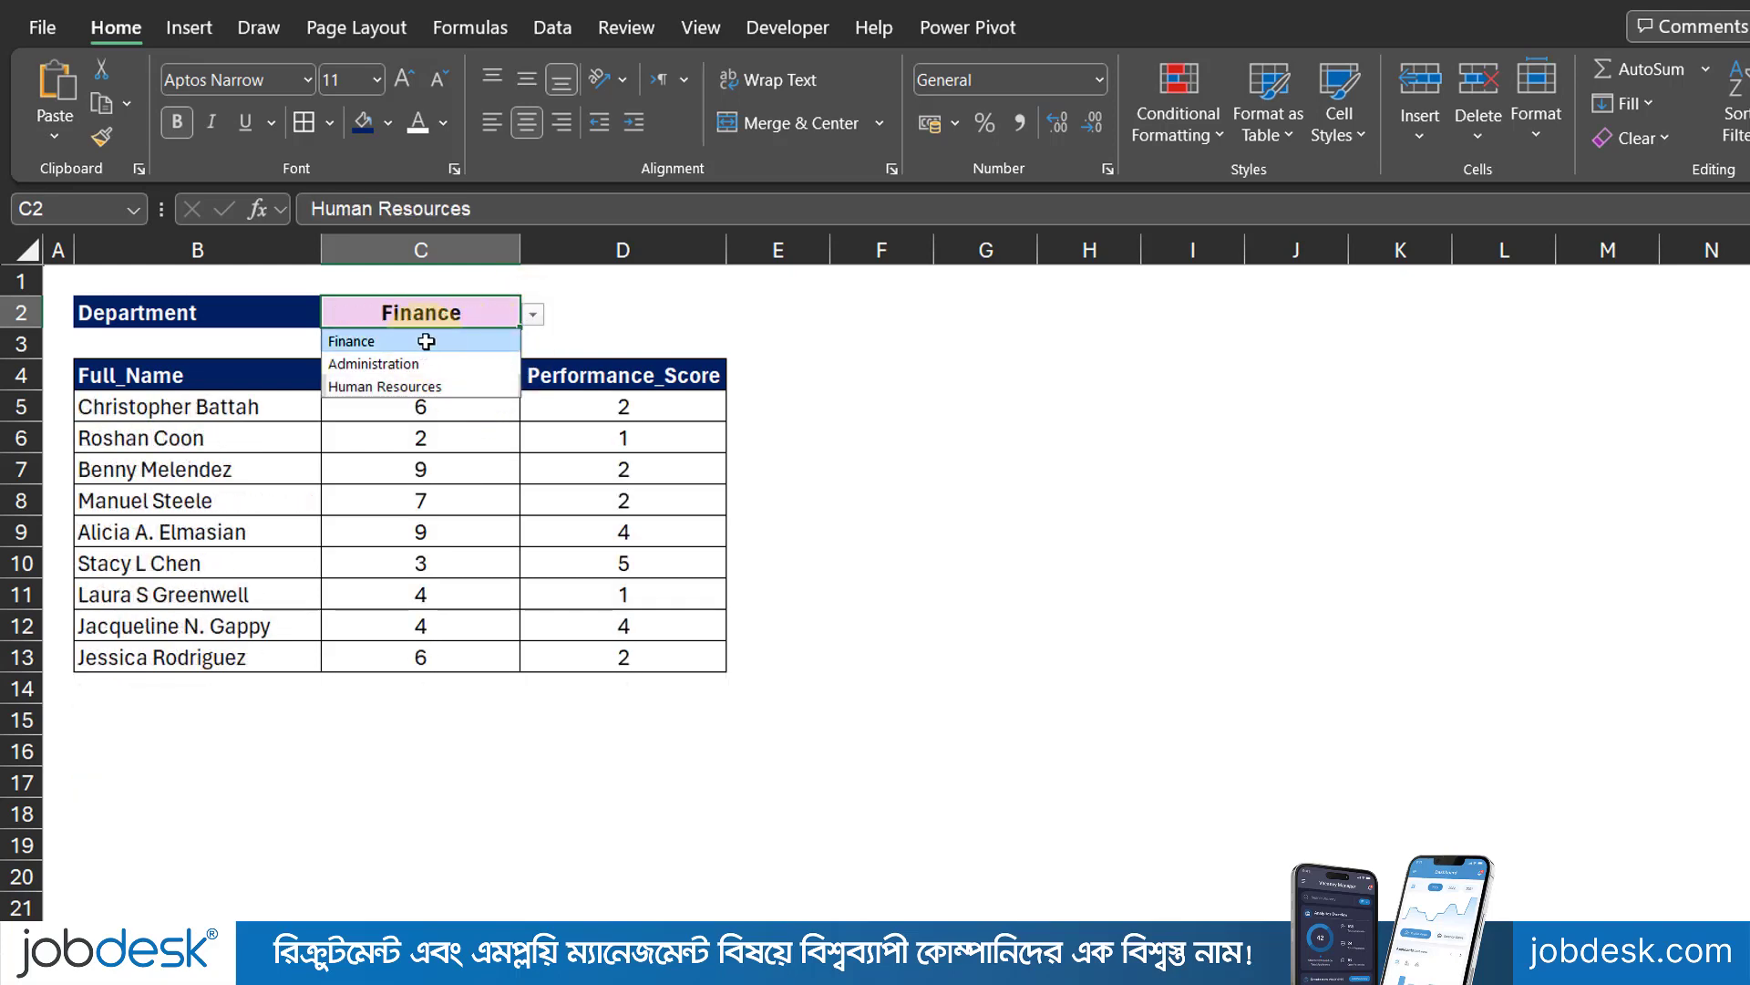
pyautogui.click(534, 315)
pyautogui.click(456, 388)
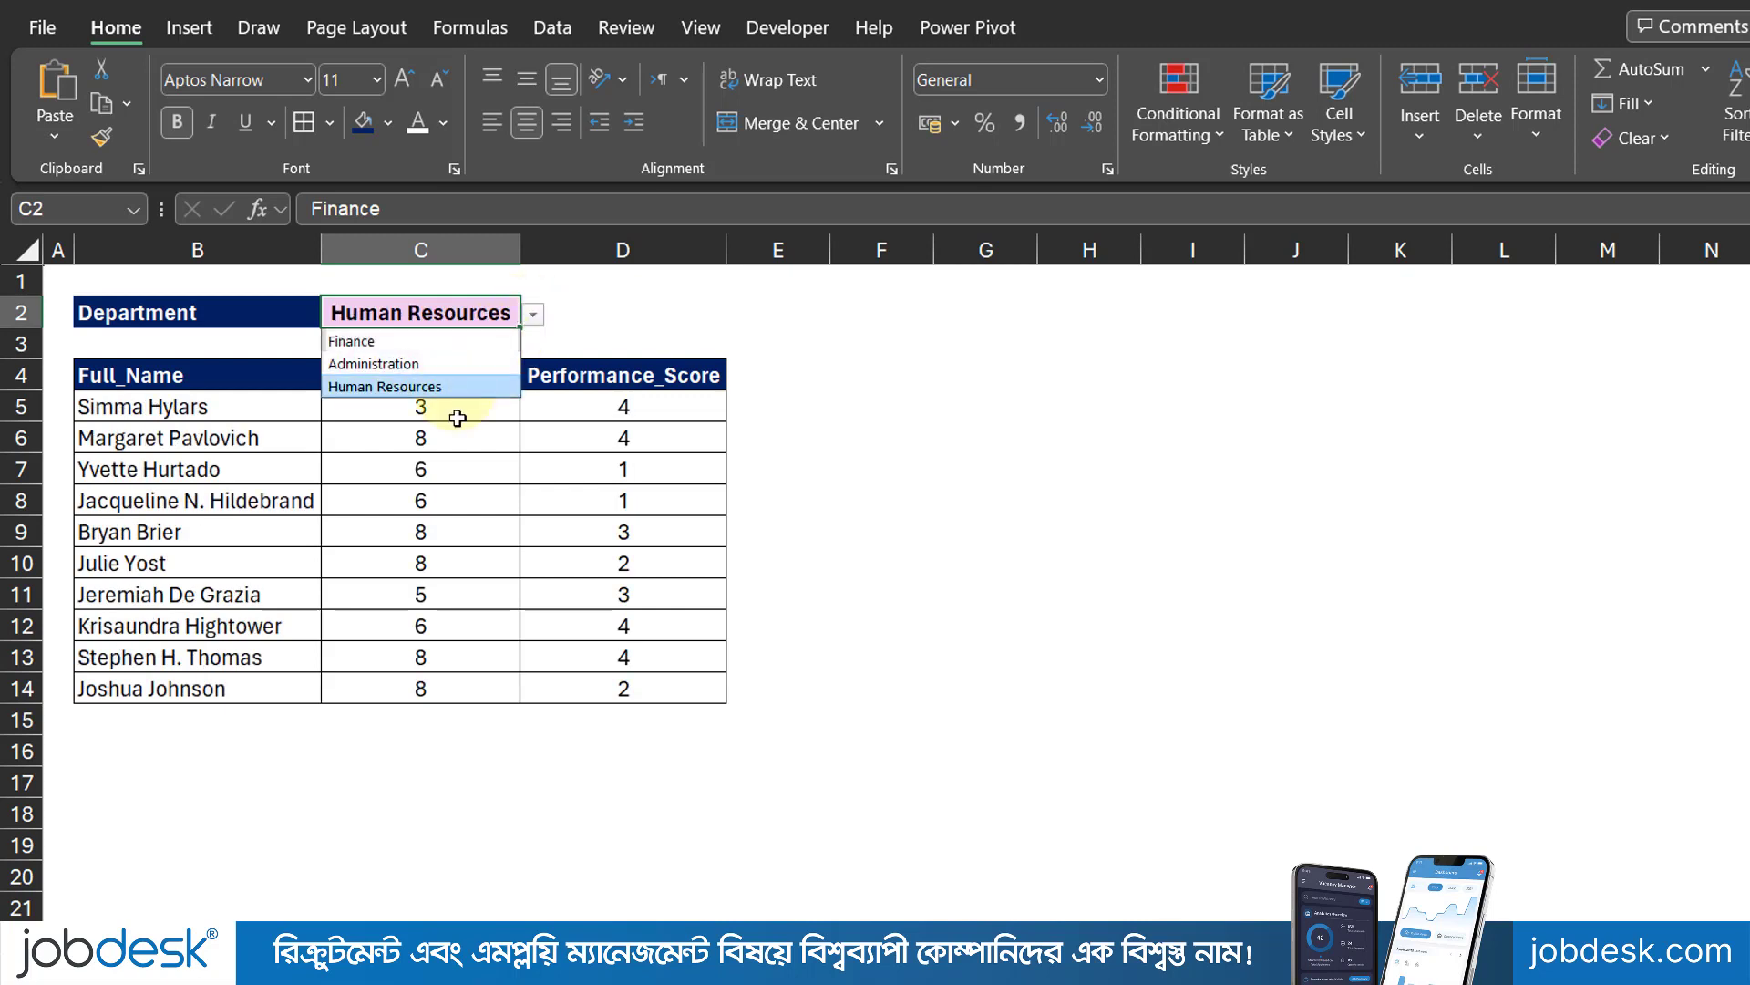
pyautogui.click(448, 472)
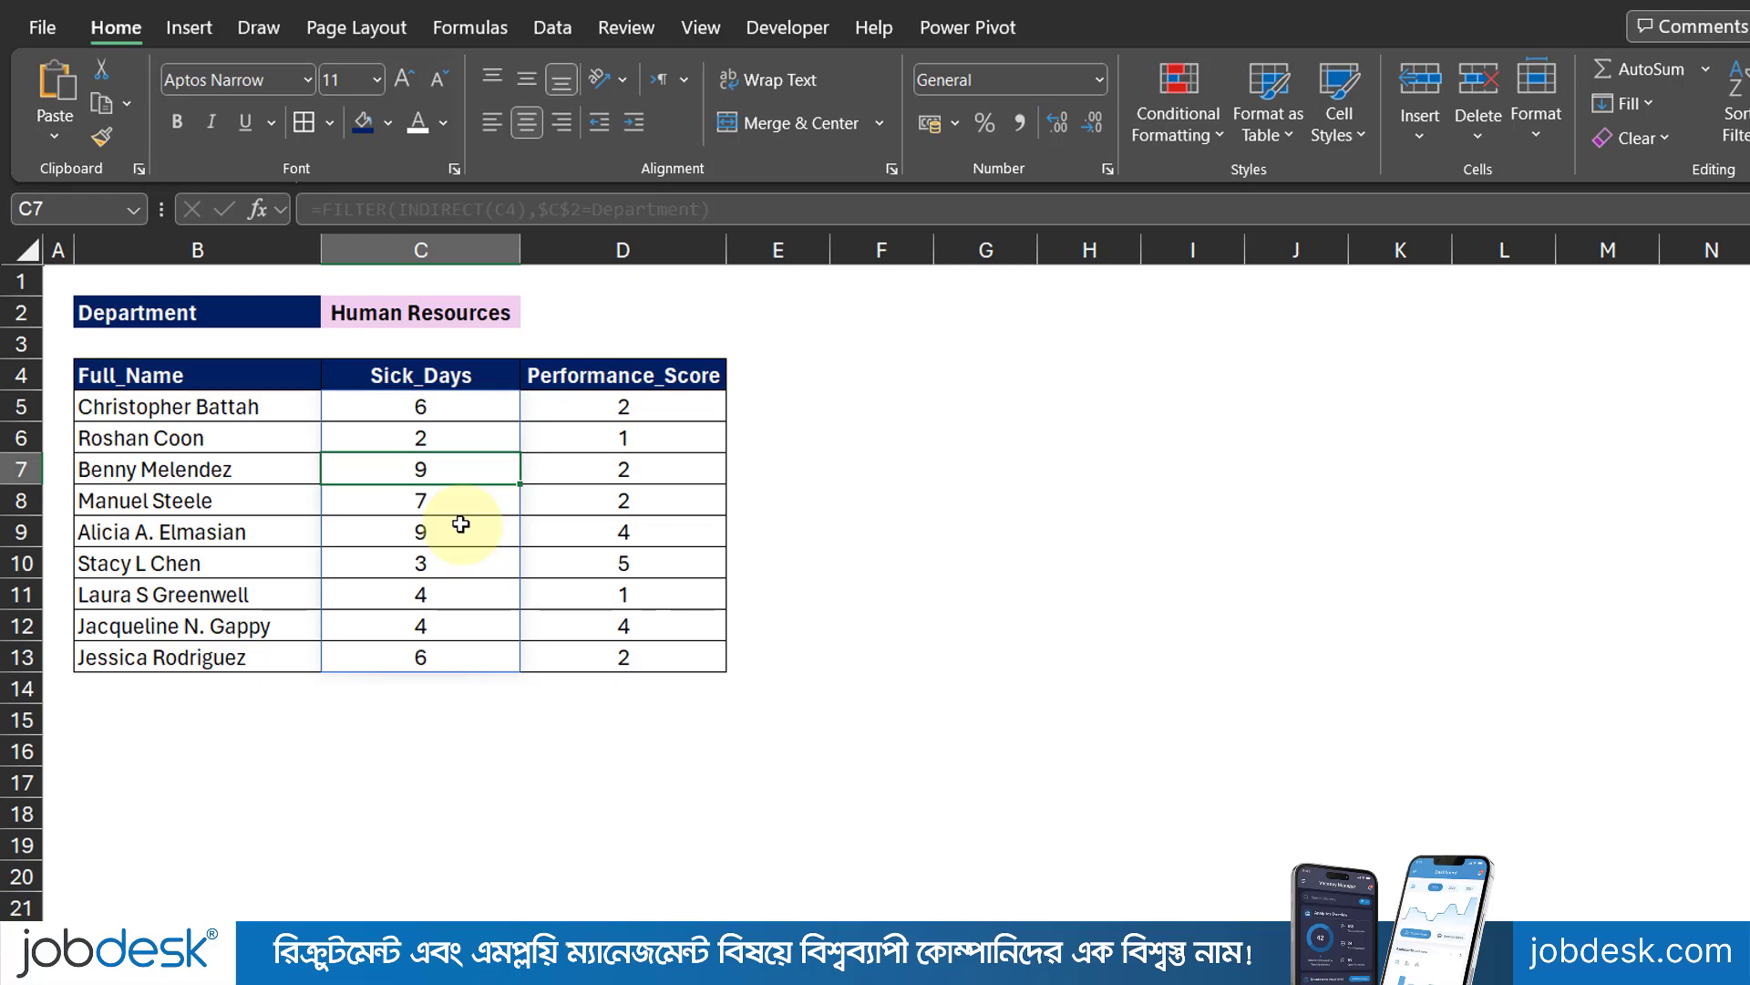
# Step: Clear the conditional formatting rules from the entire sheet
pyautogui.click(1185, 116)
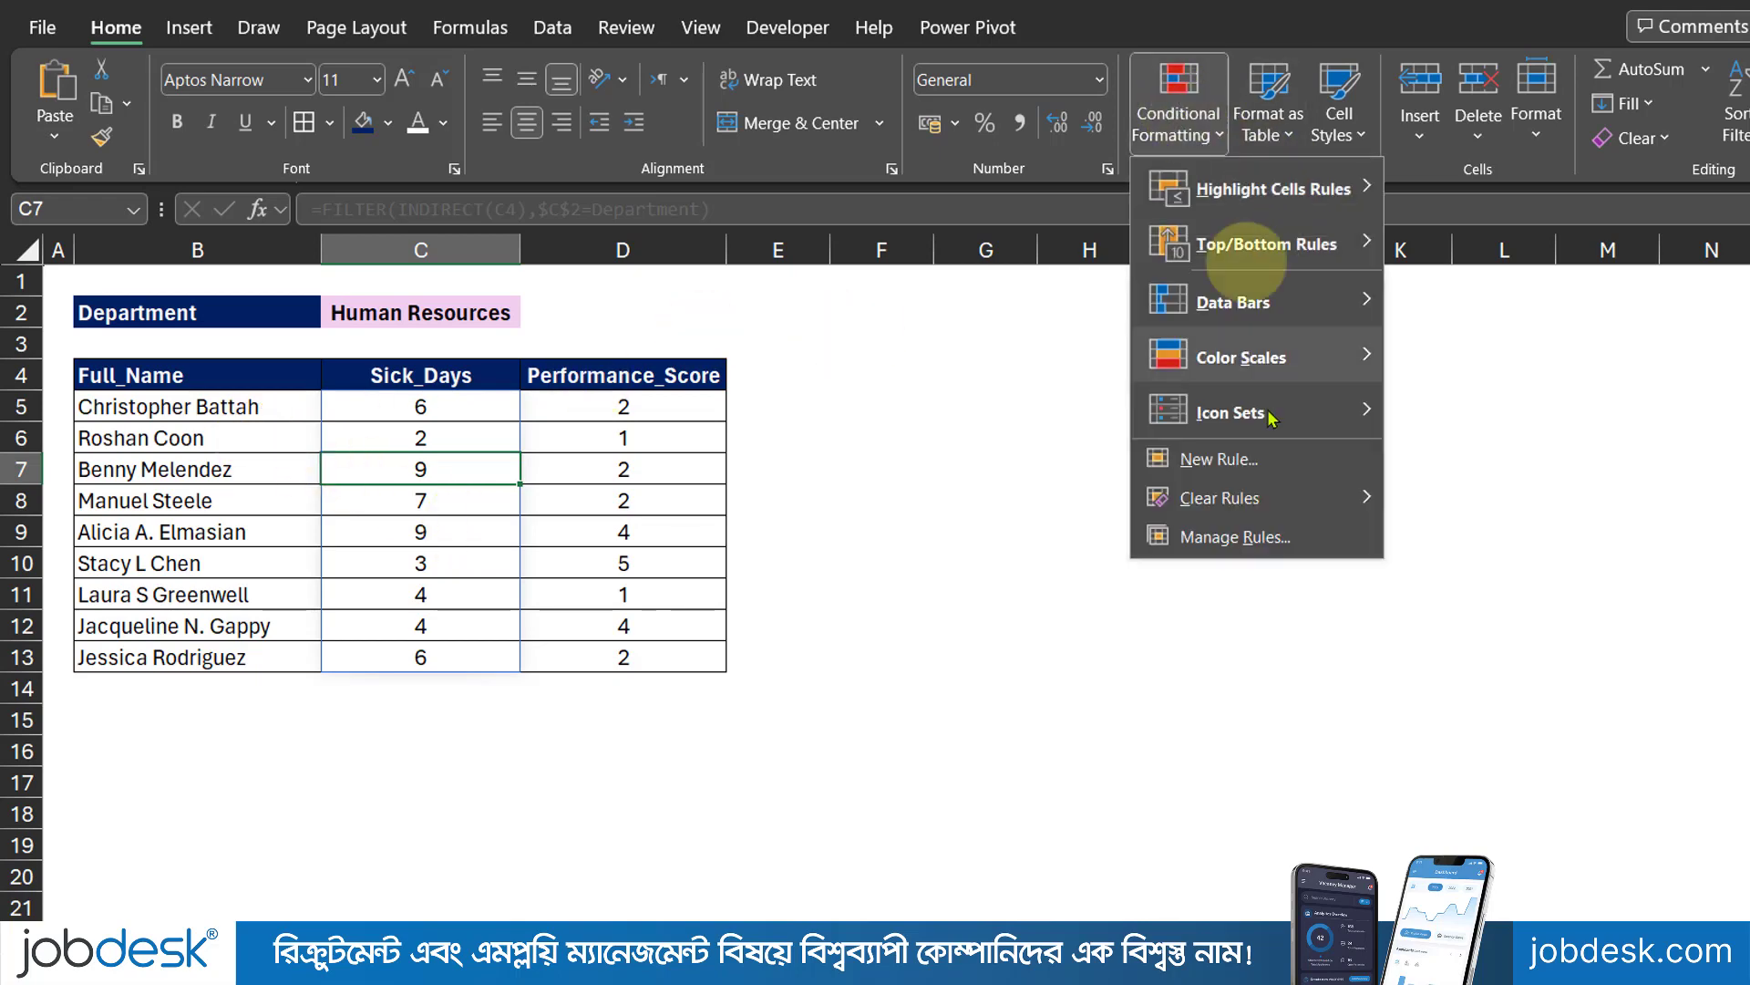
pyautogui.moveTo(1372, 498)
pyautogui.click(1305, 532)
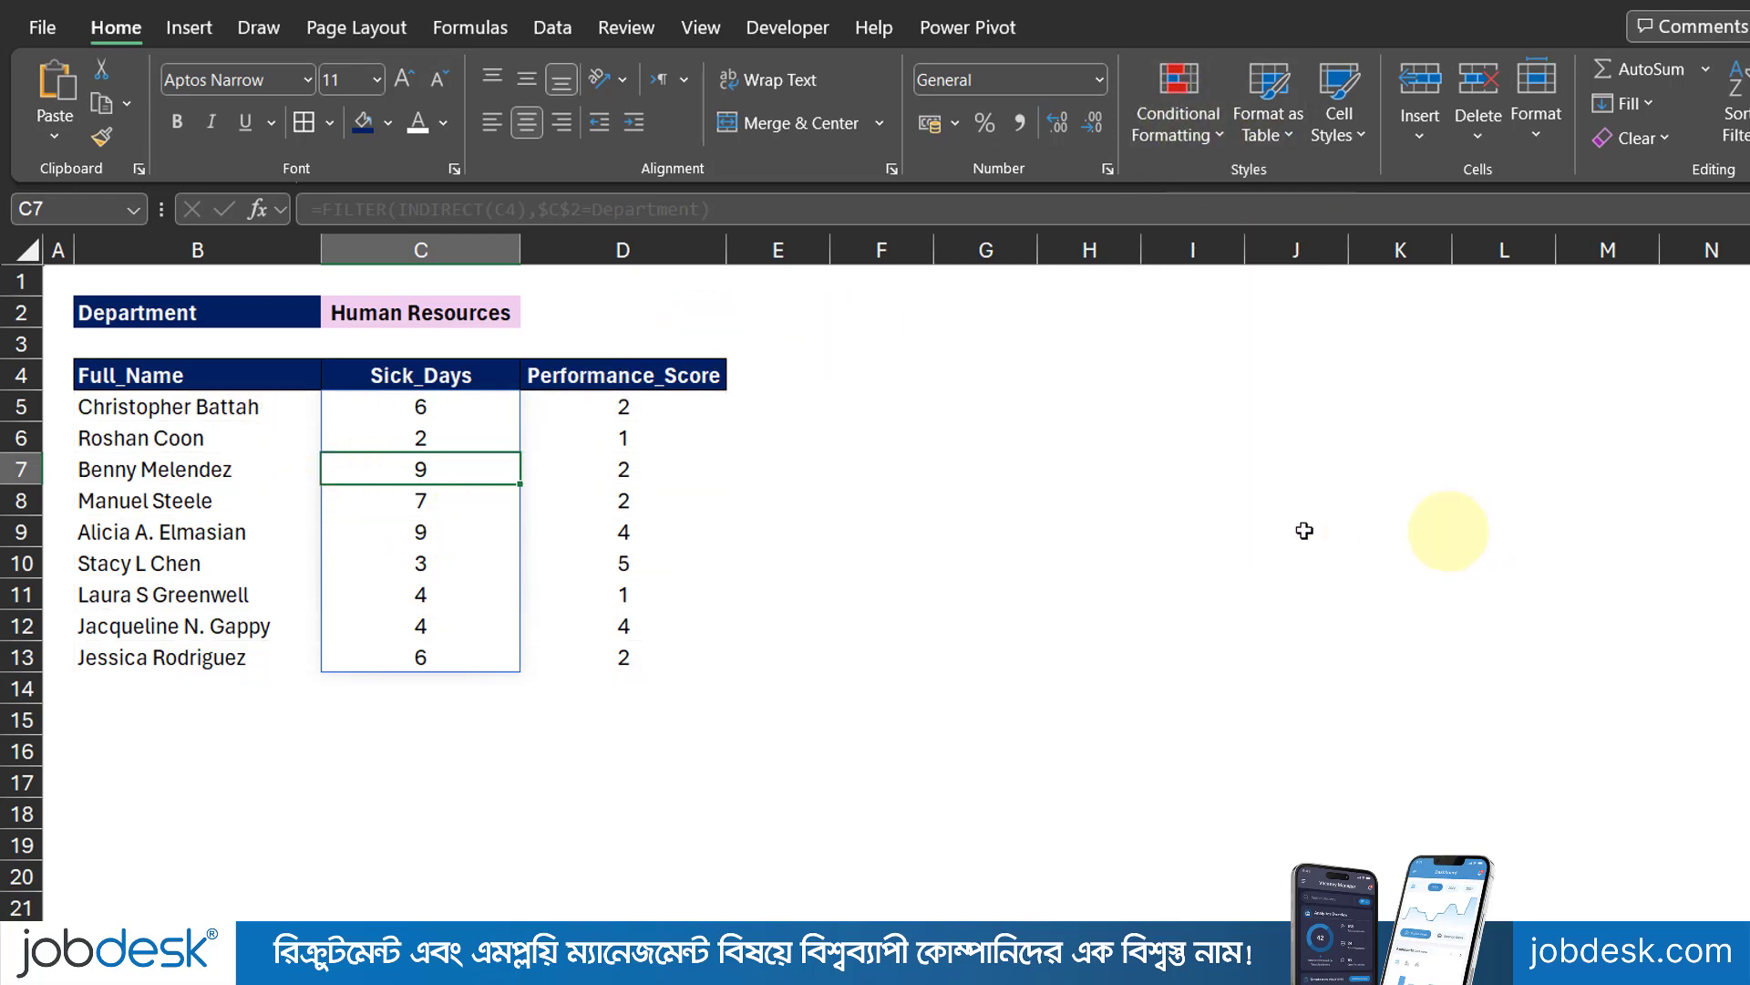
pyautogui.click(1305, 531)
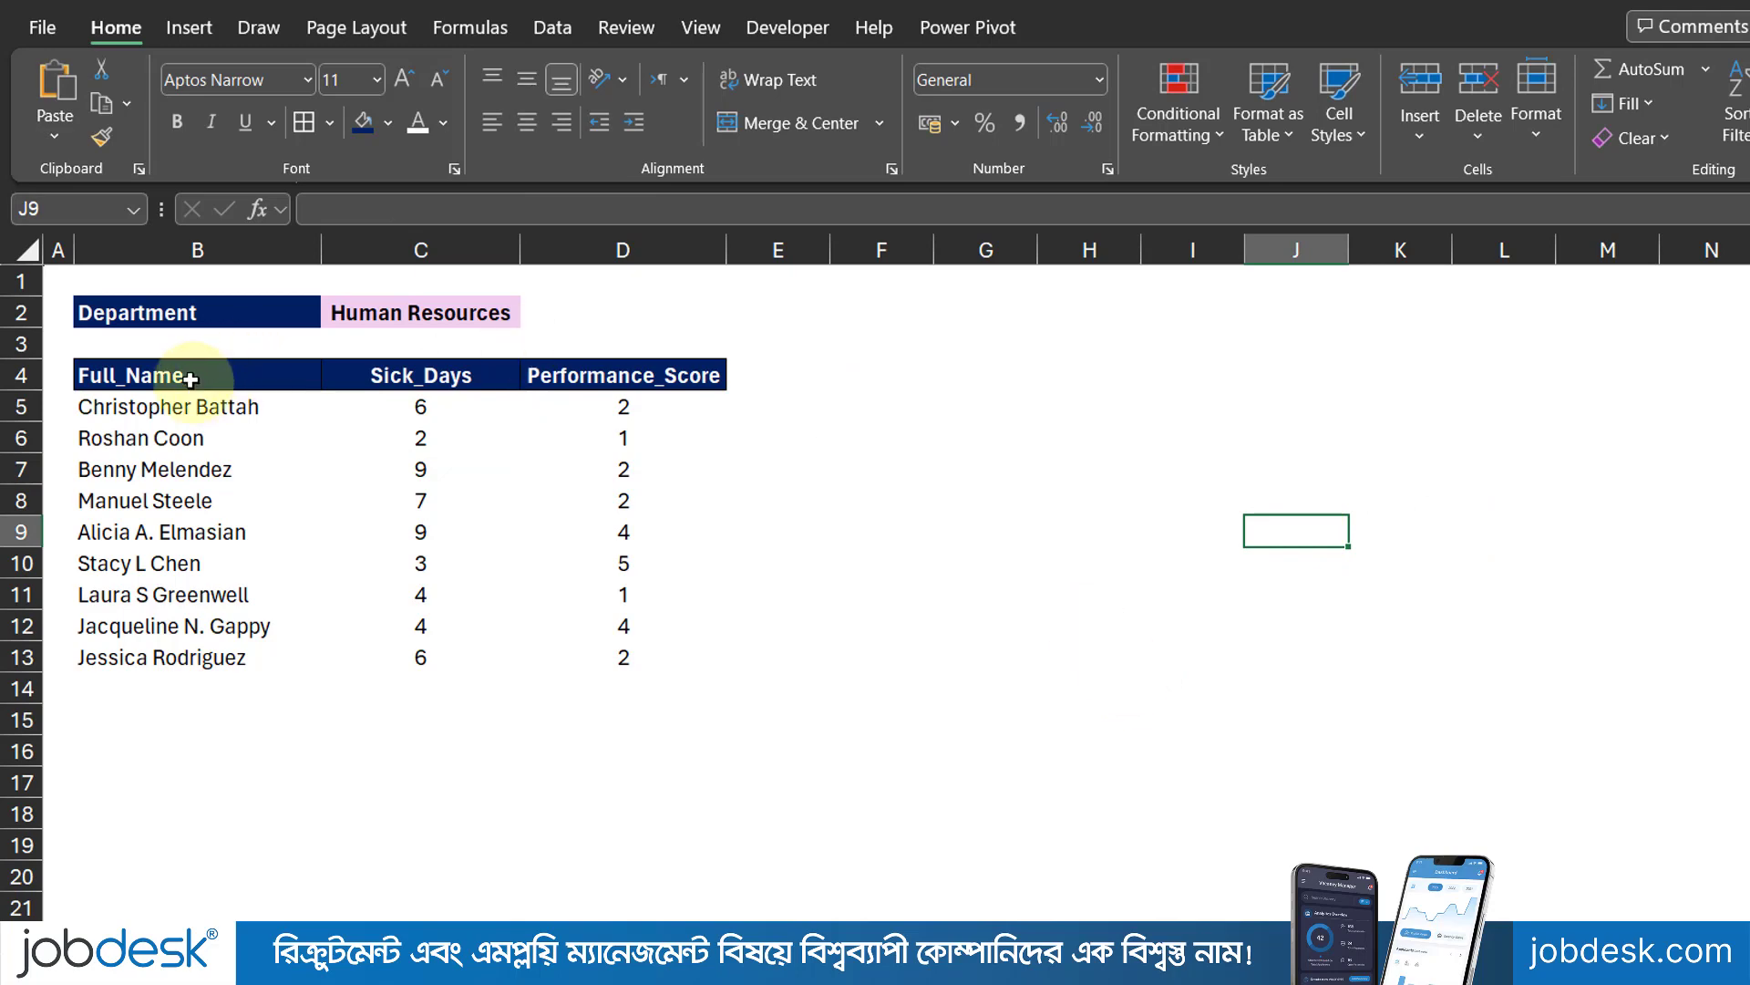
# Step: Start a new conditional formatting rule for B4:D69 that uses the formula =B4<>"" to determine which cells to format
pyautogui.moveTo(190, 380); pyautogui.dragTo(774, 810)
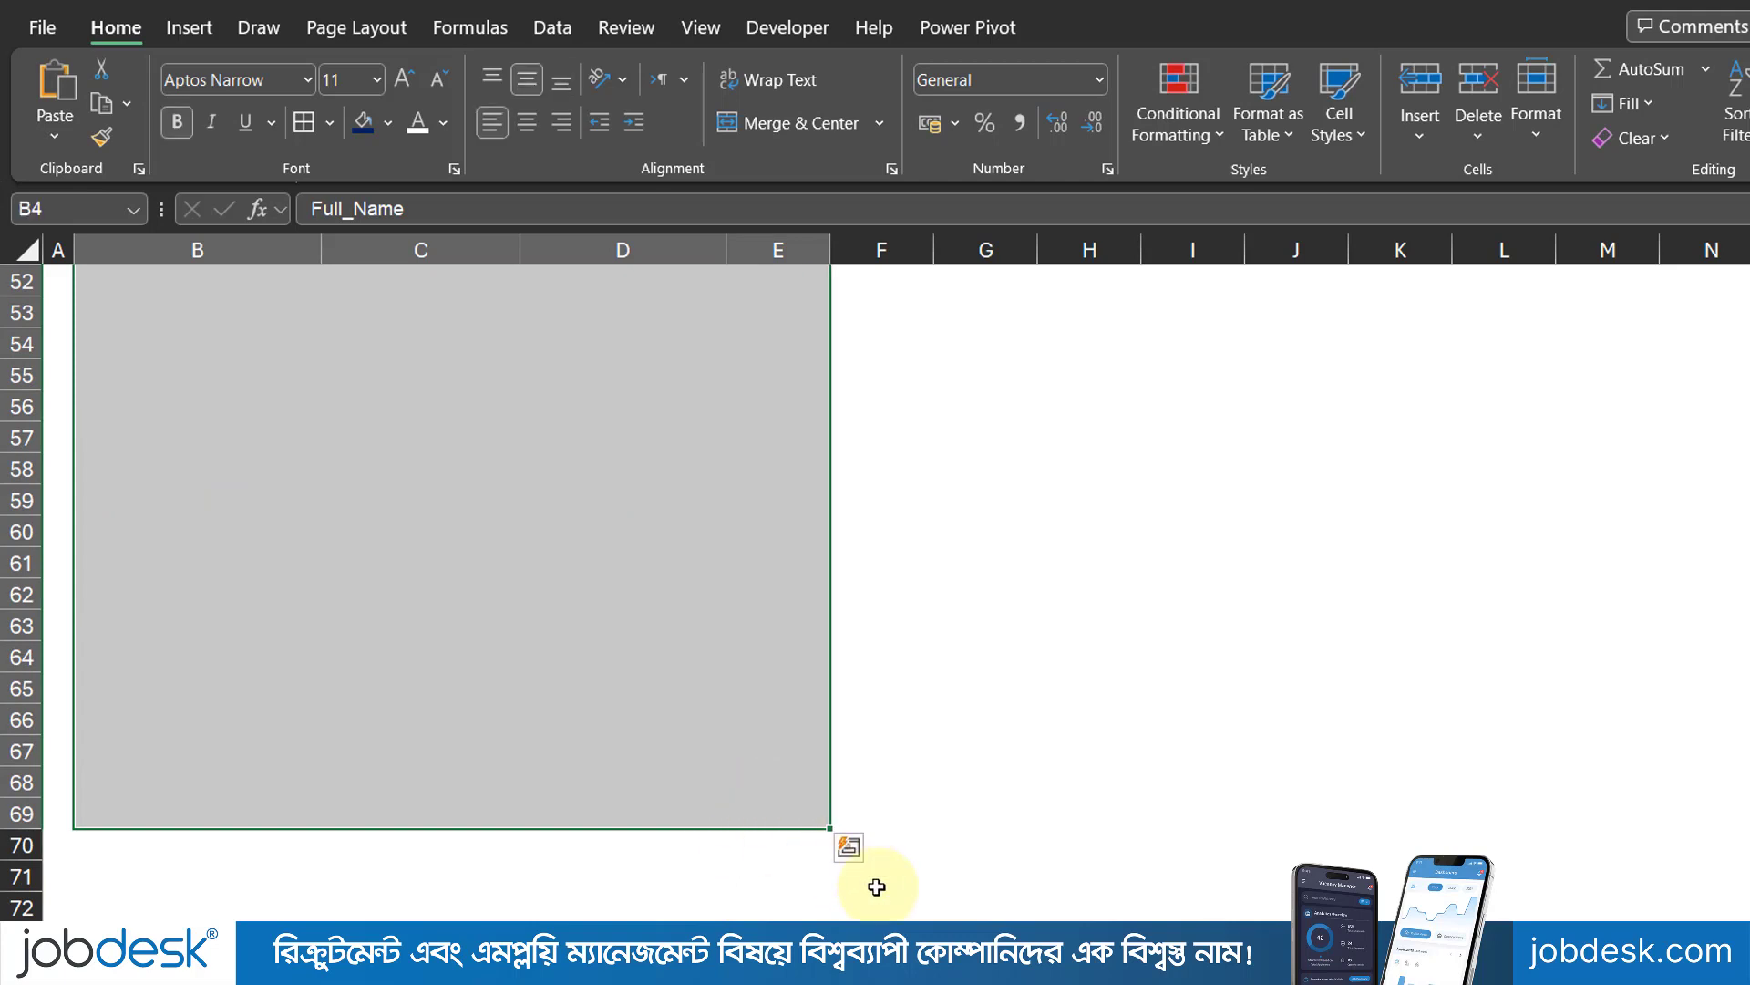
pyautogui.hotkey('shift', 'Left')
pyautogui.scroll(17, 877, 886)
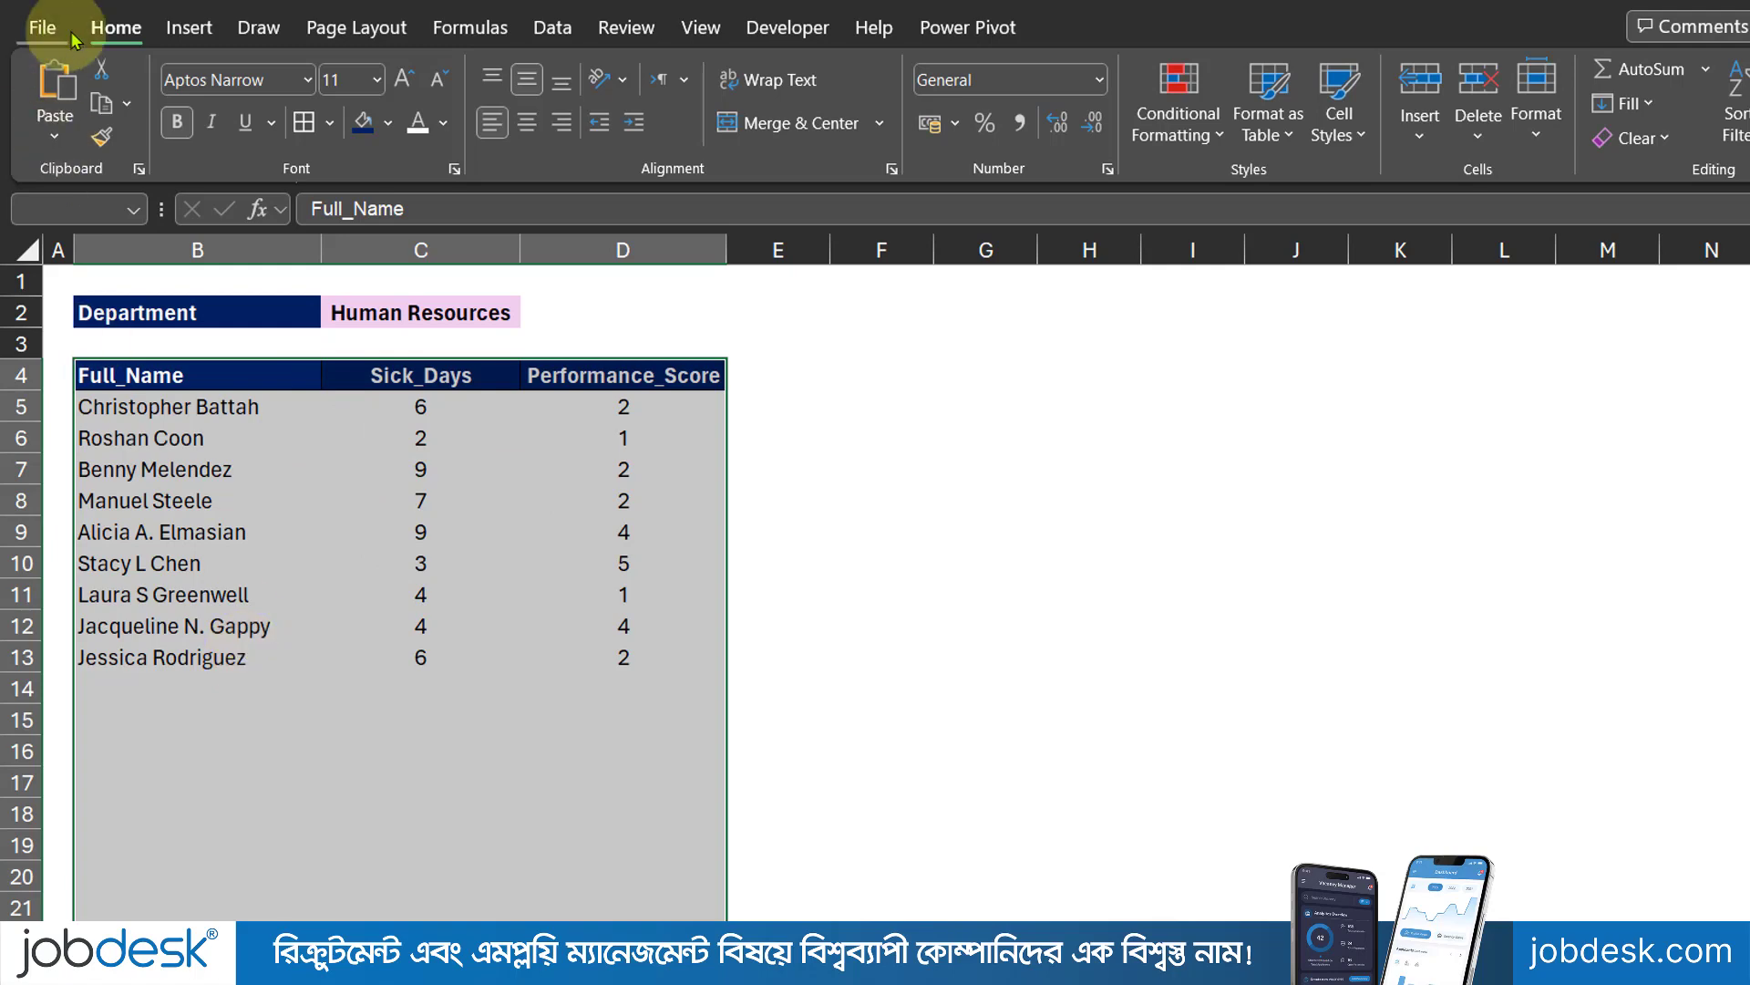
pyautogui.click(1156, 139)
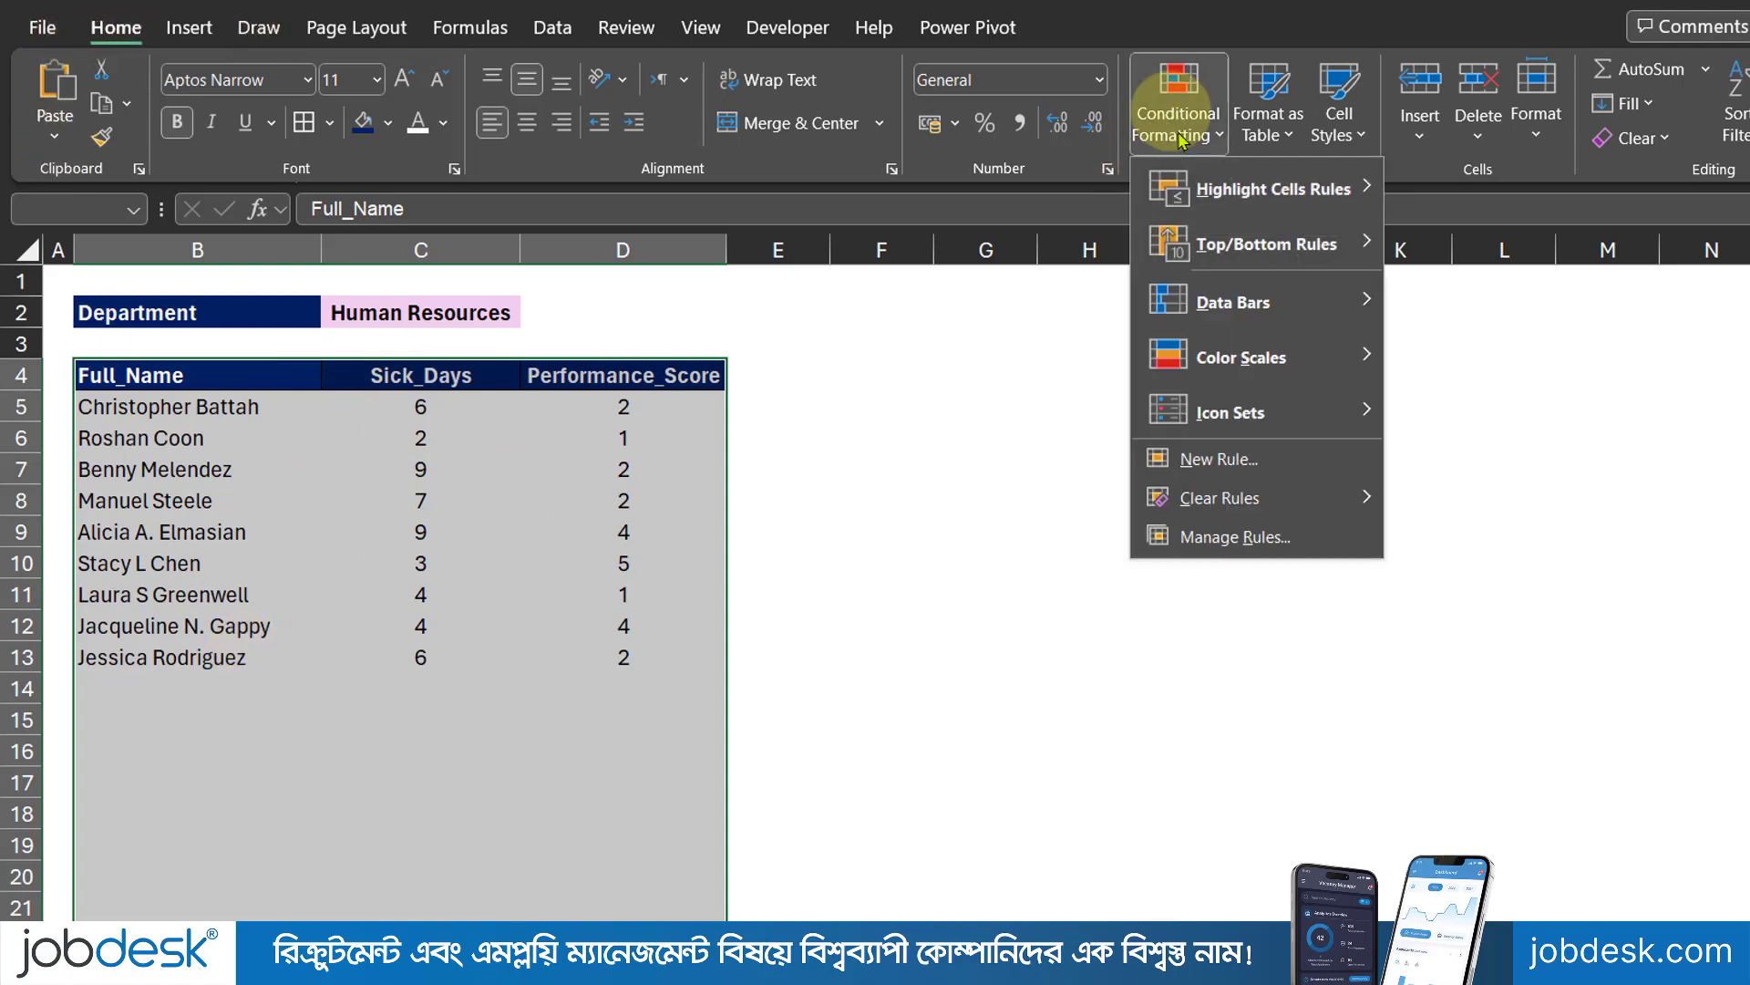
pyautogui.click(1192, 463)
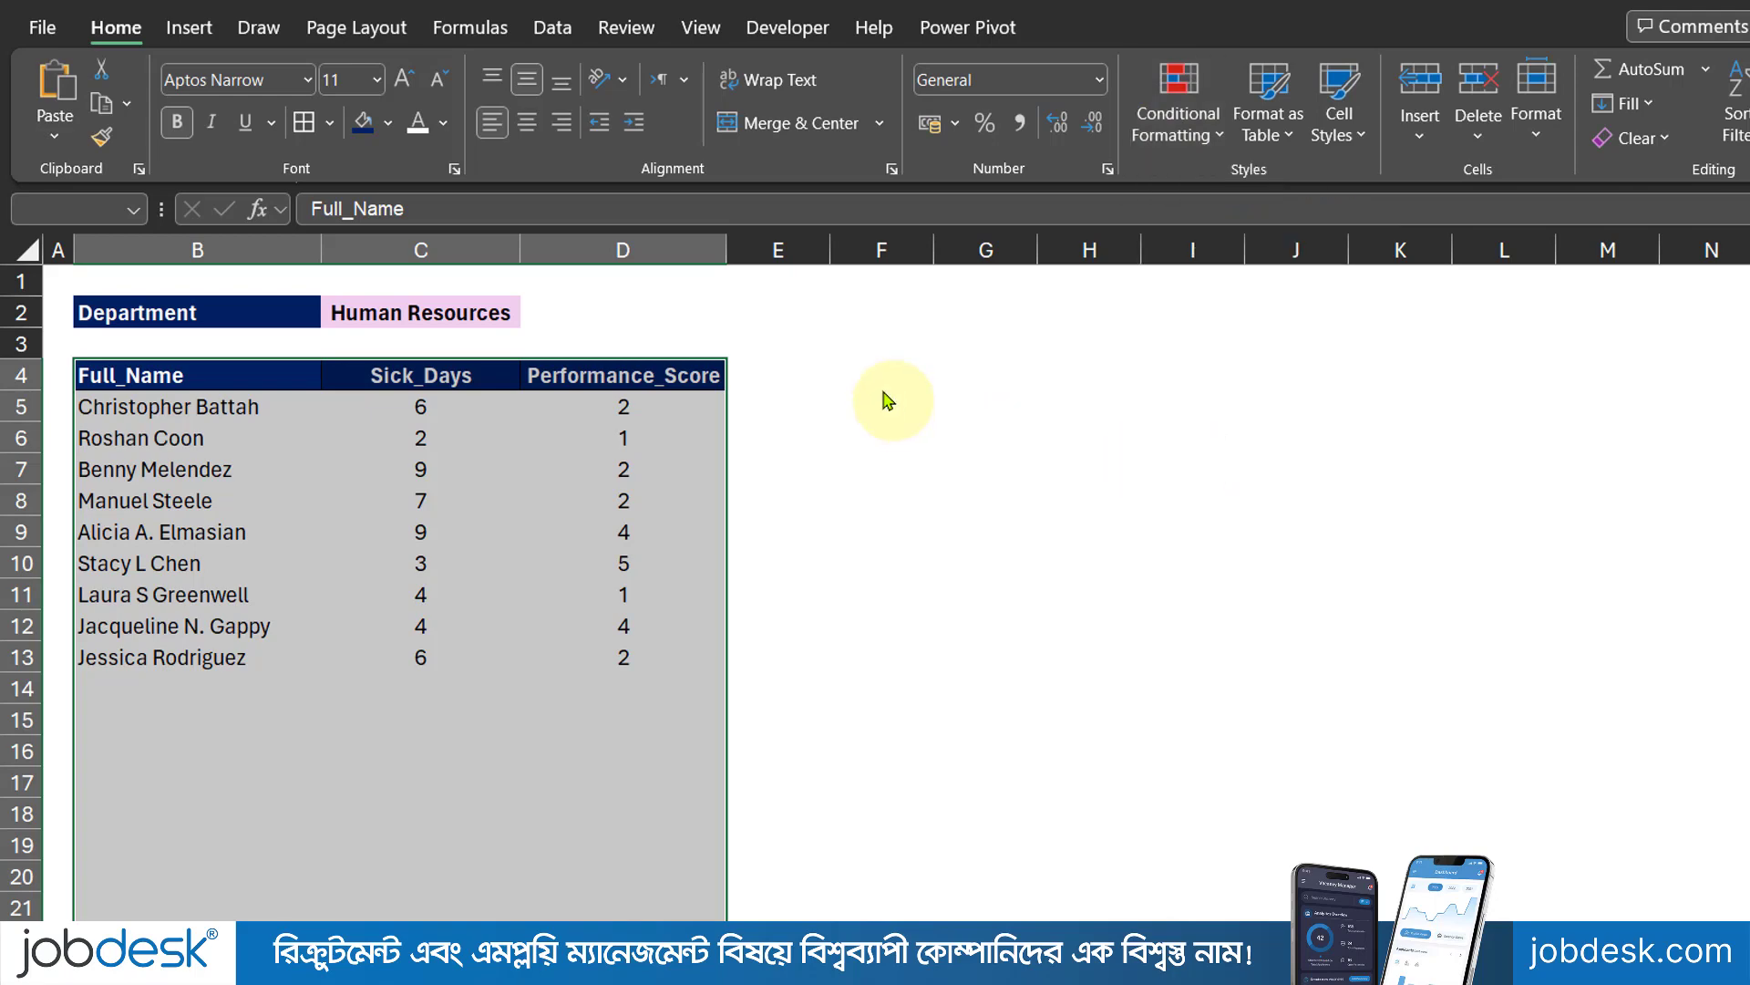
pyautogui.moveTo(832, 271); pyautogui.dragTo(1053, 191)
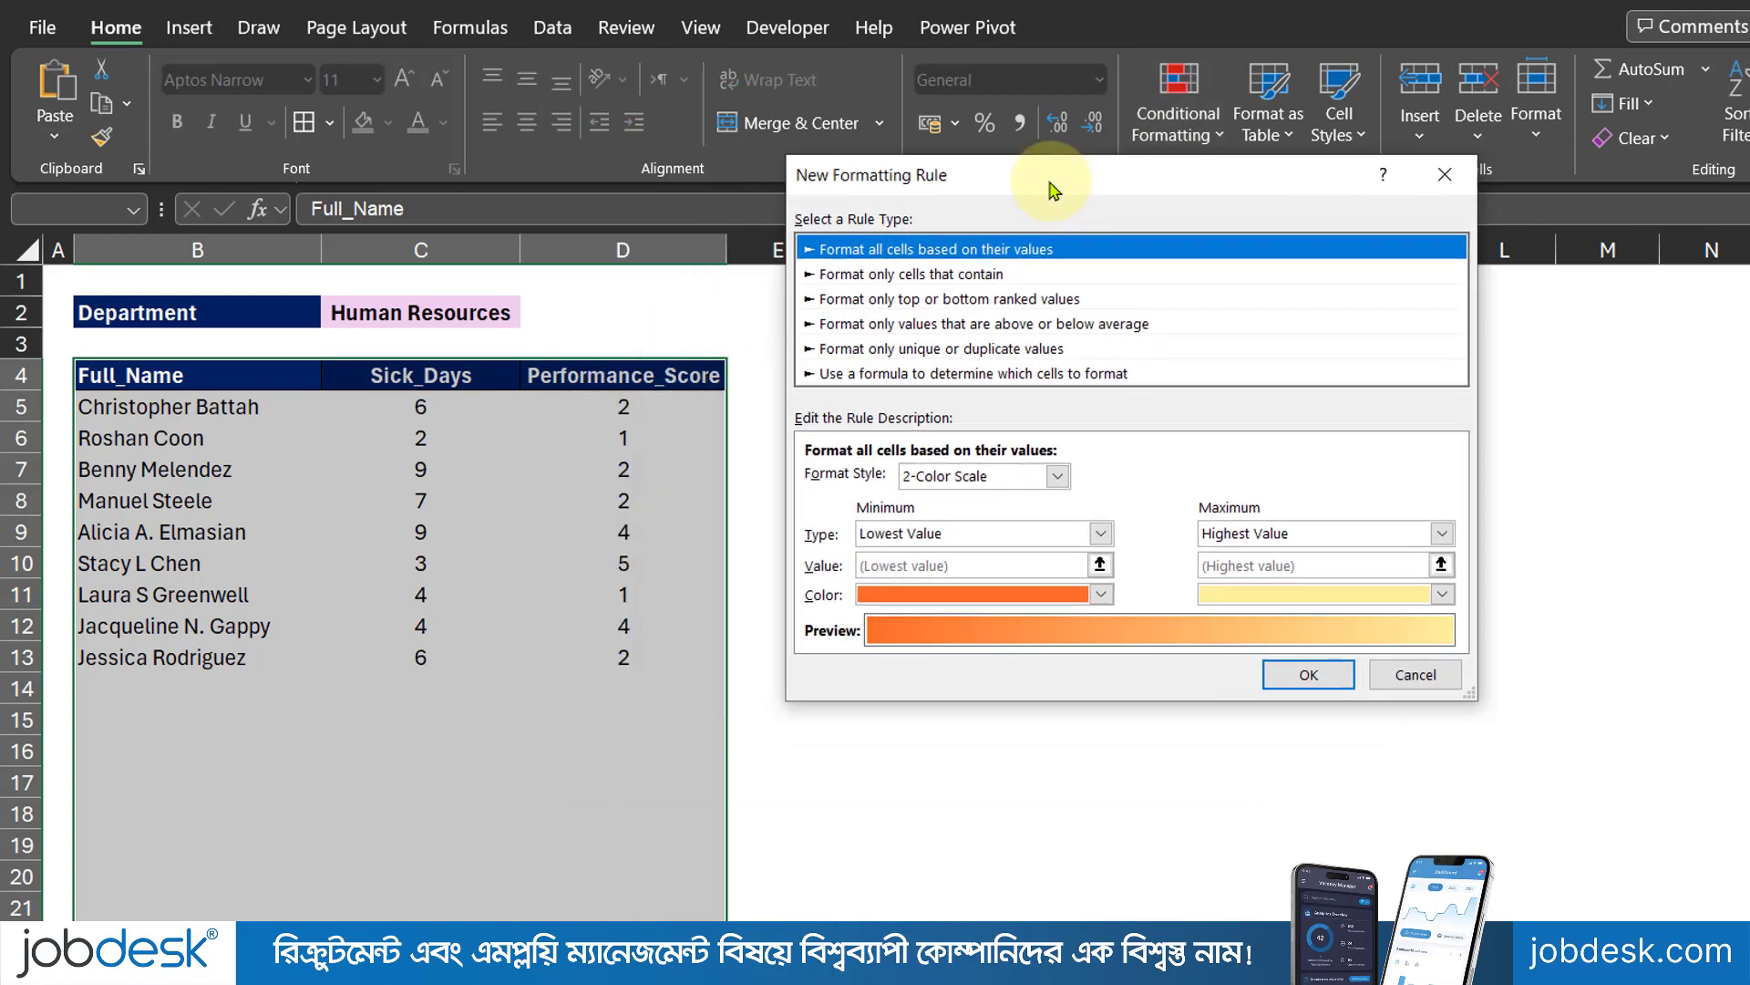
pyautogui.click(832, 374)
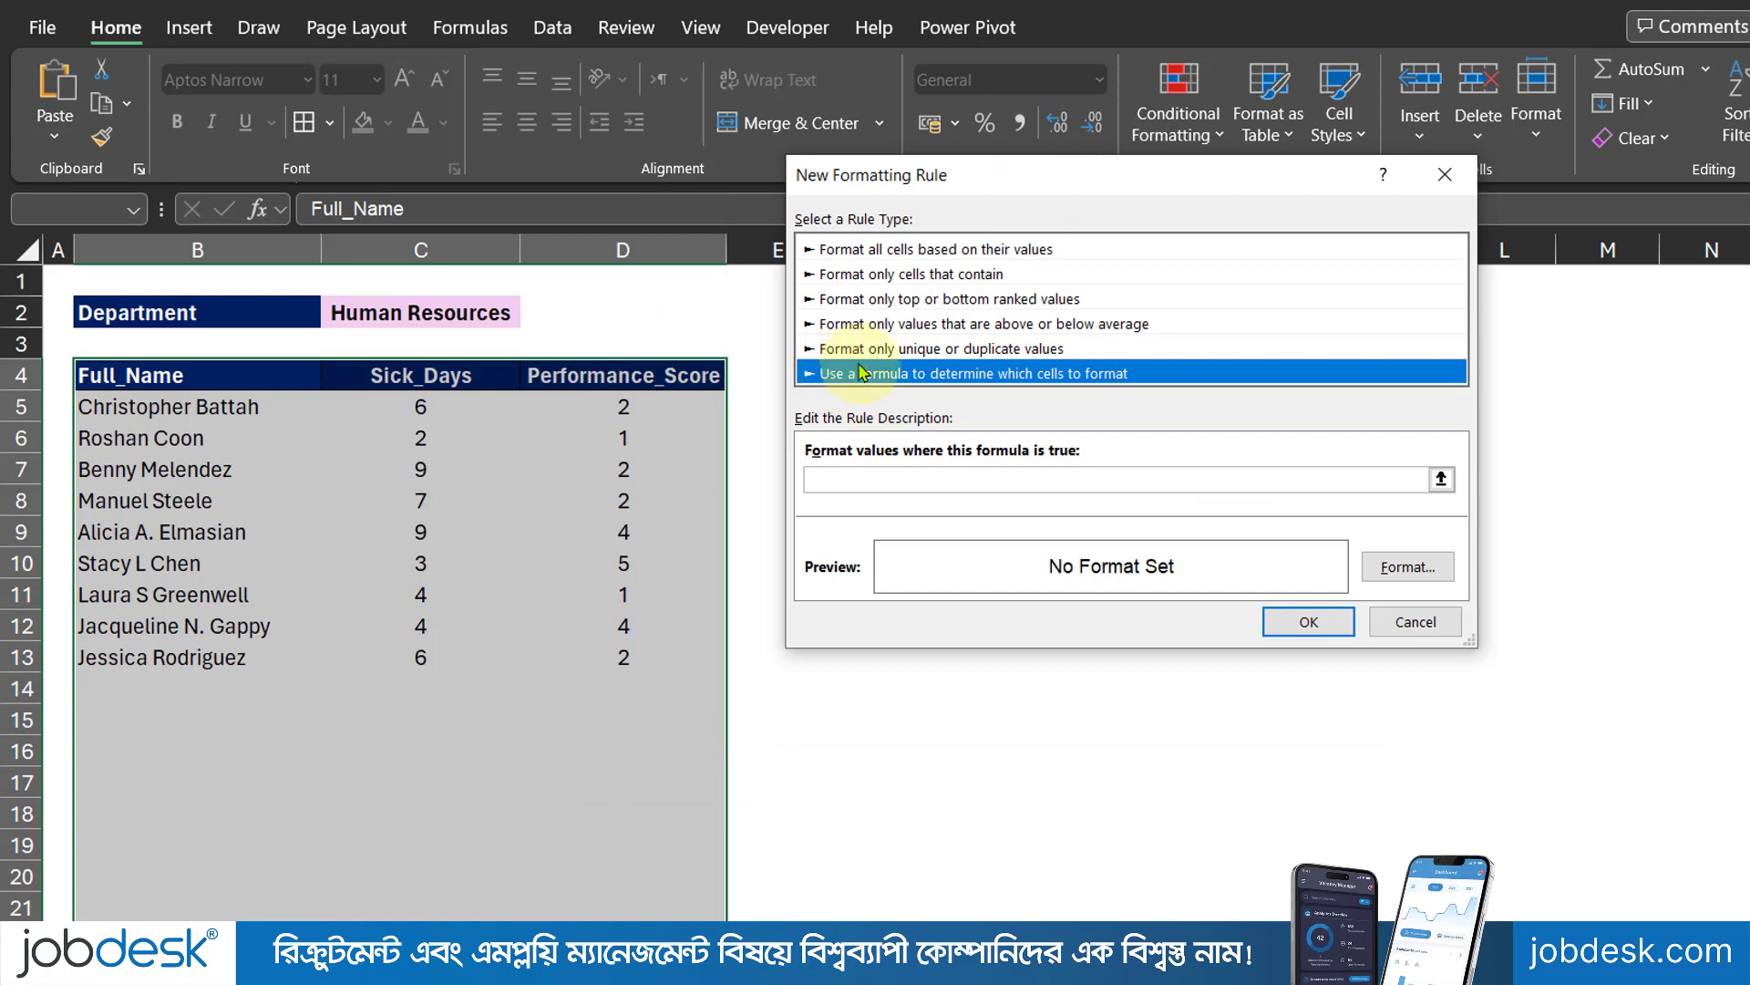
pyautogui.click(837, 483)
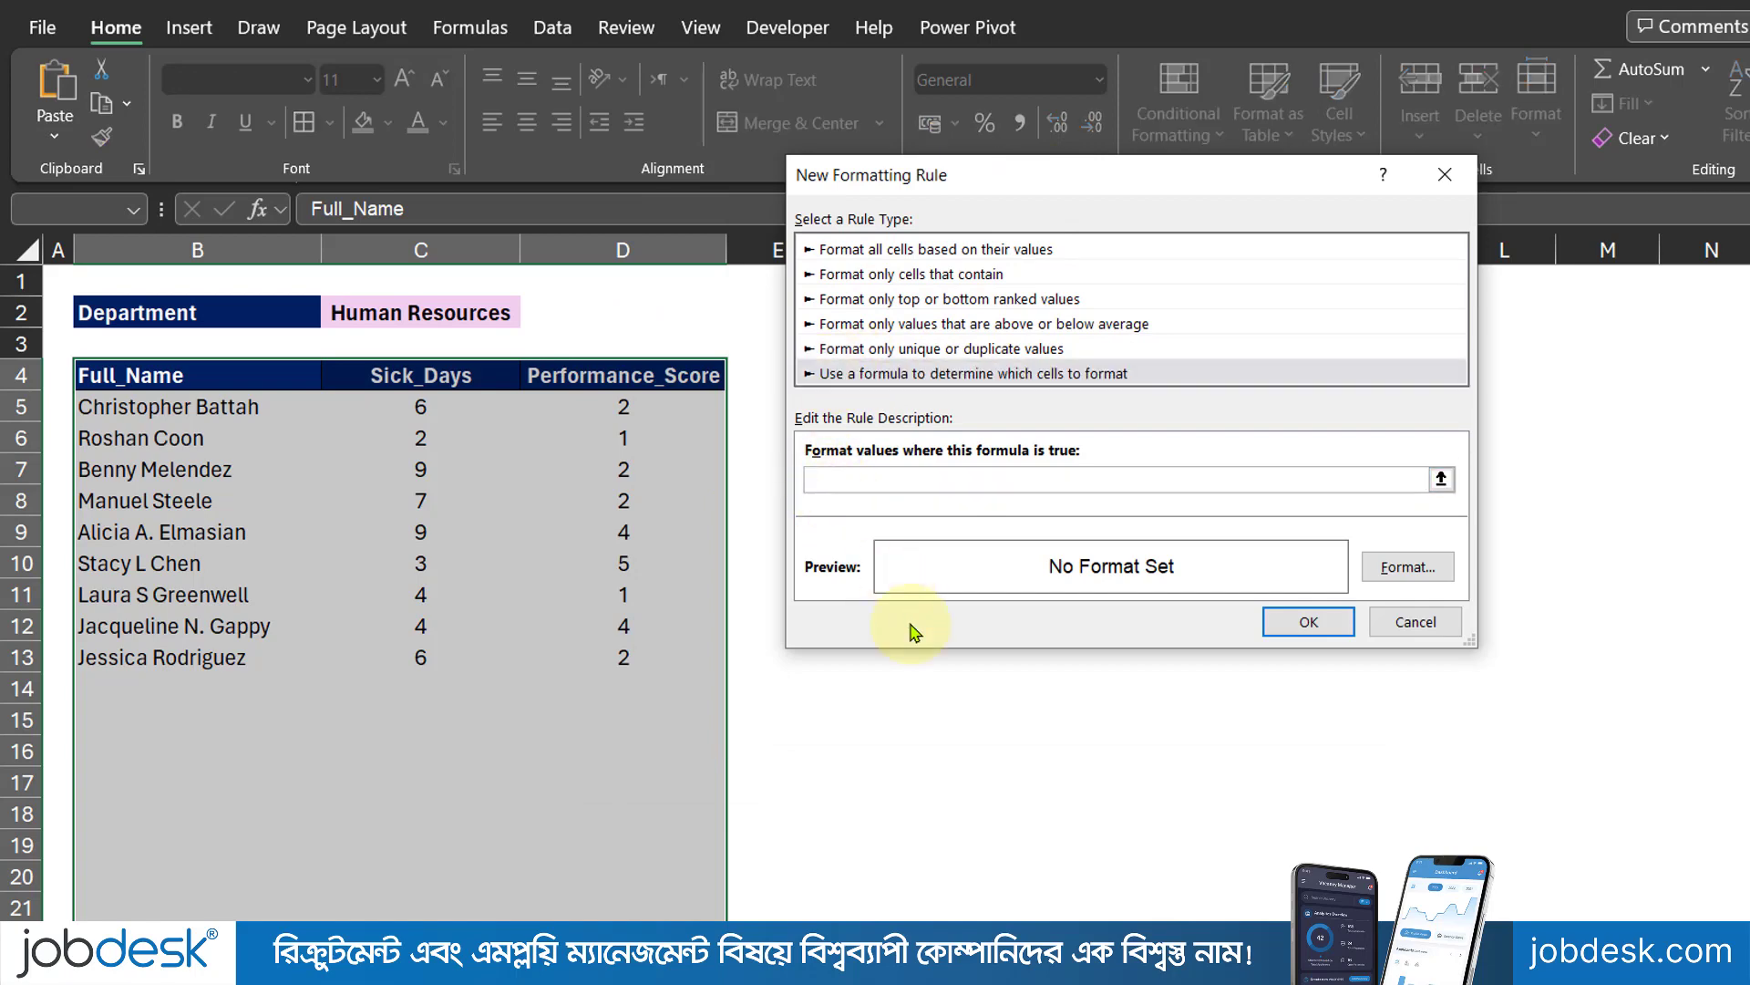
pyautogui.click(215, 375)
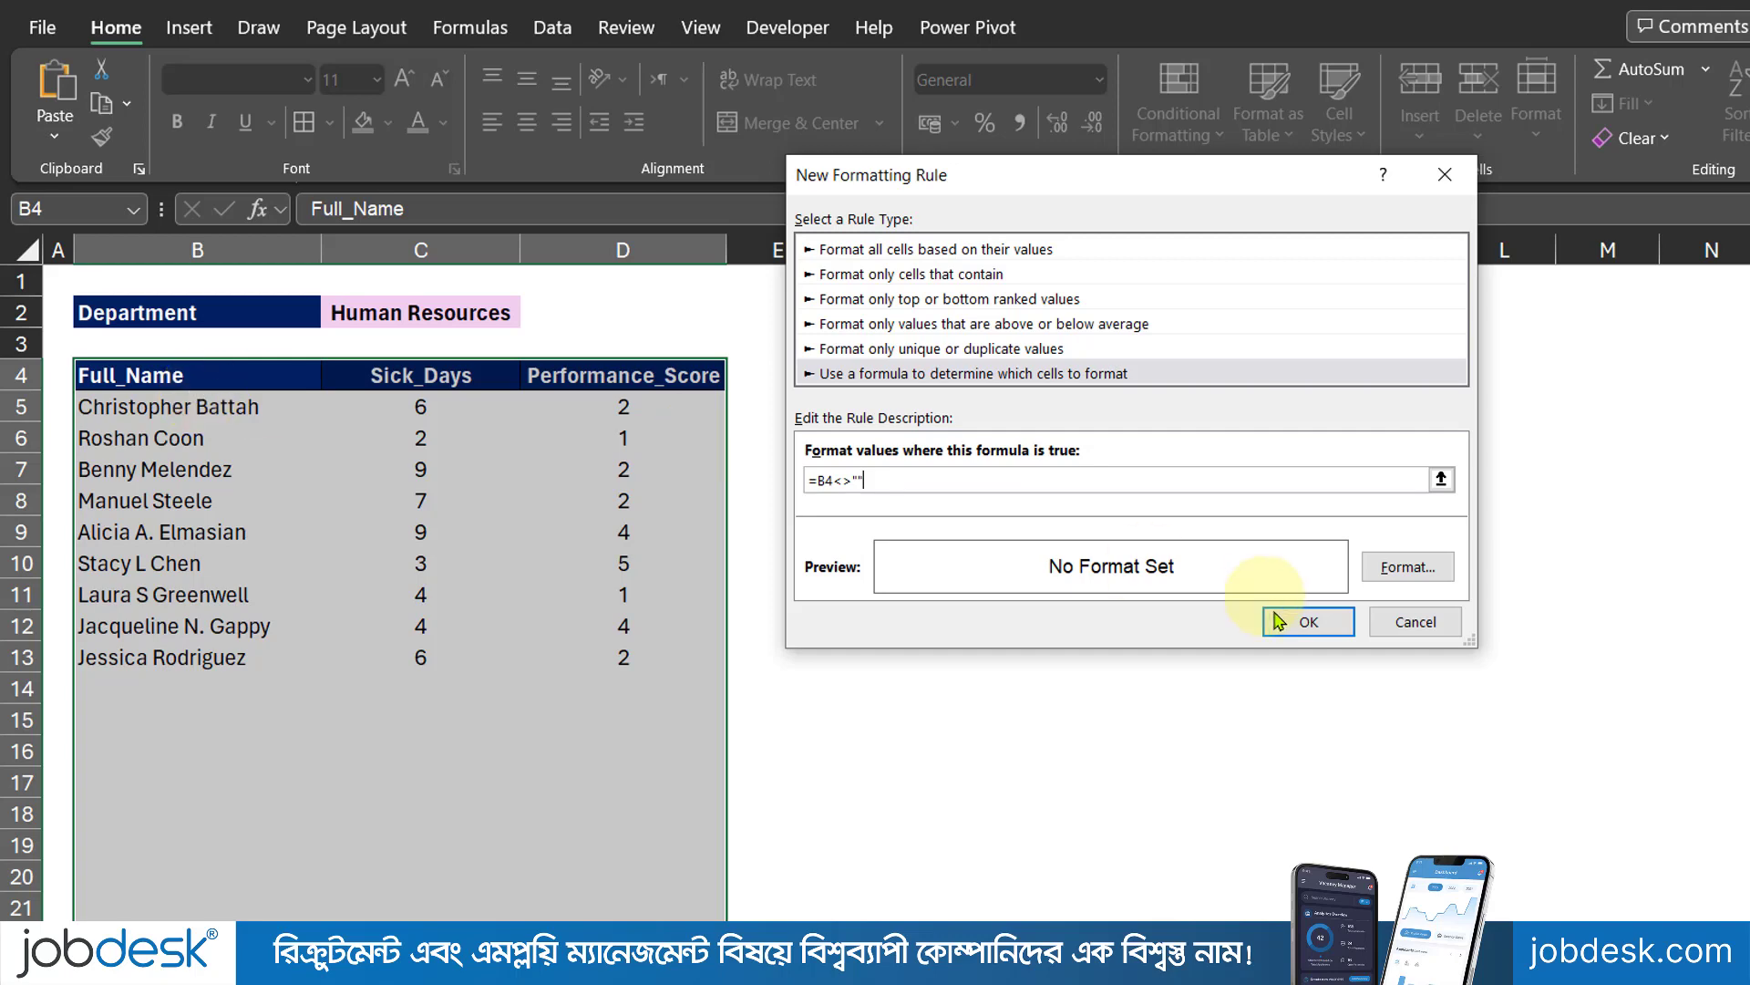
# Step: Give the new rule an outline border format and apply it to the report range
pyautogui.click(1392, 568)
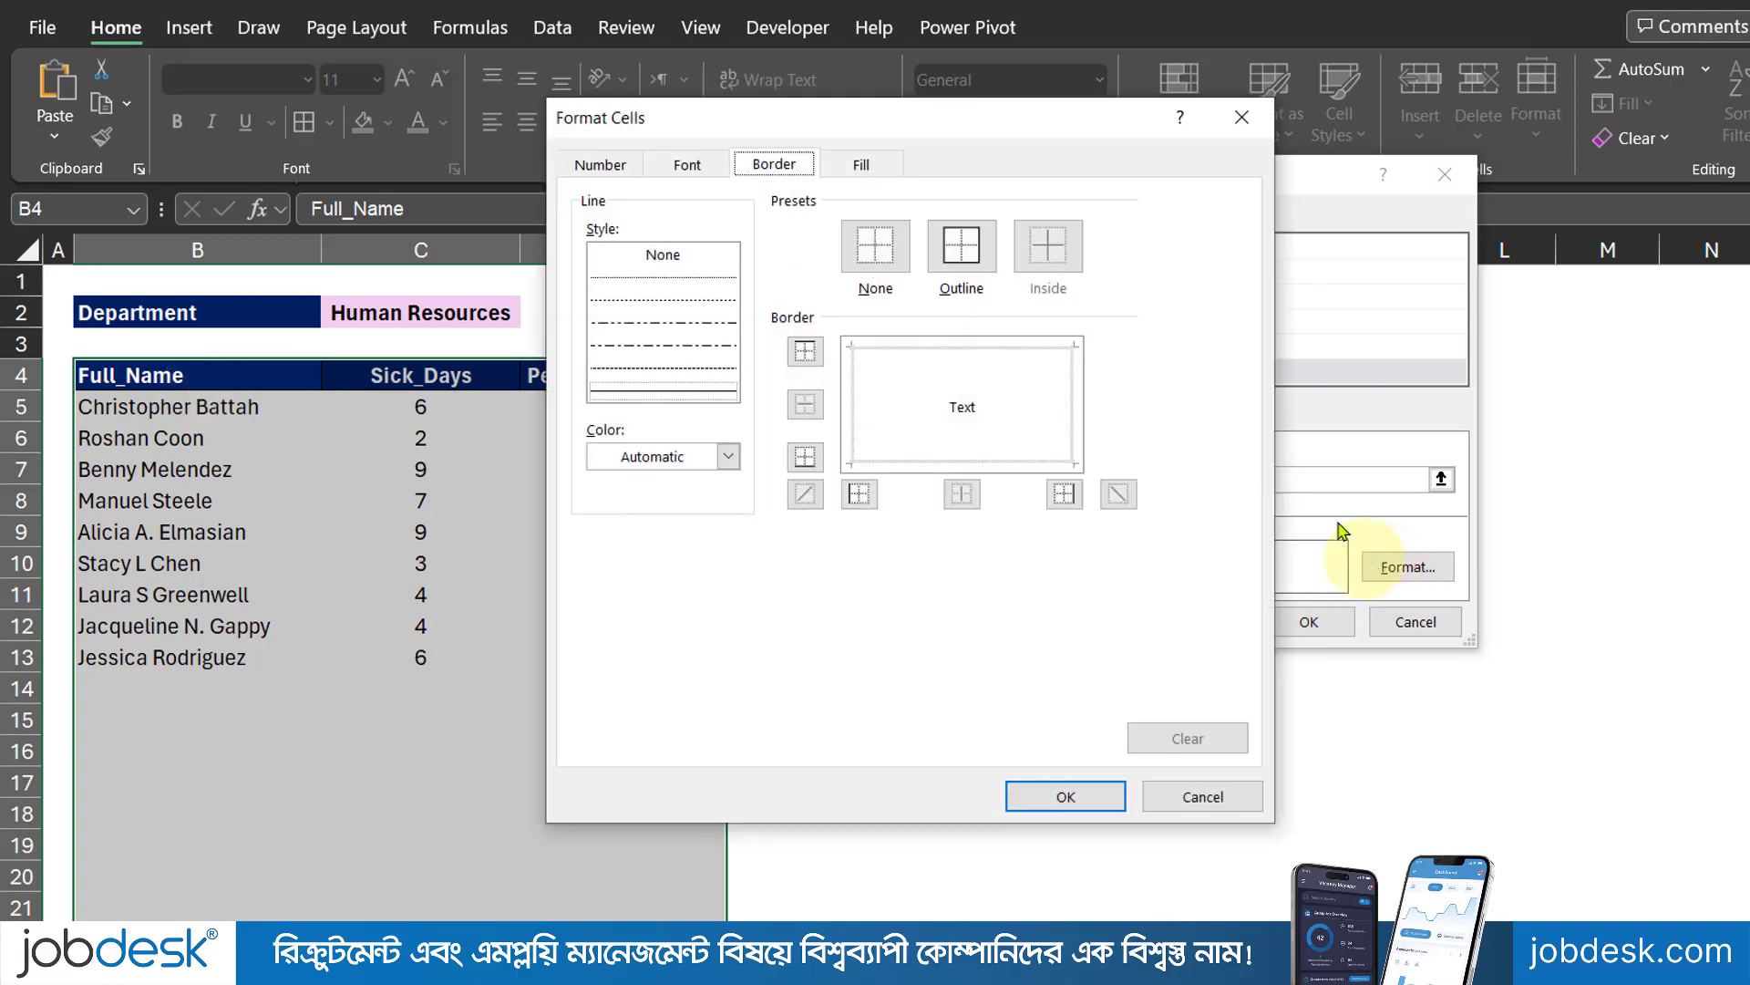
pyautogui.click(960, 244)
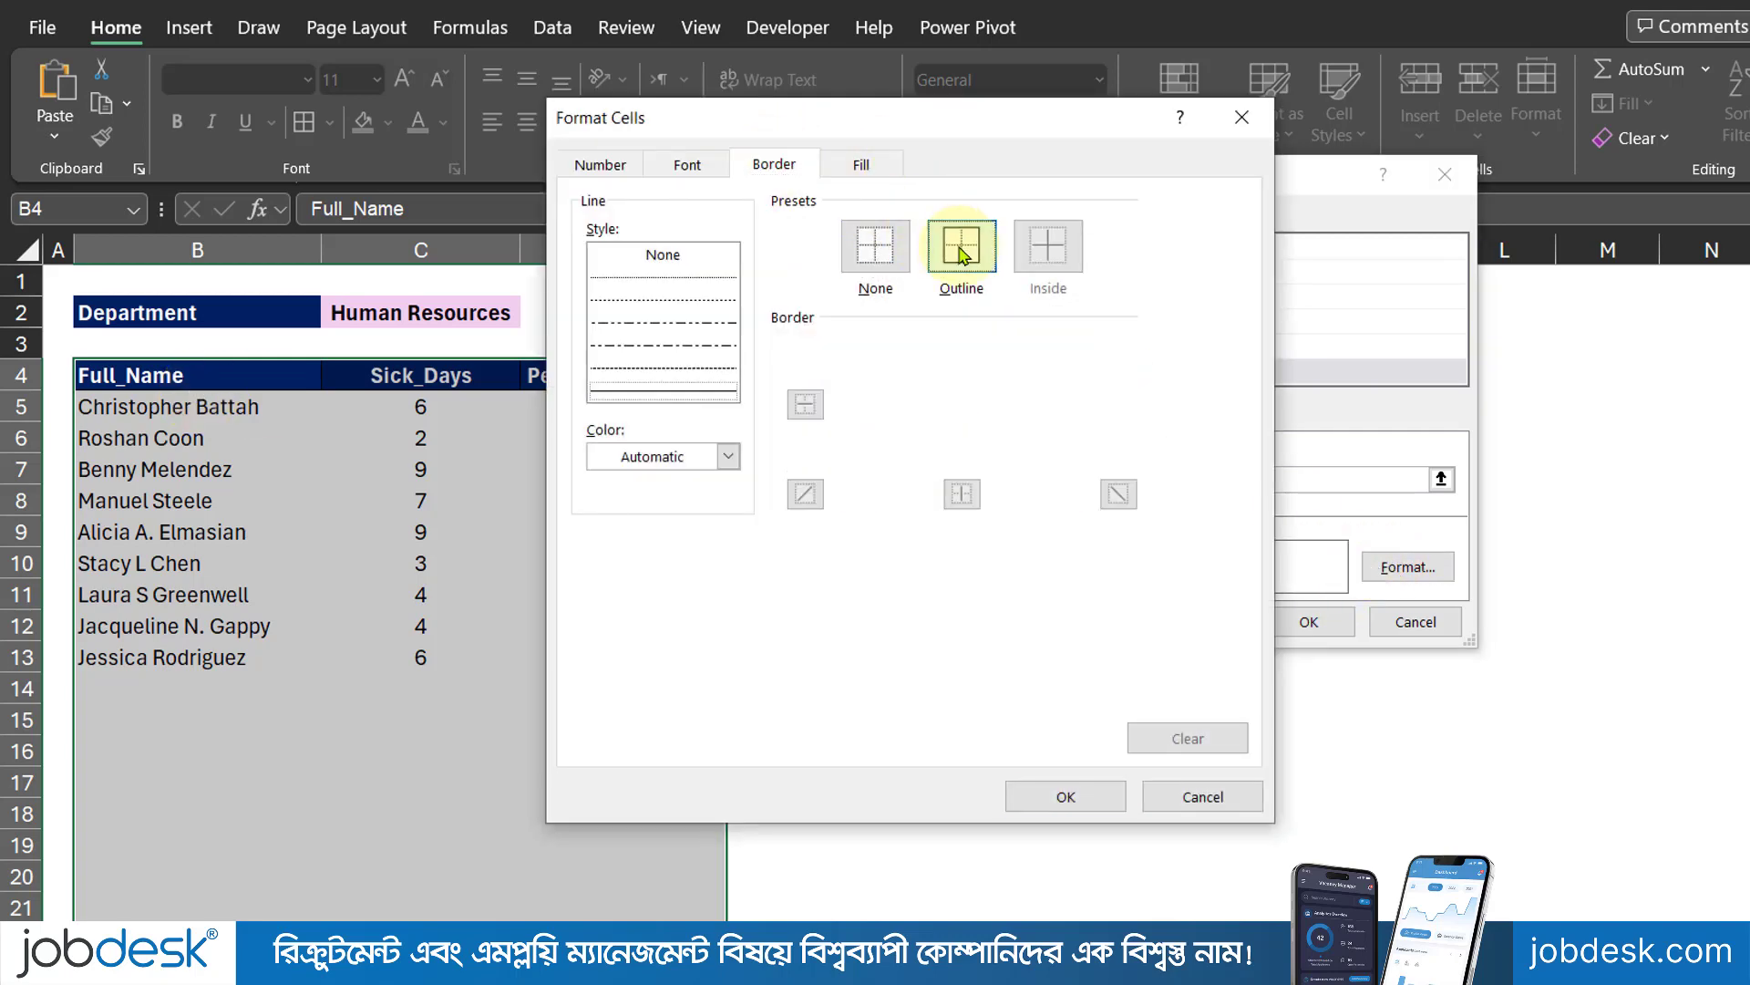
pyautogui.click(1033, 805)
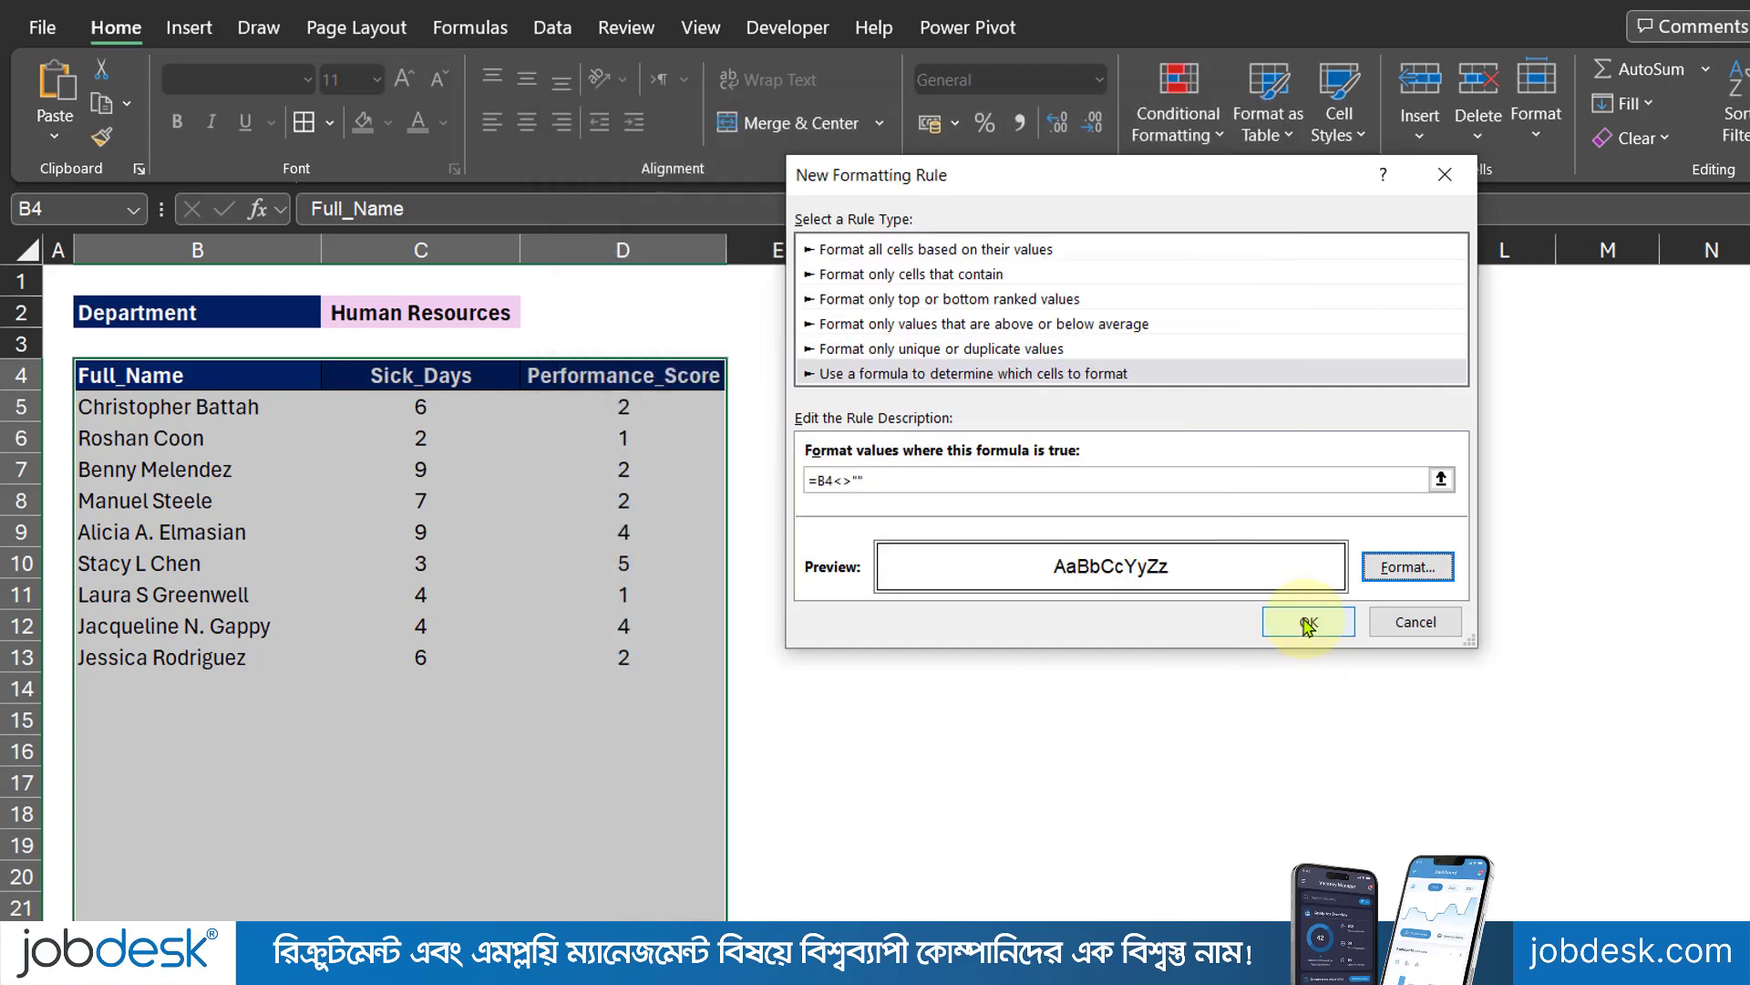
pyautogui.click(1309, 622)
pyautogui.click(527, 497)
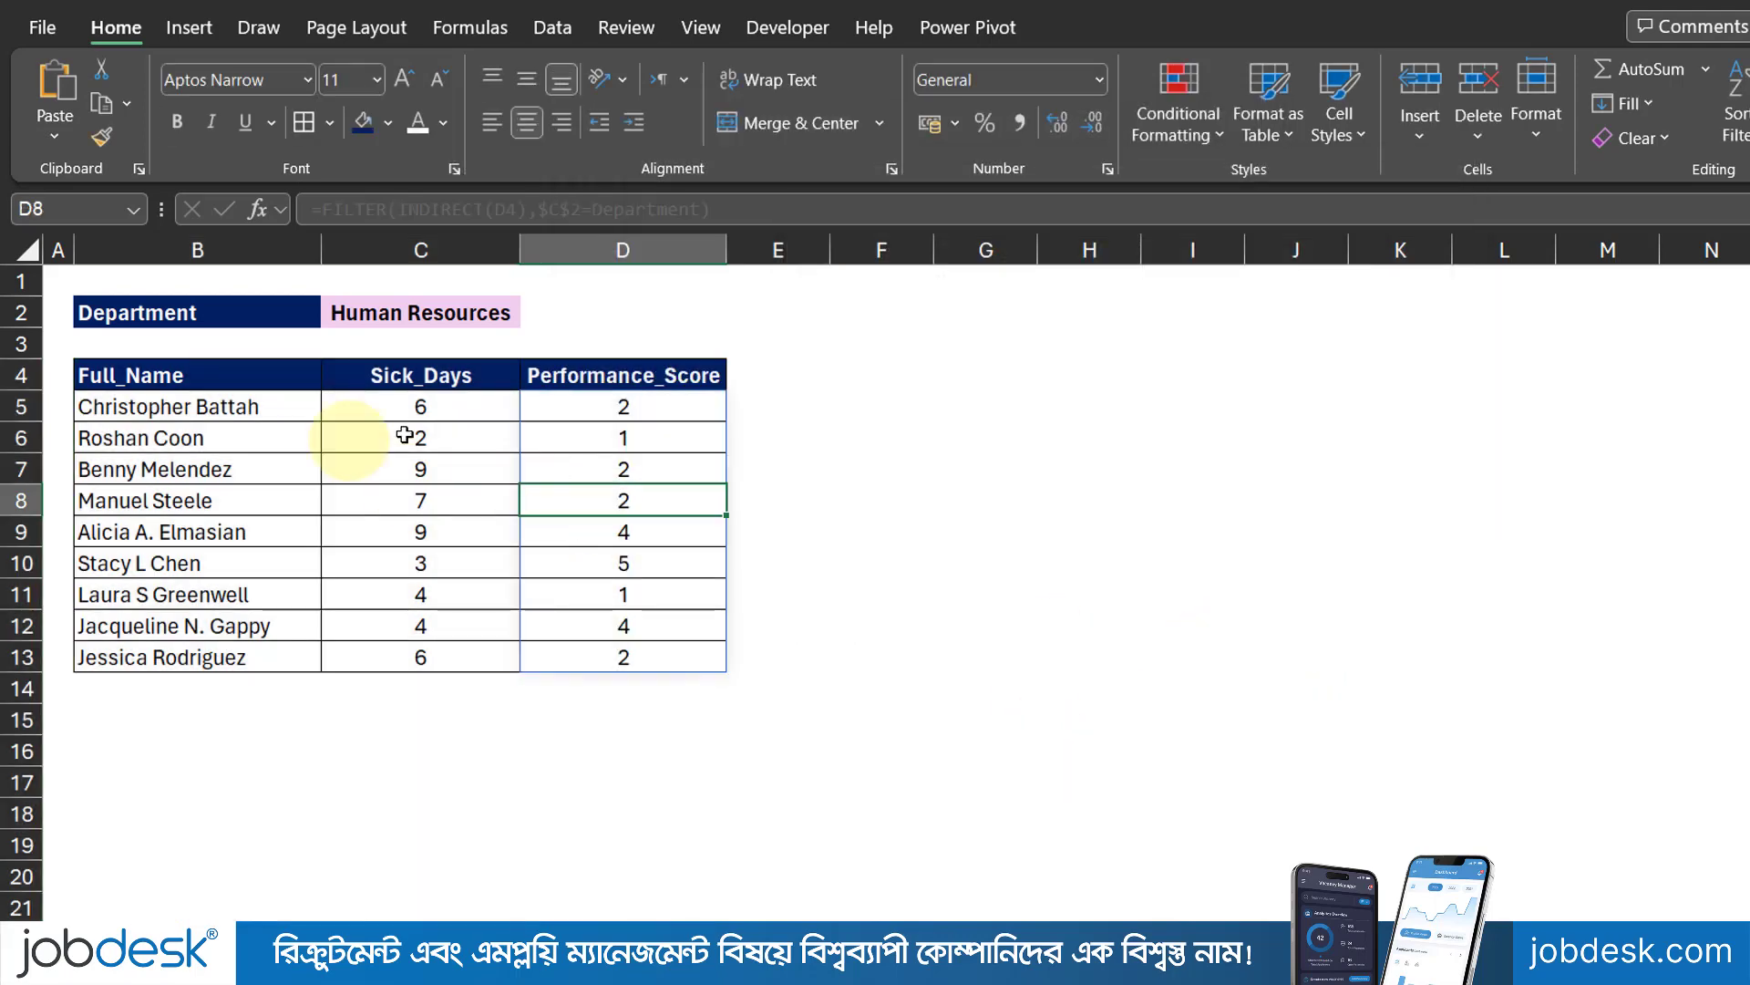
# Step: Test the bordered report by setting the department in C2 to Administration and clearing C2
pyautogui.click(461, 310)
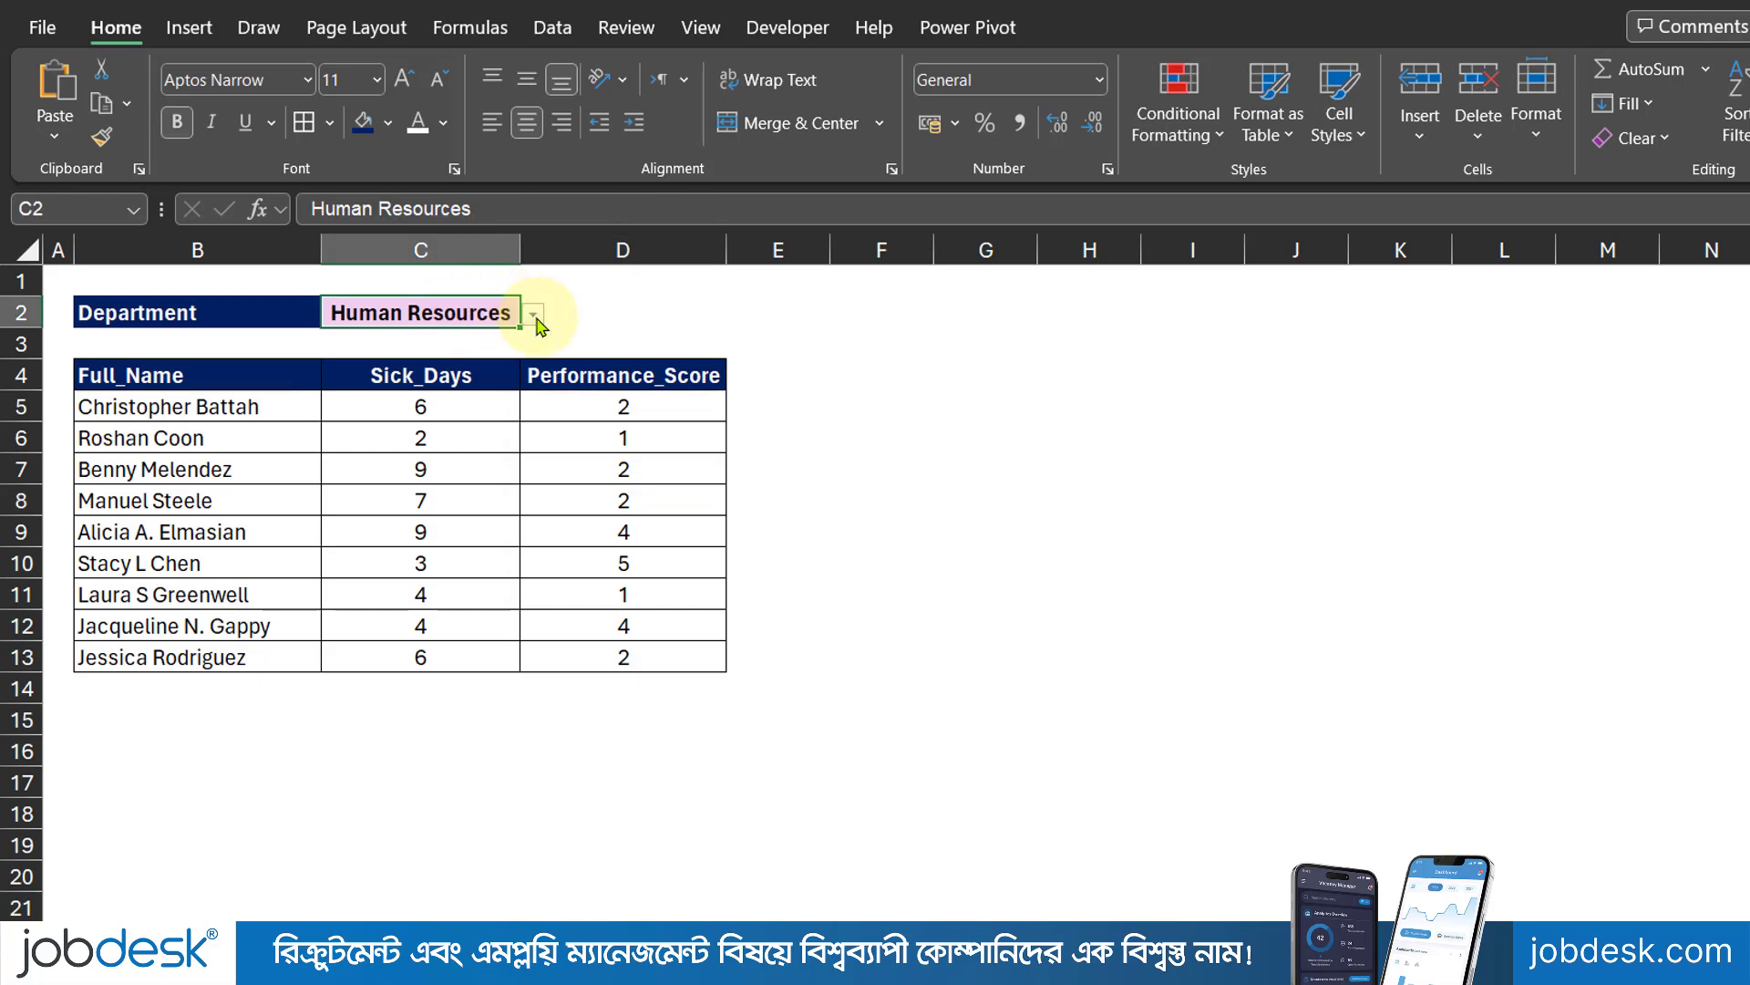
pyautogui.click(532, 313)
pyautogui.click(402, 359)
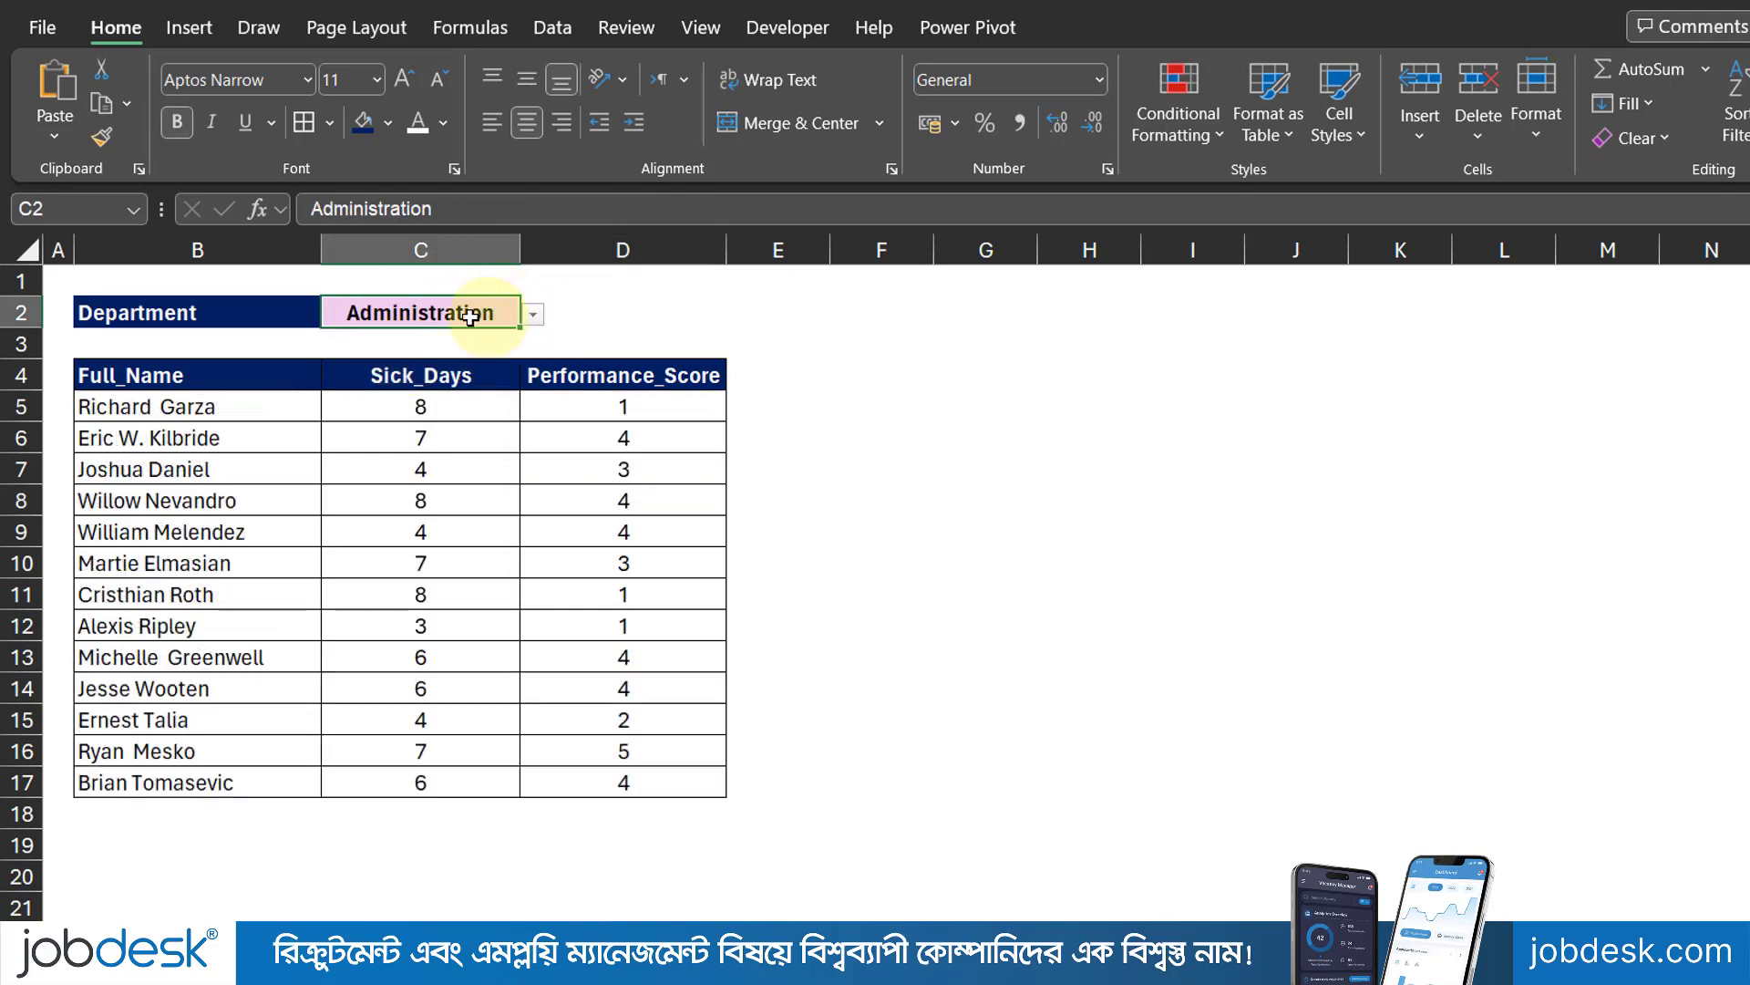
pyautogui.press('Delete')
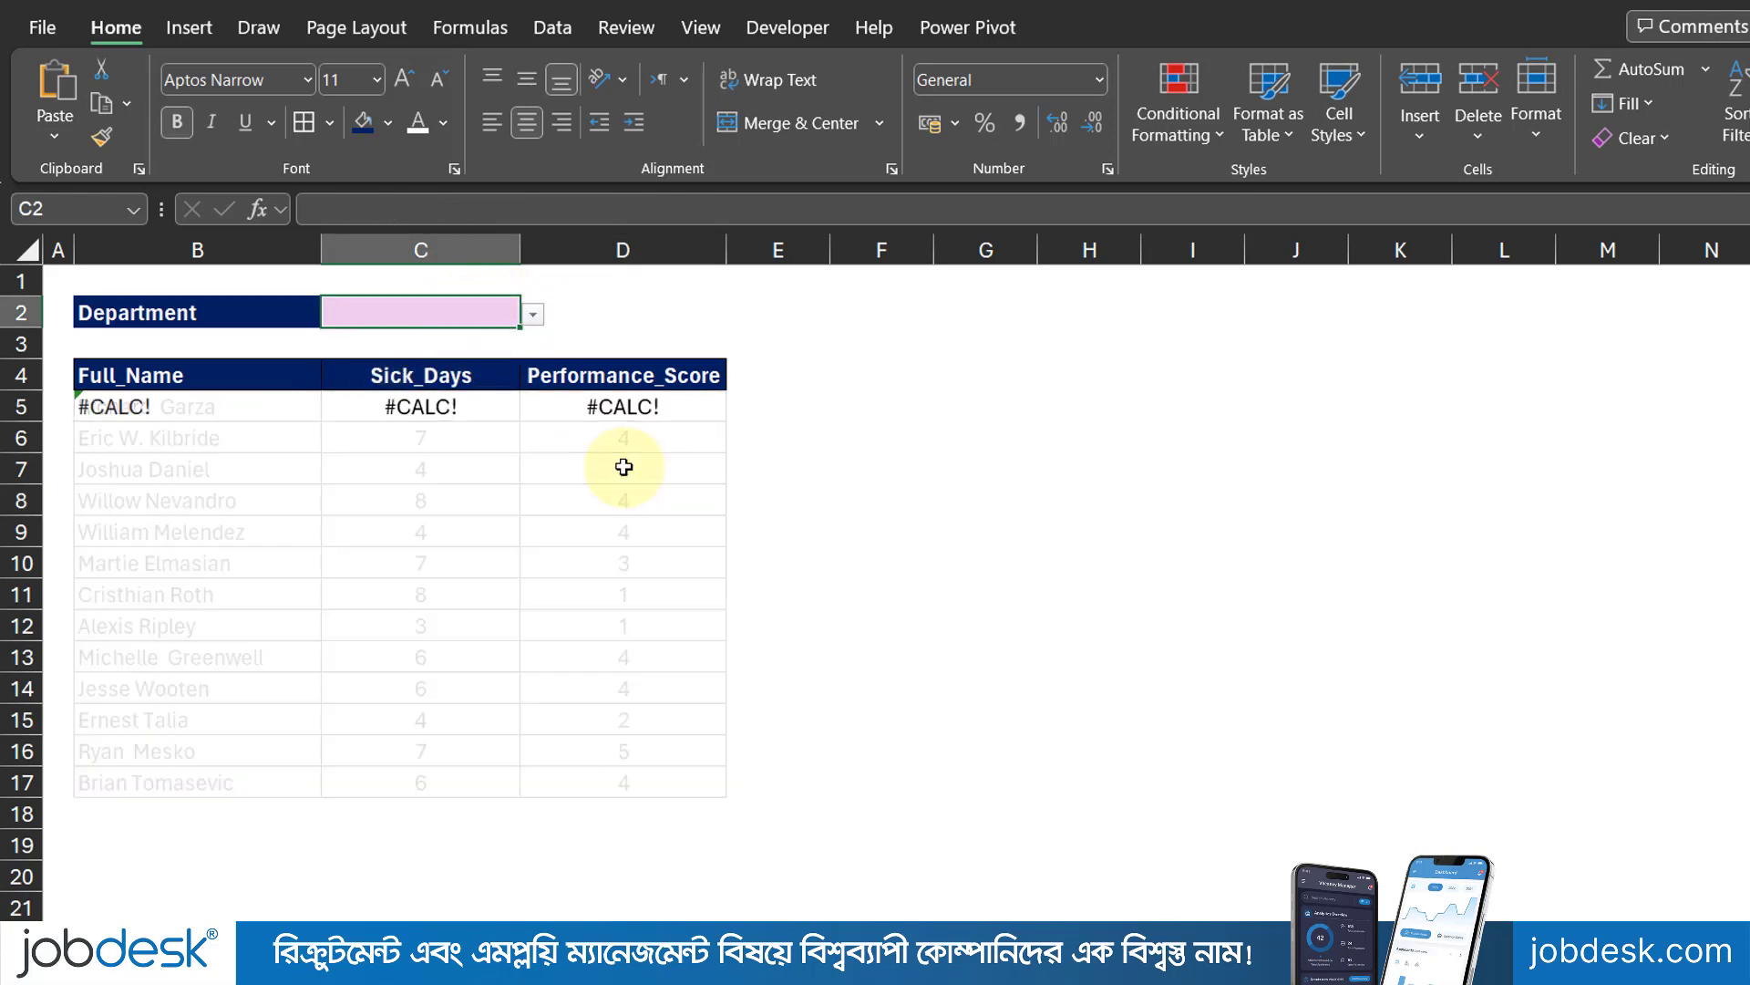
# Step: Add an empty text string as the if_empty argument of the FILTER formula in B5, making it =FILTER(INDIRECT(B4),$C$2=Department,"")
pyautogui.doubleClick(215, 407)
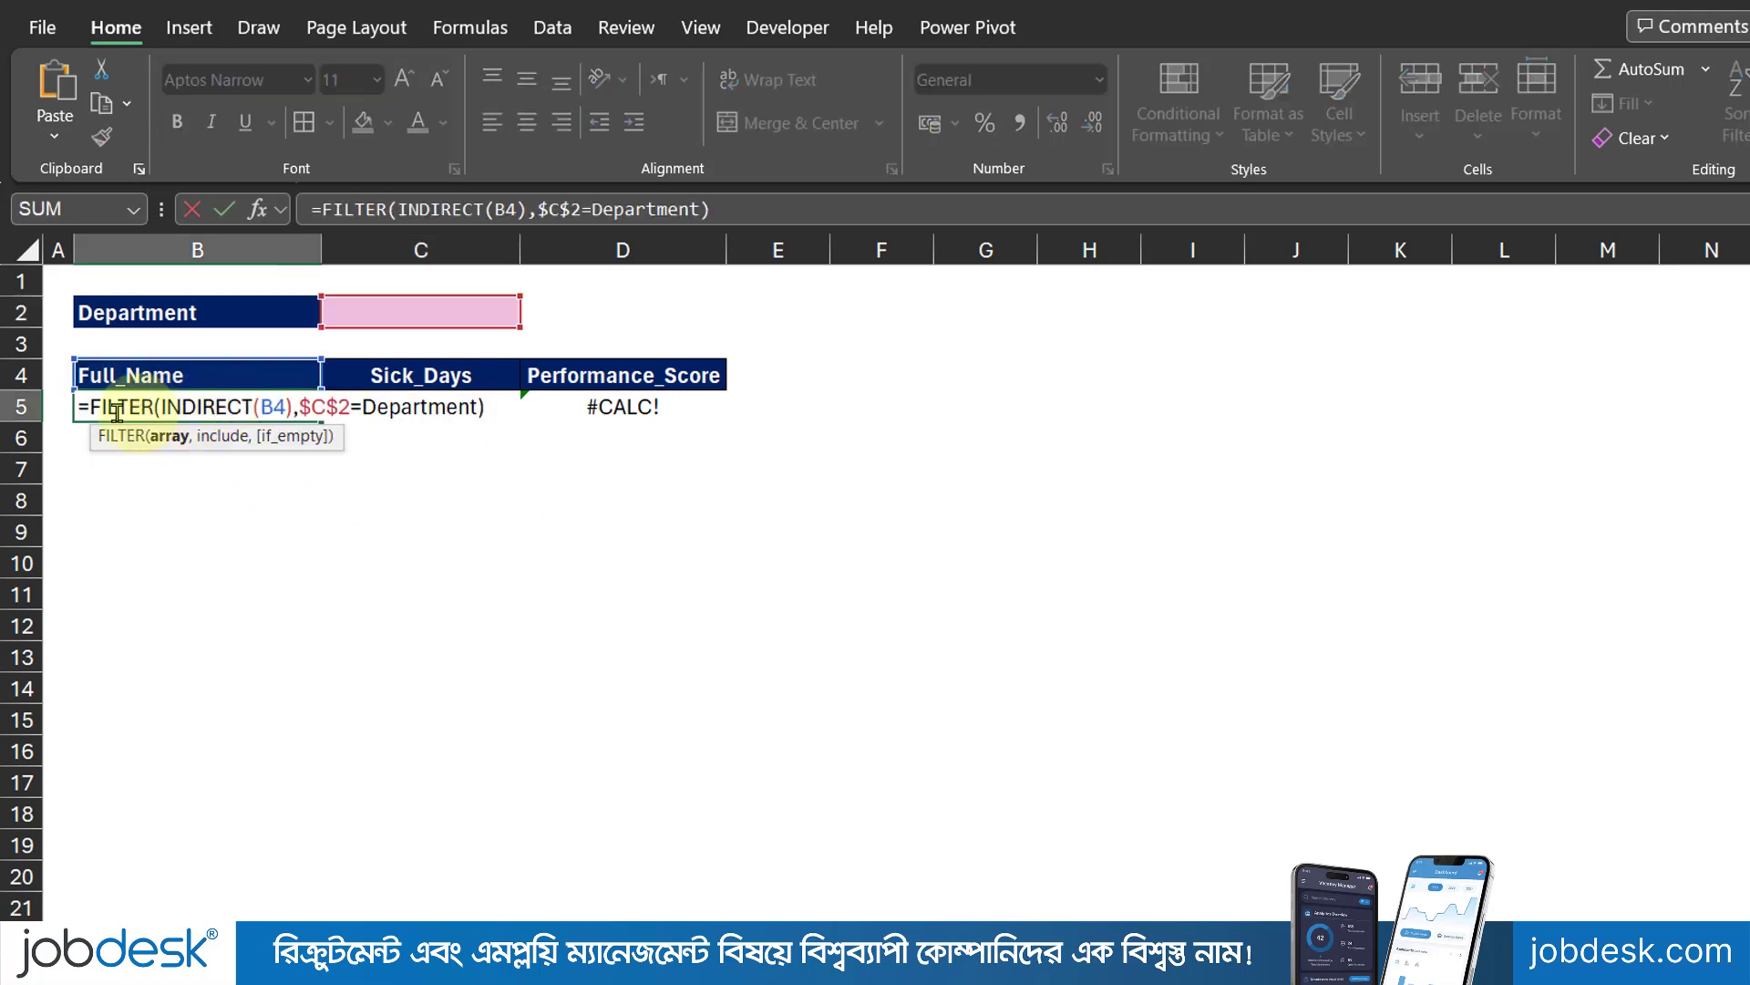
pyautogui.click(88, 406)
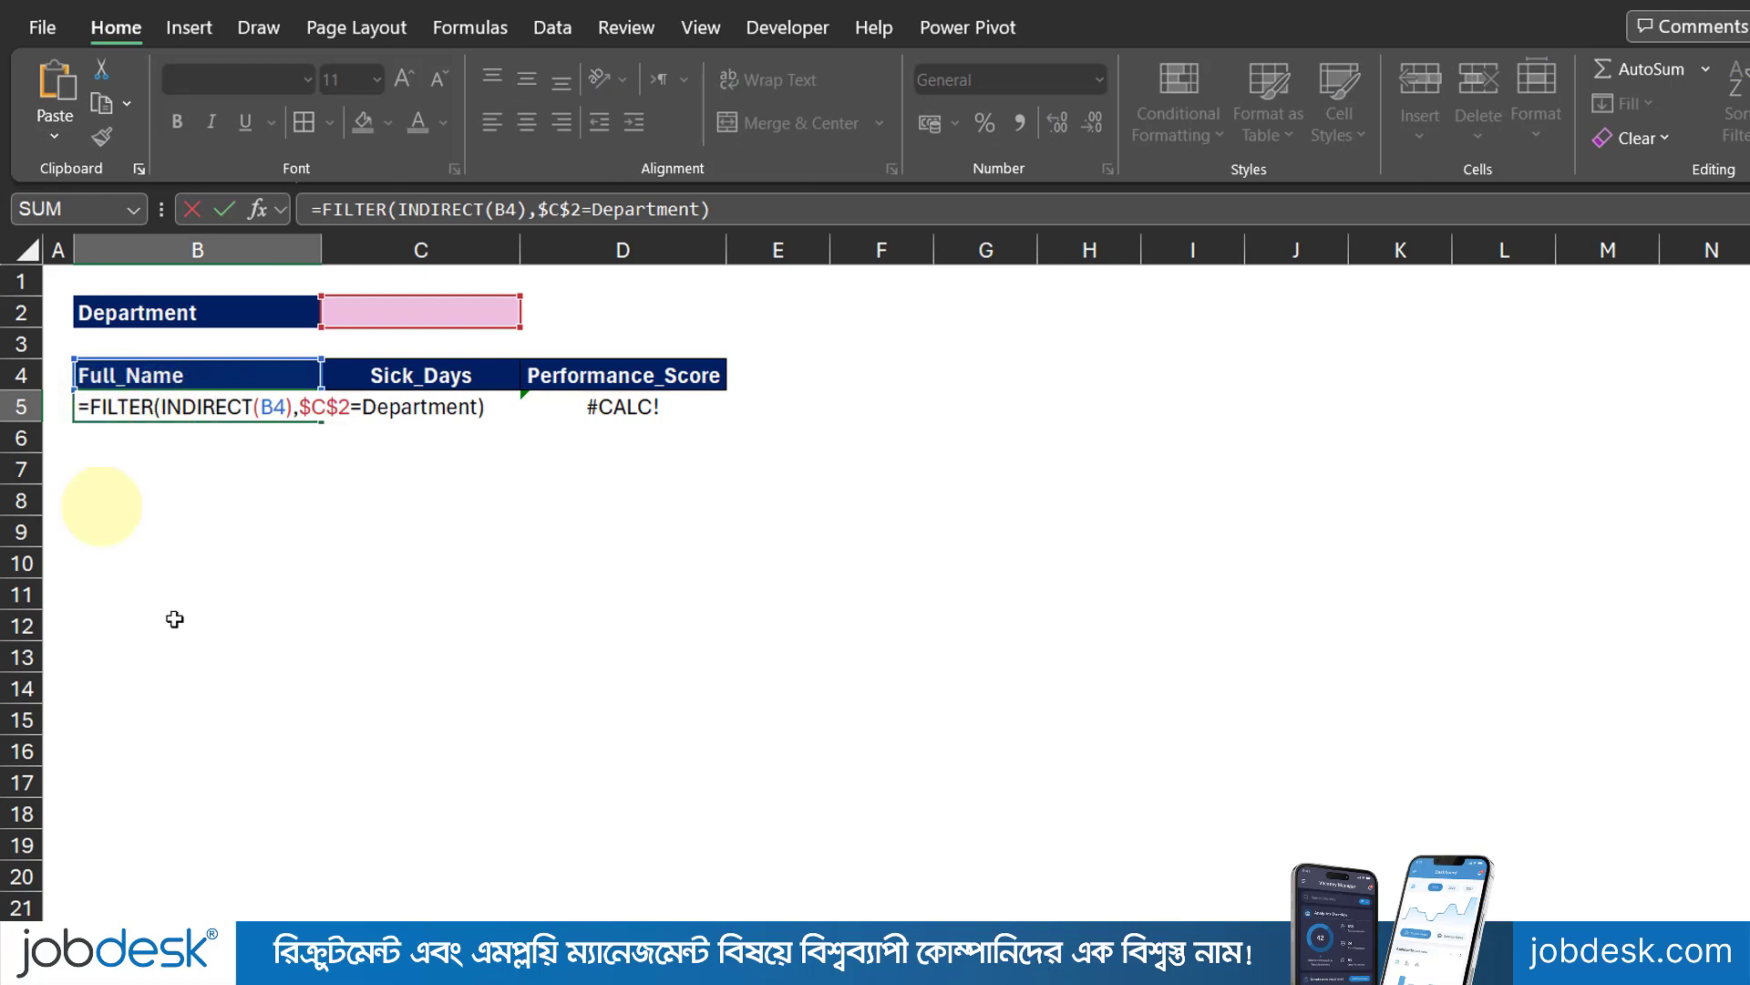
pyautogui.write('if')
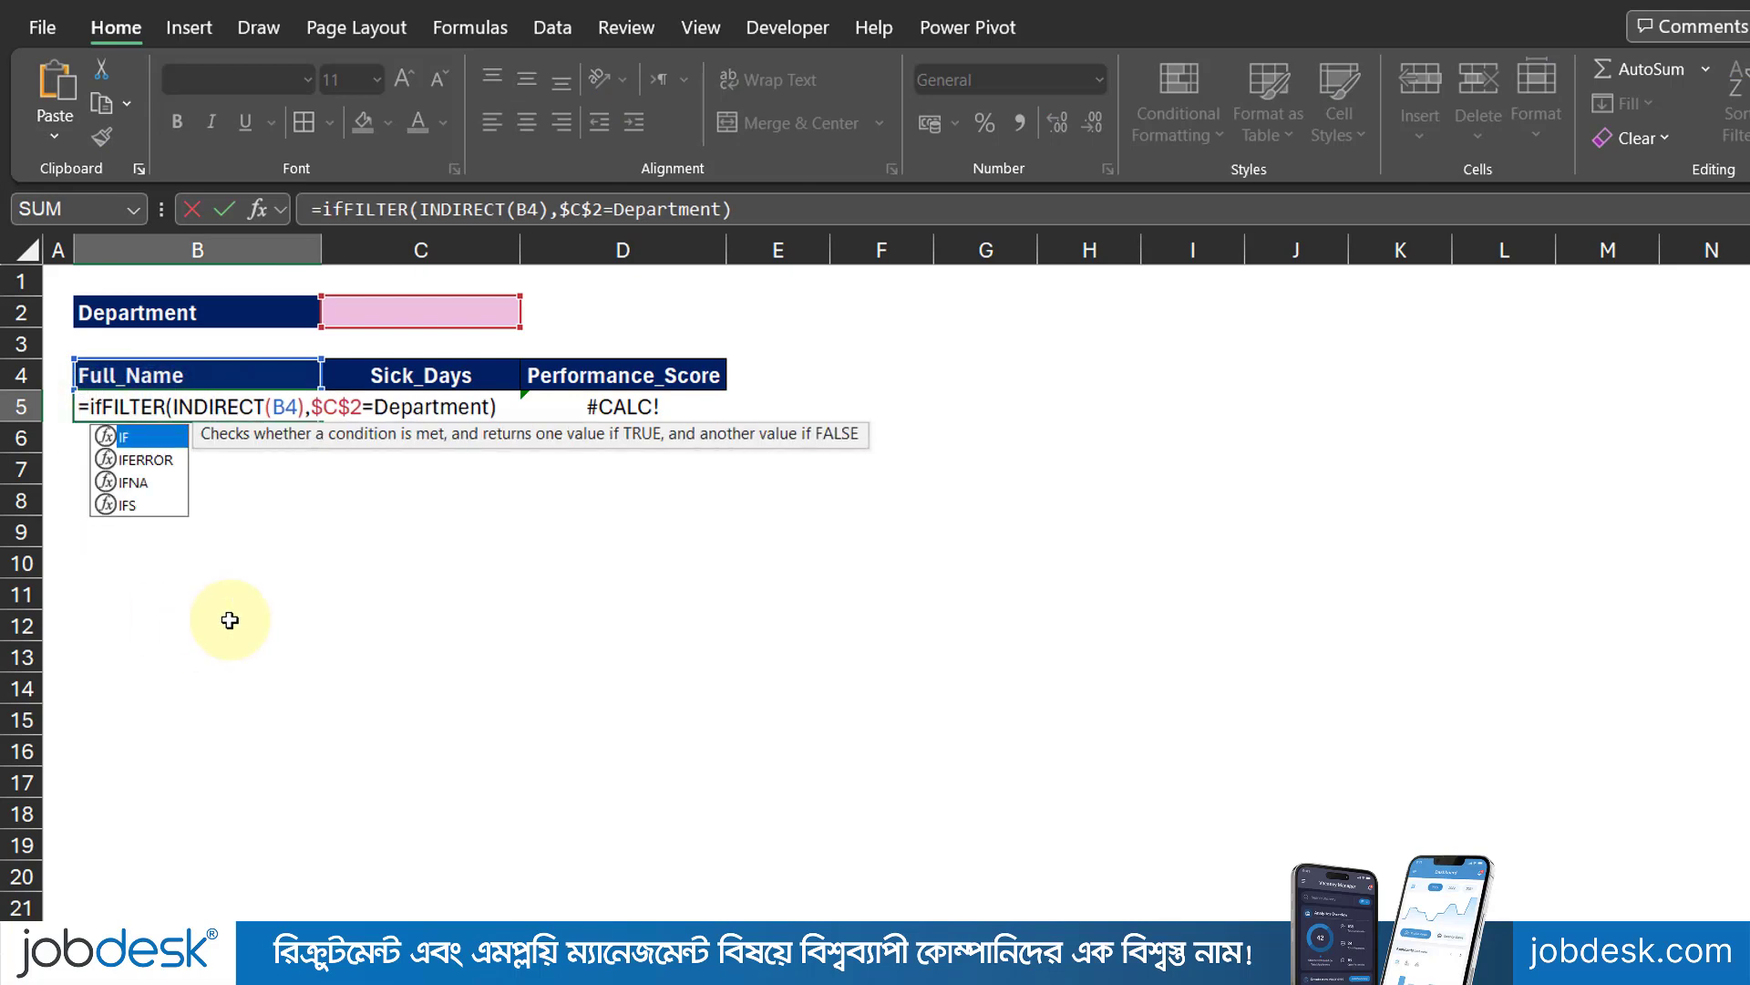
pyautogui.press('BackSpace')
pyautogui.press('BackSpace')
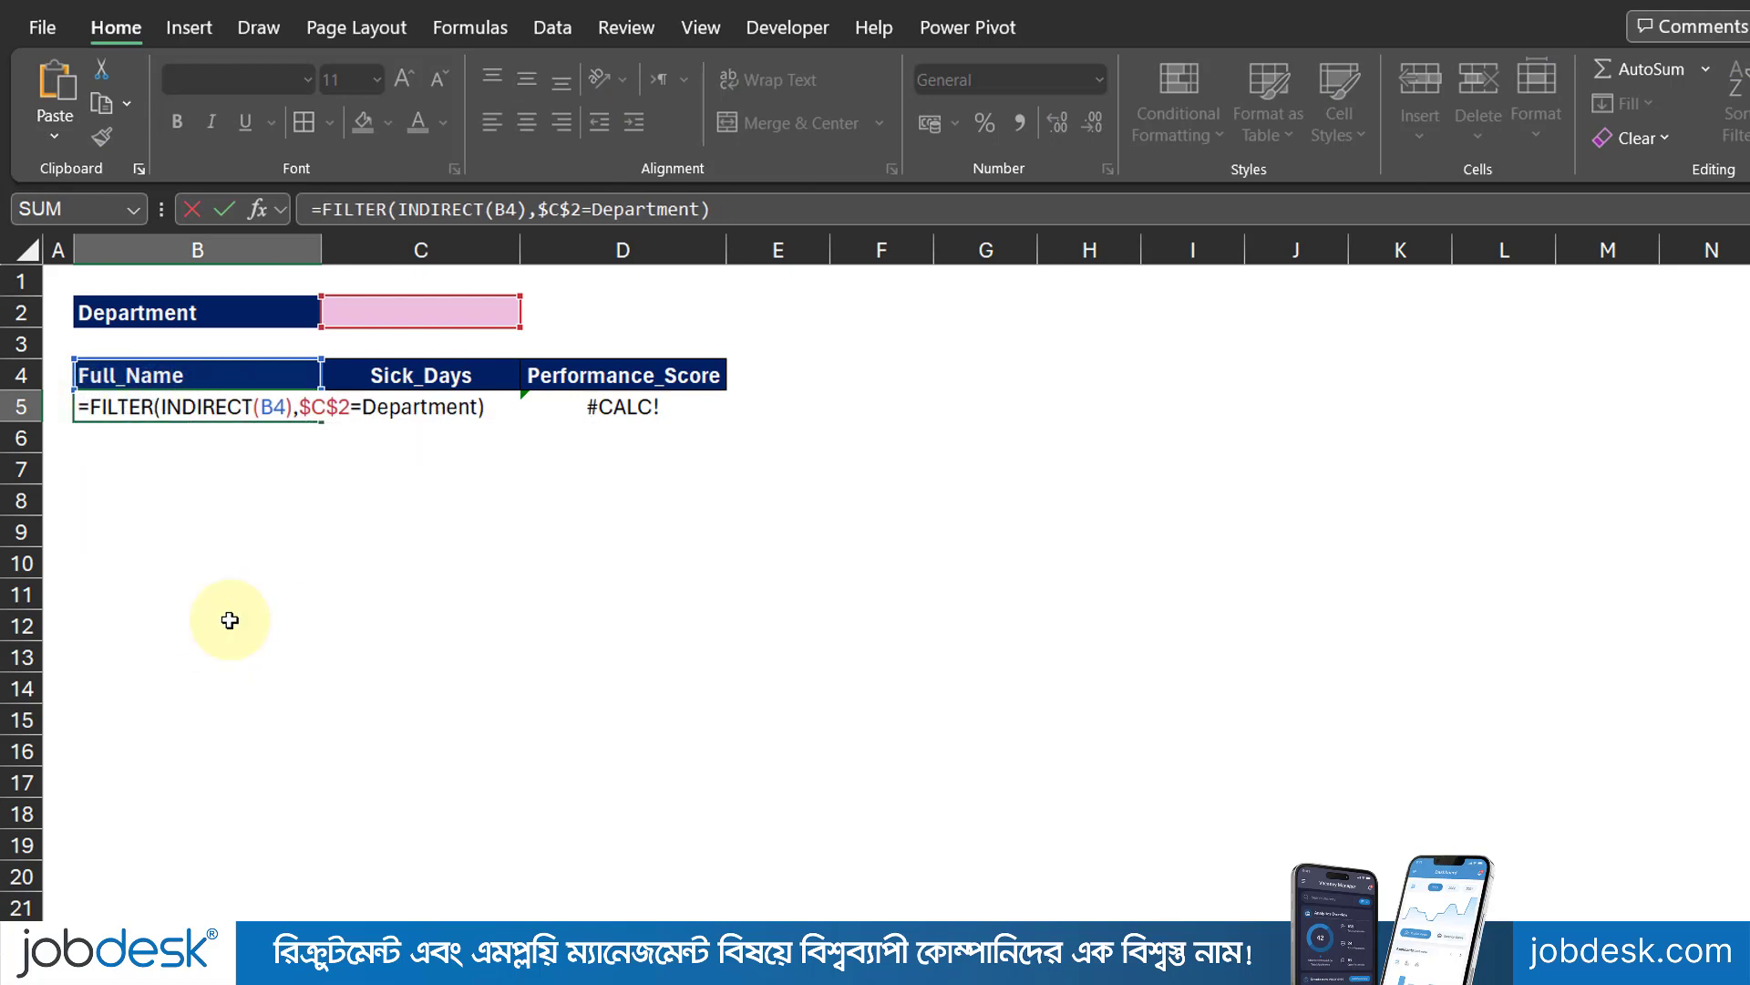
pyautogui.click(201, 412)
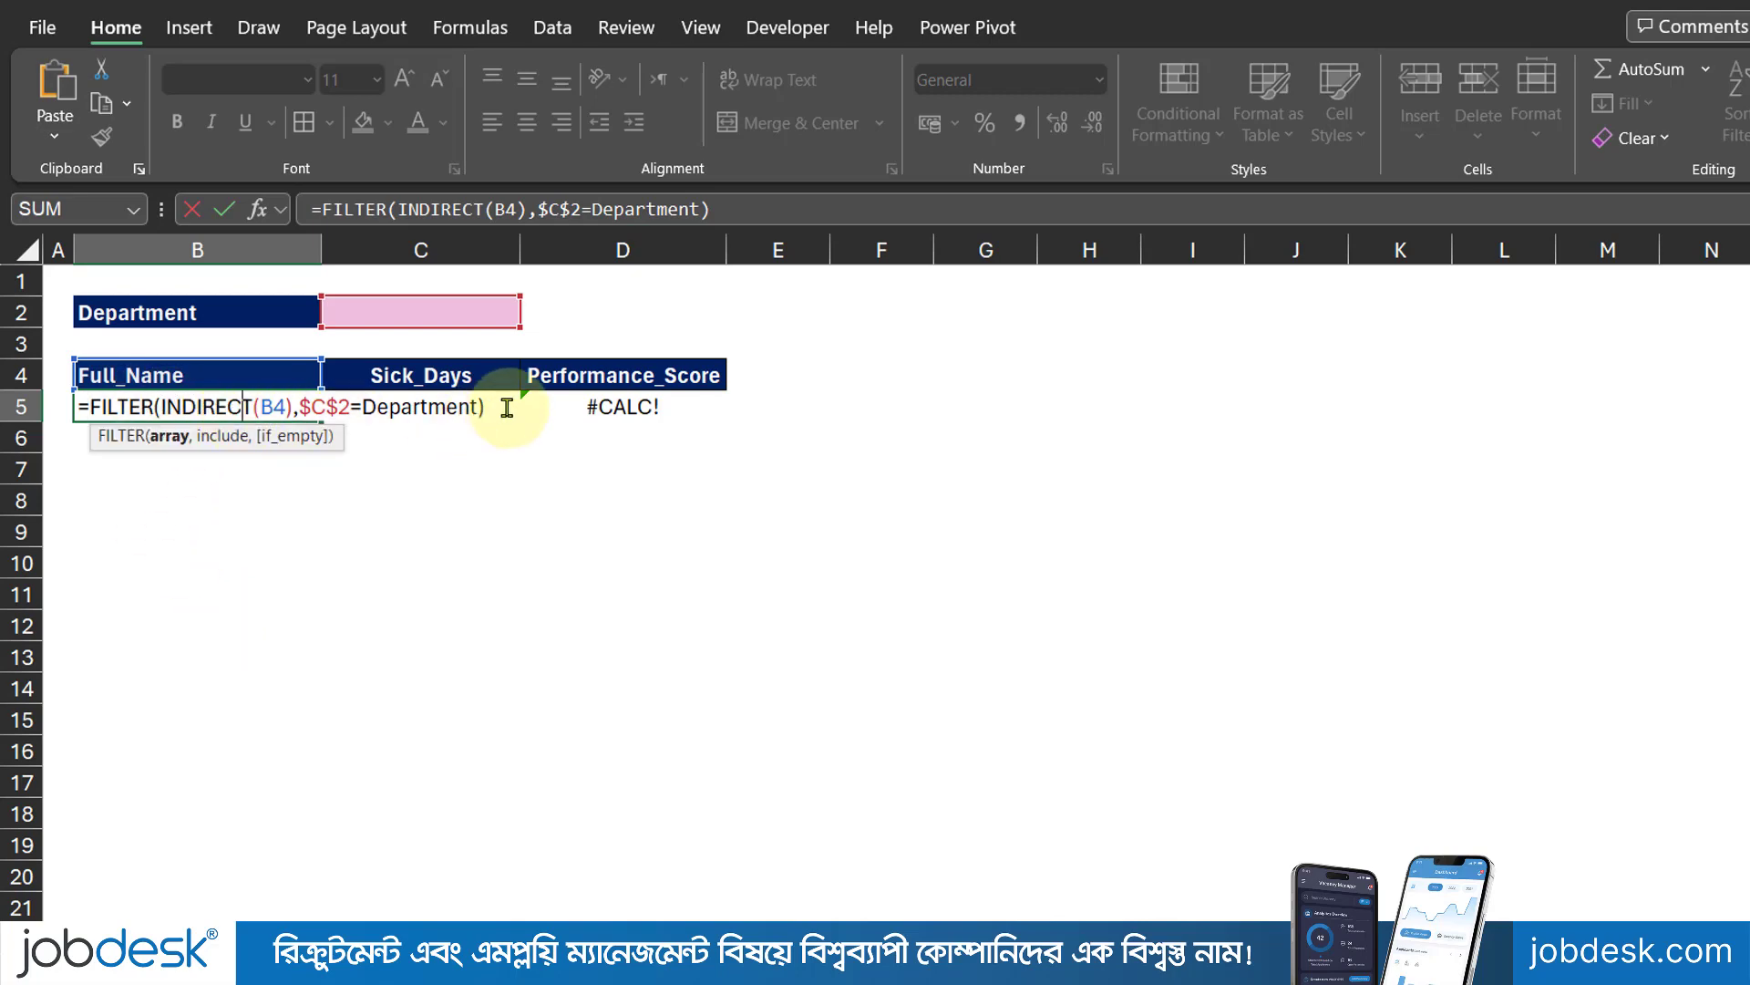
pyautogui.press('BackSpace')
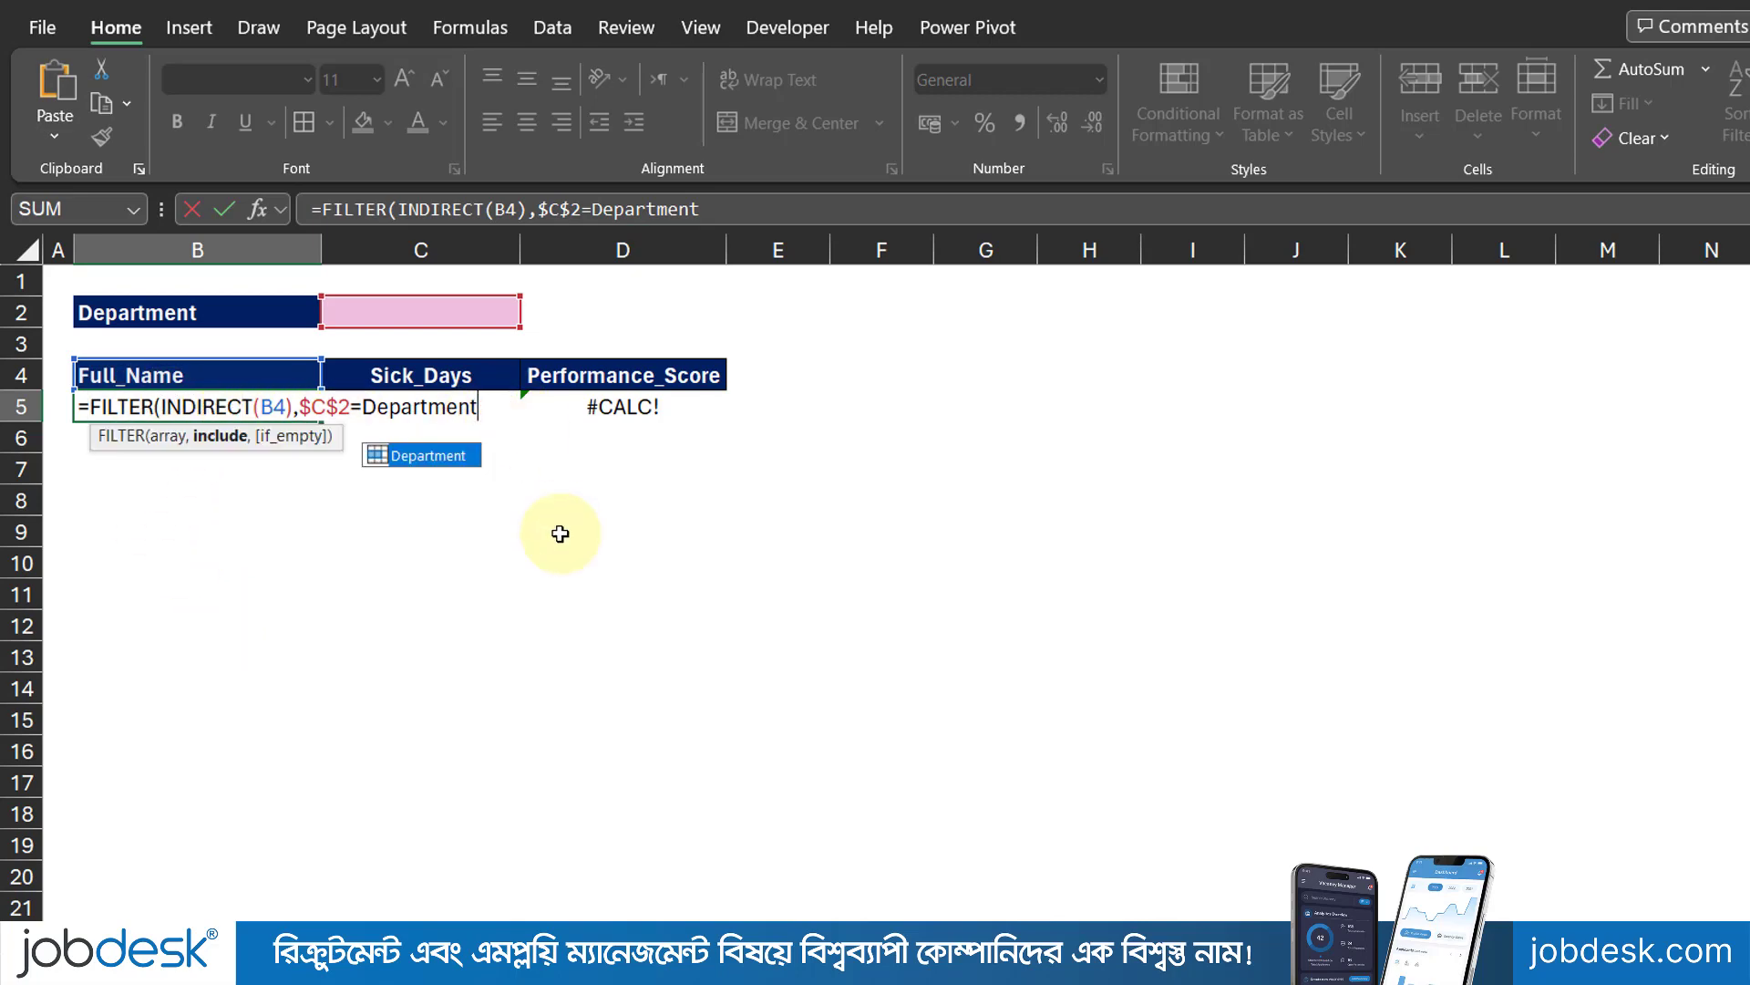
pyautogui.write(',')
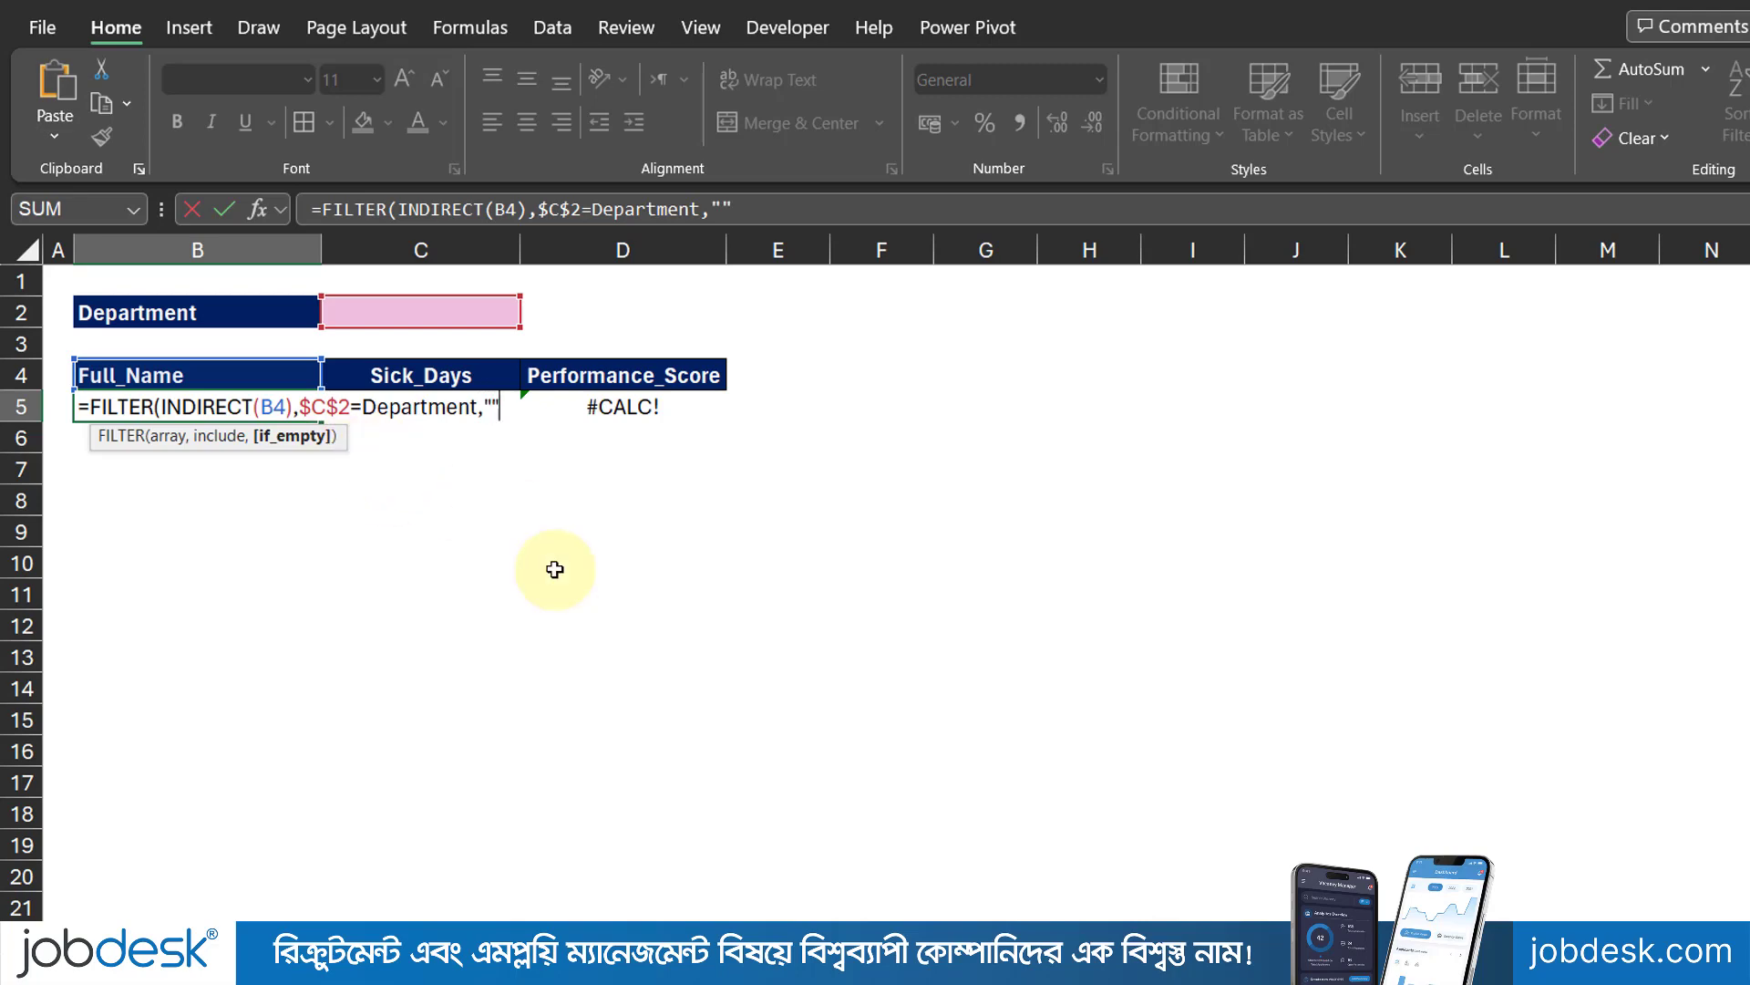
pyautogui.write('"")')
pyautogui.press('Return')
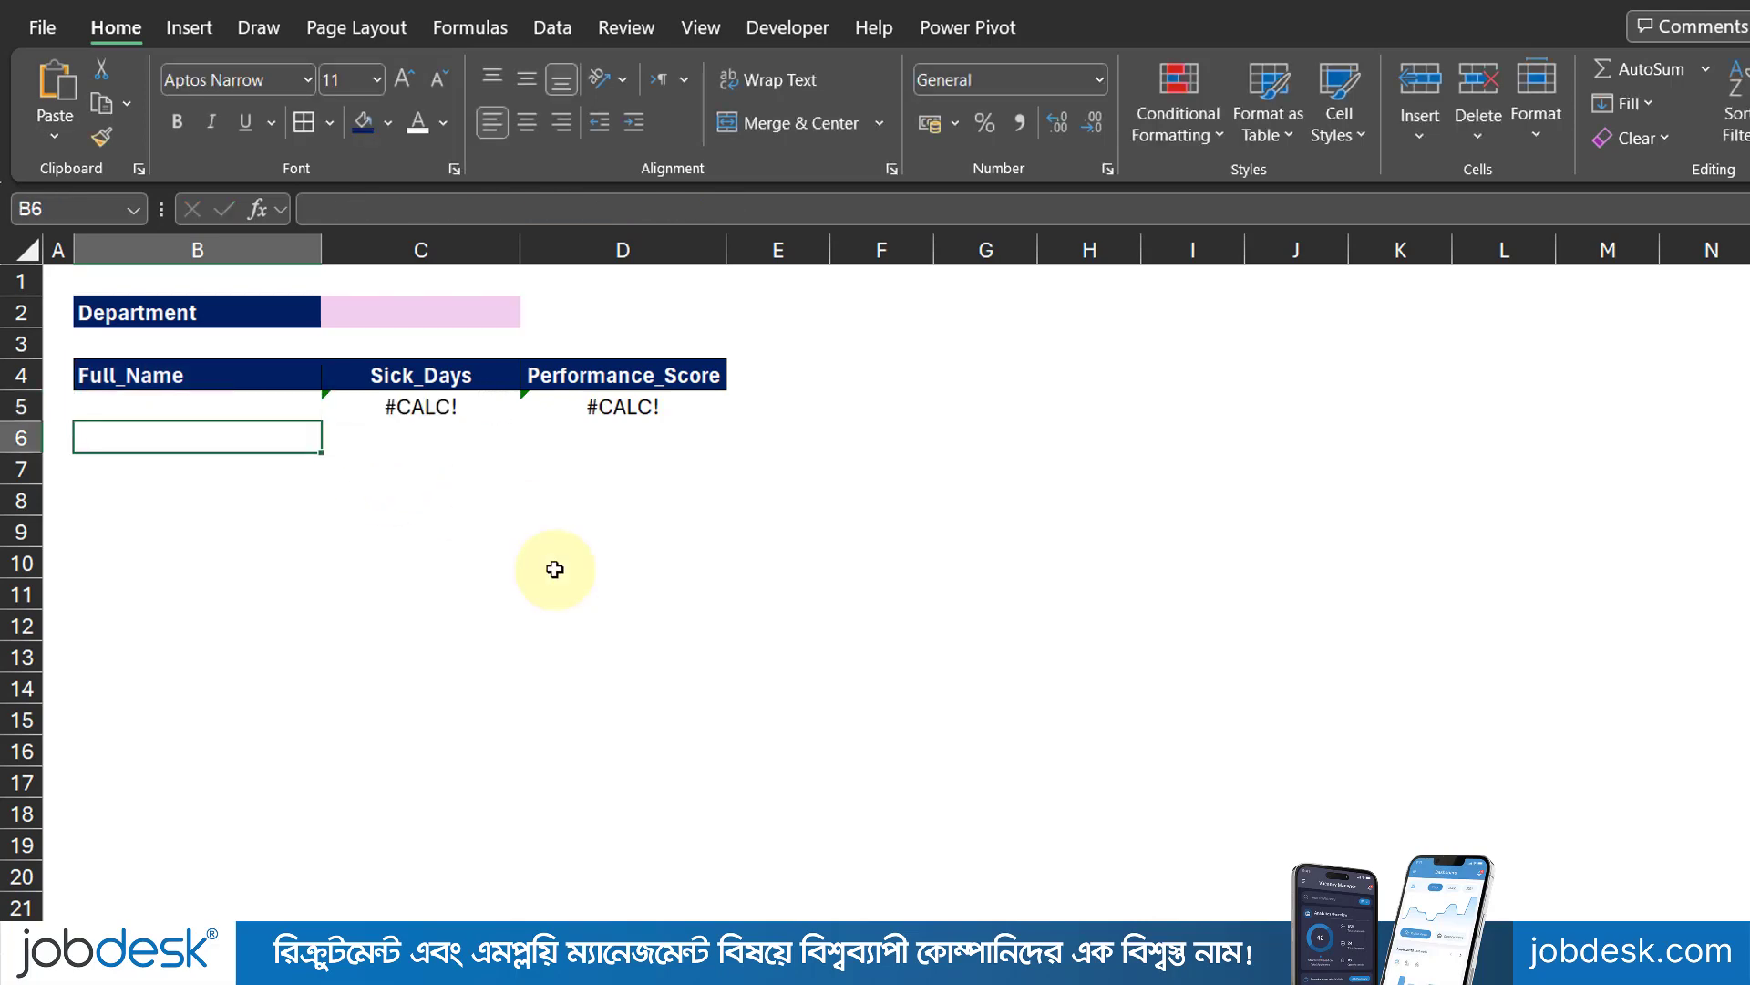
# Step: Fill the updated FILTER formula from B5 across to C5 and D5
pyautogui.click(271, 383)
pyautogui.click(301, 412)
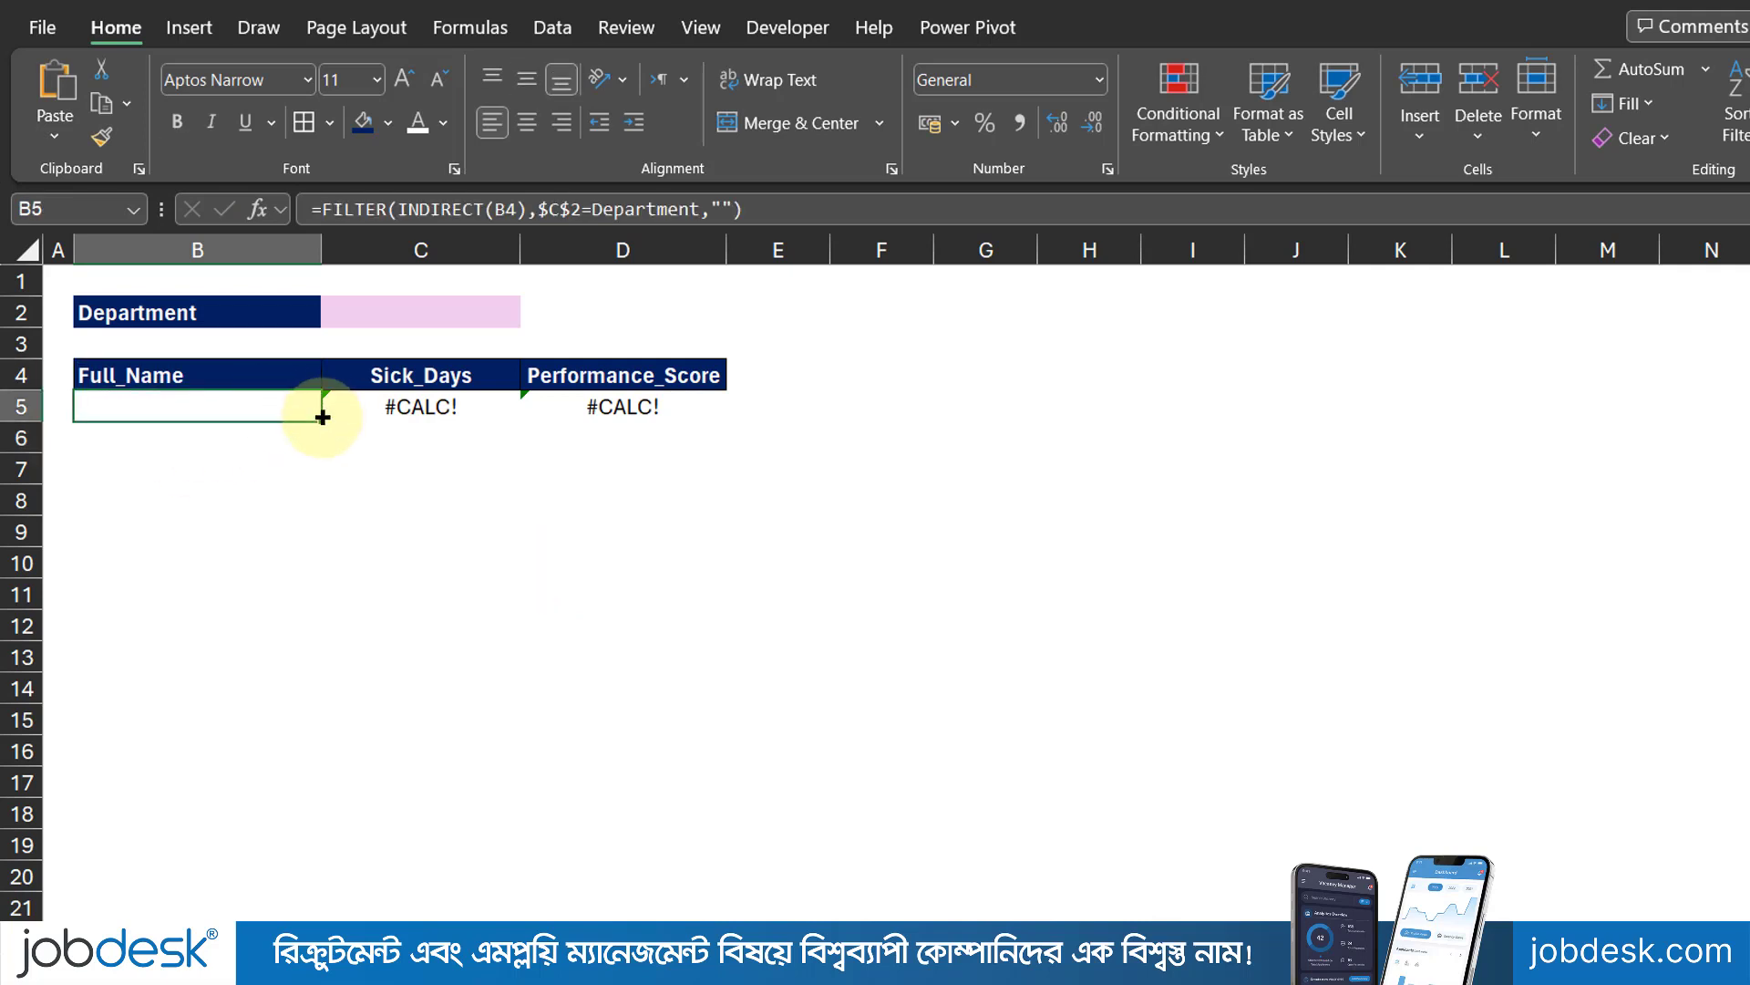
pyautogui.moveTo(322, 417); pyautogui.dragTo(670, 414)
# Step: Switch the department in C2 to Administration, Finance and finally Human Resources to test the updated formulas
pyautogui.click(497, 321)
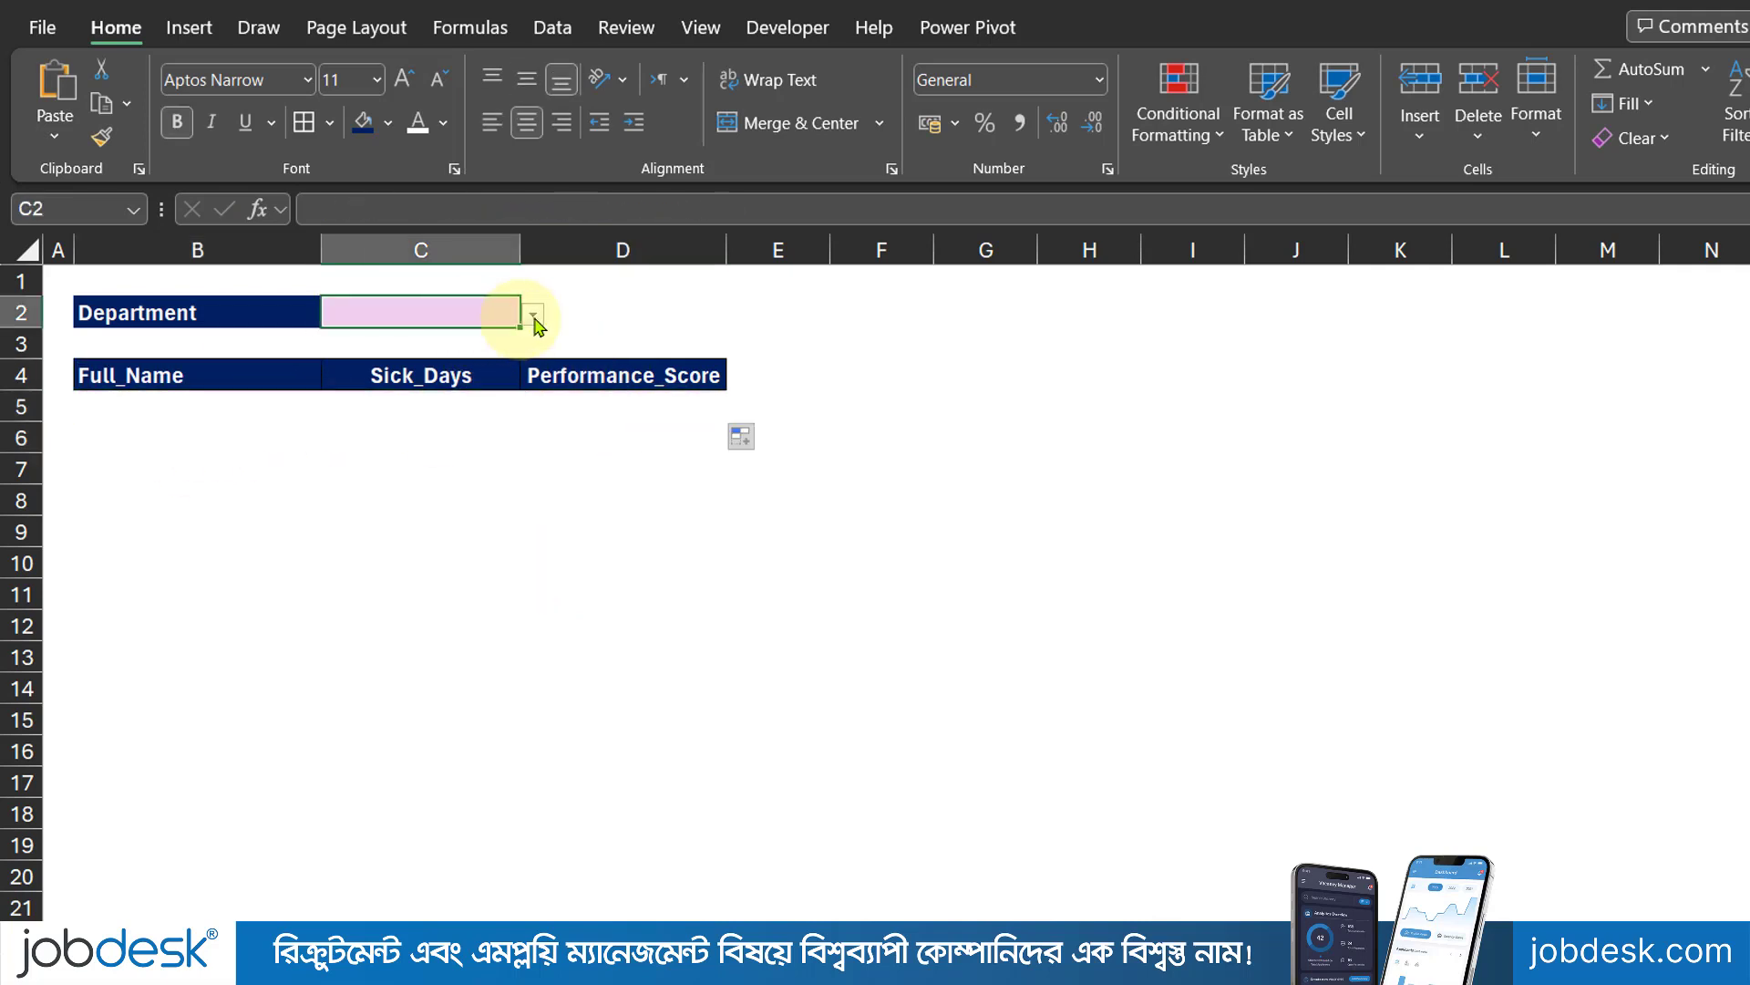
pyautogui.click(534, 316)
pyautogui.click(461, 365)
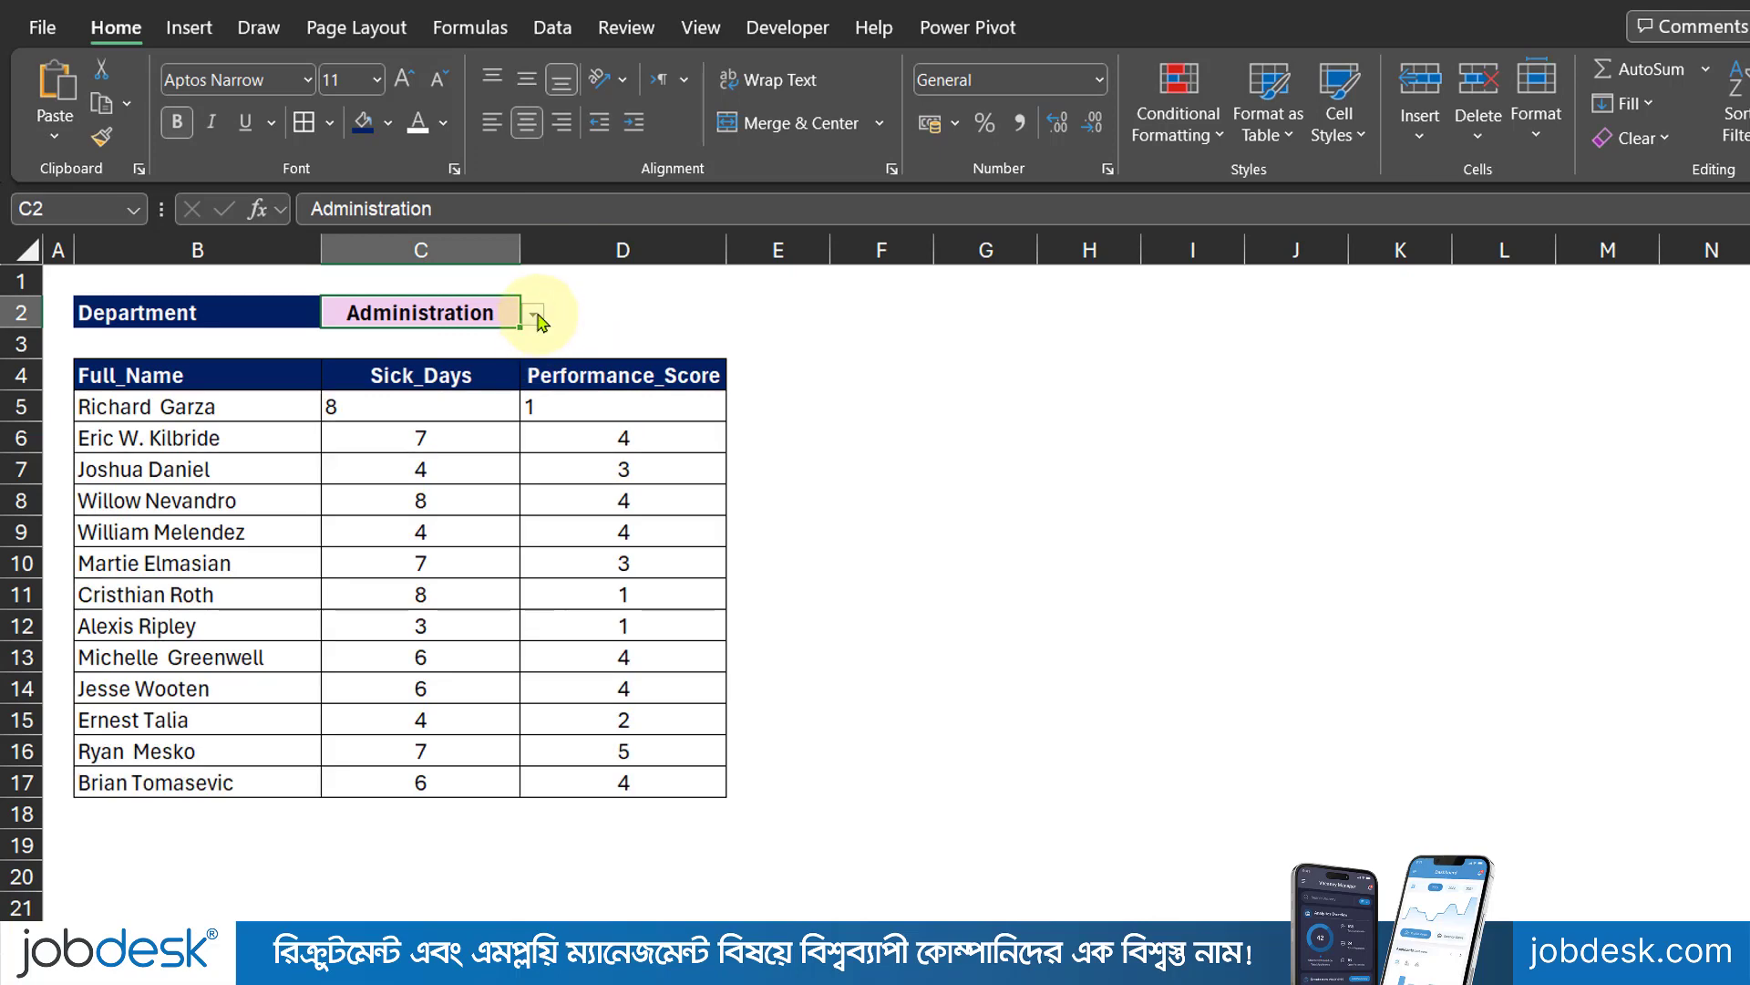
pyautogui.click(537, 318)
pyautogui.click(445, 341)
pyautogui.click(536, 316)
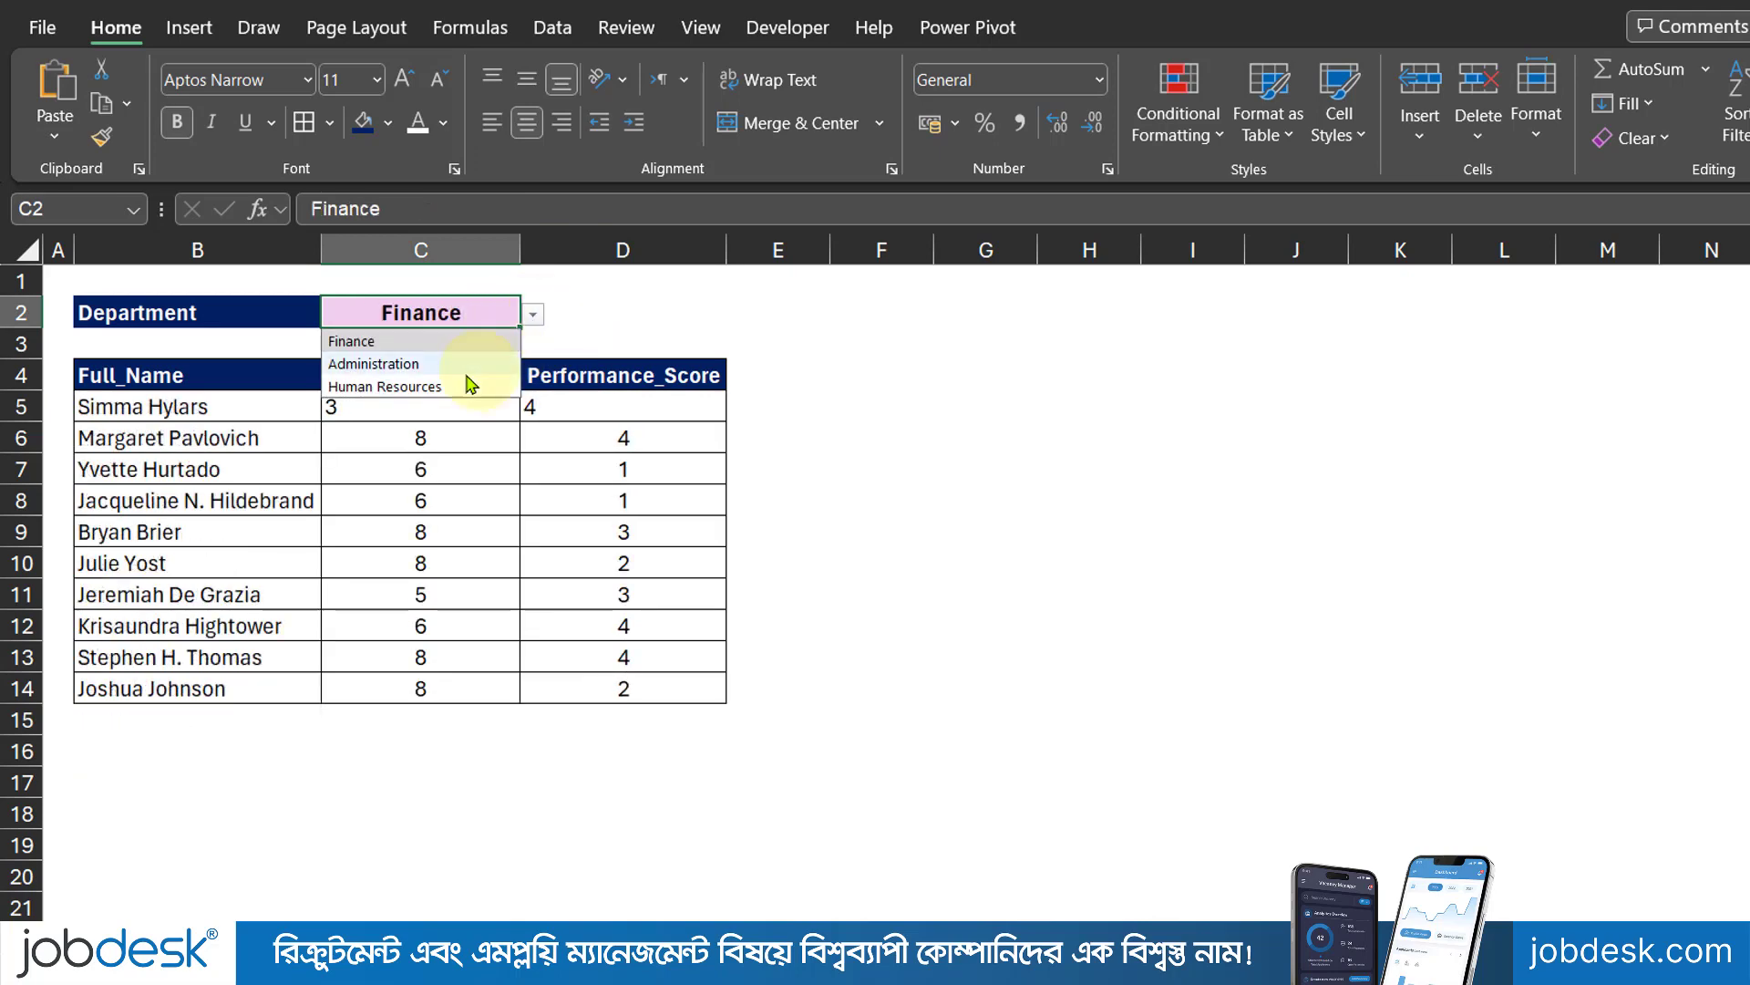
pyautogui.click(470, 383)
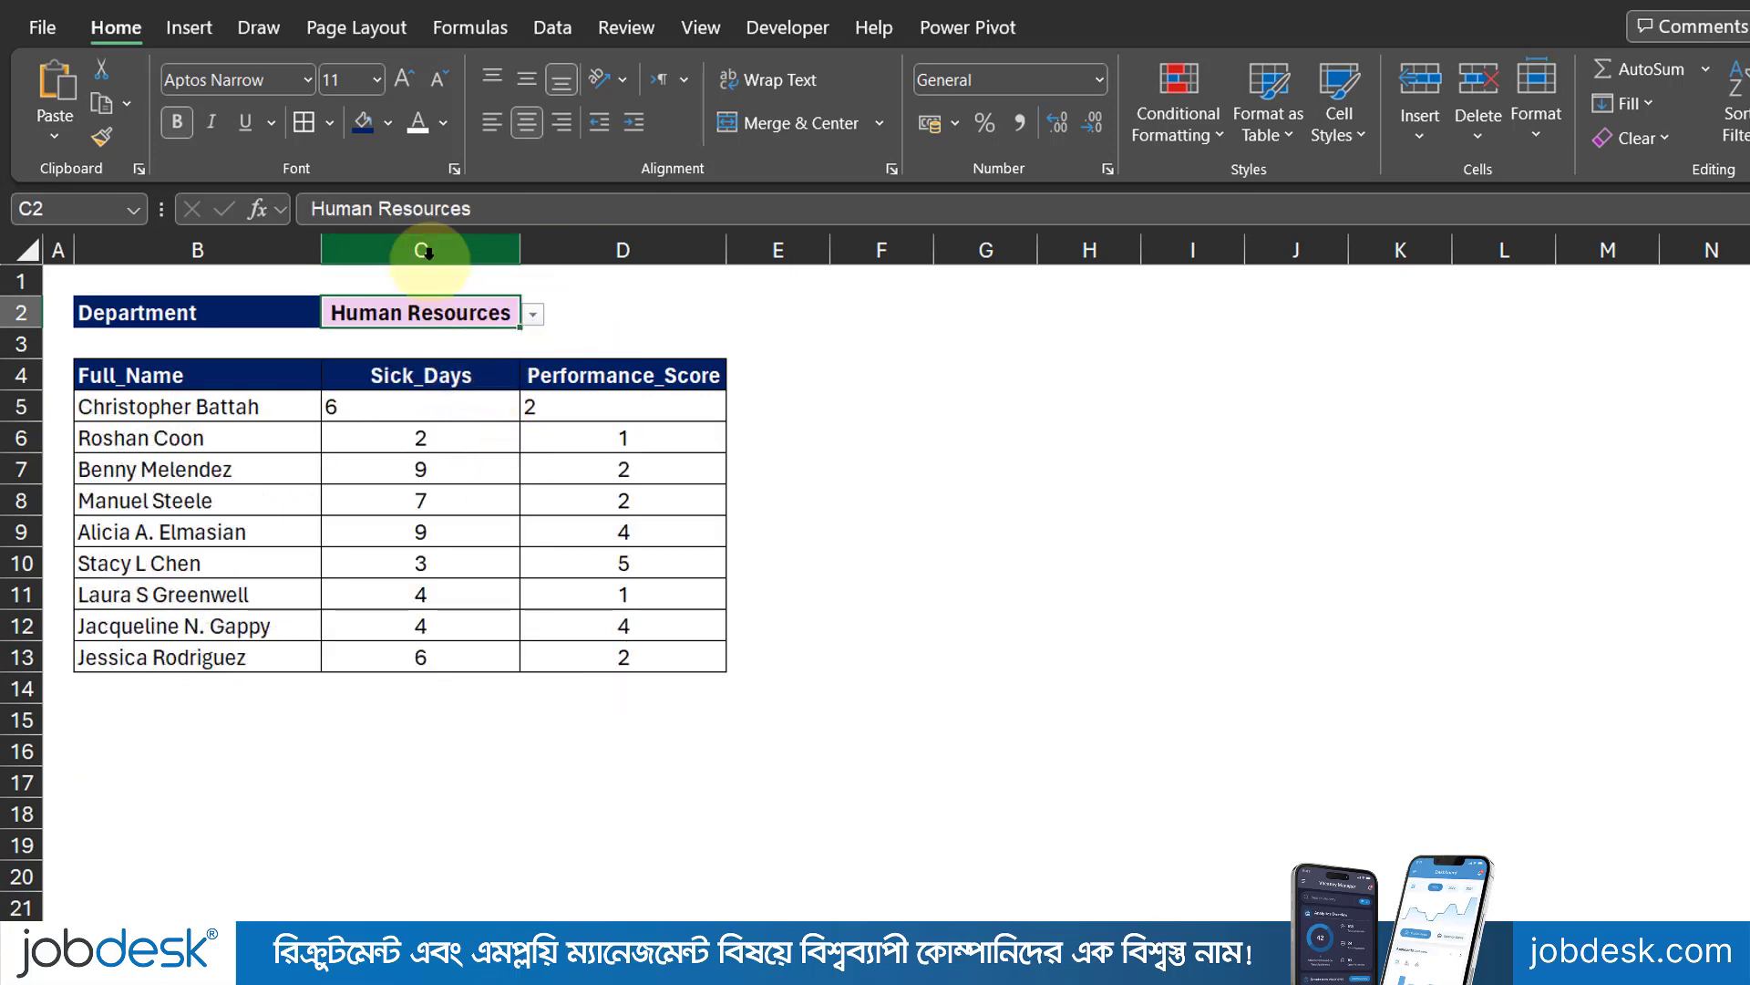
# Step: Center the contents of columns C and D horizontally
pyautogui.moveTo(429, 253); pyautogui.dragTo(629, 250)
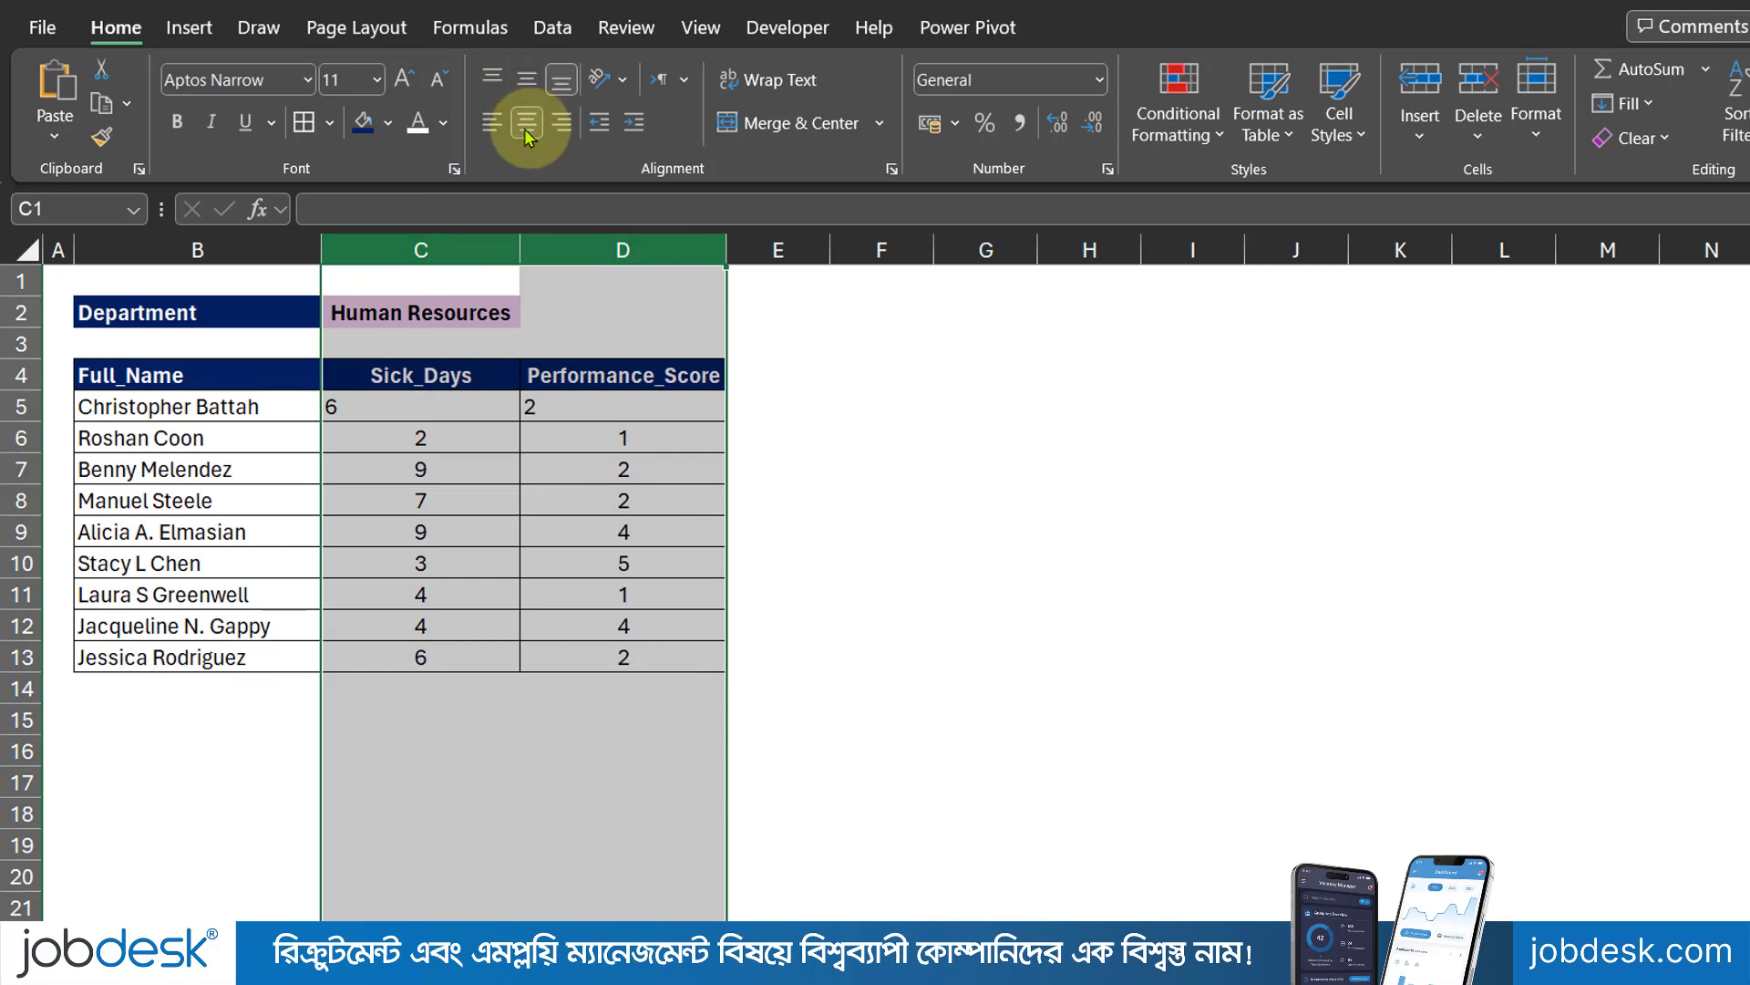
pyautogui.click(526, 136)
pyautogui.click(512, 315)
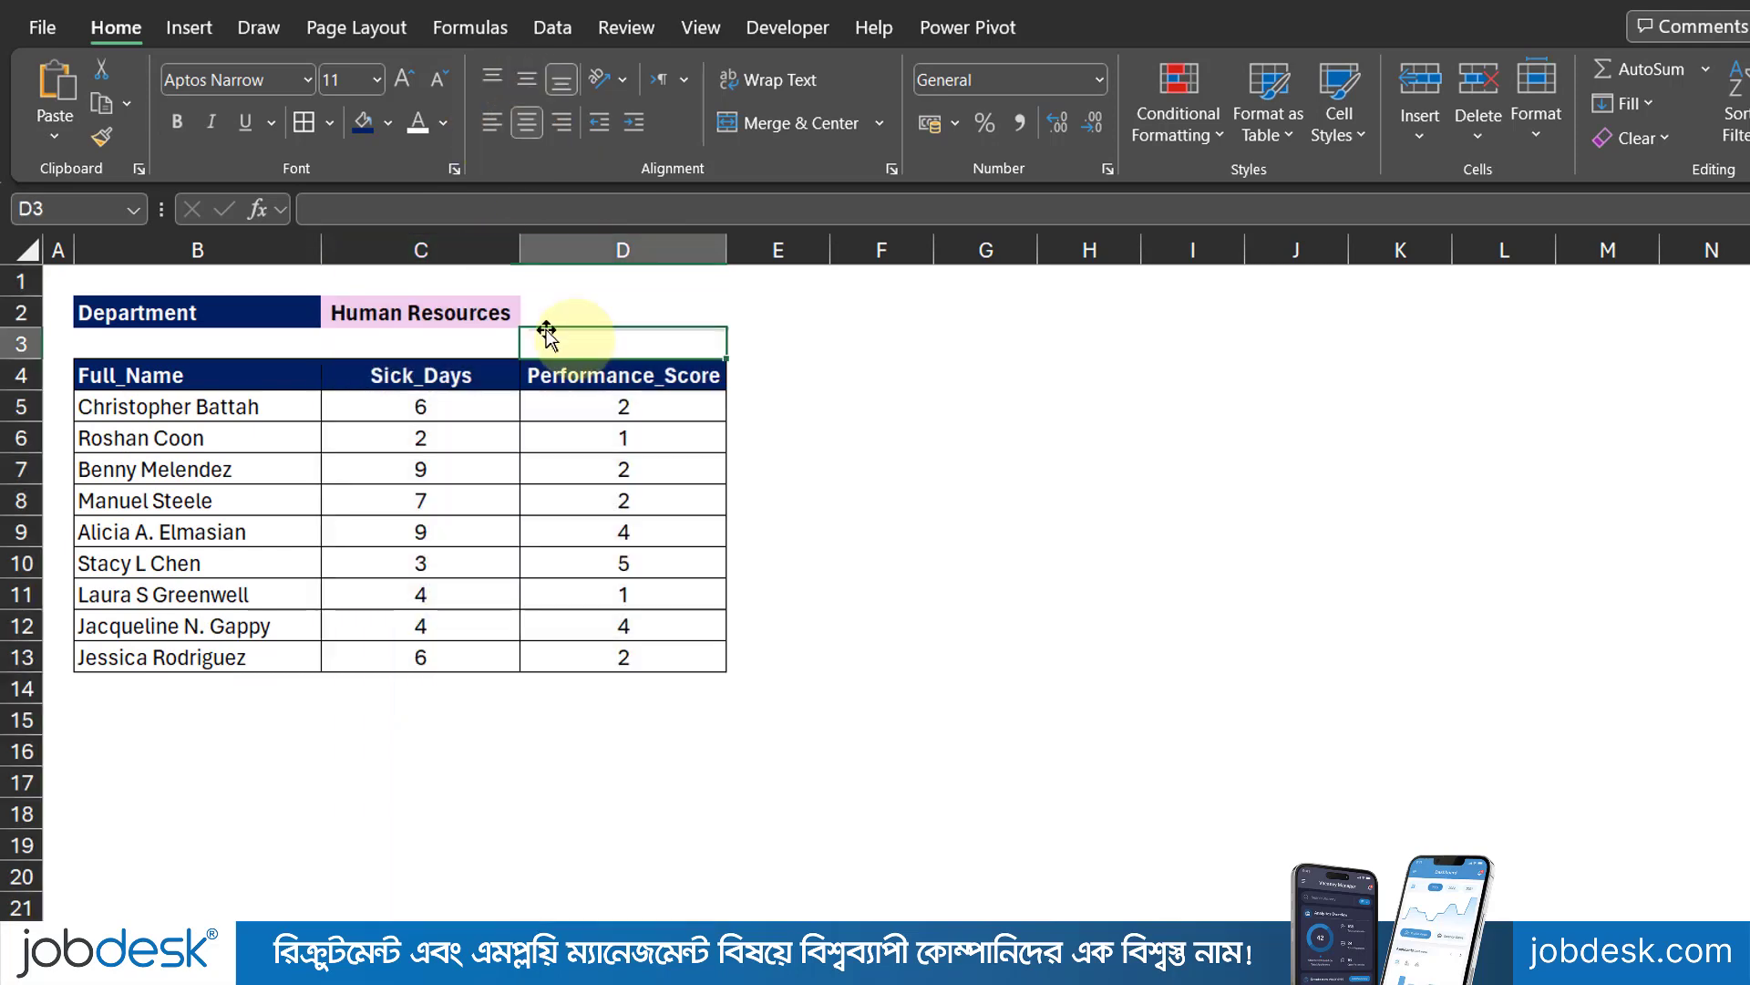
# Step: Check the finished report by switching the department in C2 to Administration and back to Human Resources
pyautogui.click(533, 319)
pyautogui.click(472, 362)
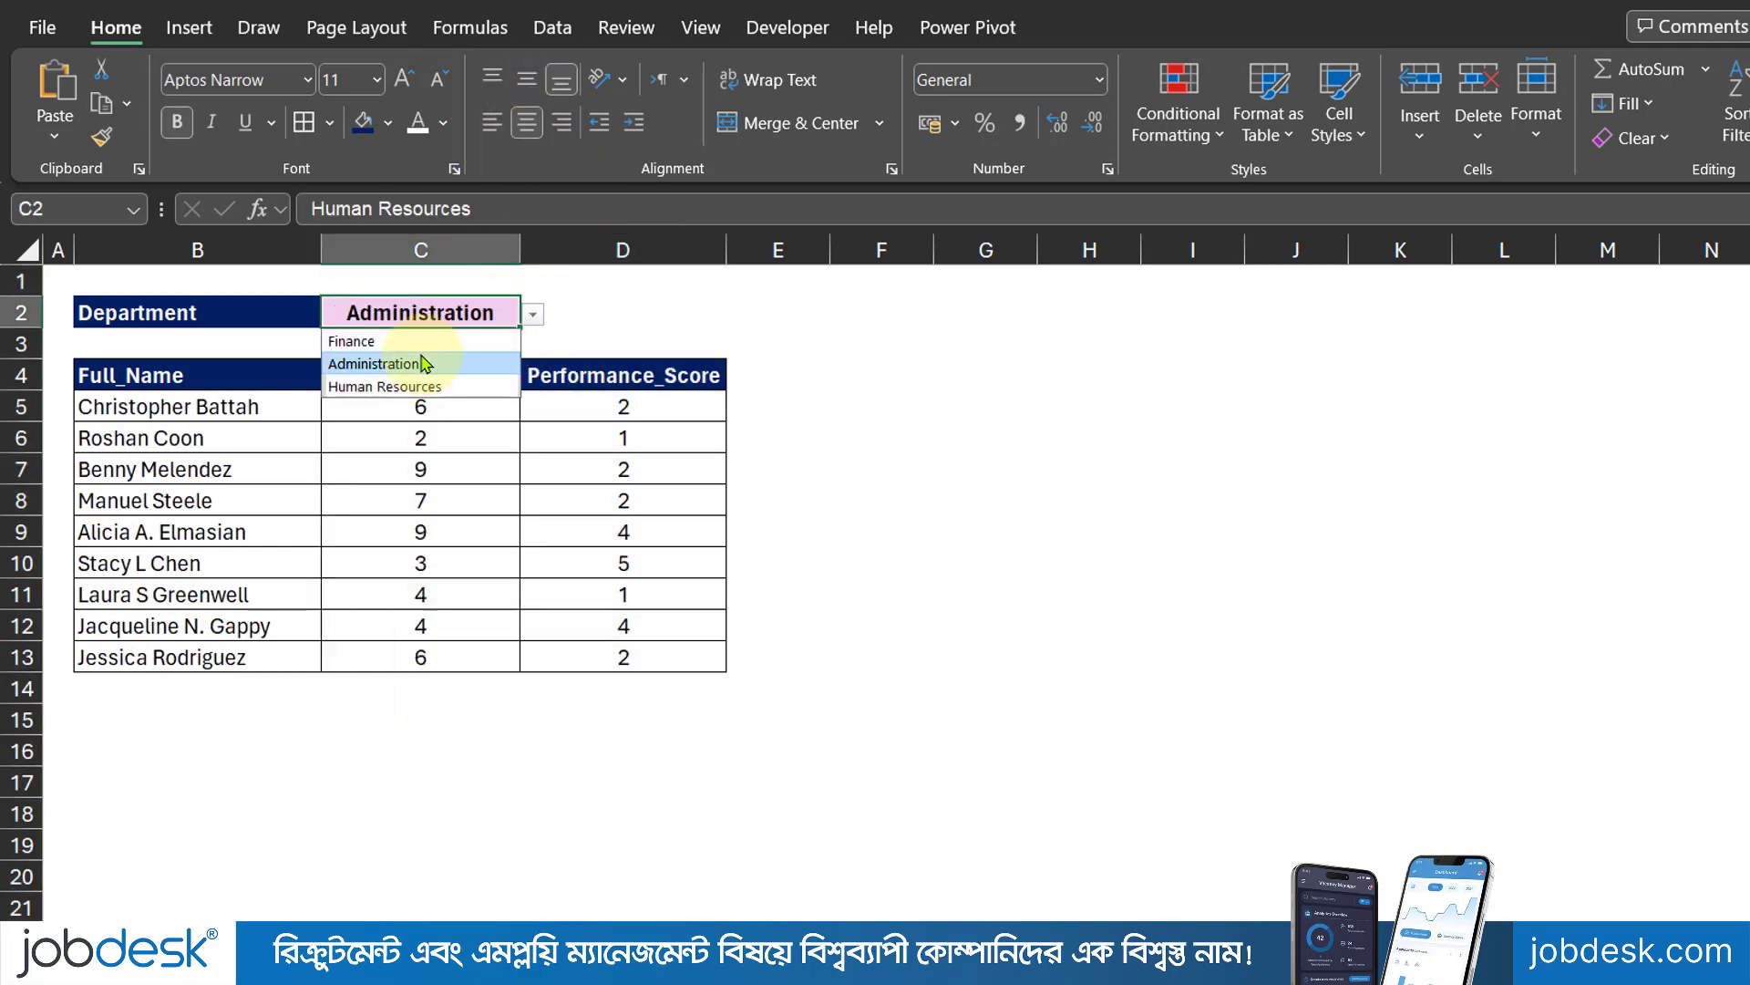
pyautogui.click(532, 316)
pyautogui.click(415, 388)
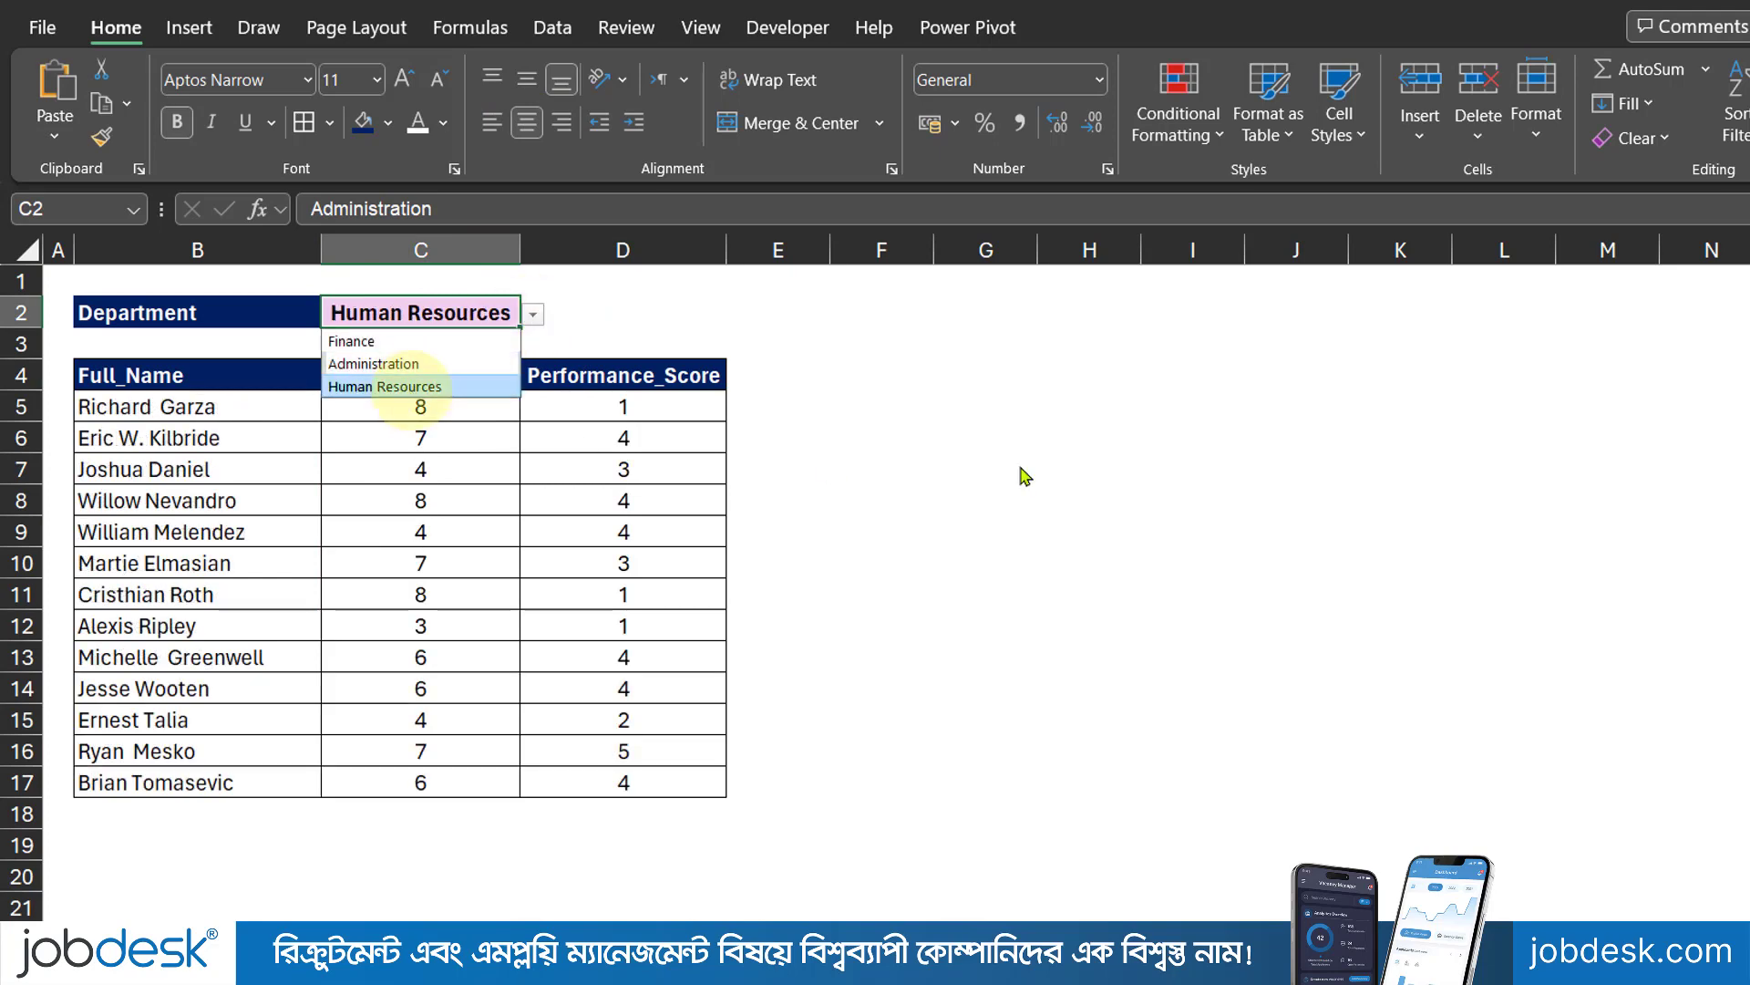
pyautogui.click(903, 562)
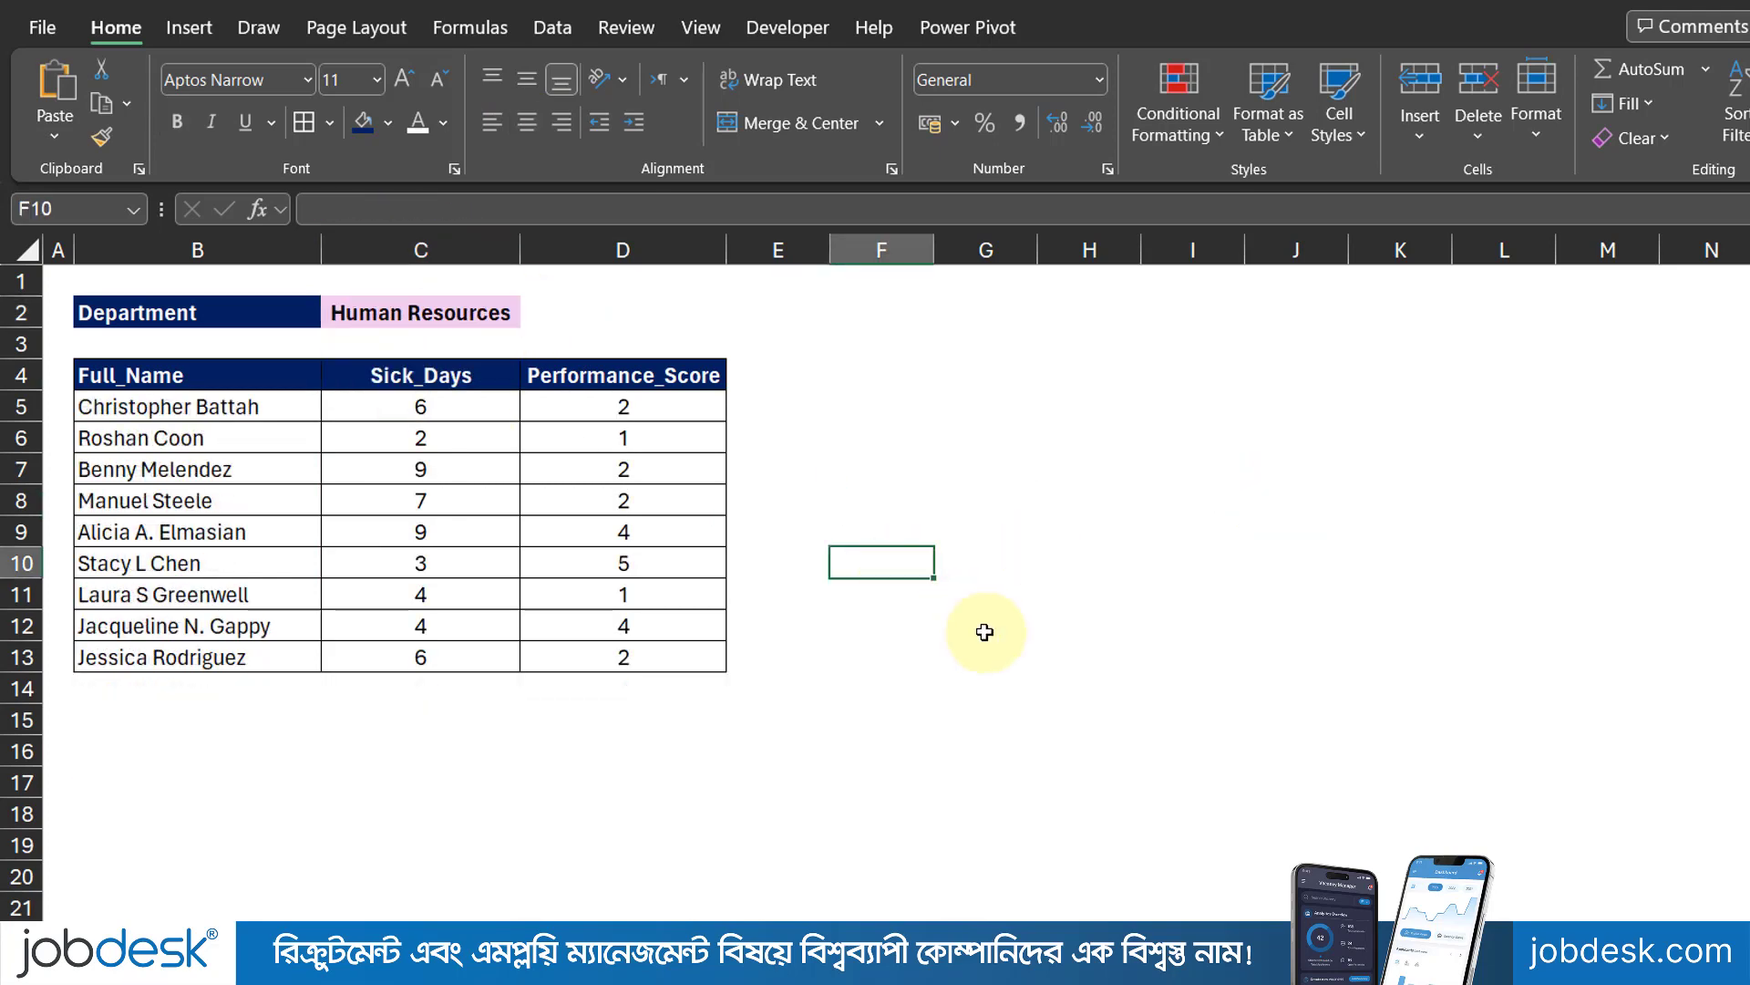